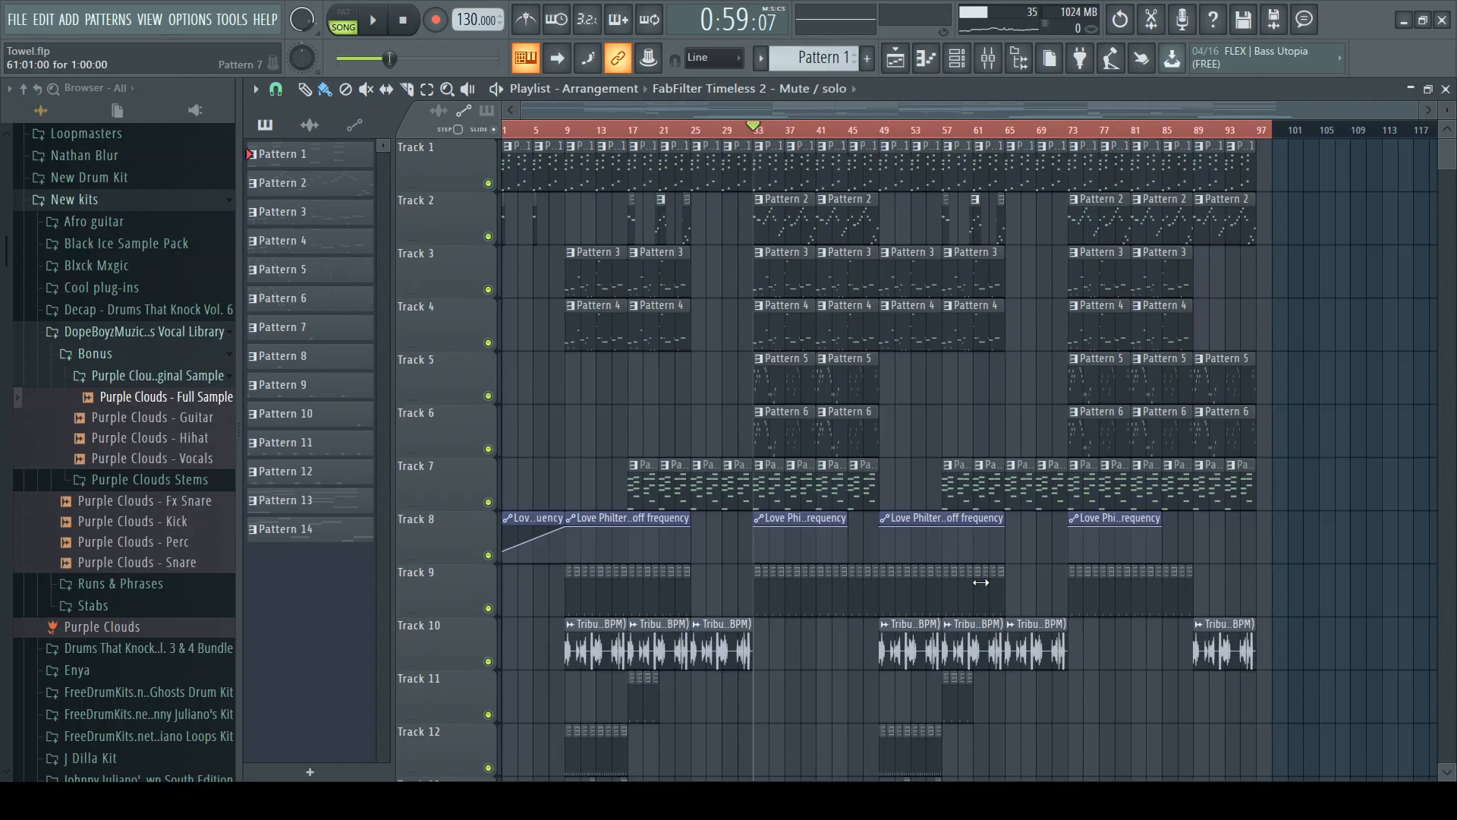
Play the full arrangement from the beginning, look through all its playlist tracks, and collapse the expanded sample folders in the browser
{"action": "left_click", "coordinate": [138, 332]}
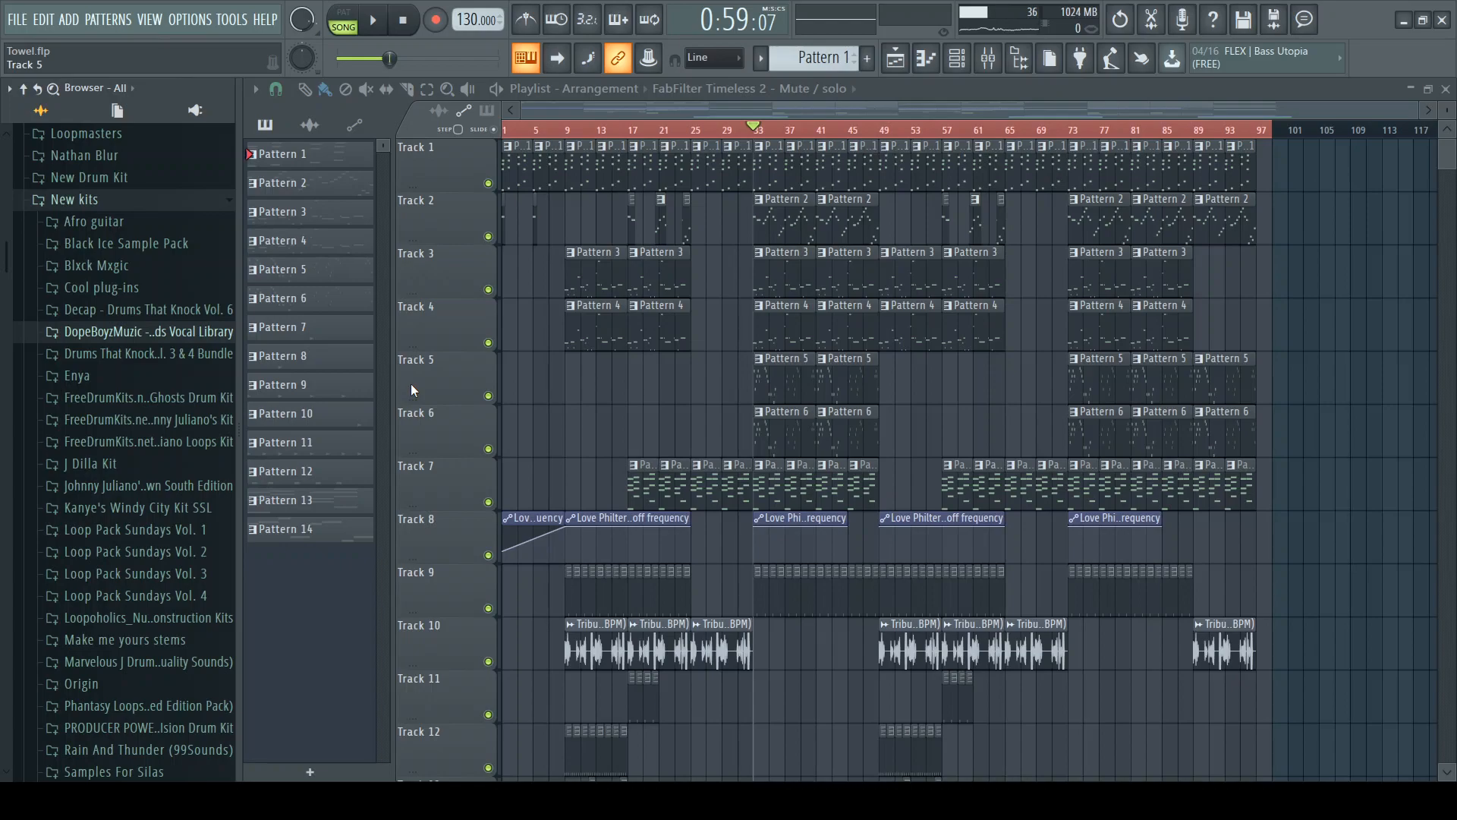
{"action": "left_click", "coordinate": [522, 136]}
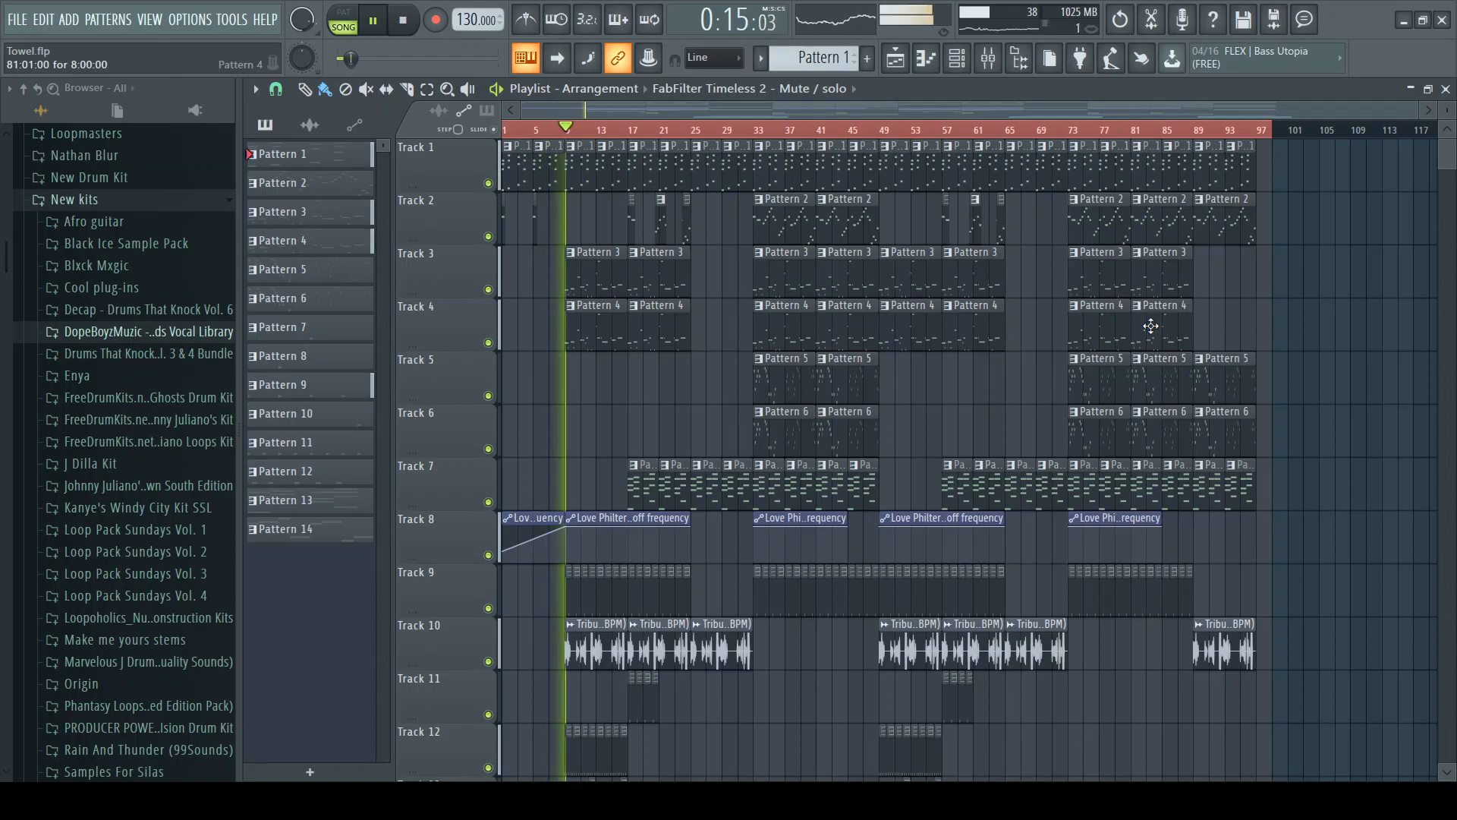
{"action": "scroll", "coordinate": [1154, 364], "scroll_direction": "down", "scroll_amount": 4}
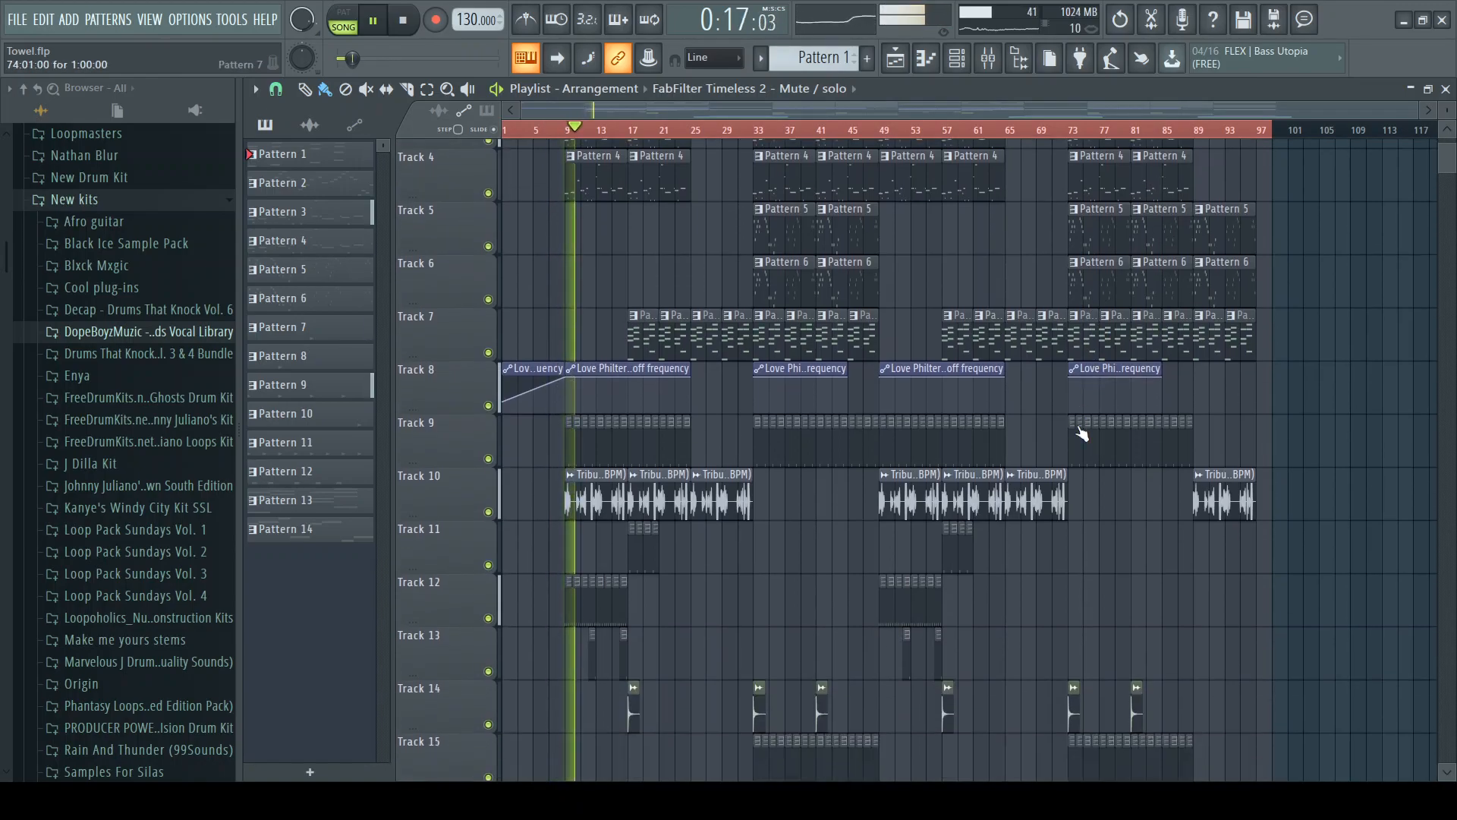
{"action": "scroll", "coordinate": [1067, 421], "scroll_direction": "down", "scroll_amount": 2}
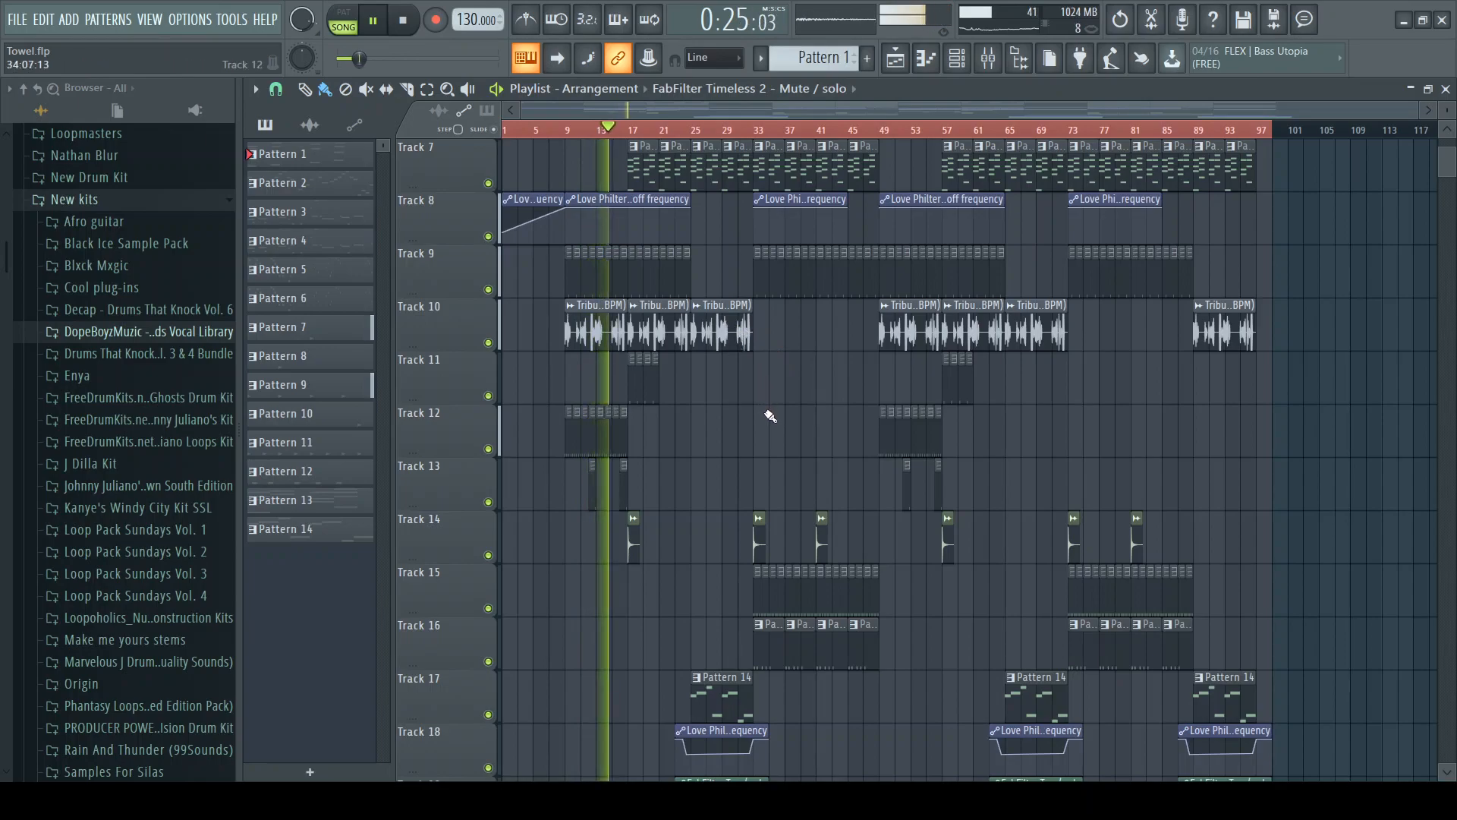
{"action": "scroll", "coordinate": [767, 422], "scroll_direction": "down", "scroll_amount": 4}
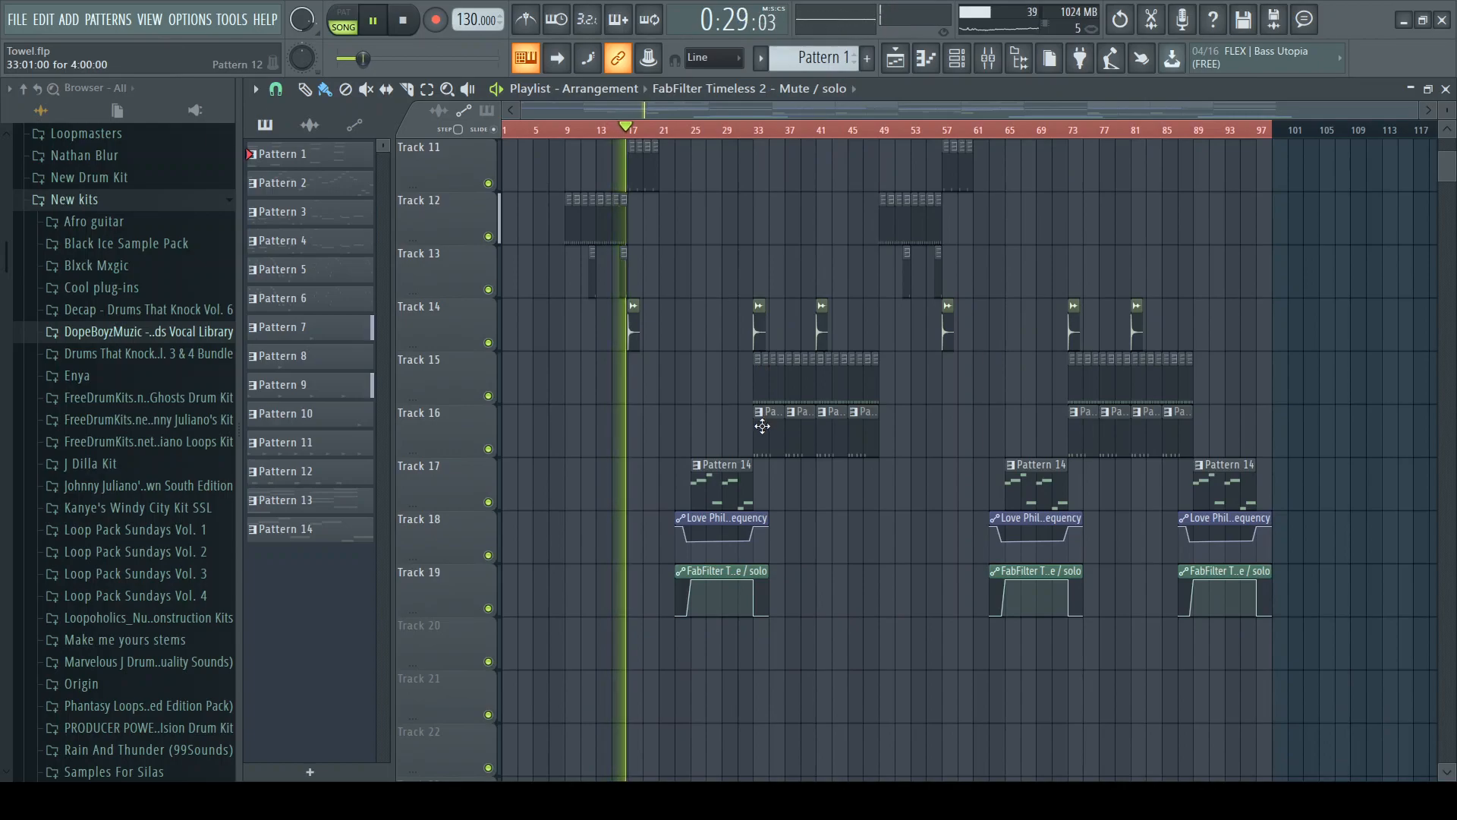
{"action": "scroll", "coordinate": [762, 424], "scroll_direction": "up", "scroll_amount": 1}
{"action": "scroll", "coordinate": [761, 426], "scroll_direction": "up", "scroll_amount": 7}
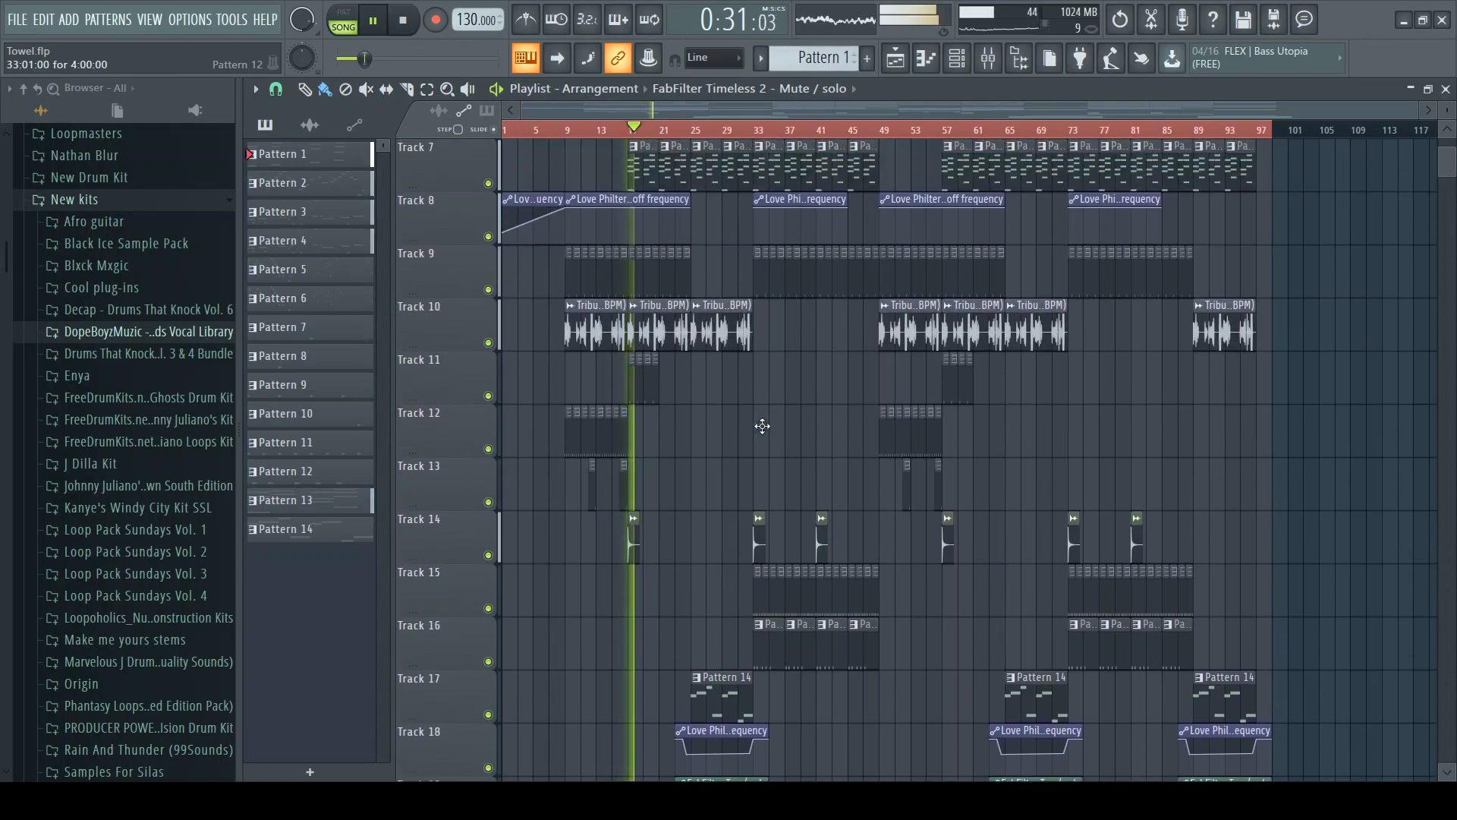
{"action": "scroll", "coordinate": [762, 425], "scroll_direction": "up", "scroll_amount": 2}
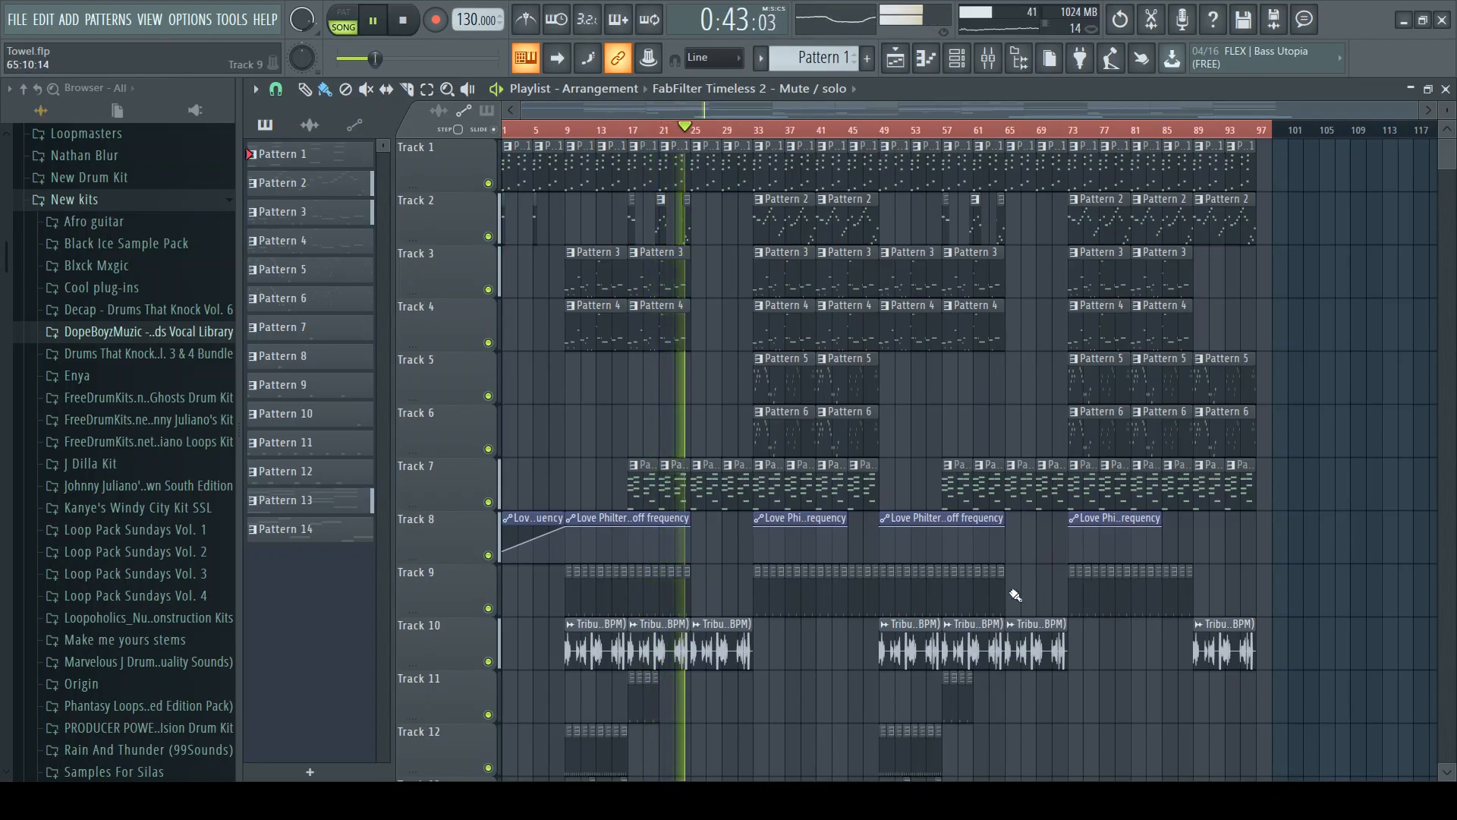
{"action": "left_click", "coordinate": [121, 201]}
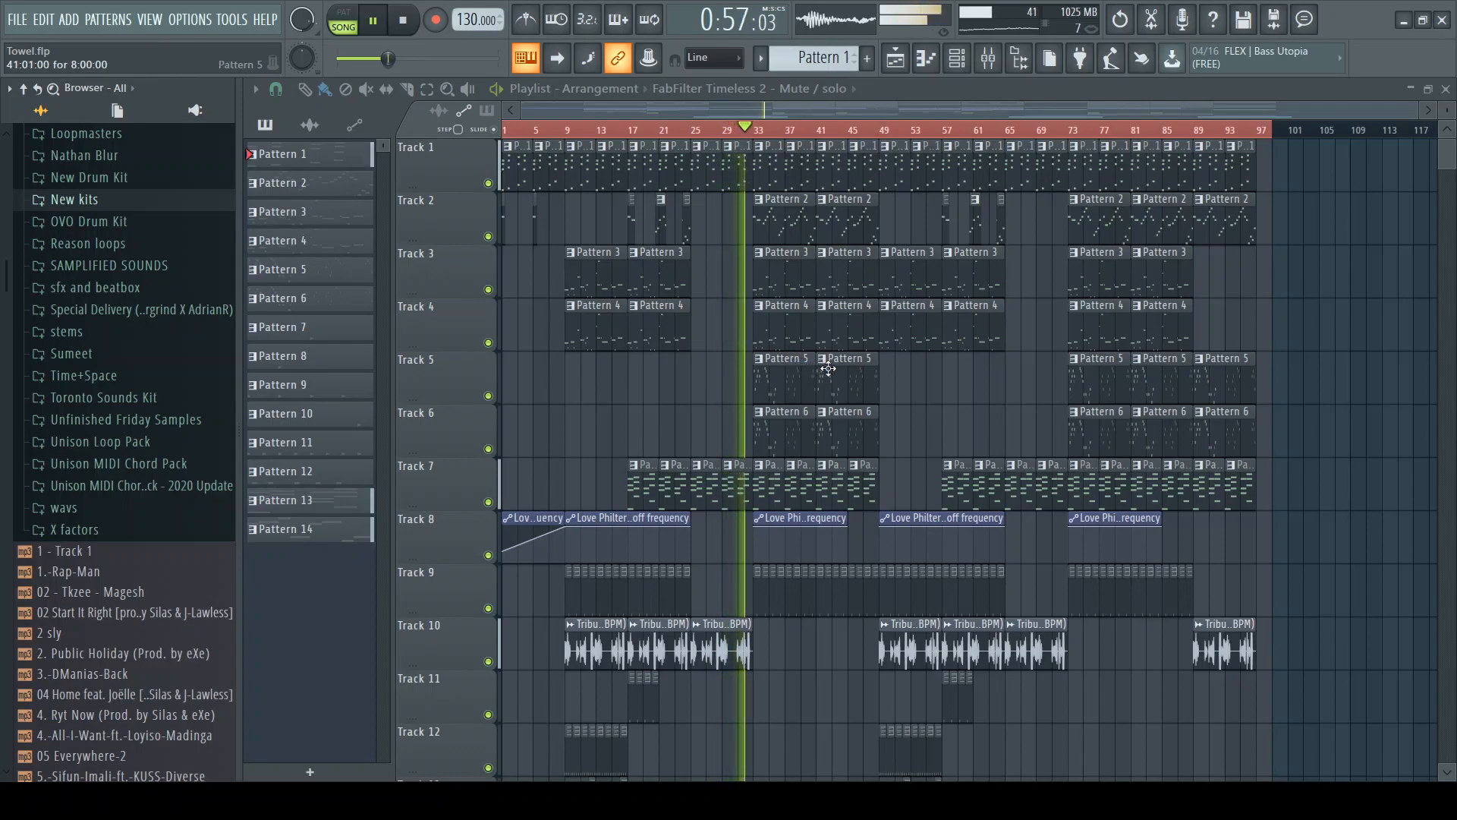
{"action": "scroll", "coordinate": [896, 406], "scroll_direction": "down", "scroll_amount": 3}
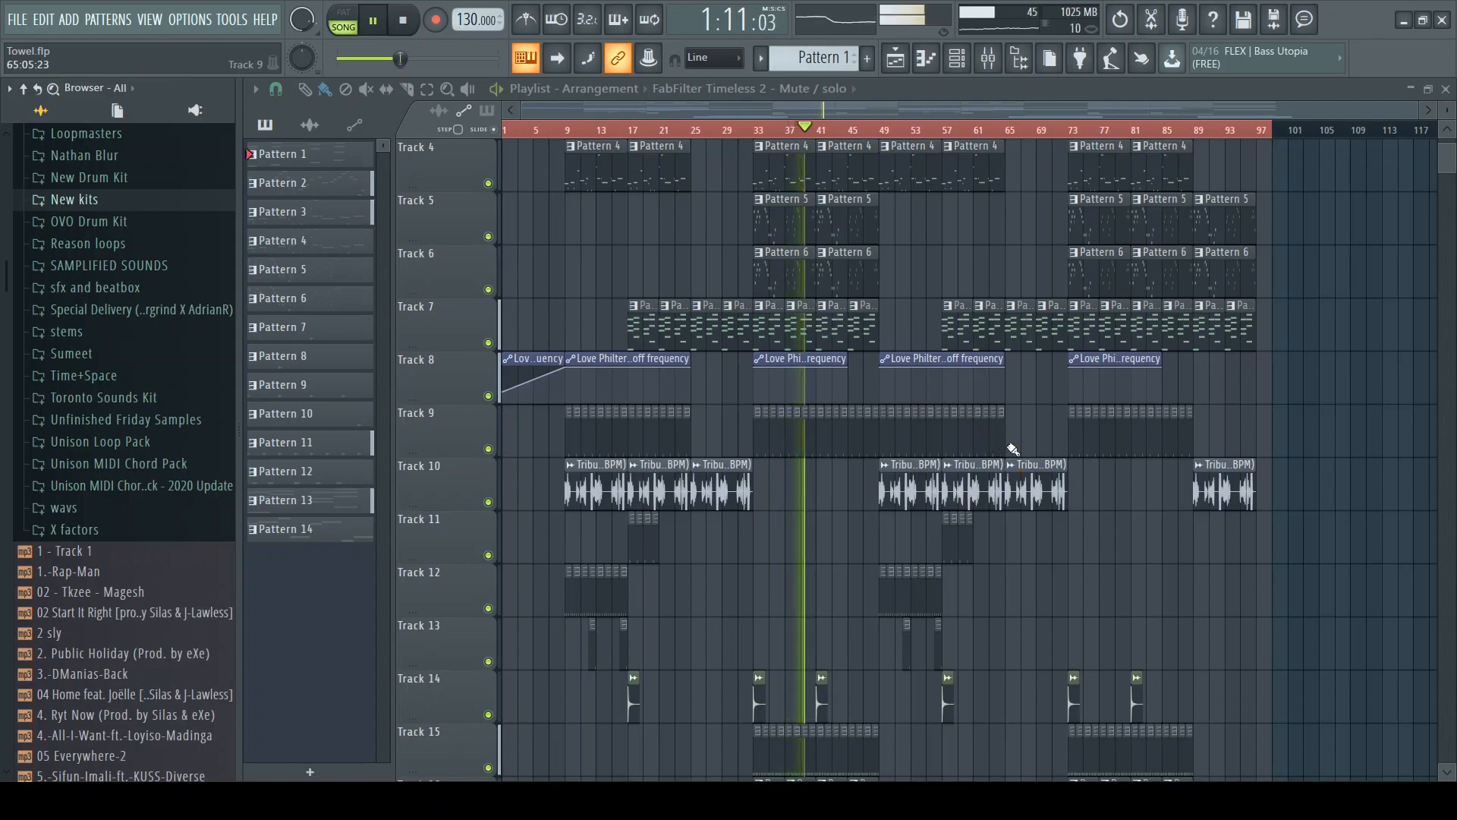
{"action": "key", "text": "space"}
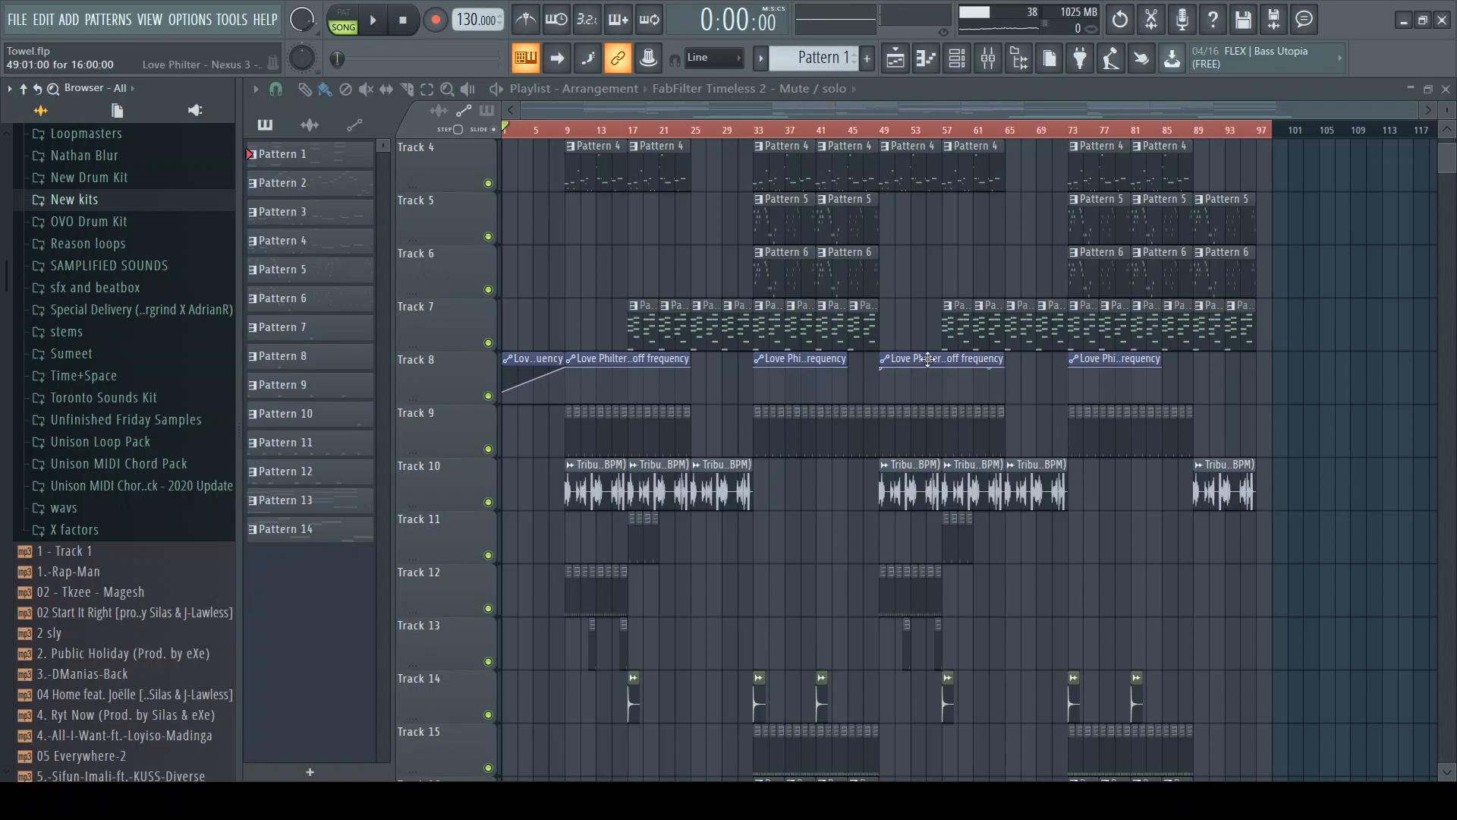
Solo Track 1 in the playlist, play it briefly with the channel rack open, and stop playback
{"action": "scroll", "coordinate": [930, 338], "scroll_direction": "up", "scroll_amount": 3}
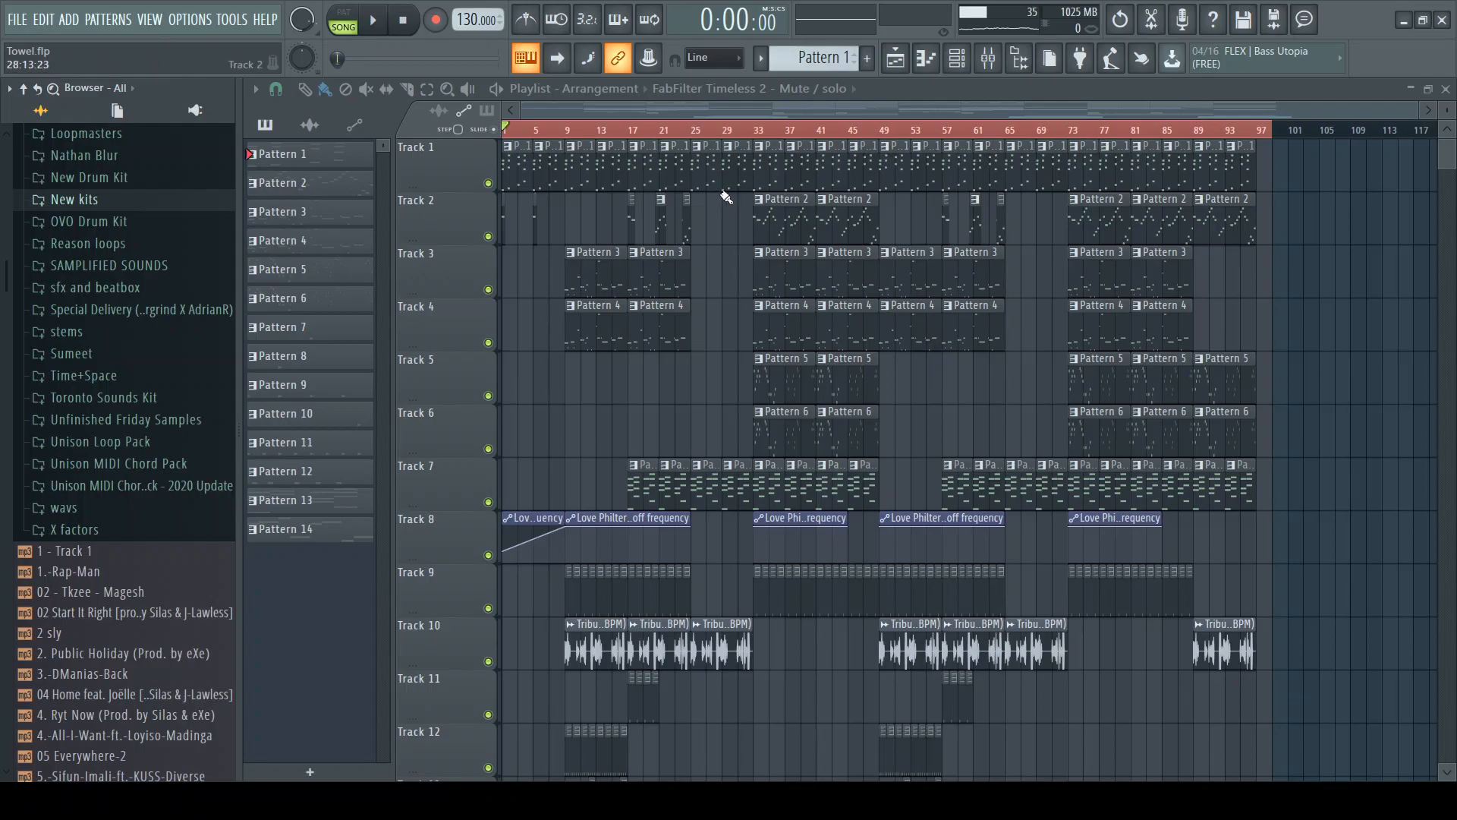
{"action": "right_click", "coordinate": [489, 184]}
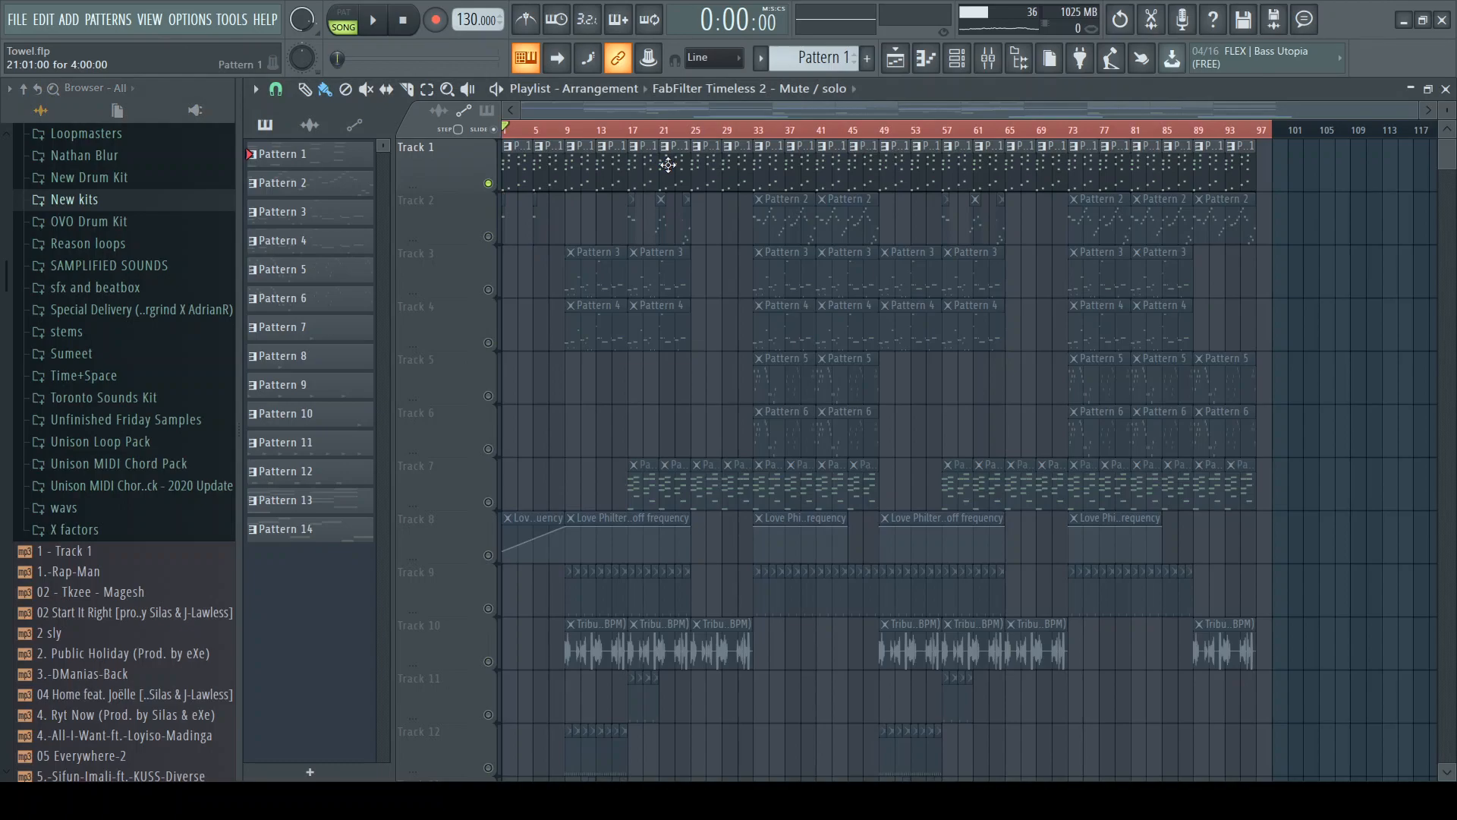
{"action": "key", "text": "space"}
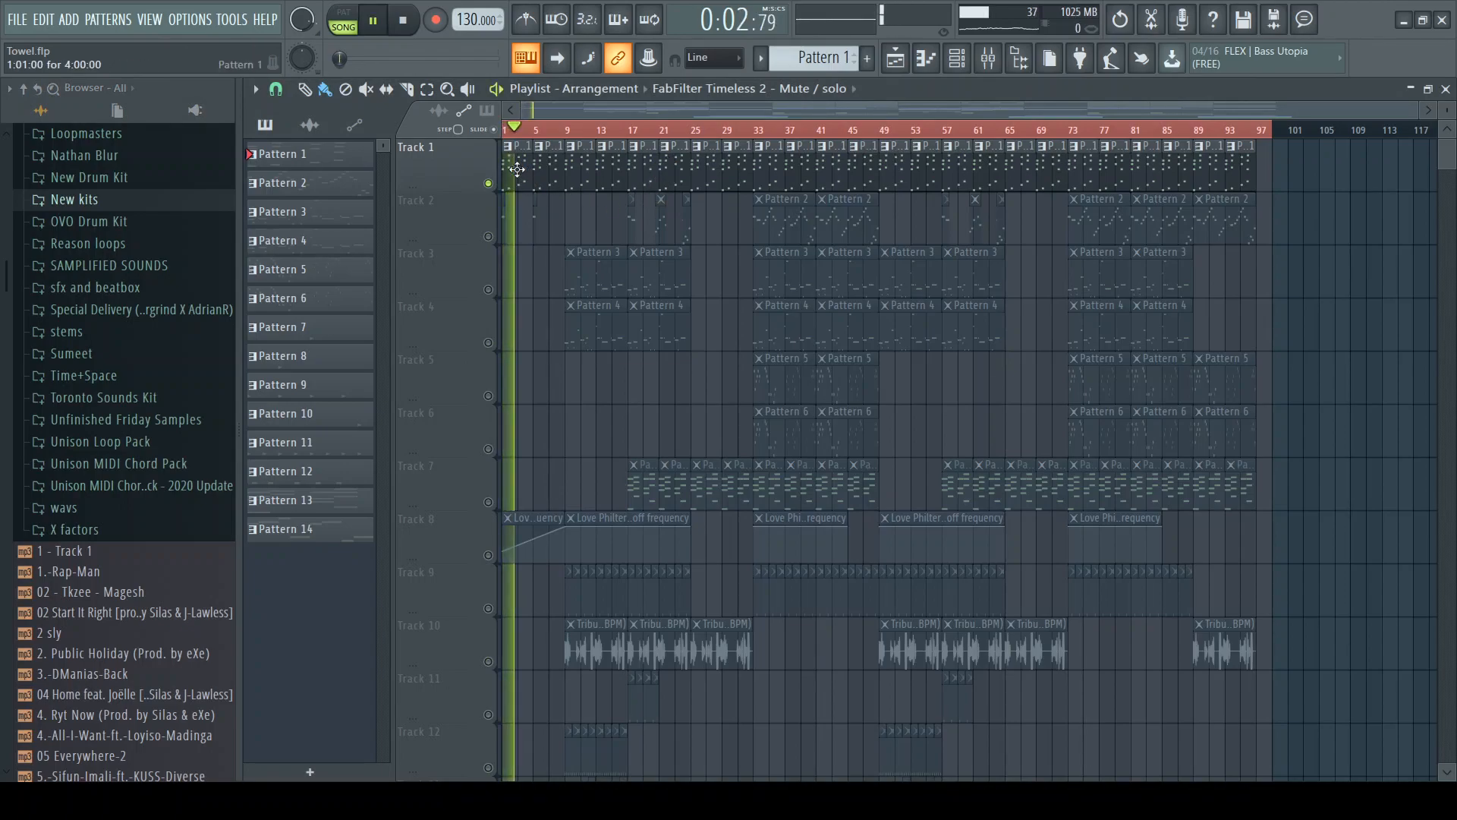
{"action": "key", "text": "F6"}
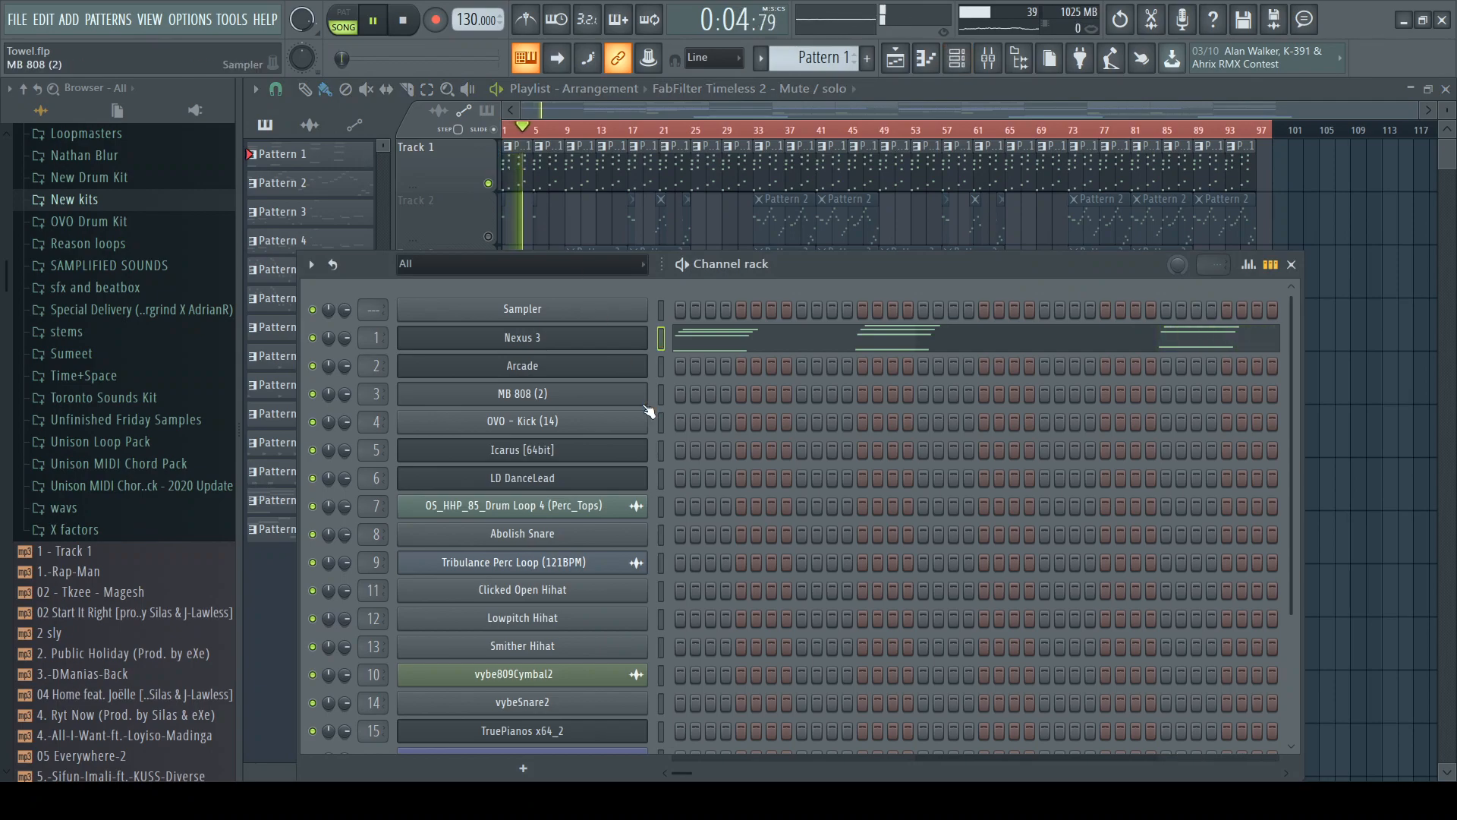
{"action": "key", "text": "space"}
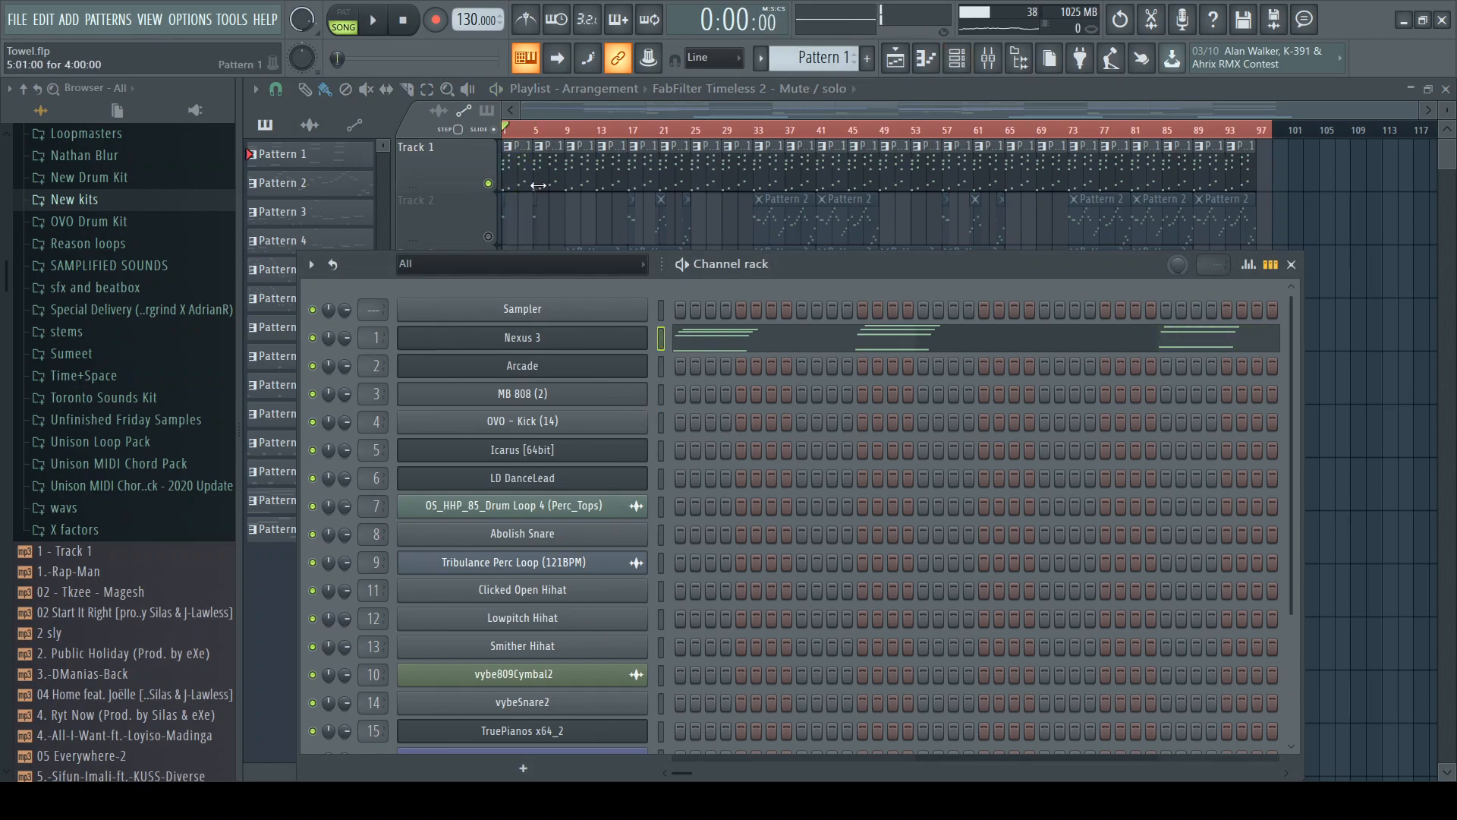
Inspect Pattern 1's notes and the preset loaded in its Nexus 3 instrument, and return to the playlist
{"action": "key", "text": "F7"}
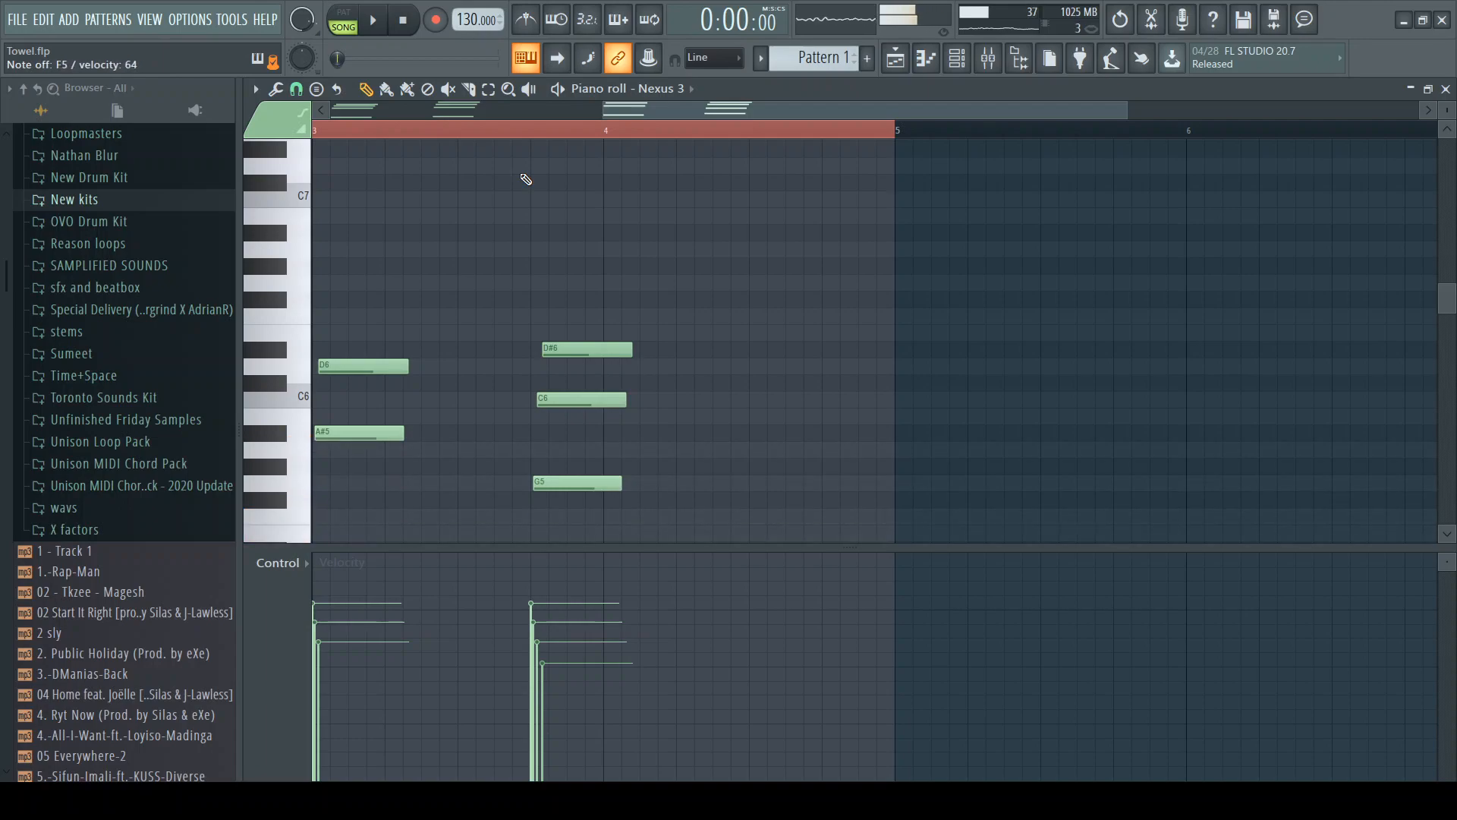
{"action": "key", "text": "F7"}
{"action": "key", "text": "F6"}
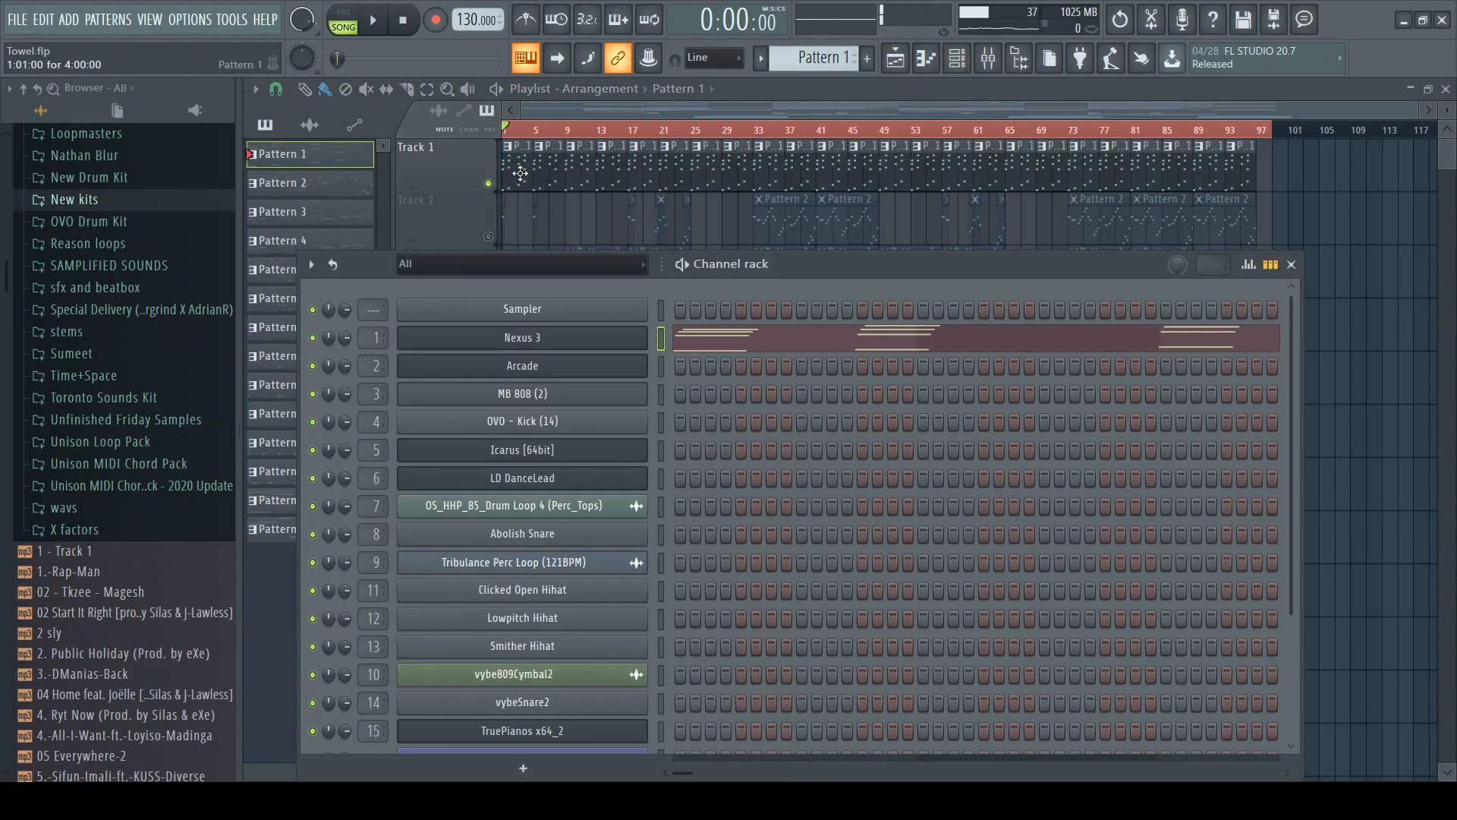
{"action": "left_click", "coordinate": [539, 336]}
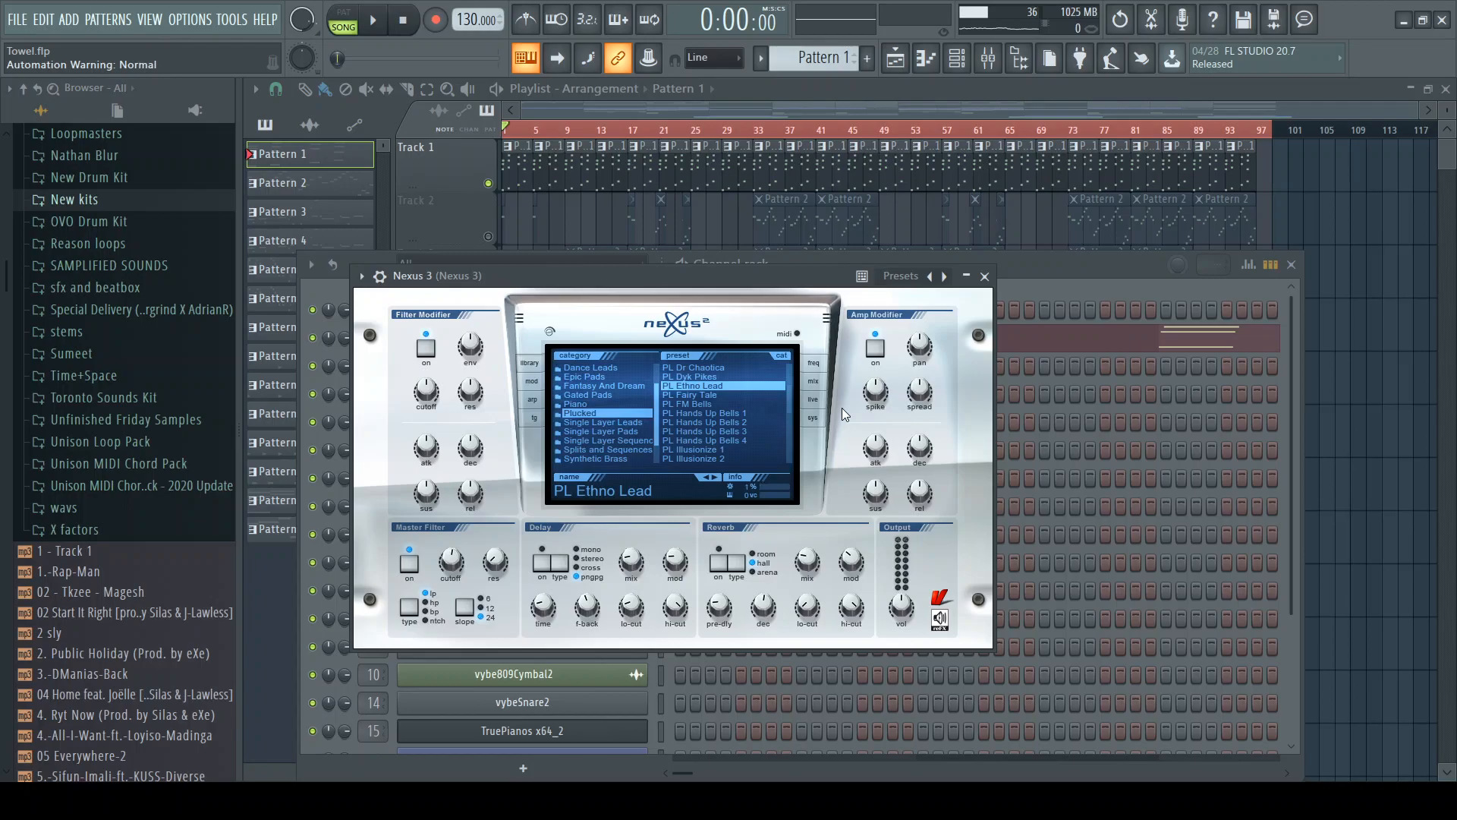
{"action": "left_click", "coordinate": [1358, 387]}
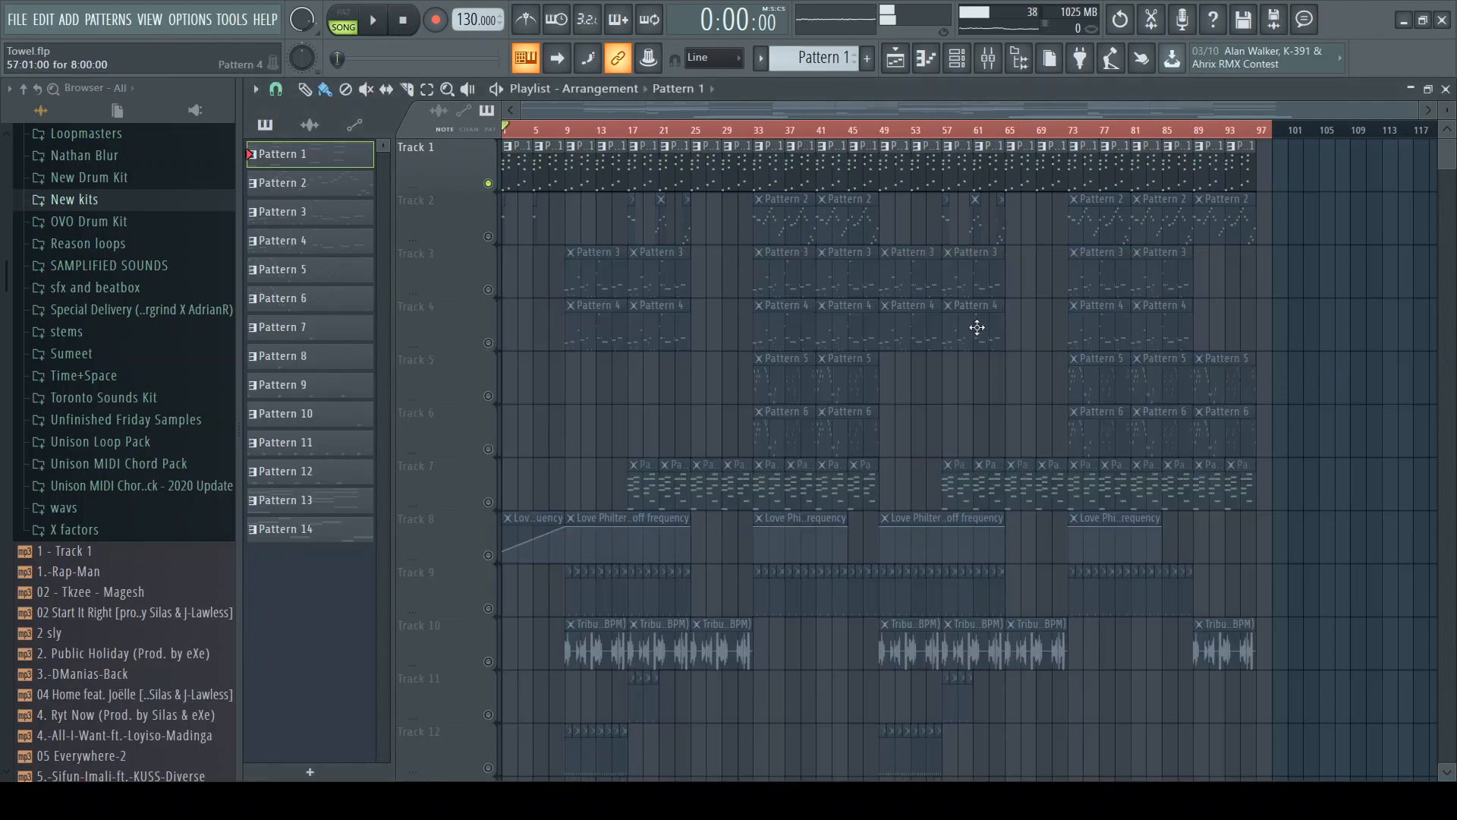
Open the first Pattern 1 clip in the piano roll and play through its Nexus 3 chord progression while examining the notes
{"action": "double_click", "coordinate": [521, 172]}
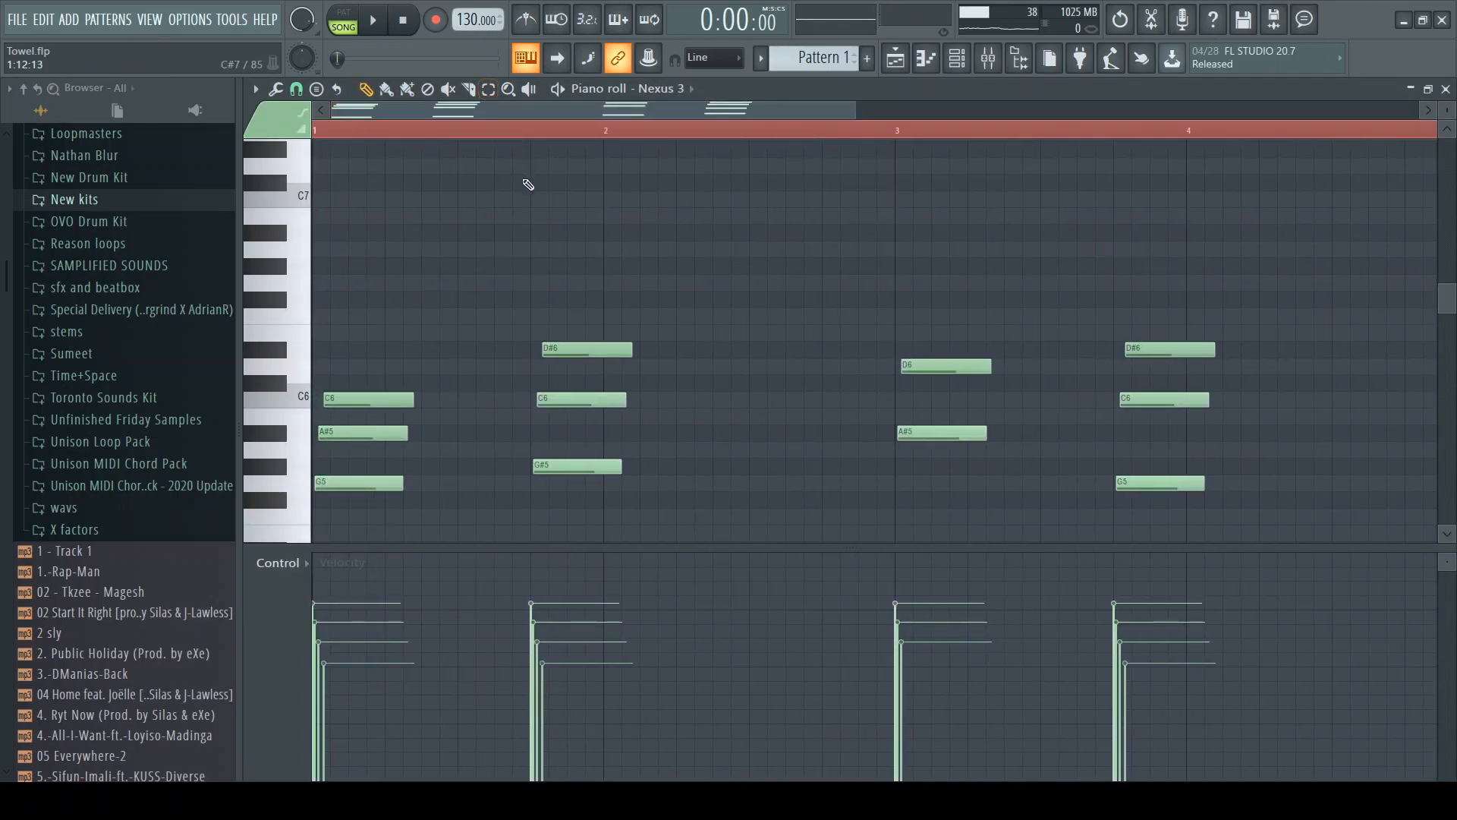
{"action": "scroll", "coordinate": [538, 192], "scroll_direction": "down", "scroll_amount": 5}
{"action": "scroll", "coordinate": [558, 197], "scroll_direction": "up", "scroll_amount": 6}
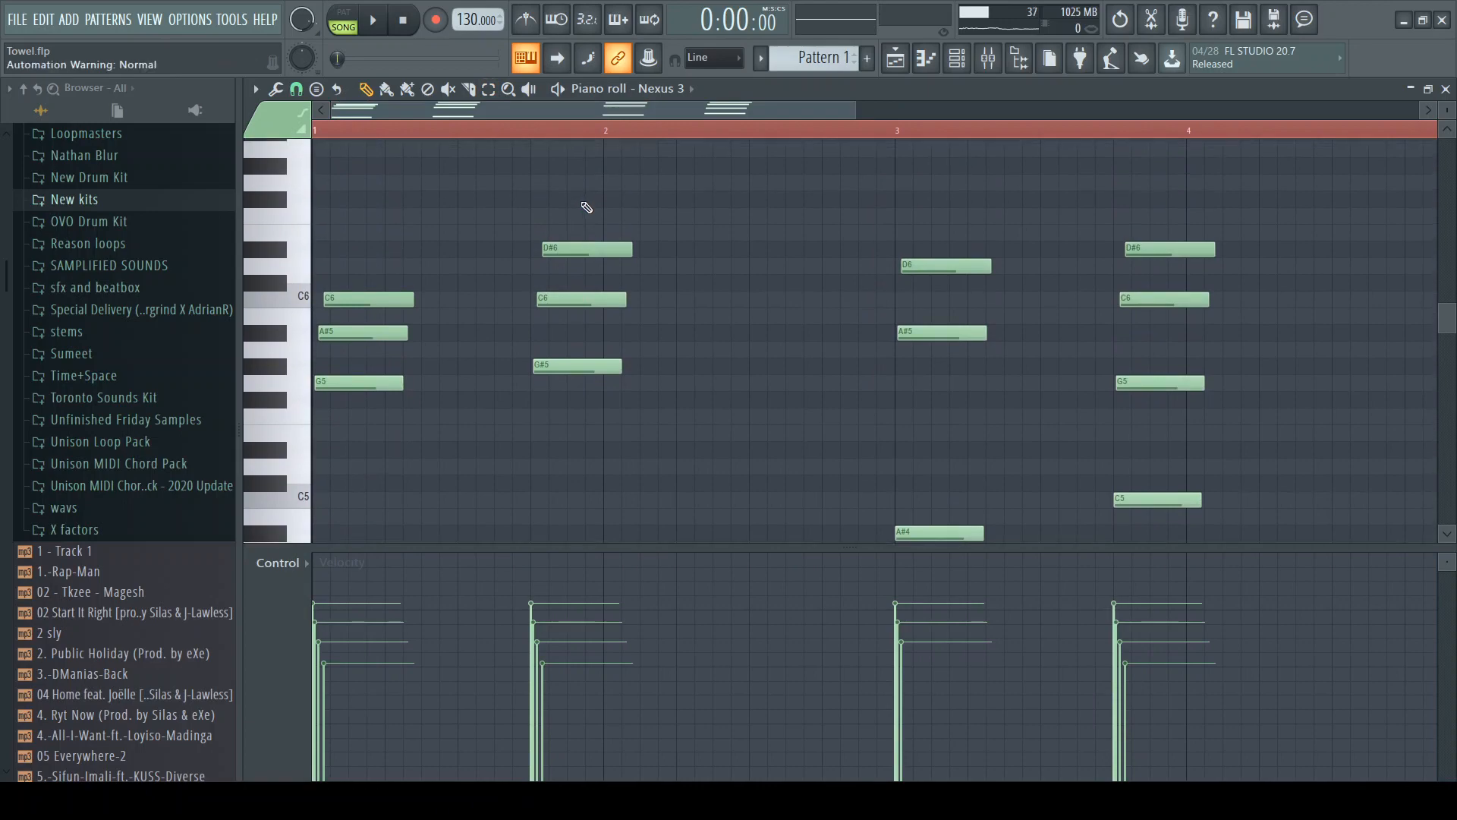
{"action": "key", "text": "space"}
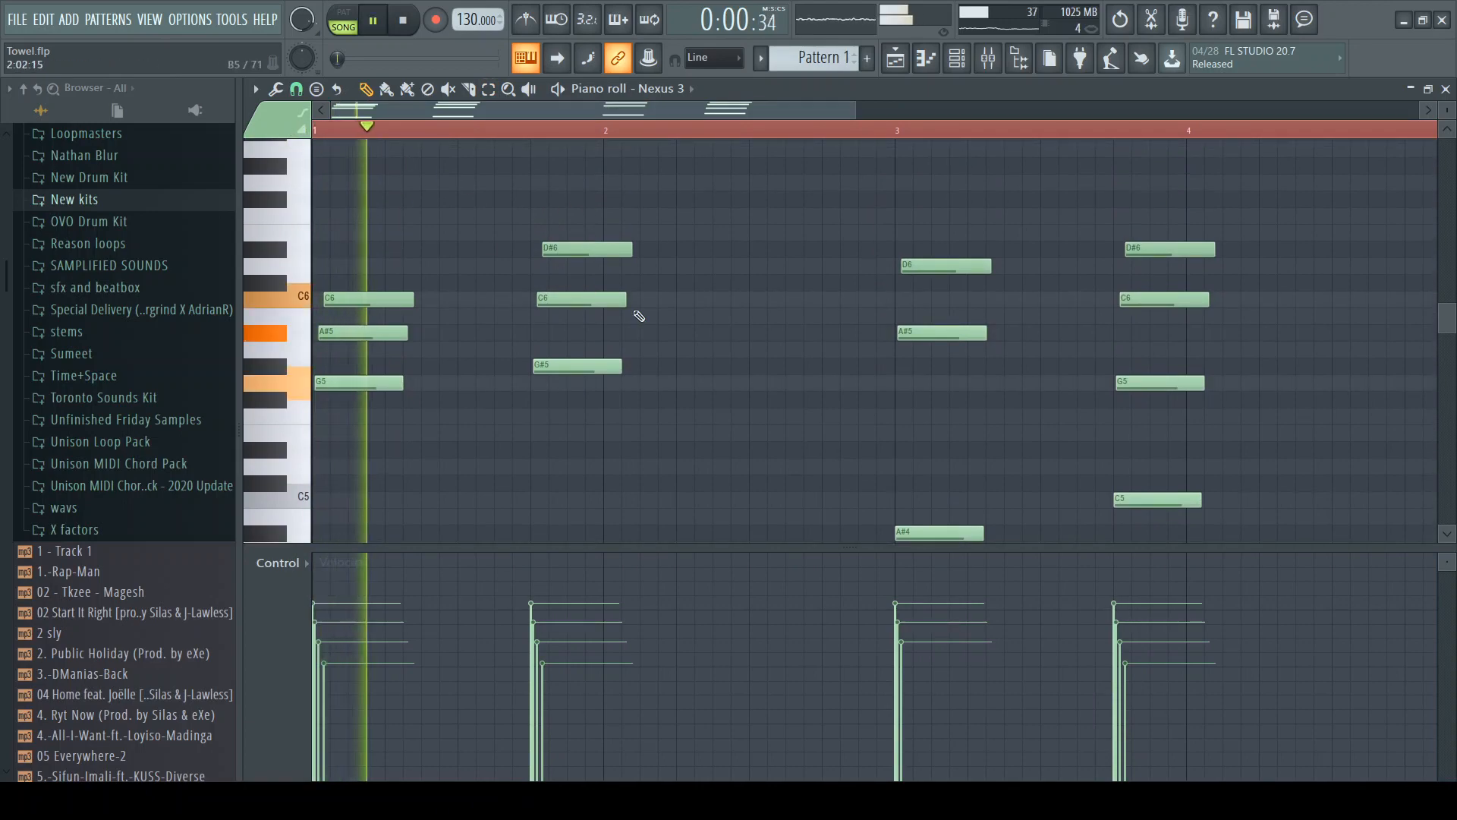
{"action": "scroll", "coordinate": [650, 335], "scroll_direction": "down", "scroll_amount": 4}
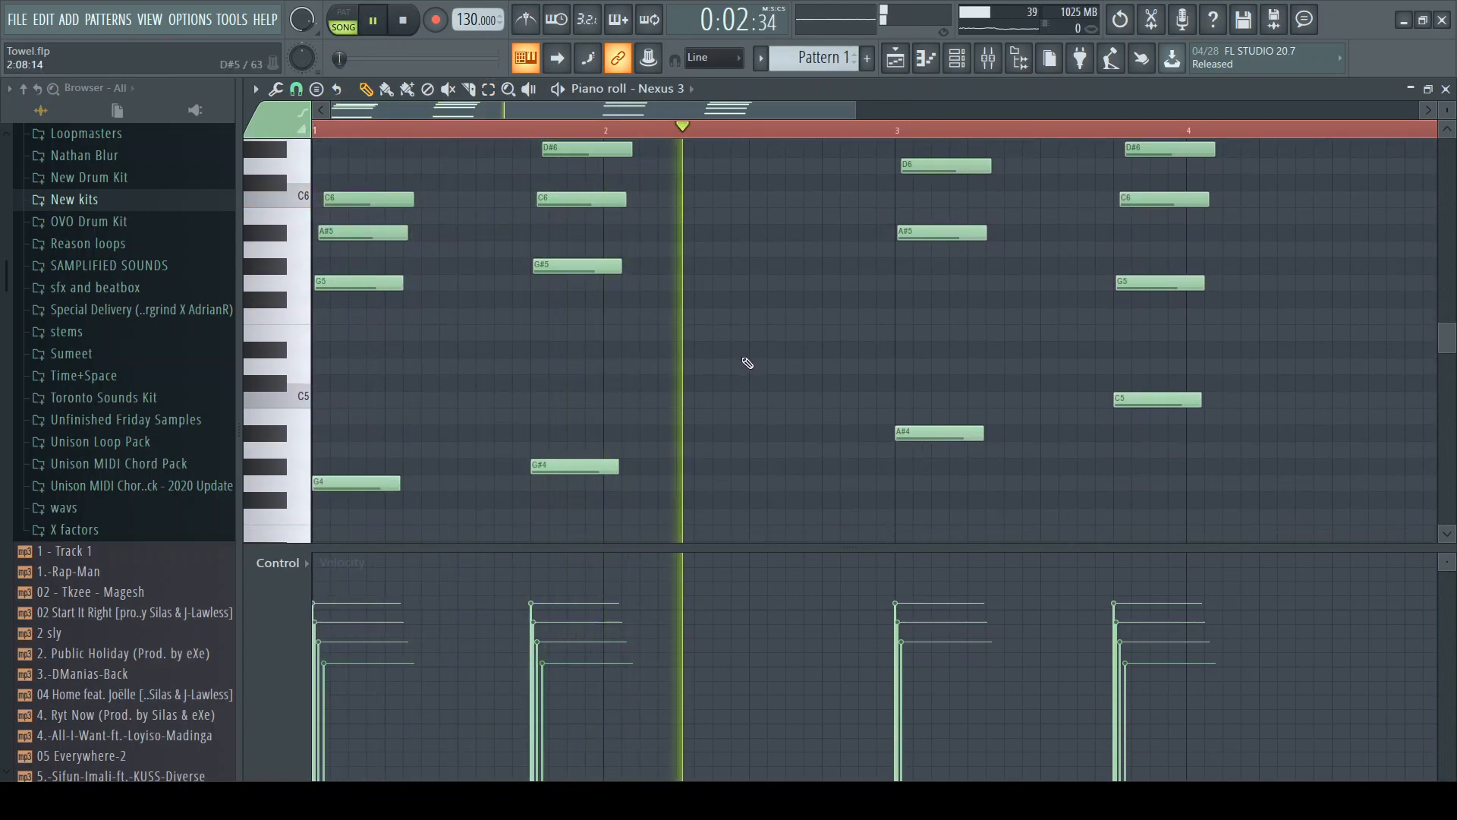
{"action": "scroll", "coordinate": [789, 379], "scroll_direction": "up", "scroll_amount": 2}
{"action": "scroll", "coordinate": [855, 409], "scroll_direction": "down", "scroll_amount": 3}
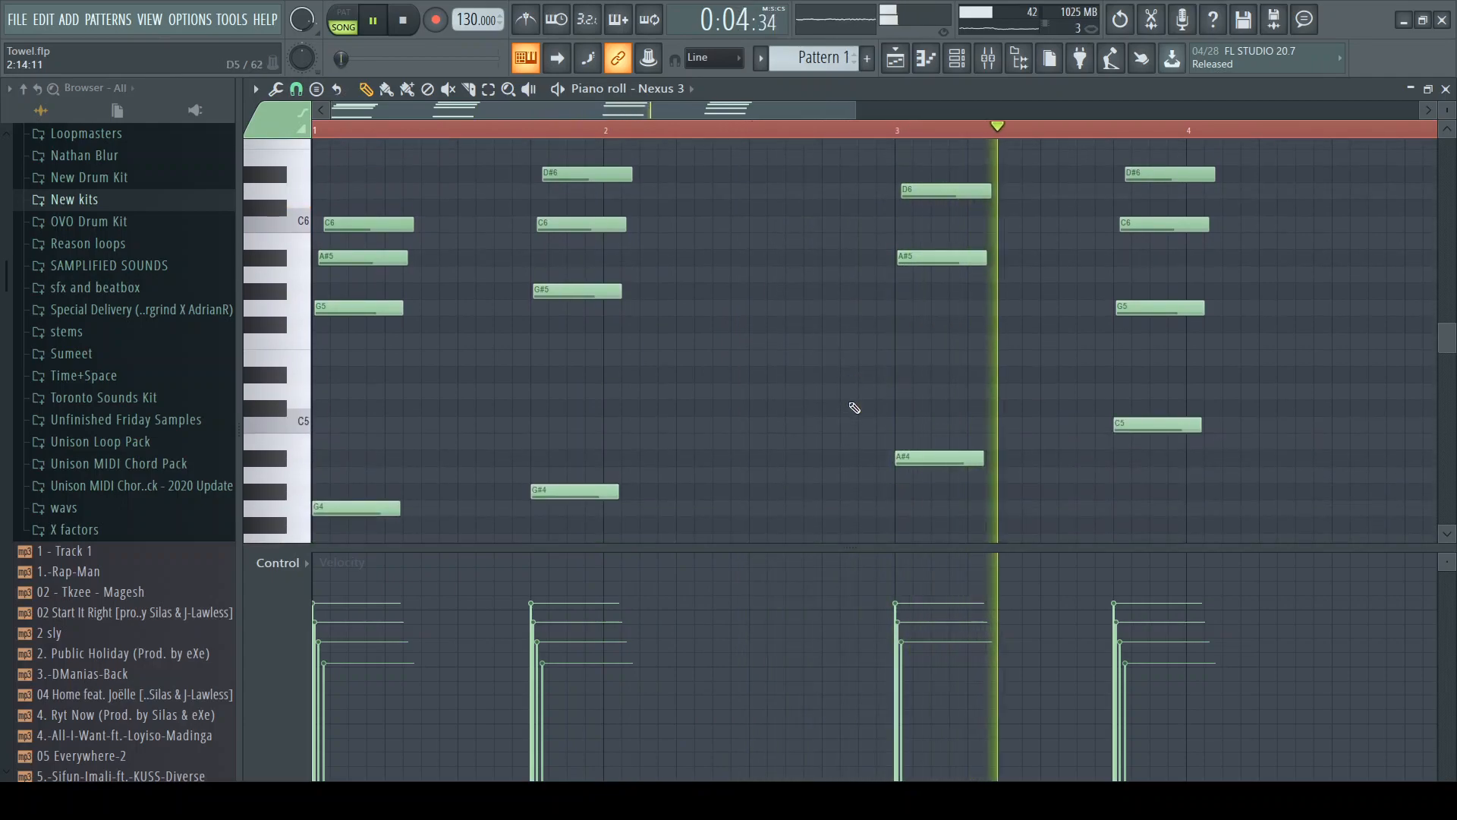
{"action": "scroll", "coordinate": [855, 409], "scroll_direction": "up", "scroll_amount": 5}
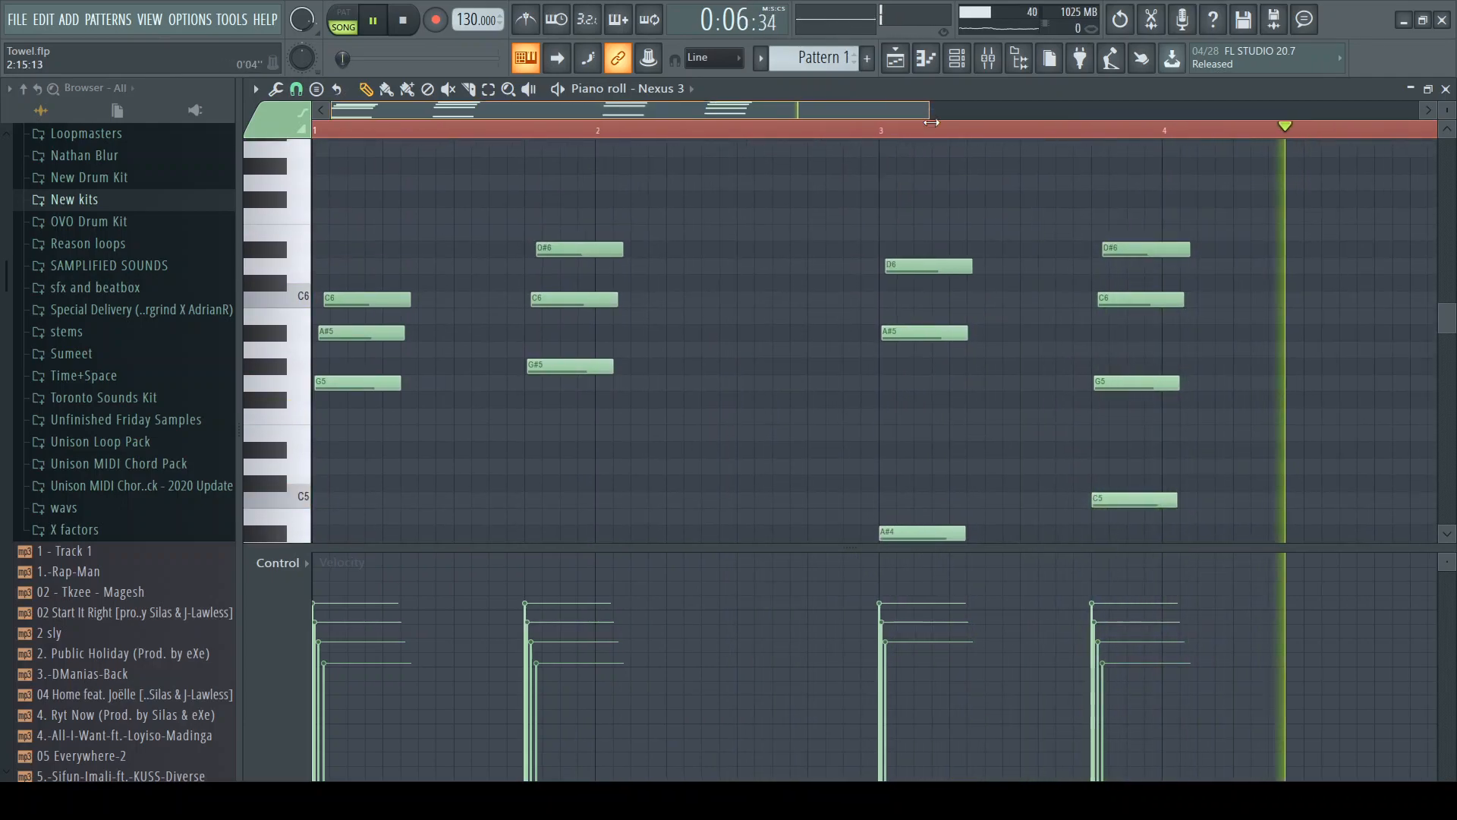
{"action": "scroll", "coordinate": [1252, 195], "scroll_direction": "down", "scroll_amount": 3}
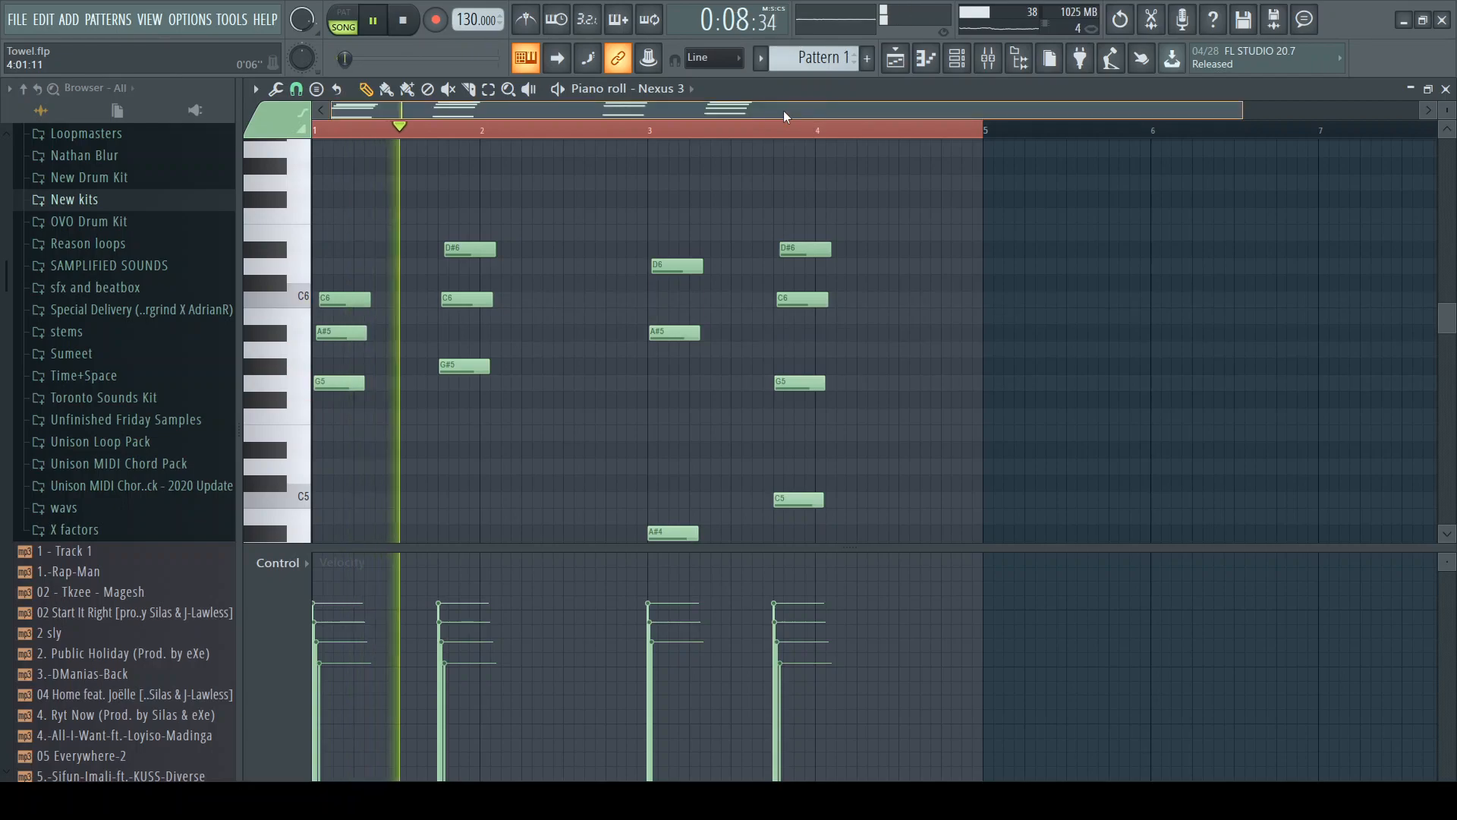
{"action": "key", "text": "space"}
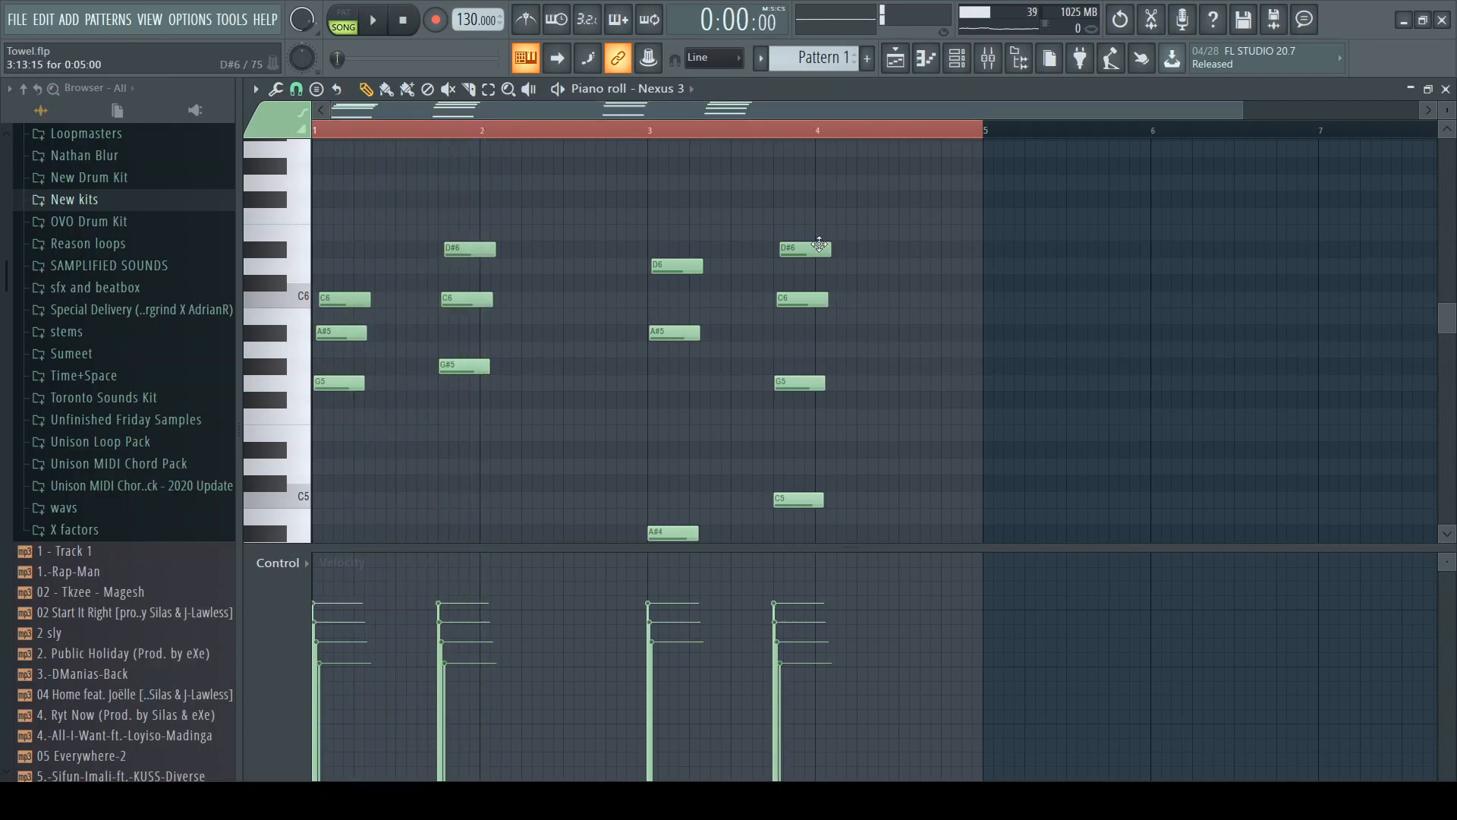
Examine the first FabFilter Pro-Q on the Nexus 3 mixer track while briefly playing the part through it
{"action": "key", "text": "F5"}
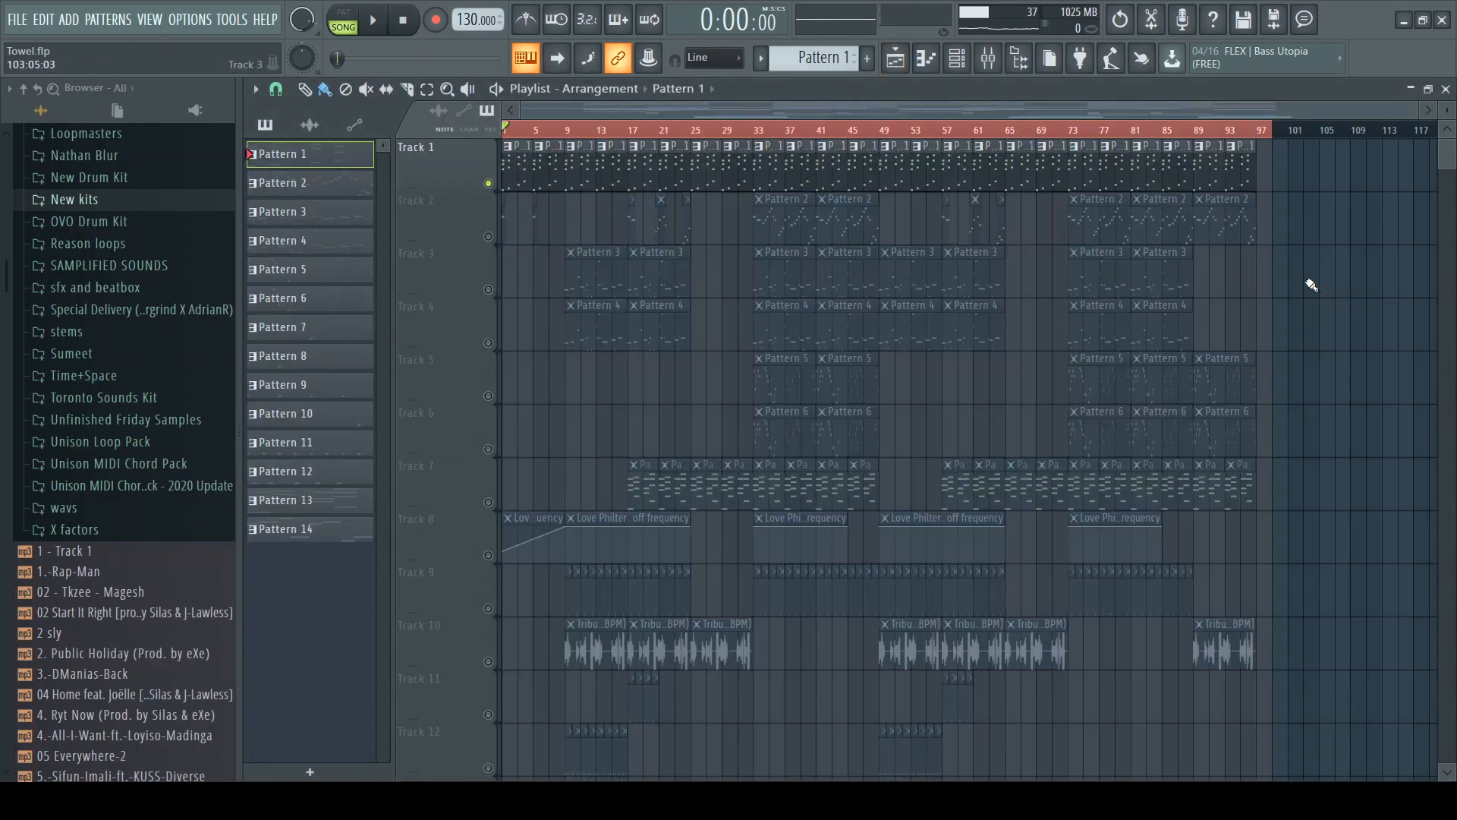
{"action": "key", "text": "F9"}
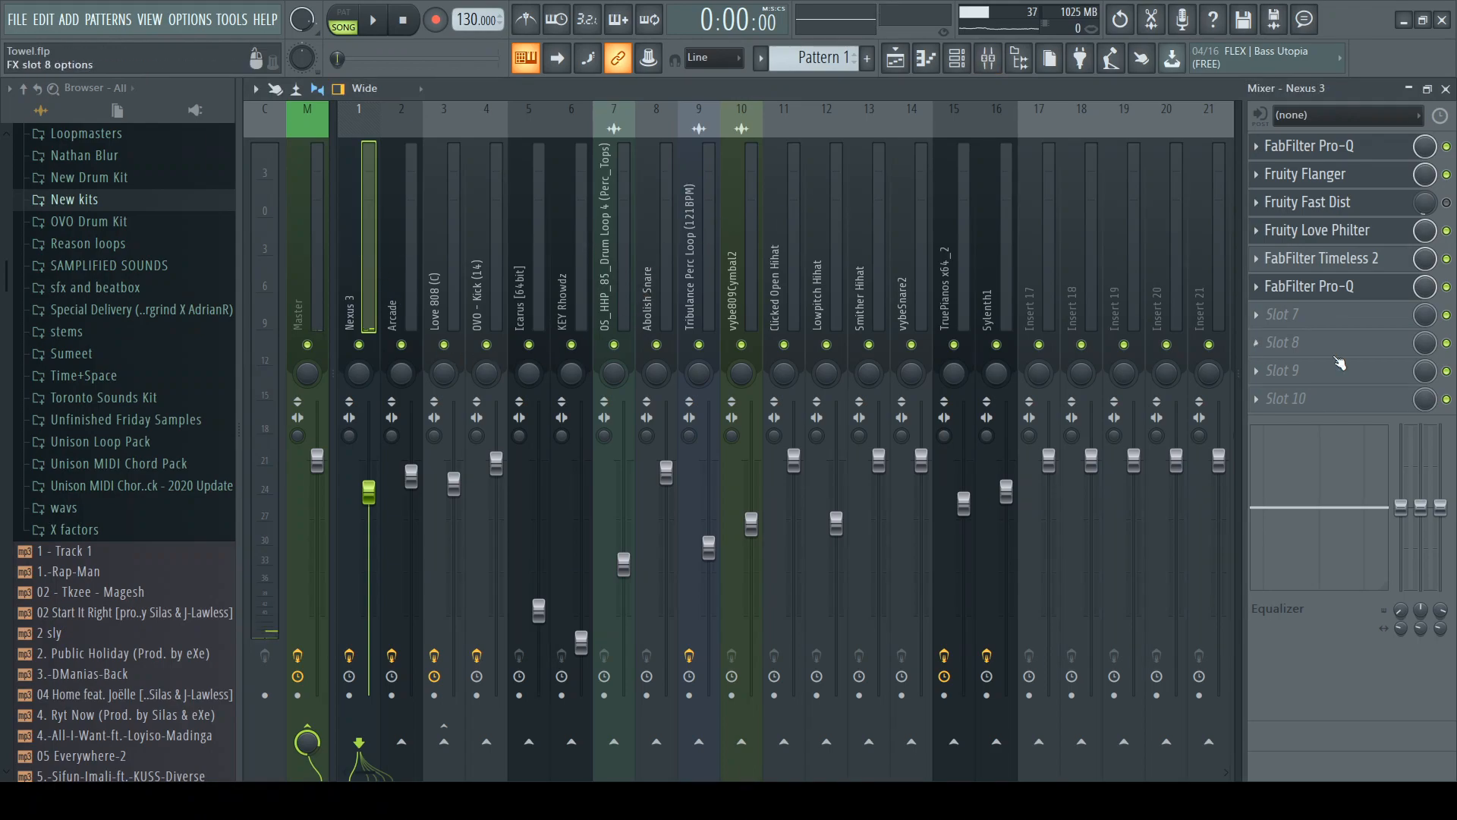
{"action": "left_click", "coordinate": [1364, 149]}
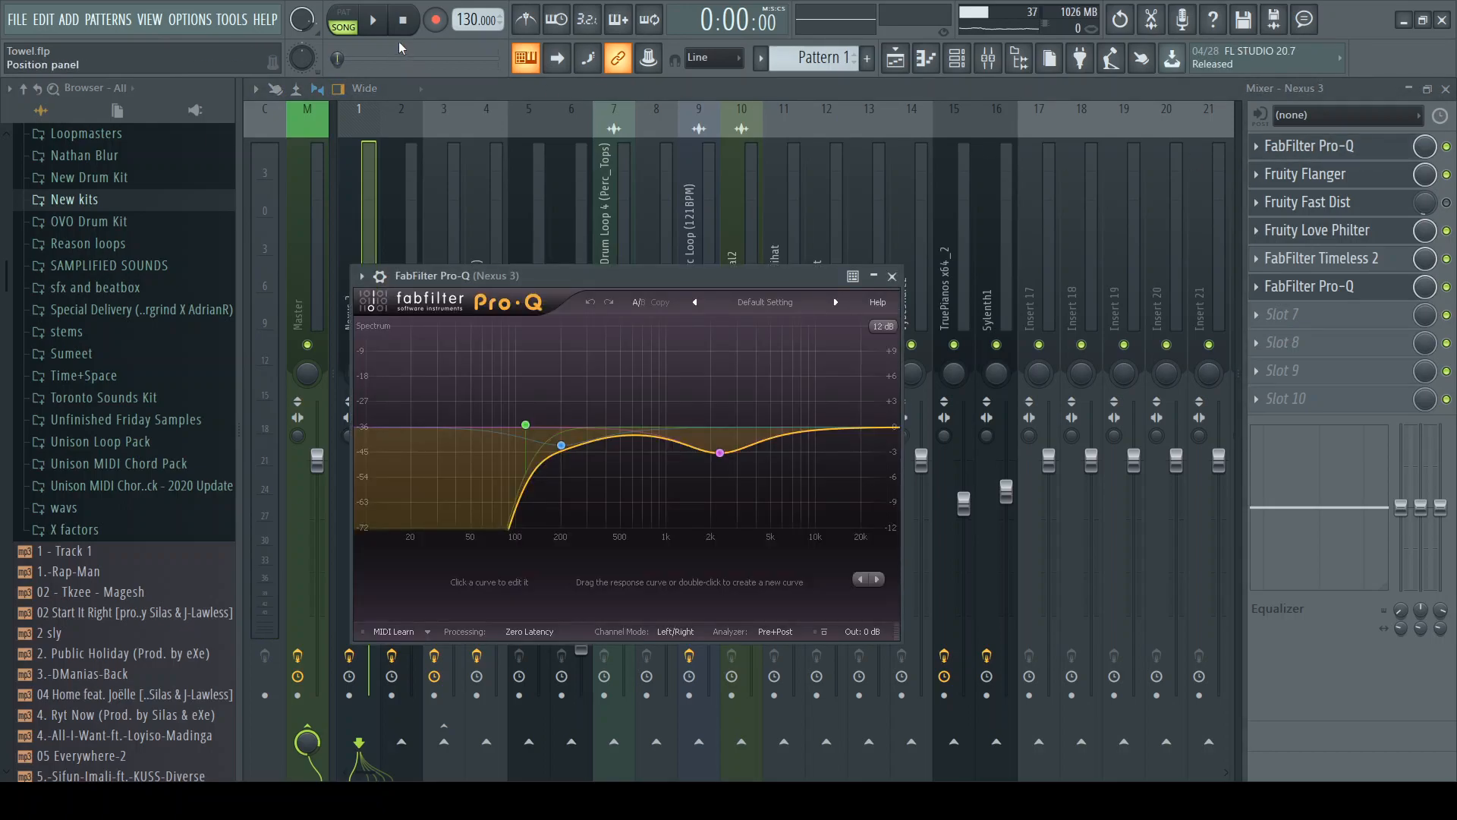
{"action": "key", "text": "space"}
{"action": "left_click", "coordinate": [403, 30]}
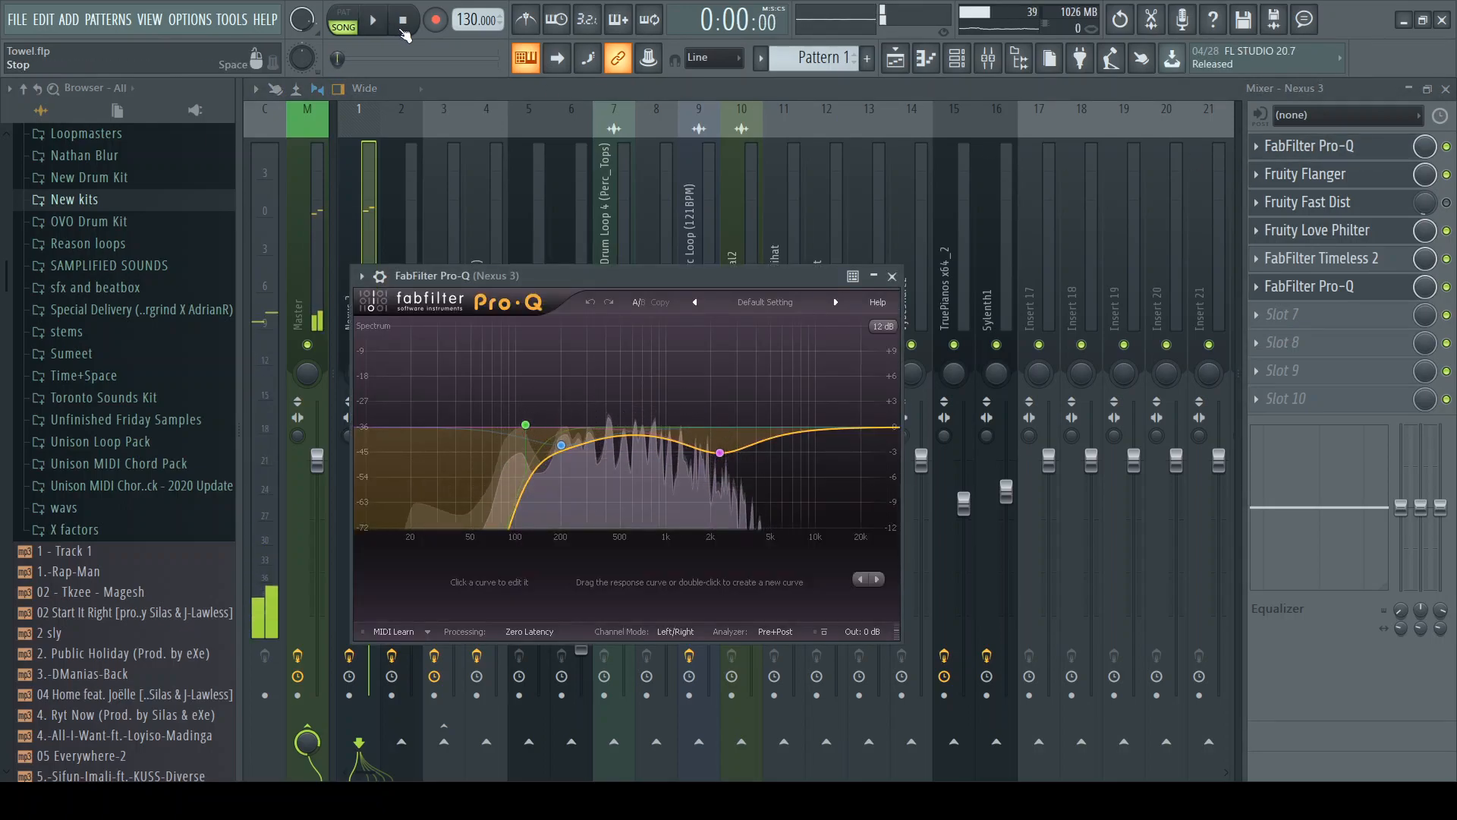
Review the Fruity Flanger and Fruity Love Philter settings on the Nexus 3 mixer track, and start playback to hear the filter
{"action": "left_click", "coordinate": [1337, 176]}
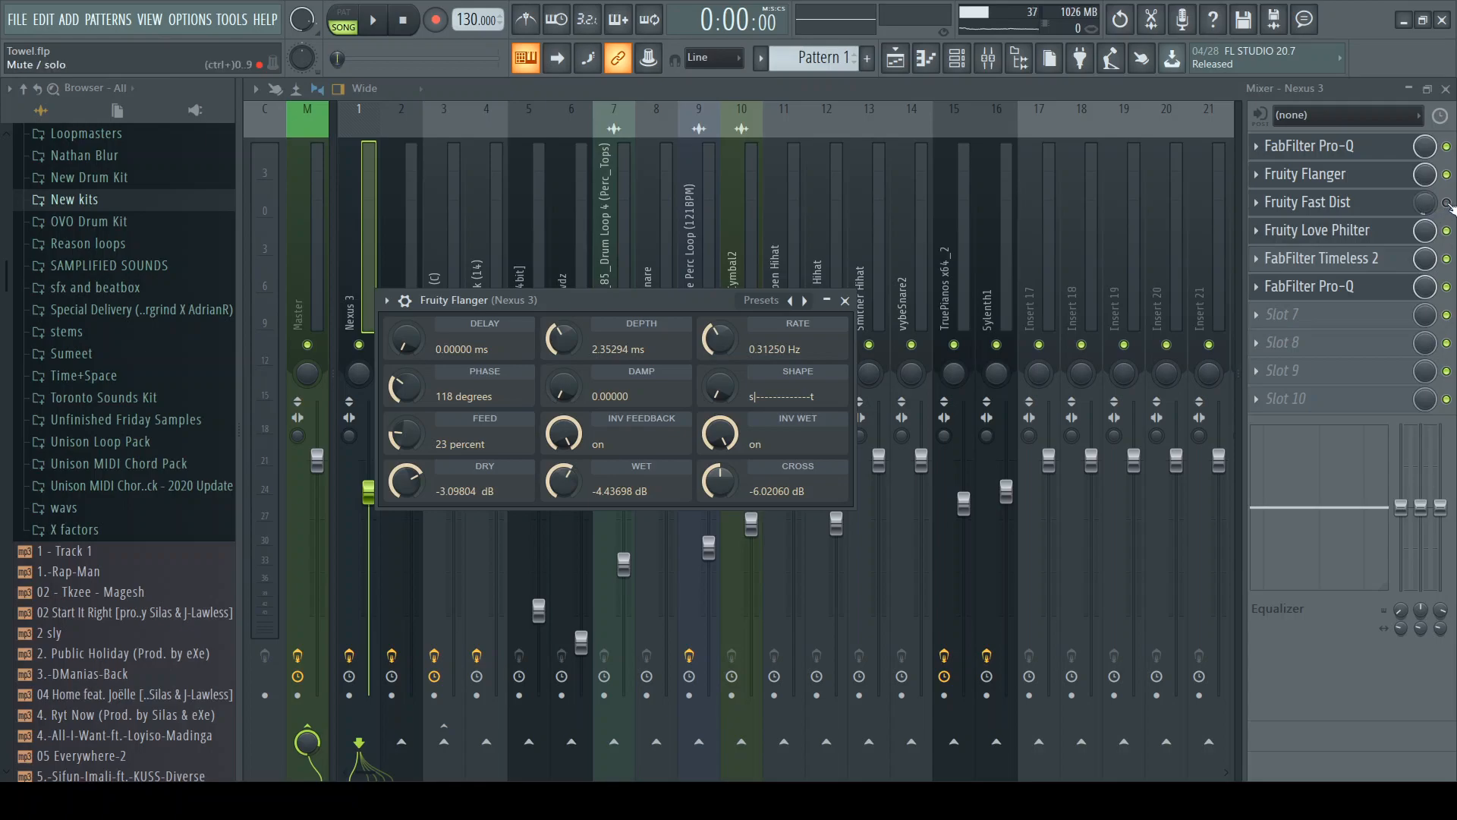
{"action": "left_click", "coordinate": [1375, 236]}
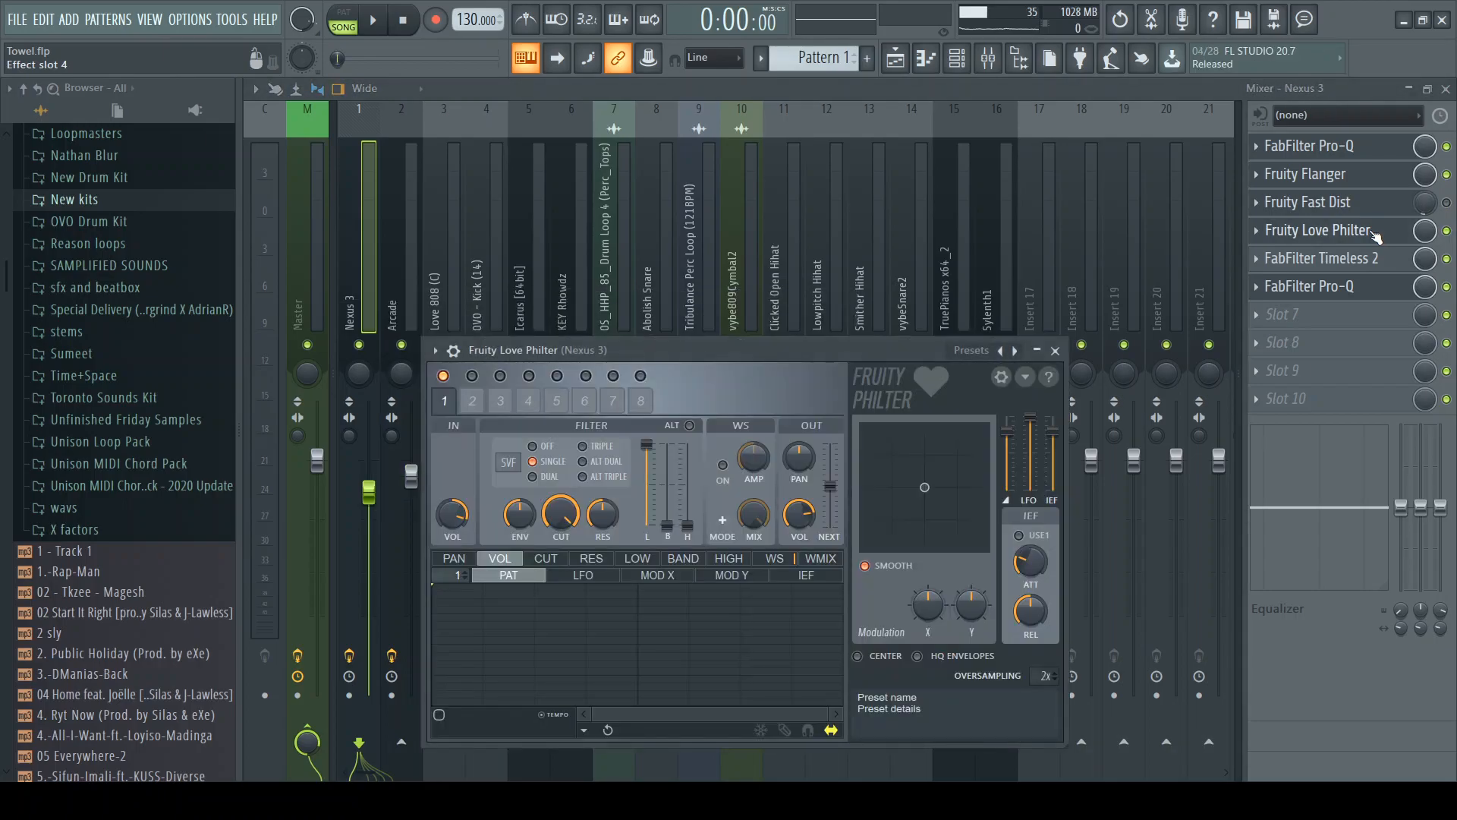
{"action": "key", "text": "F6"}
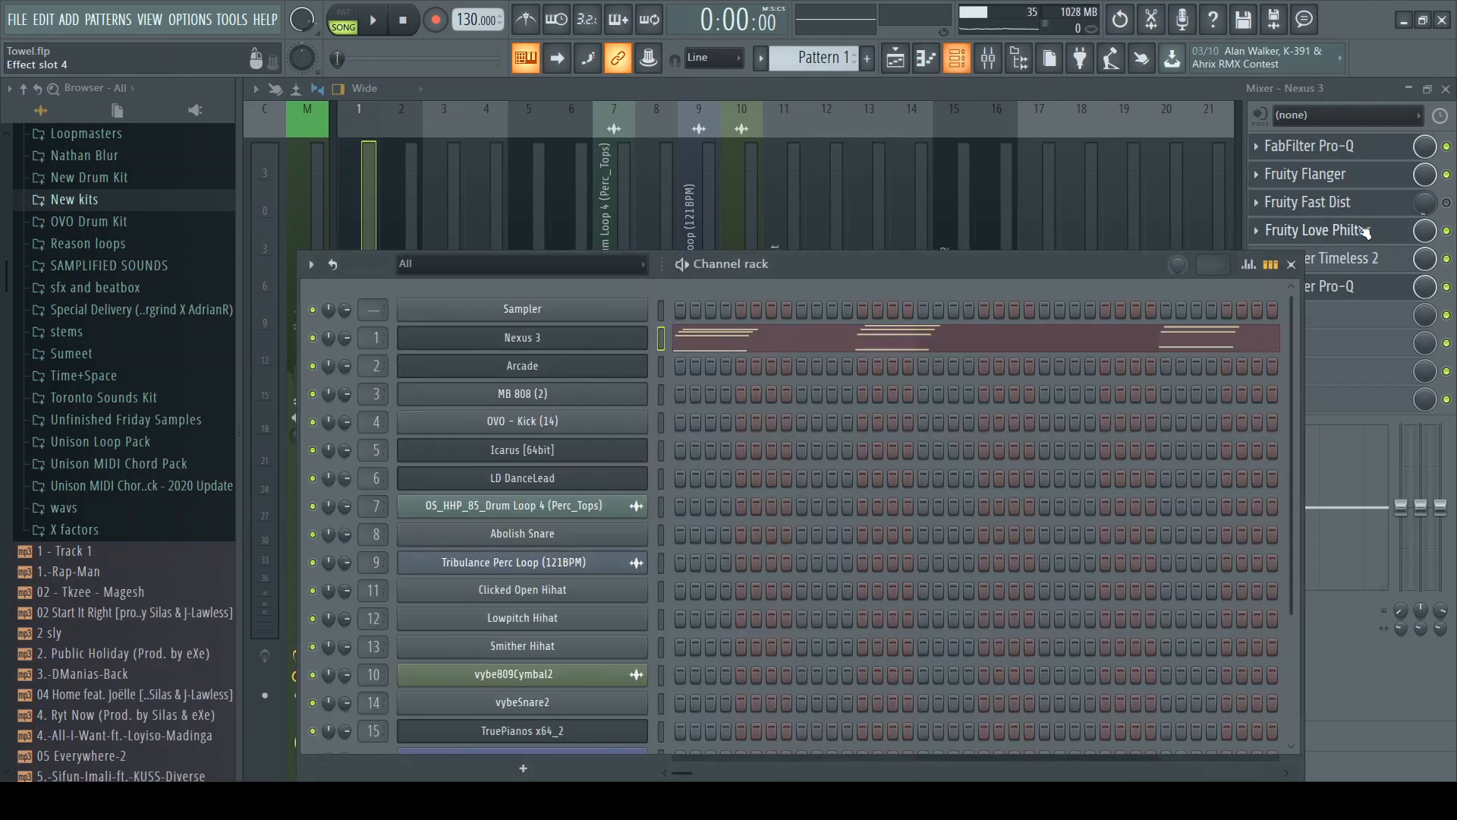
{"action": "key", "text": "space"}
{"action": "key", "text": "F6"}
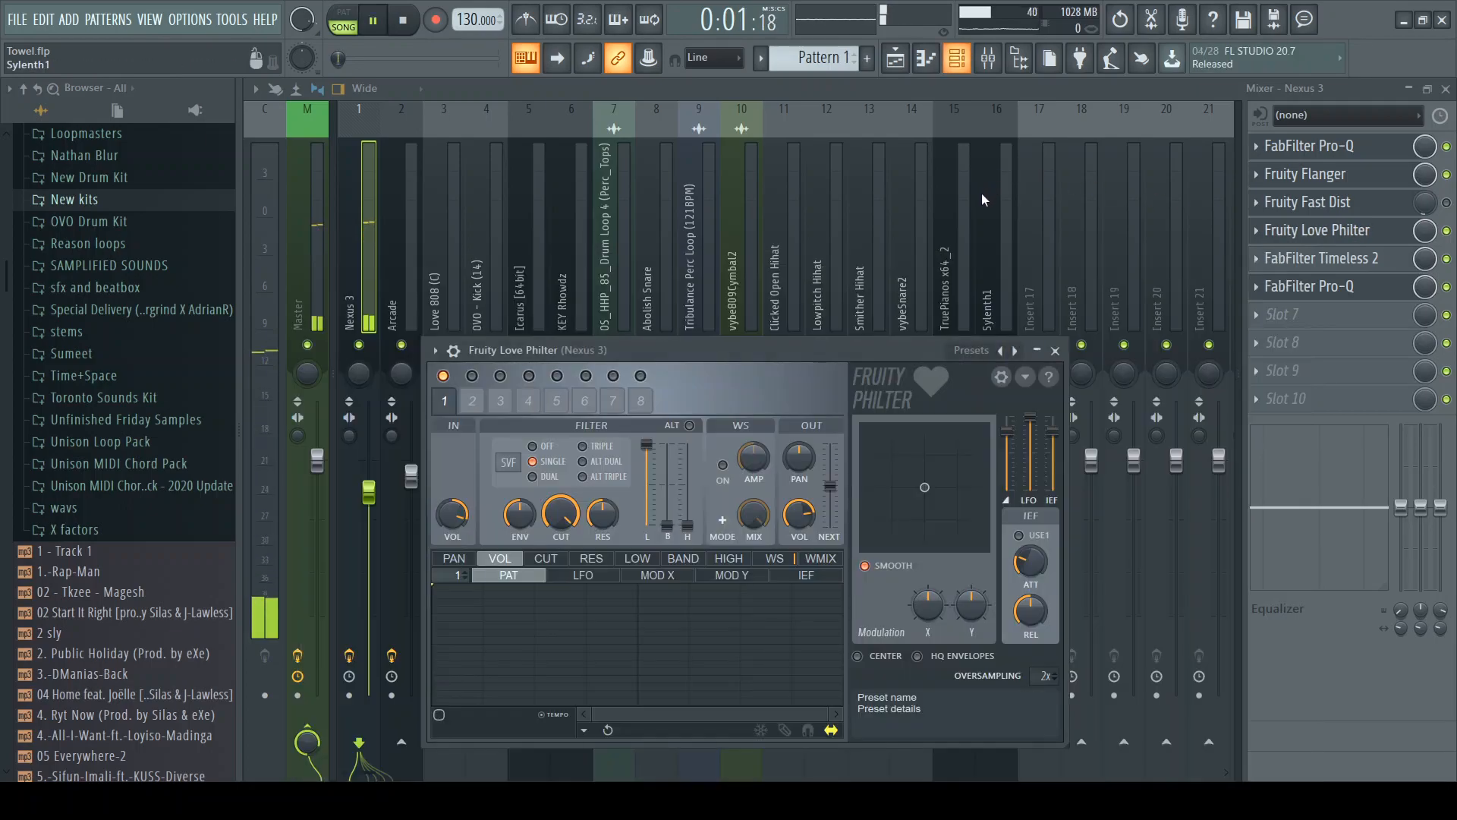
Unmute Track 8's Love Philter cutoff automation in the playlist and play the chords with it from the start of the song
{"action": "key", "text": "F5"}
{"action": "scroll", "coordinate": [758, 403], "scroll_direction": "down", "scroll_amount": 6}
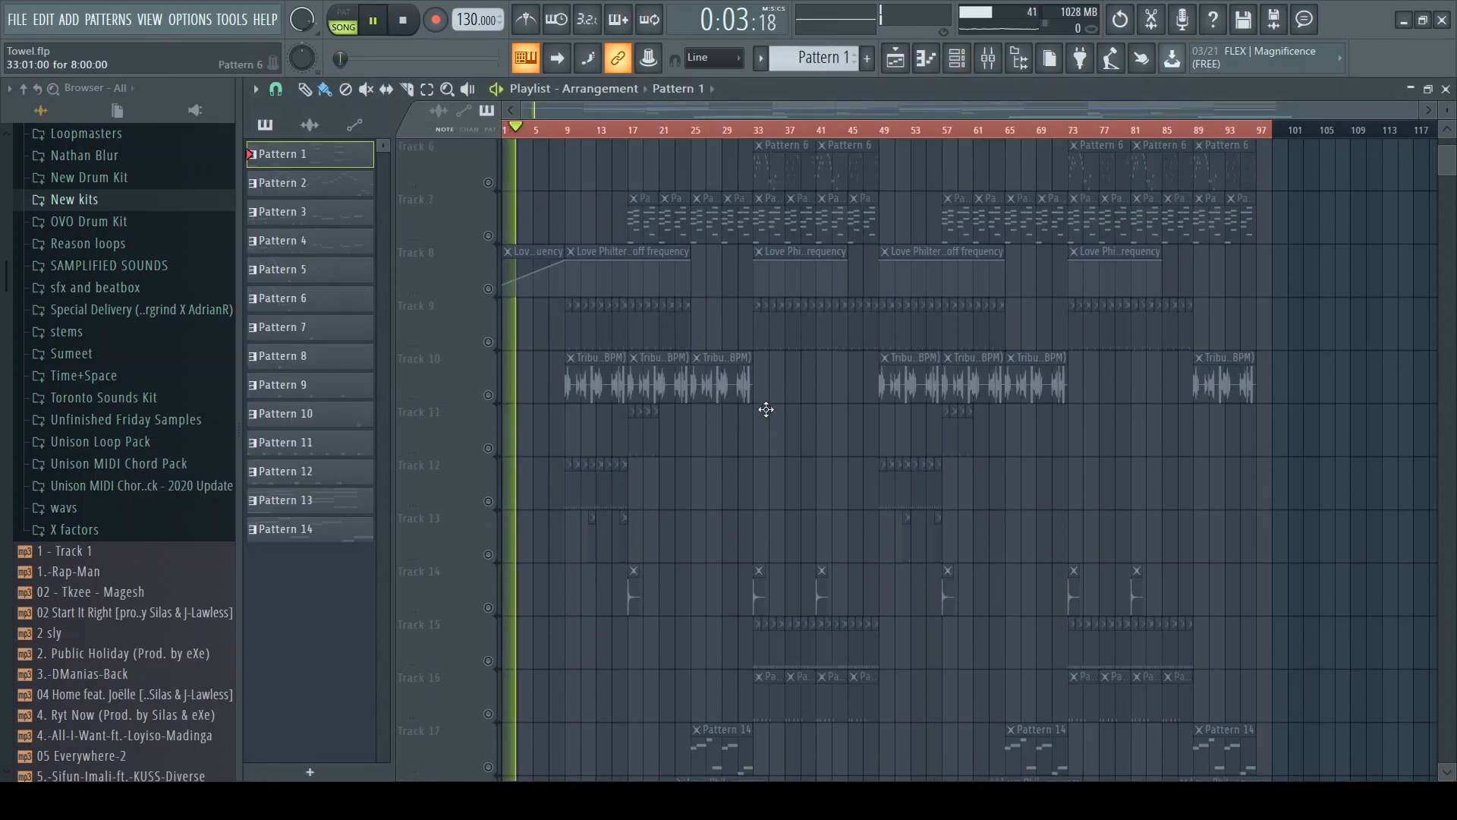
{"action": "left_click", "coordinate": [492, 240]}
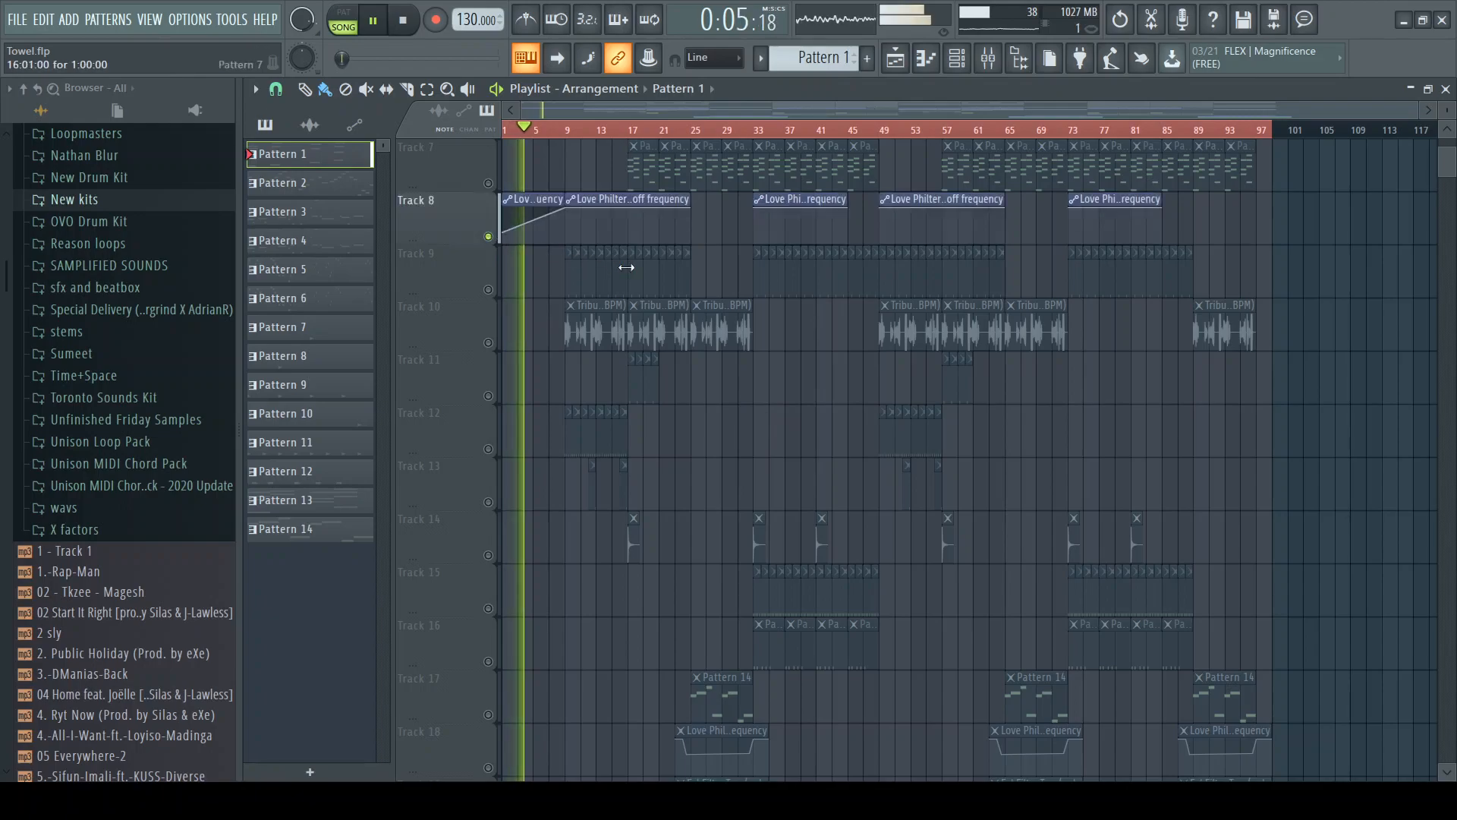
{"action": "key", "text": "space"}
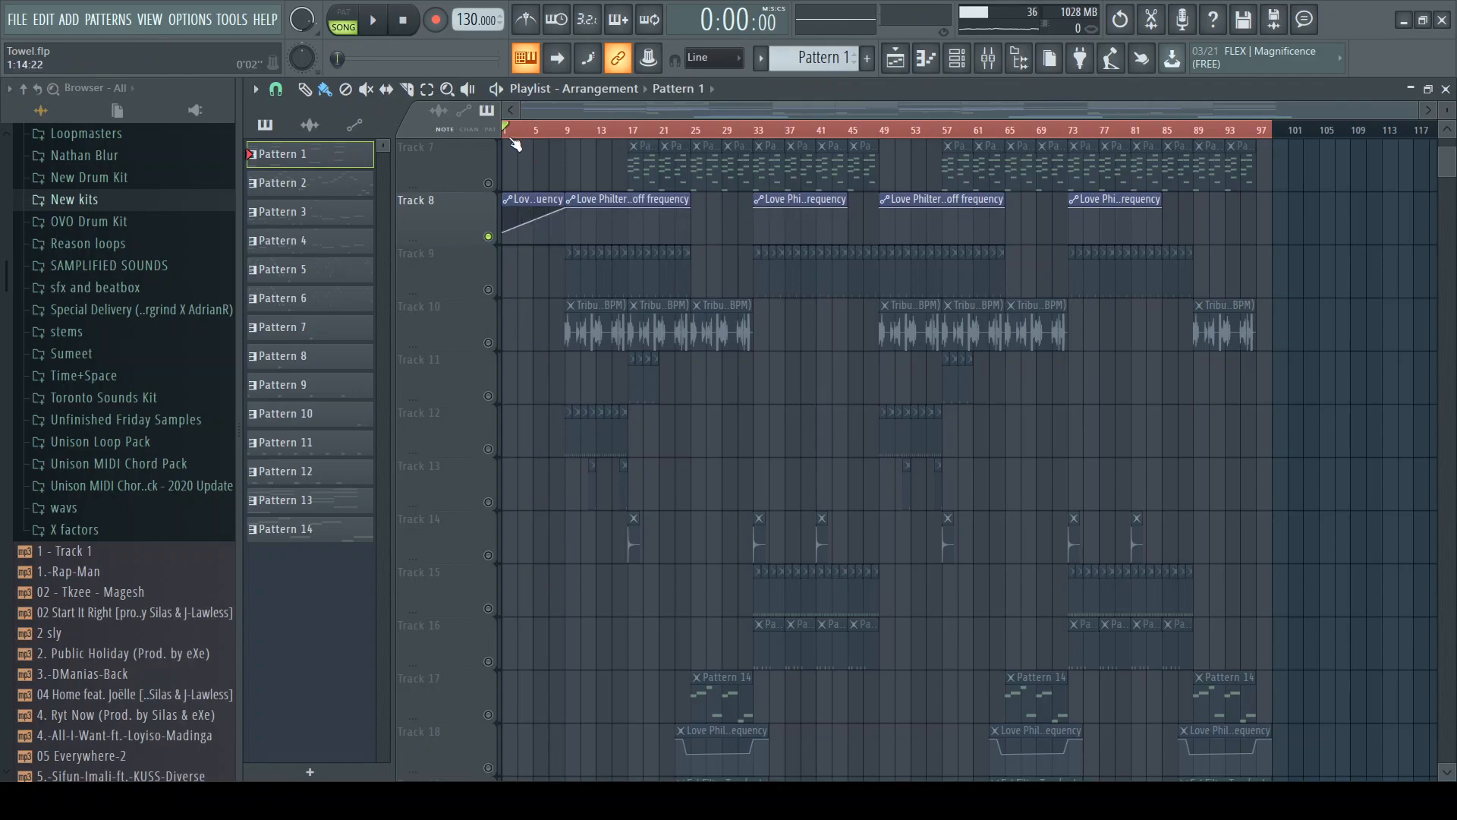
{"action": "key", "text": "space"}
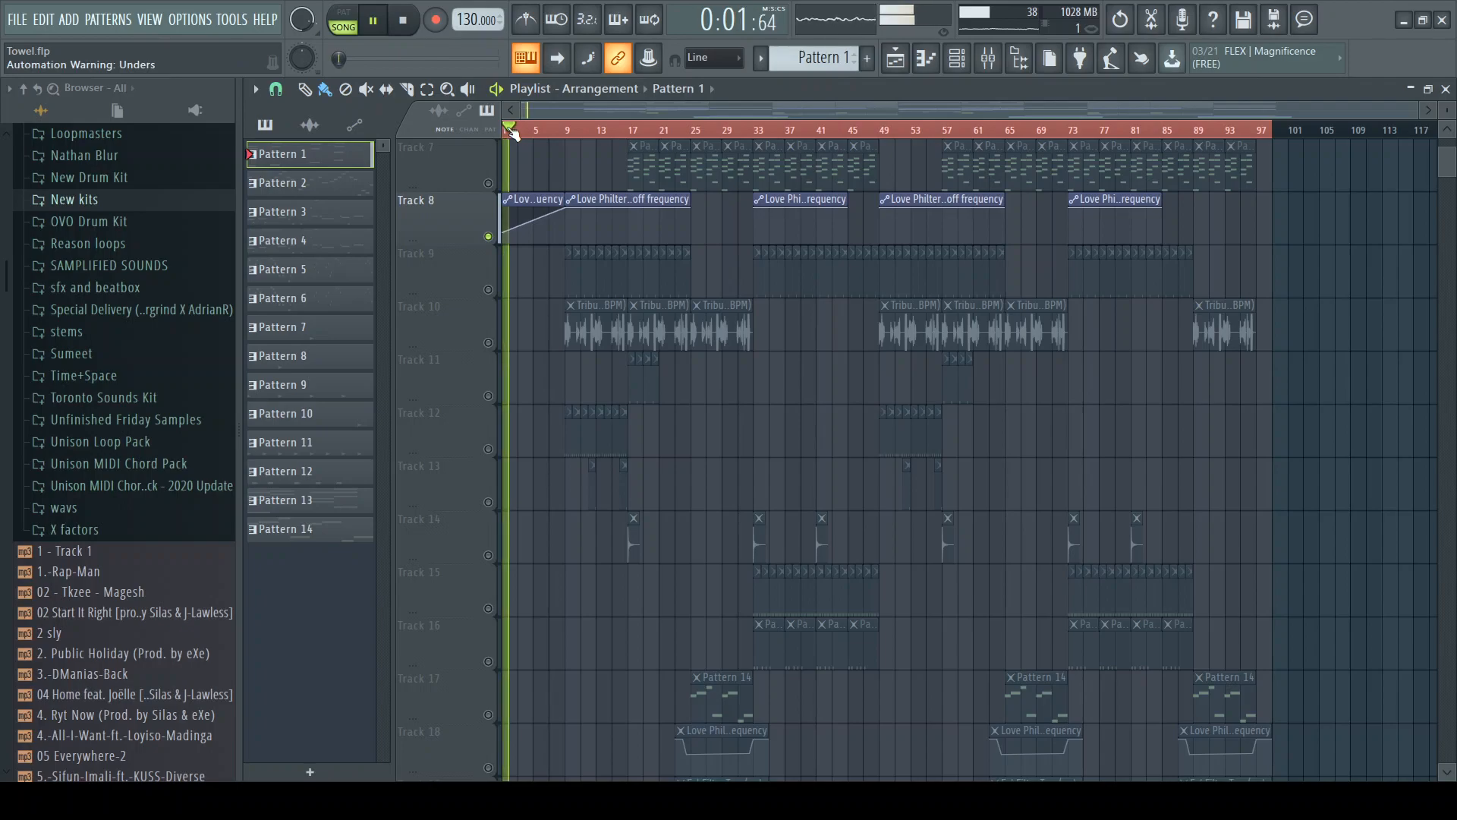
Examine the remaining effects on the Nexus 3 mixer track, briefly playing the chords through the FabFilter Pro-Q in slot 6
{"action": "key", "text": "F9"}
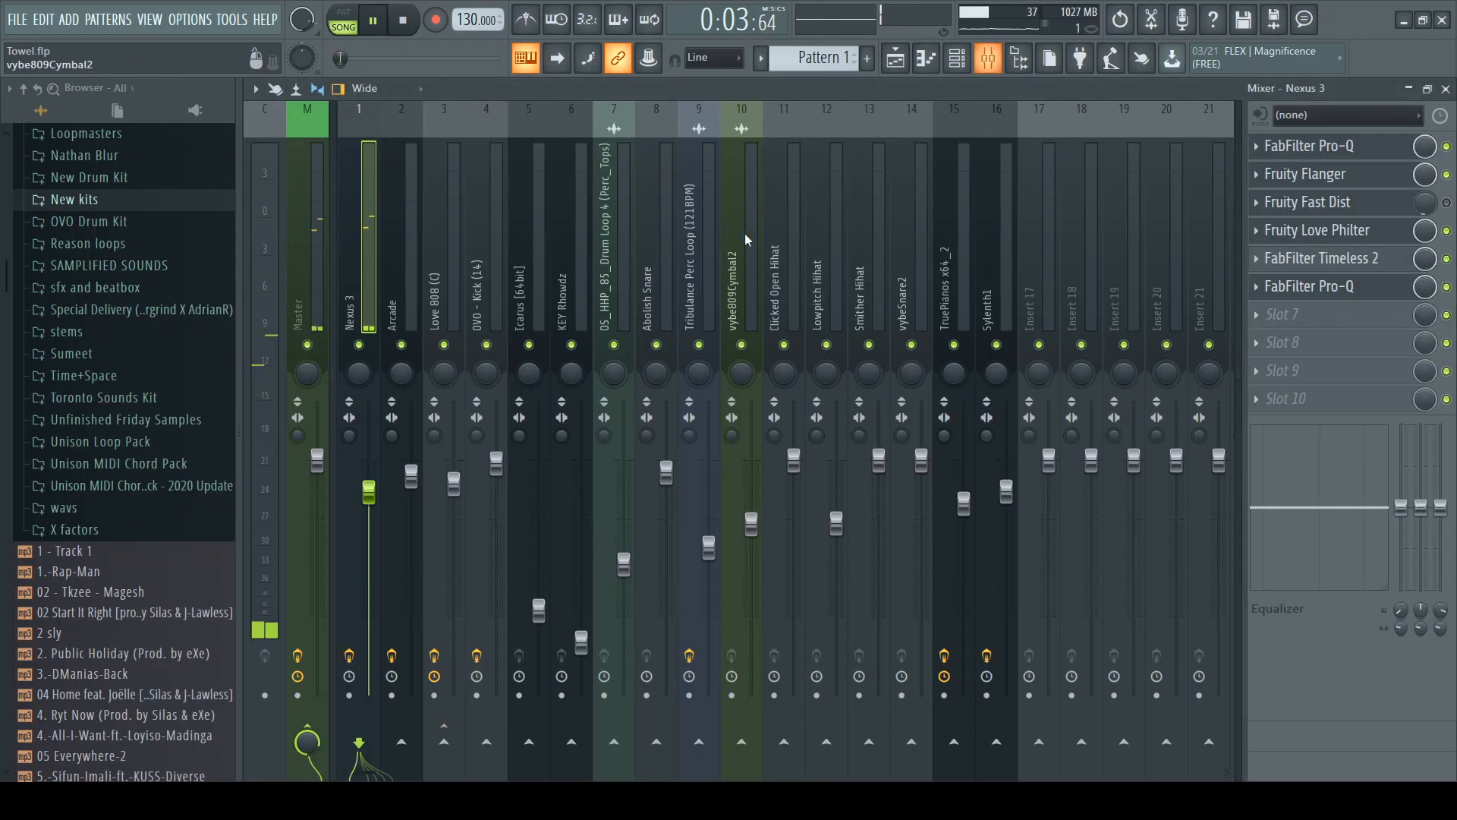
{"action": "left_click", "coordinate": [1395, 232]}
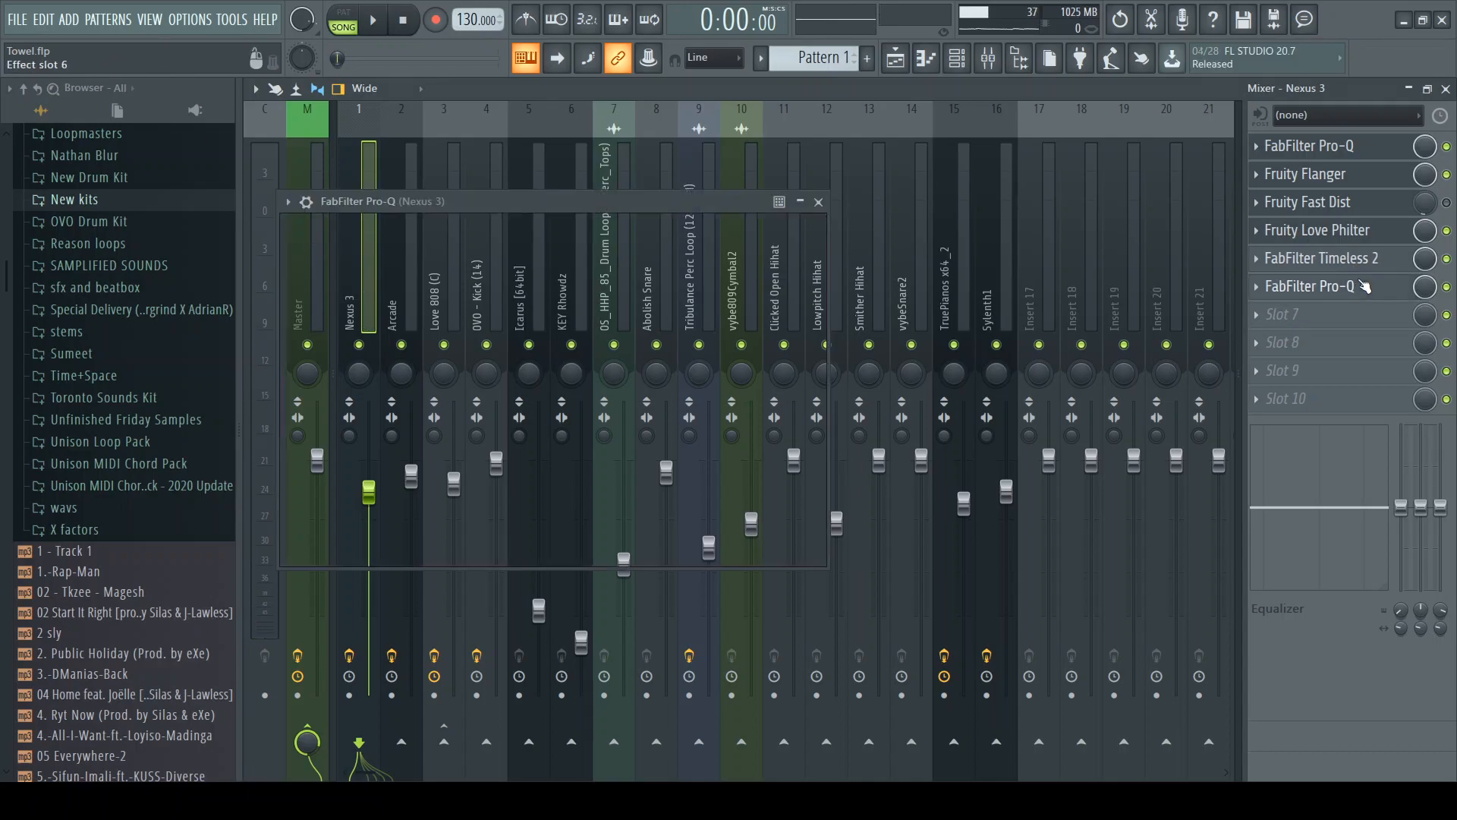
{"action": "left_click", "coordinate": [1364, 286]}
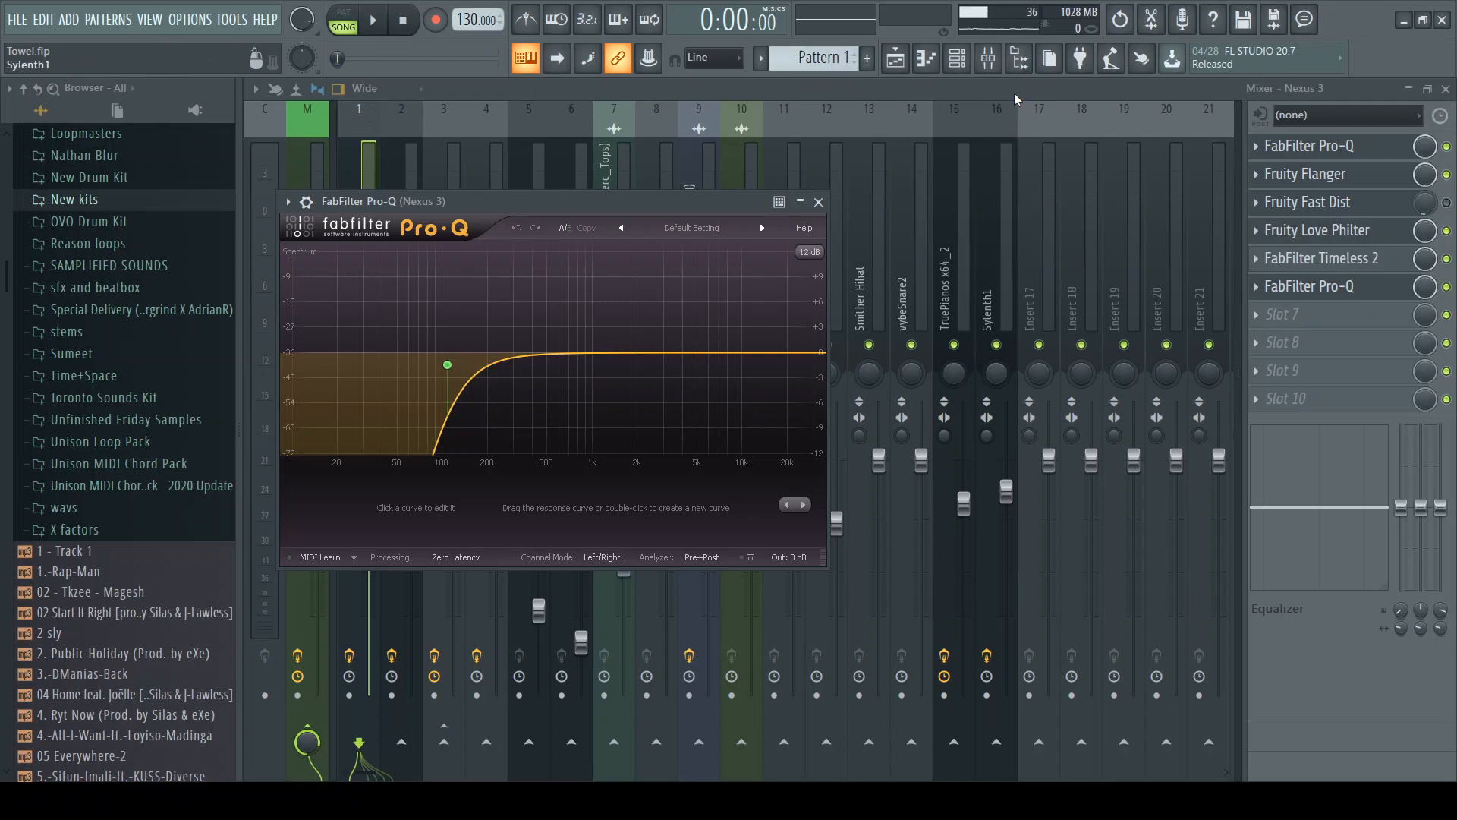
{"action": "key", "text": "space"}
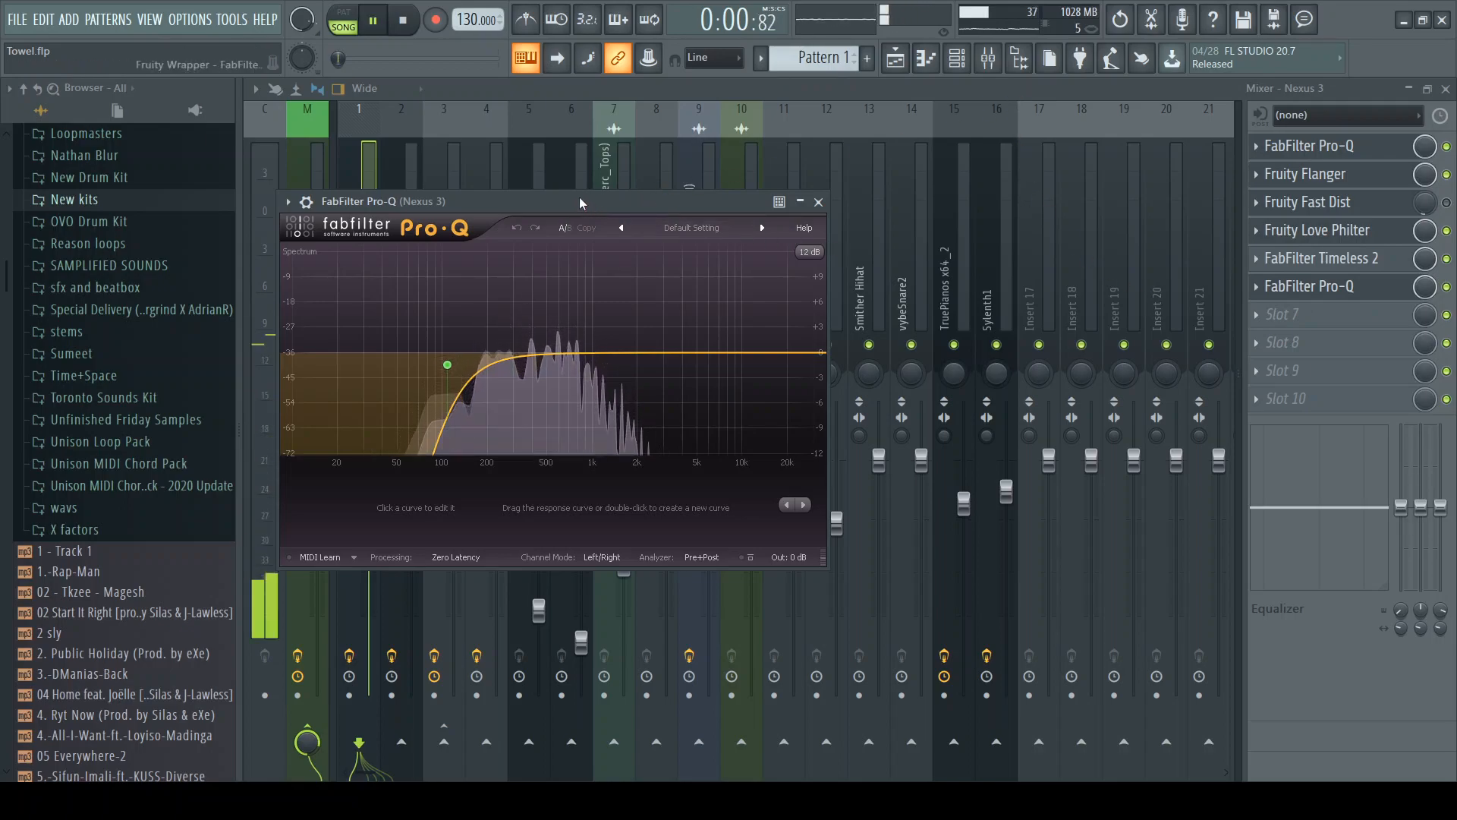
{"action": "key", "text": "space"}
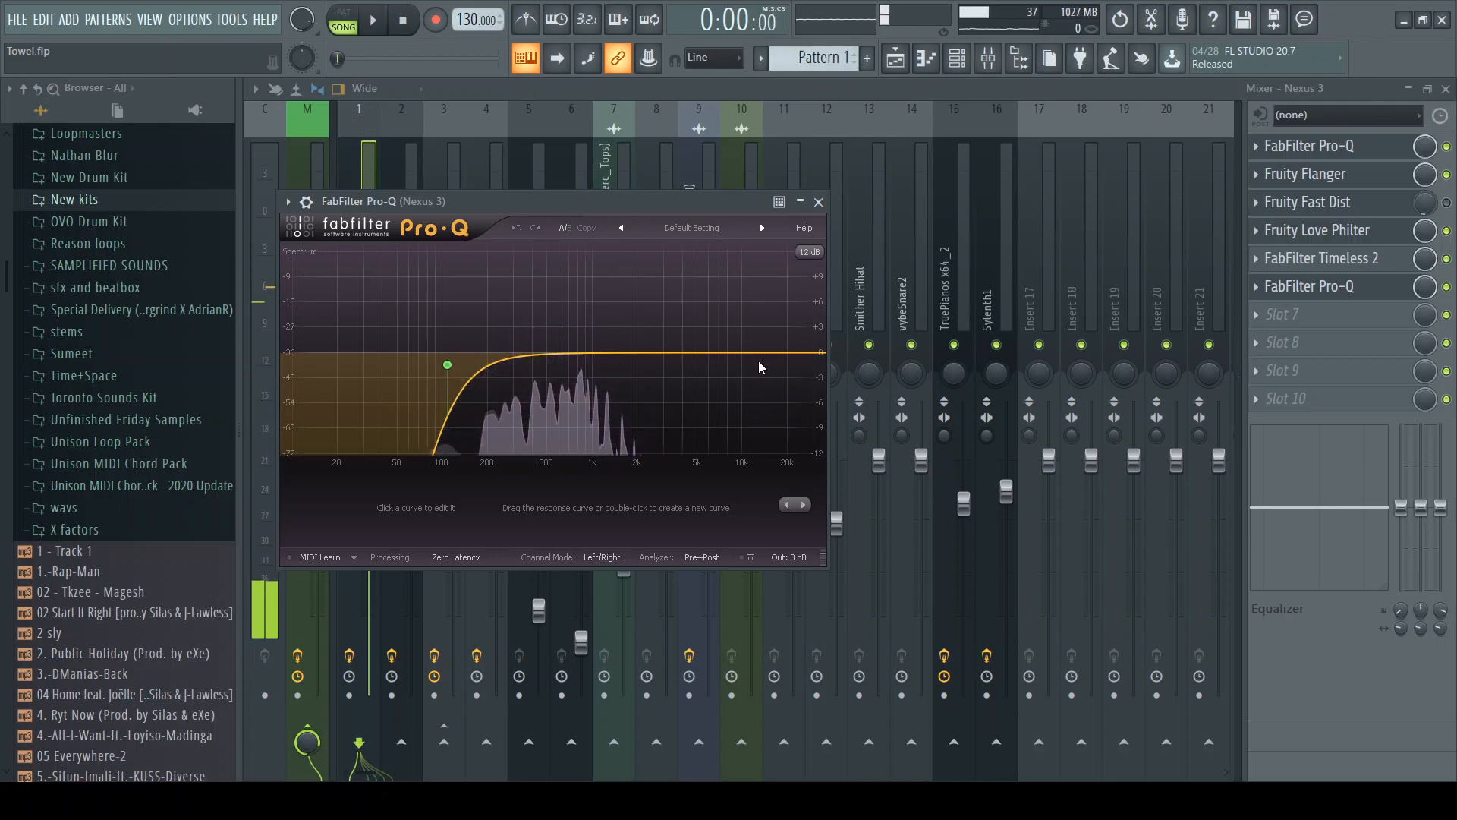
Compare the Nexus 3 chords with all mixer effects bypassed and with them re-enabled, leaving Fruity Fast Dist off, and stop playback
{"action": "left_click", "coordinate": [1446, 287]}
{"action": "left_click", "coordinate": [1446, 258]}
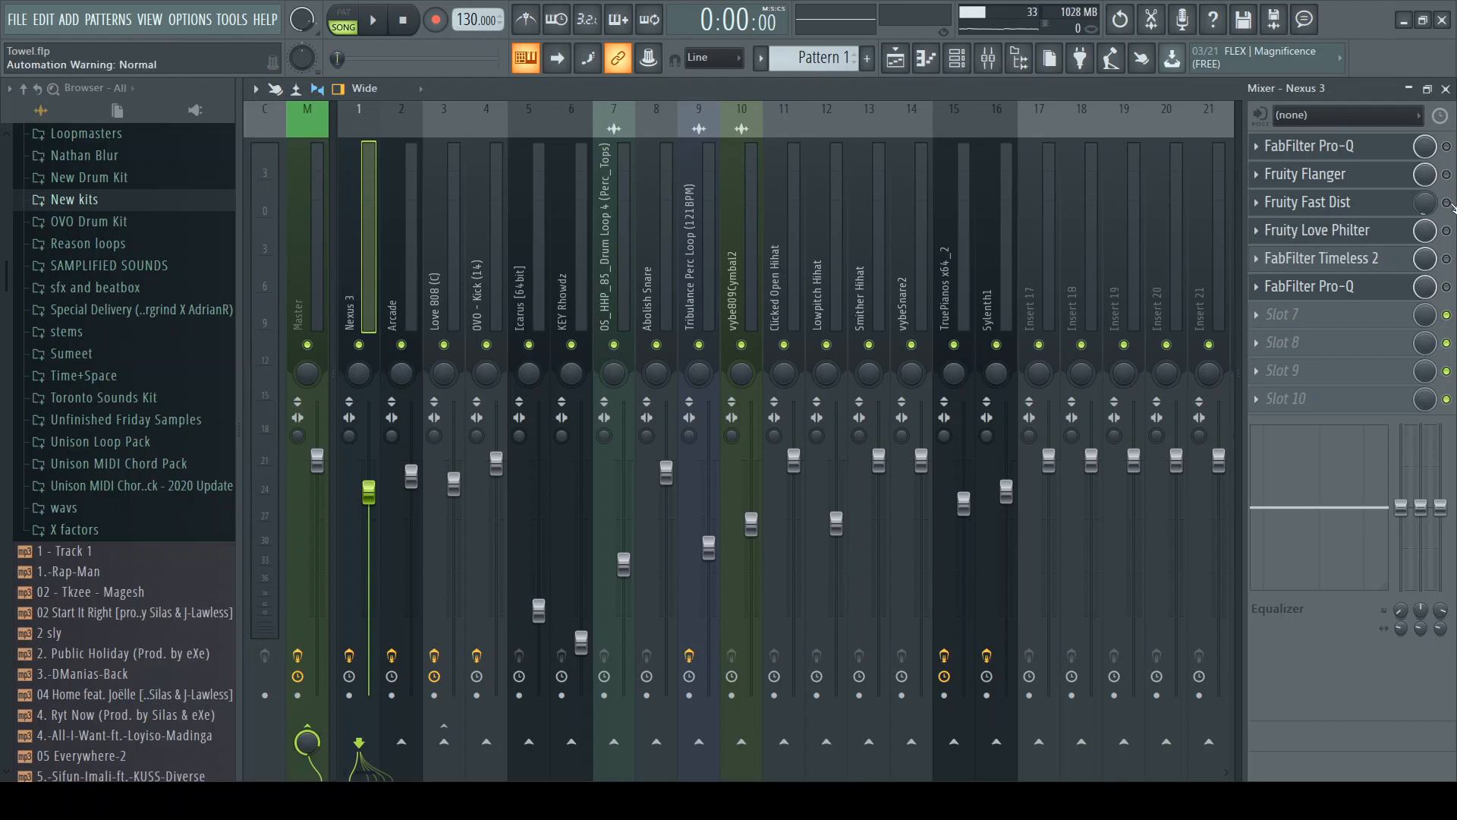
{"action": "key", "text": "space"}
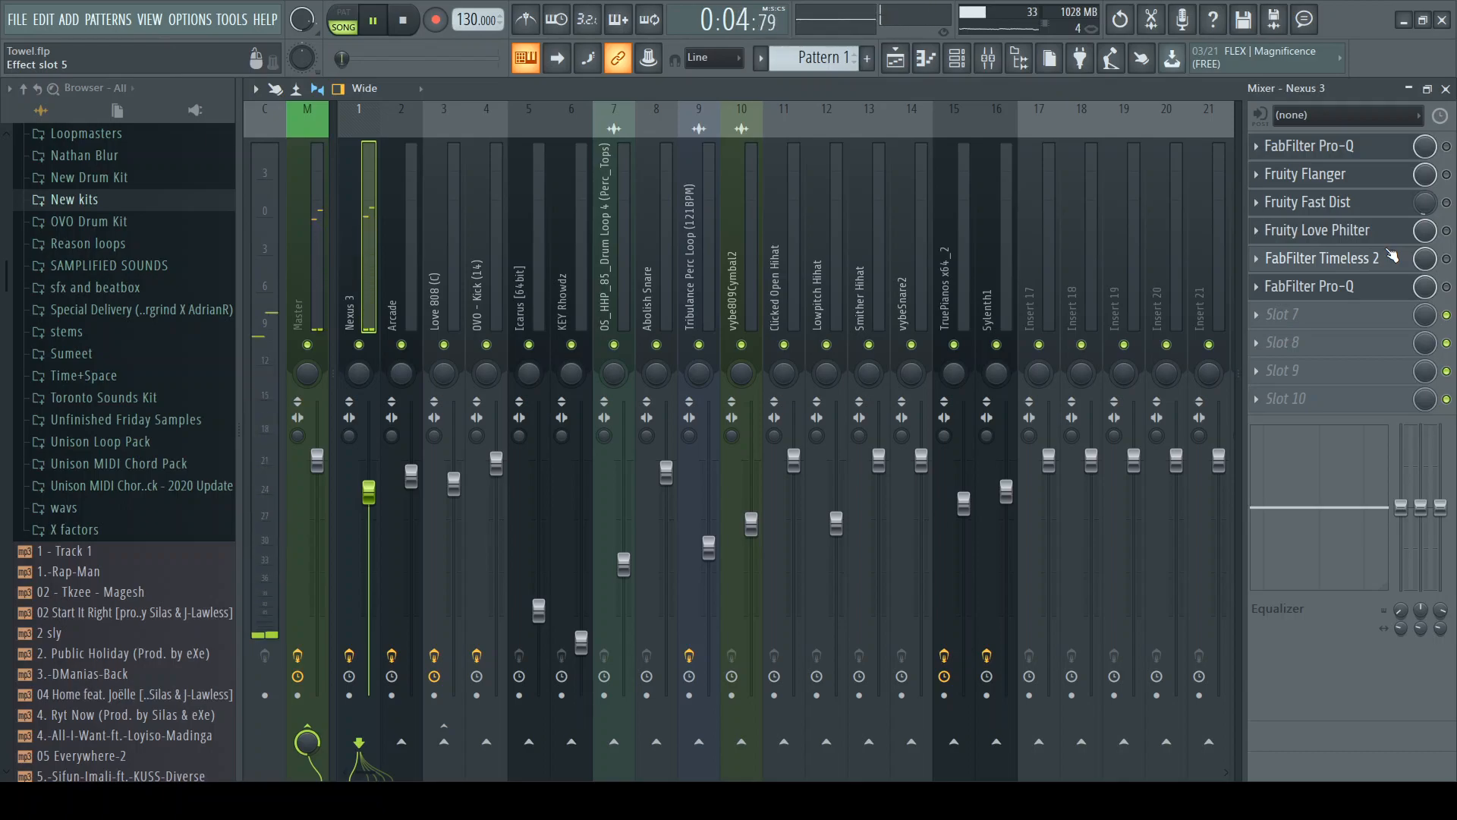
{"action": "key", "text": "space"}
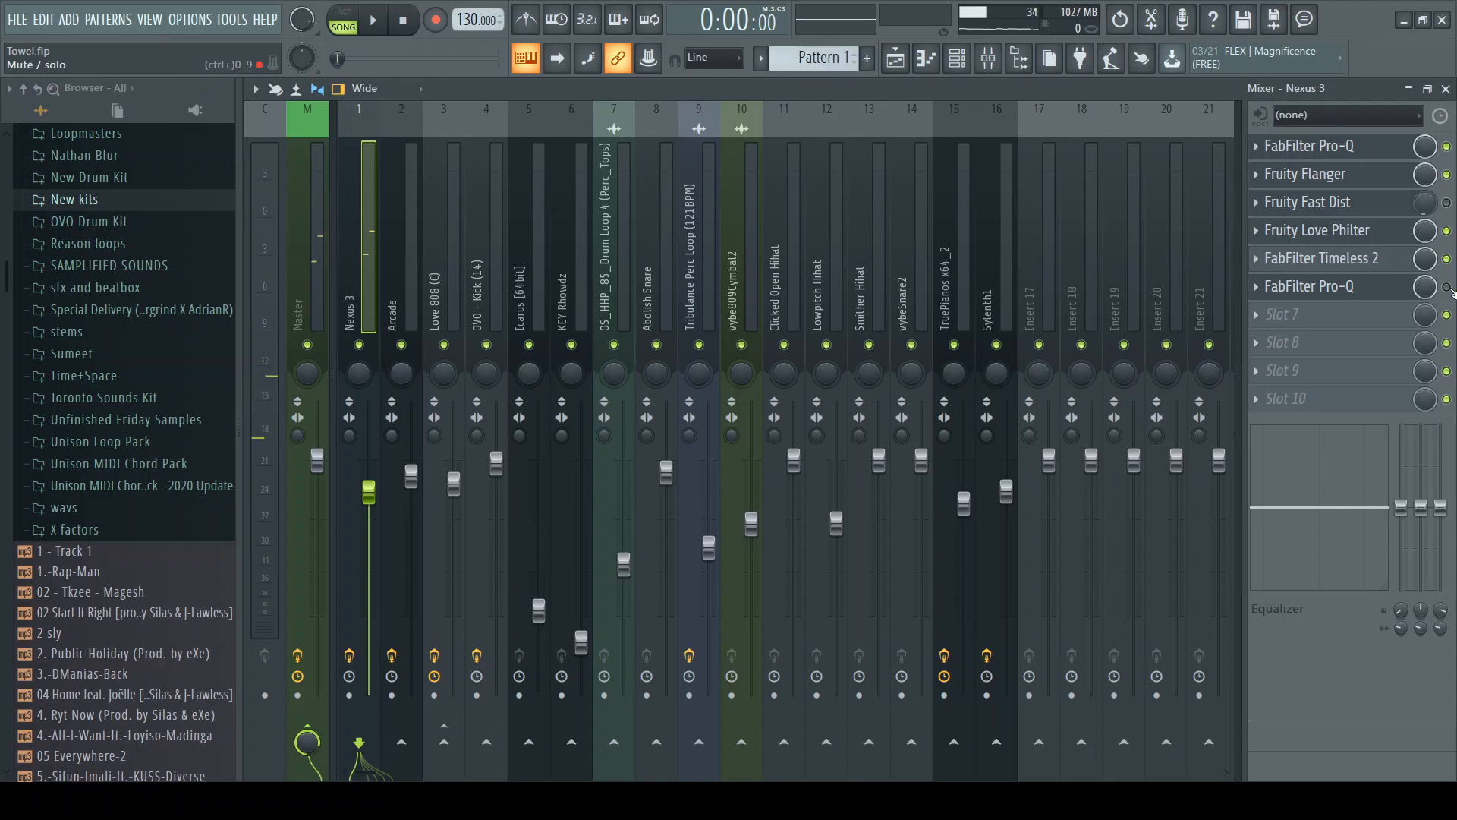
{"action": "key", "text": "space"}
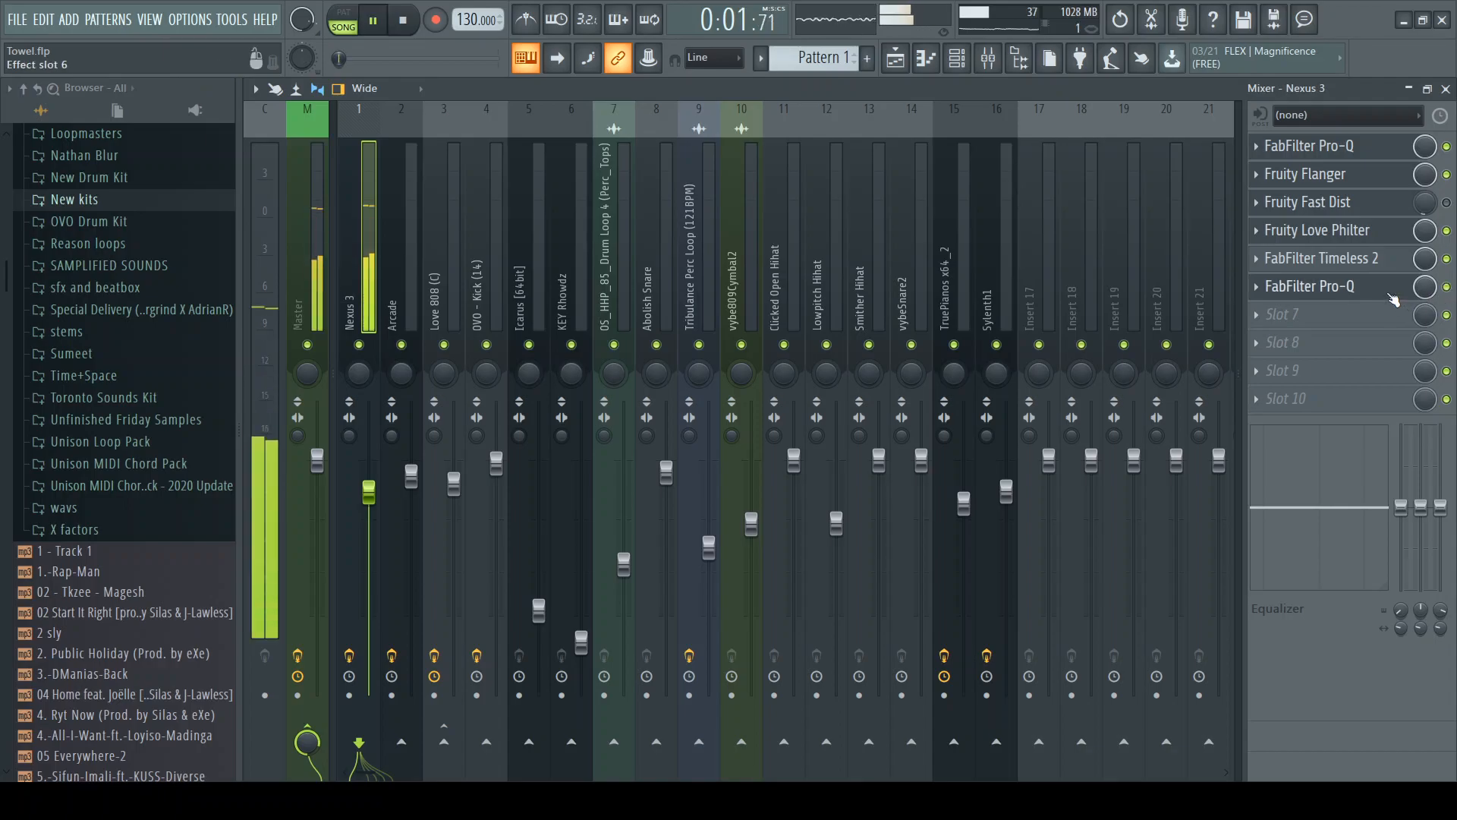
{"action": "key", "text": "F6"}
{"action": "key", "text": "space"}
Unmute Track 2 in the playlist, mute Tracks 1 and 8, and start playback from the beginning
{"action": "key", "text": "F5"}
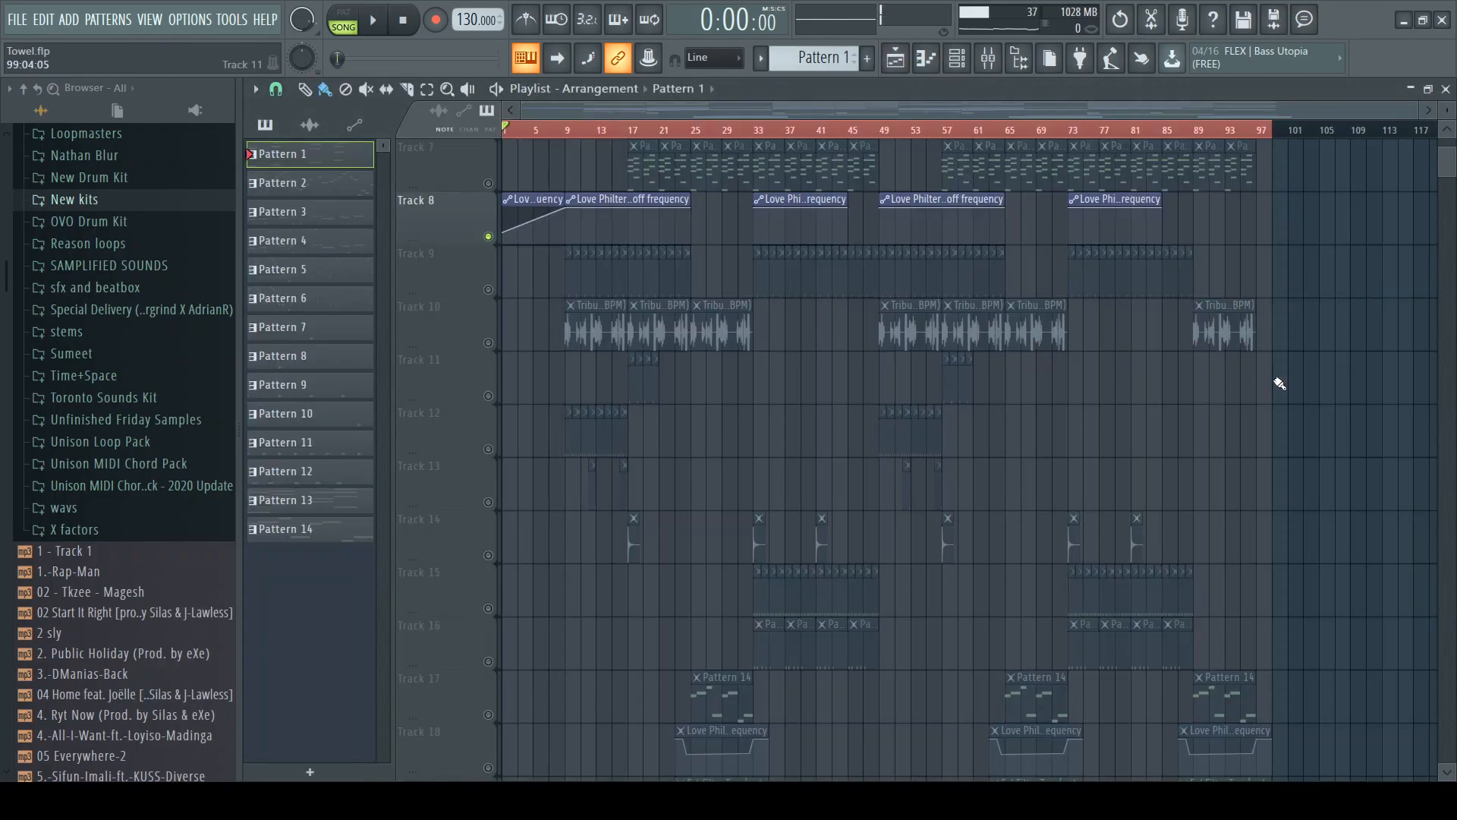
{"action": "scroll", "coordinate": [1244, 394], "scroll_direction": "up", "scroll_amount": 6}
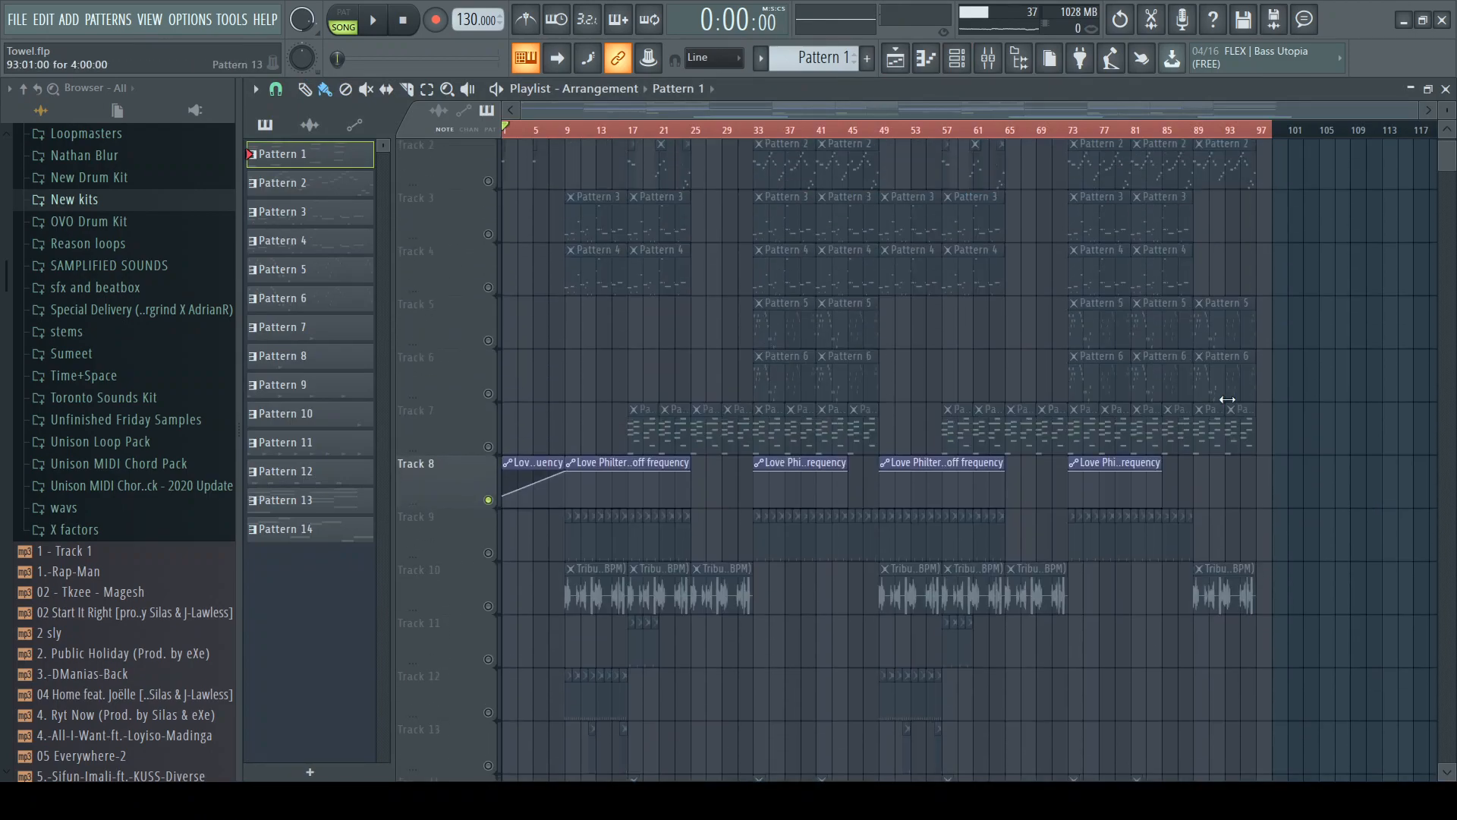
{"action": "left_click", "coordinate": [488, 236]}
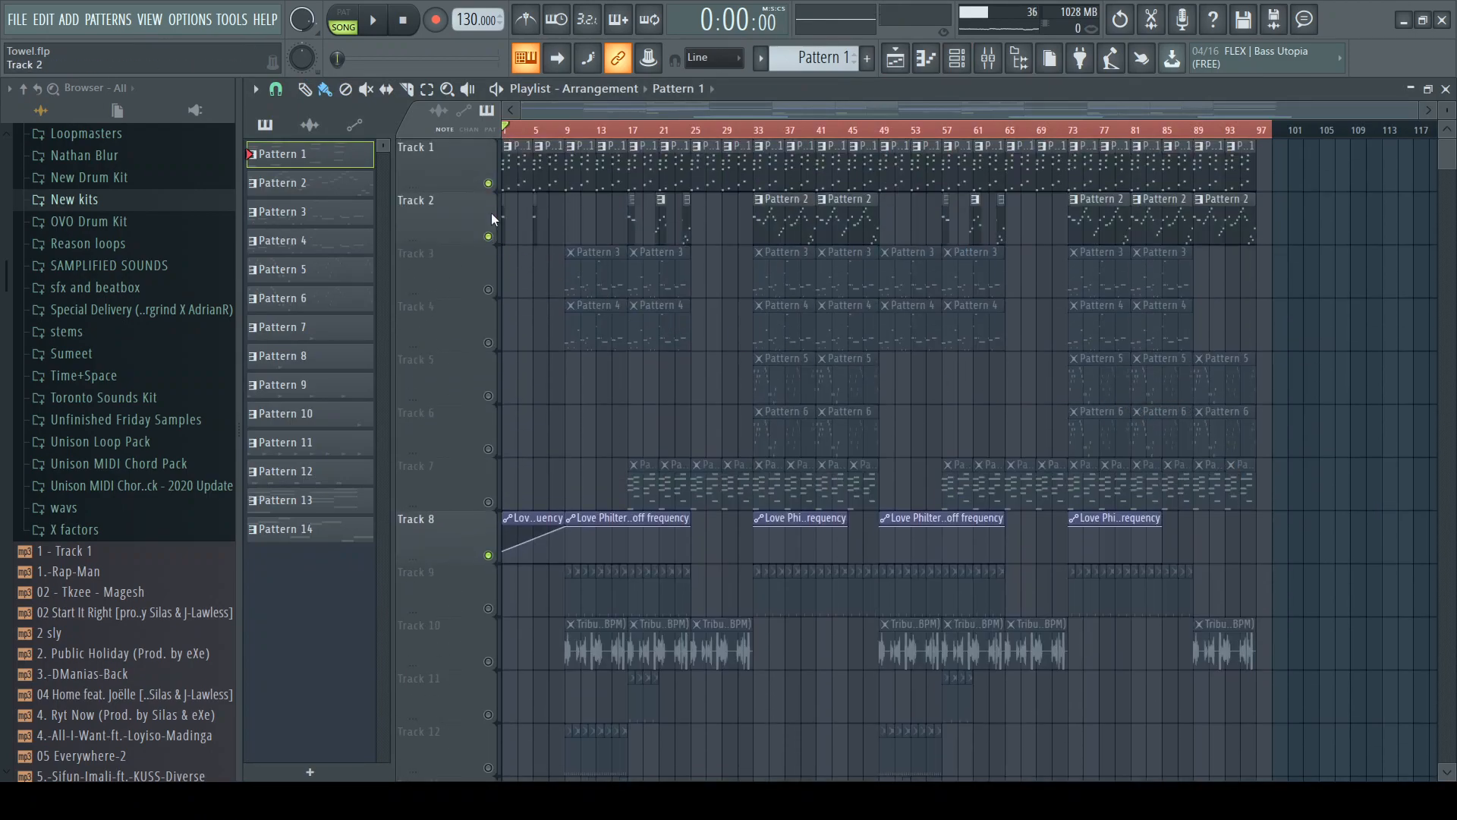
{"action": "left_click", "coordinate": [488, 183]}
{"action": "left_click", "coordinate": [488, 554]}
{"action": "key", "text": "space"}
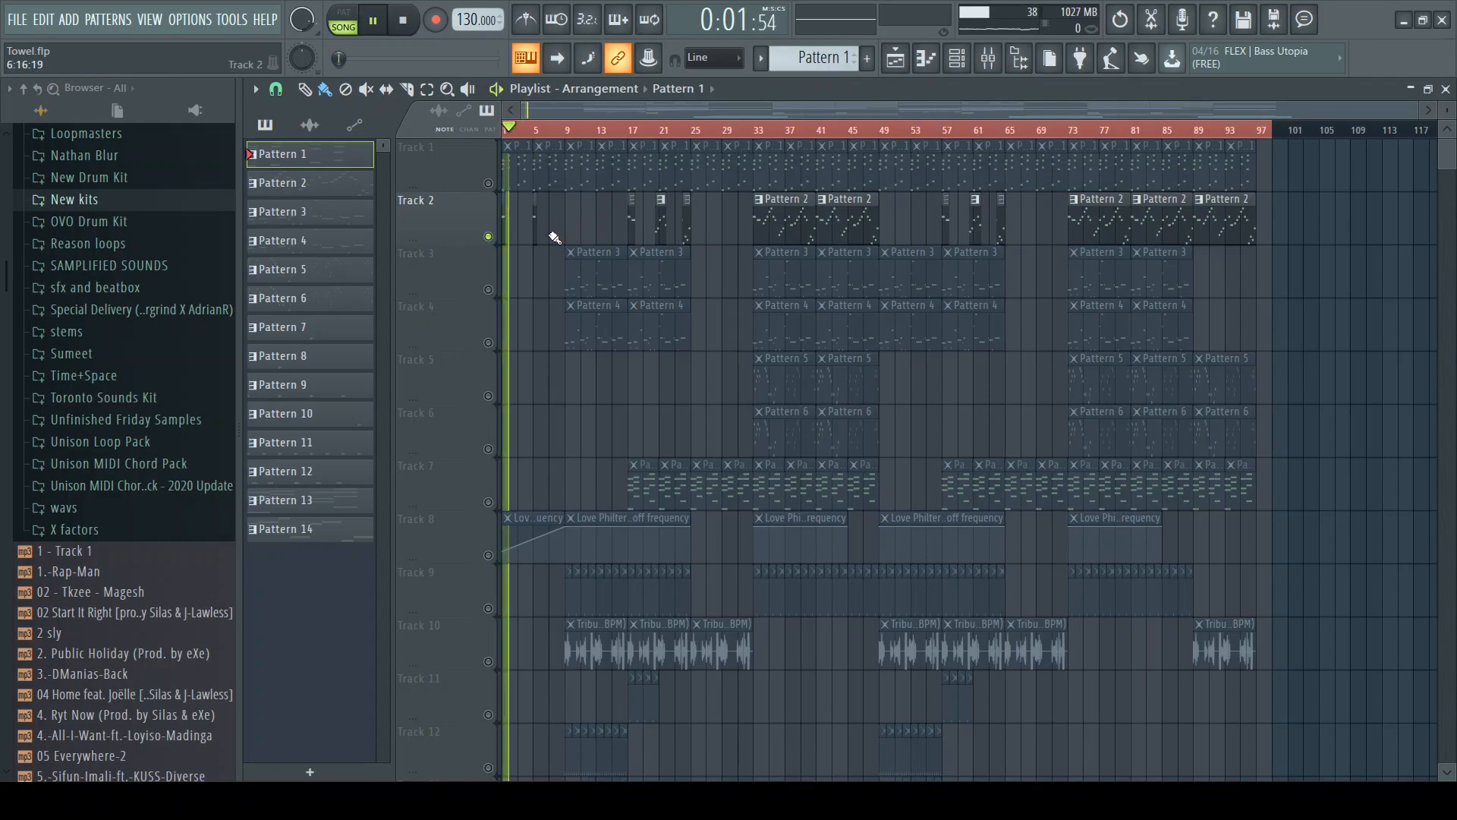
Play Track 2 from bar 33, examine Pattern 2's Arcade notes in the piano roll, and look up the Arcade channel in the channel rack
{"action": "left_click", "coordinate": [761, 131]}
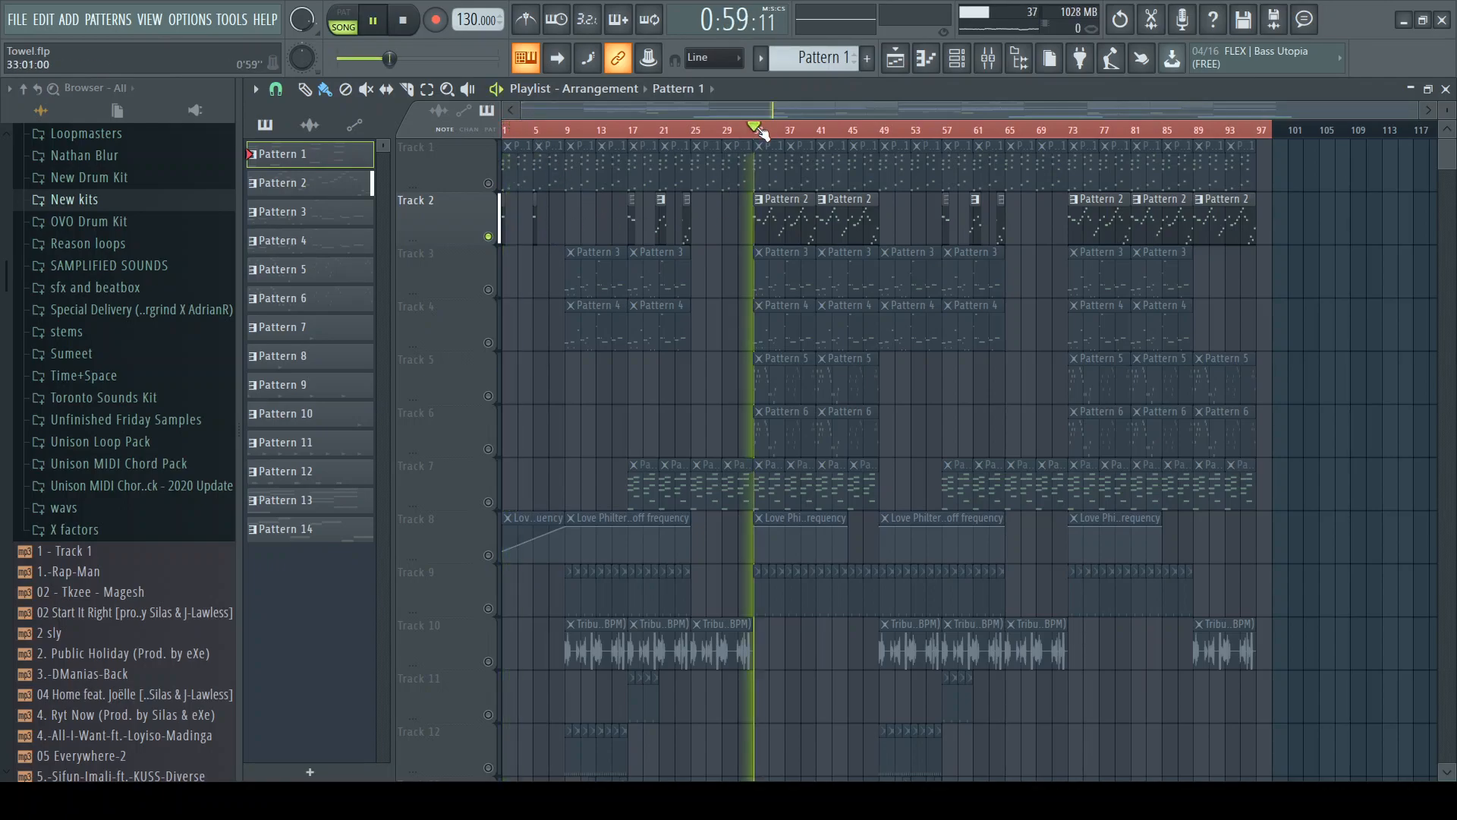
{"action": "left_click", "coordinate": [771, 217]}
{"action": "double_click", "coordinate": [770, 217]}
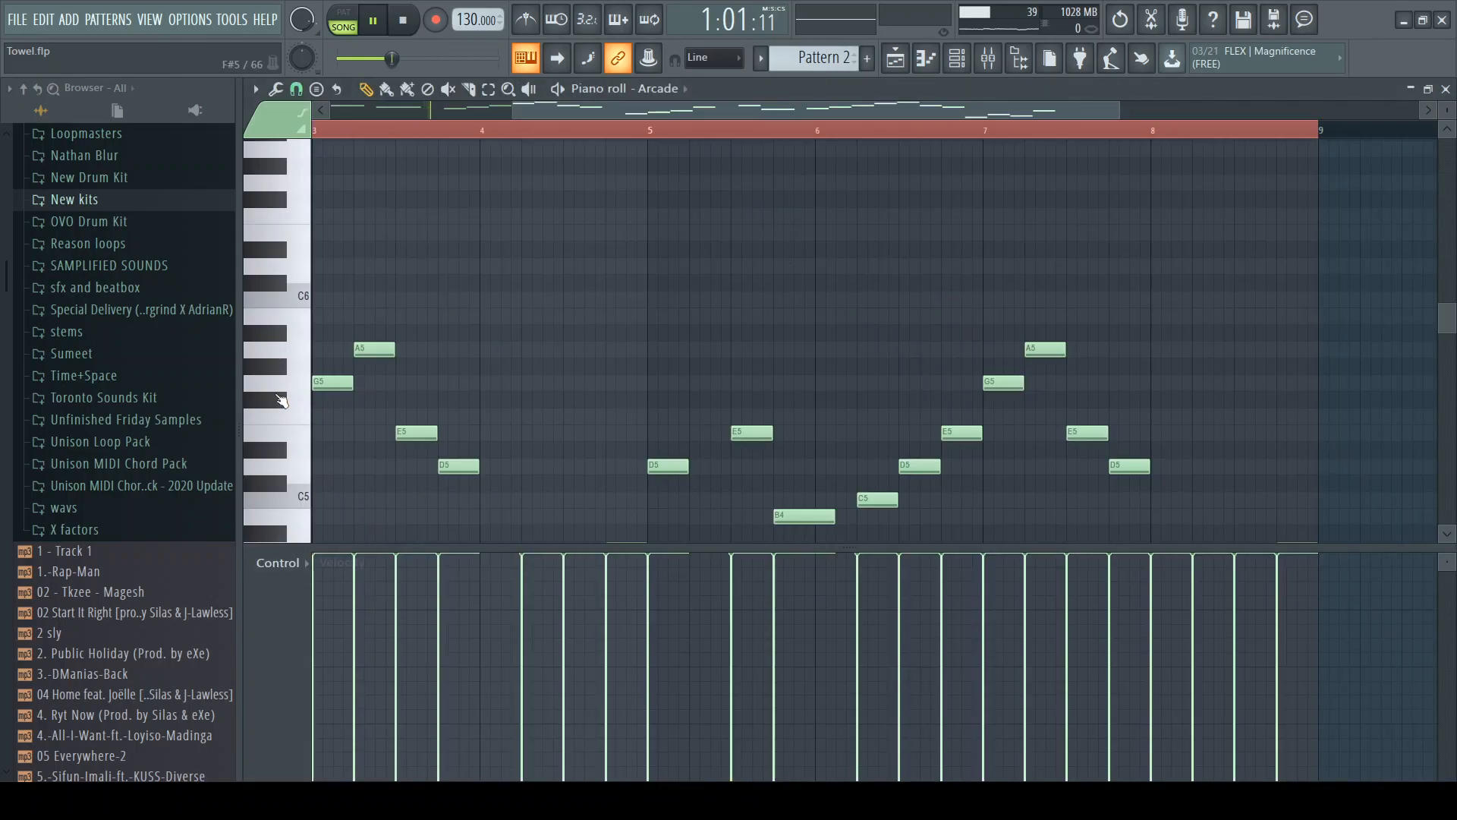
{"action": "key", "text": "space"}
{"action": "key", "text": "F5"}
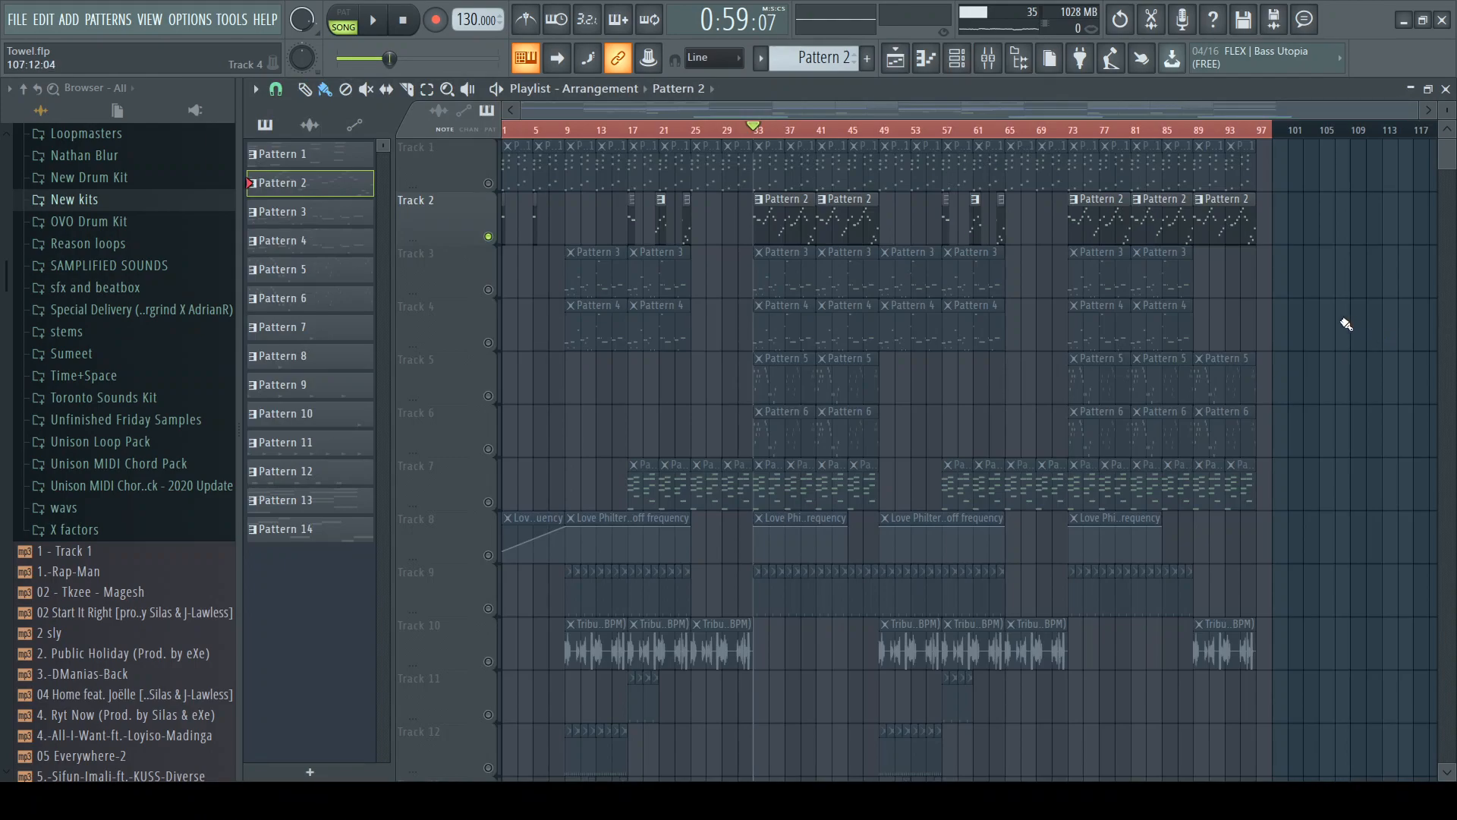
{"action": "key", "text": "F6"}
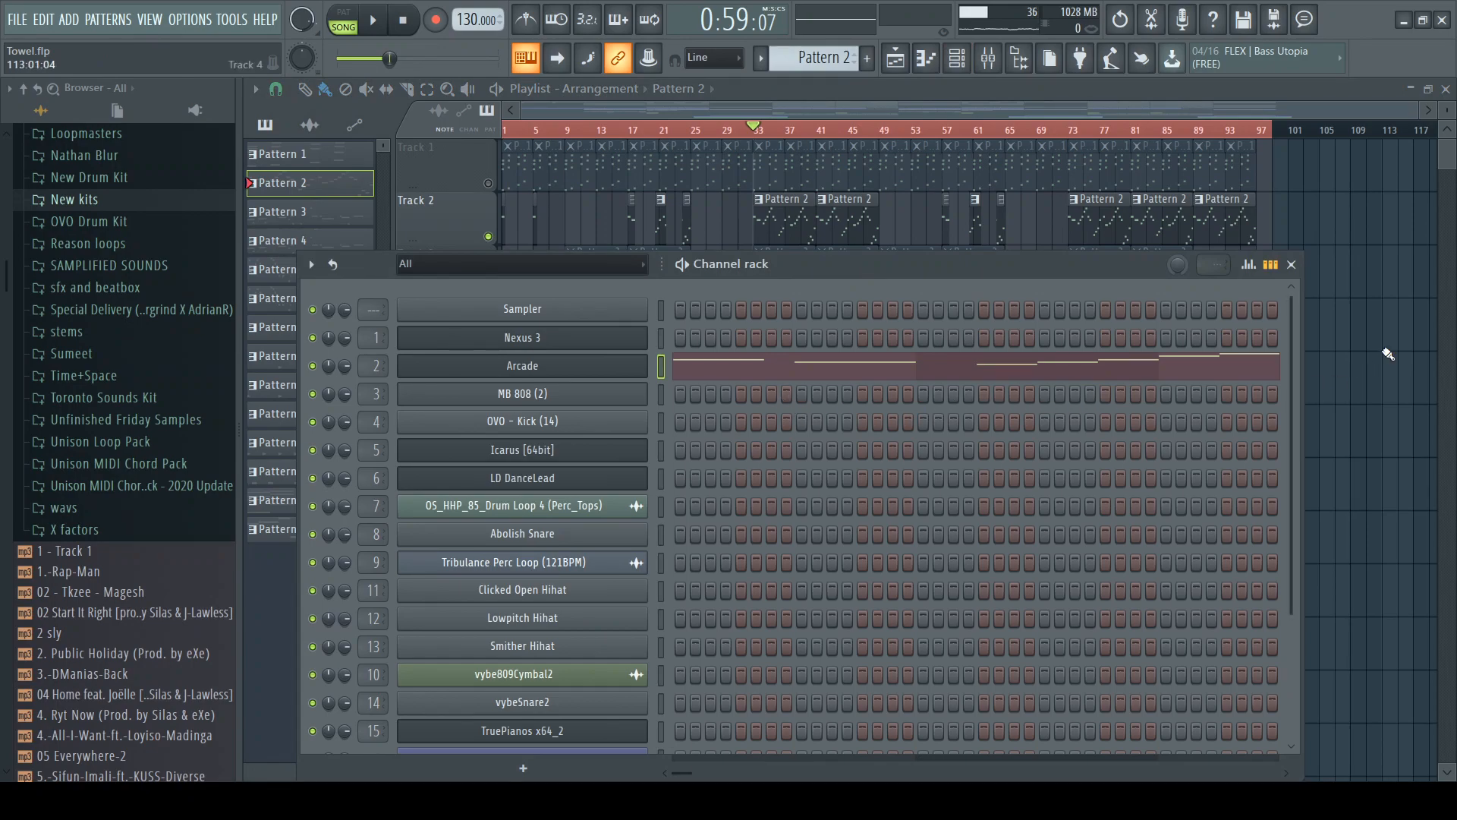
{"action": "key", "text": "F6"}
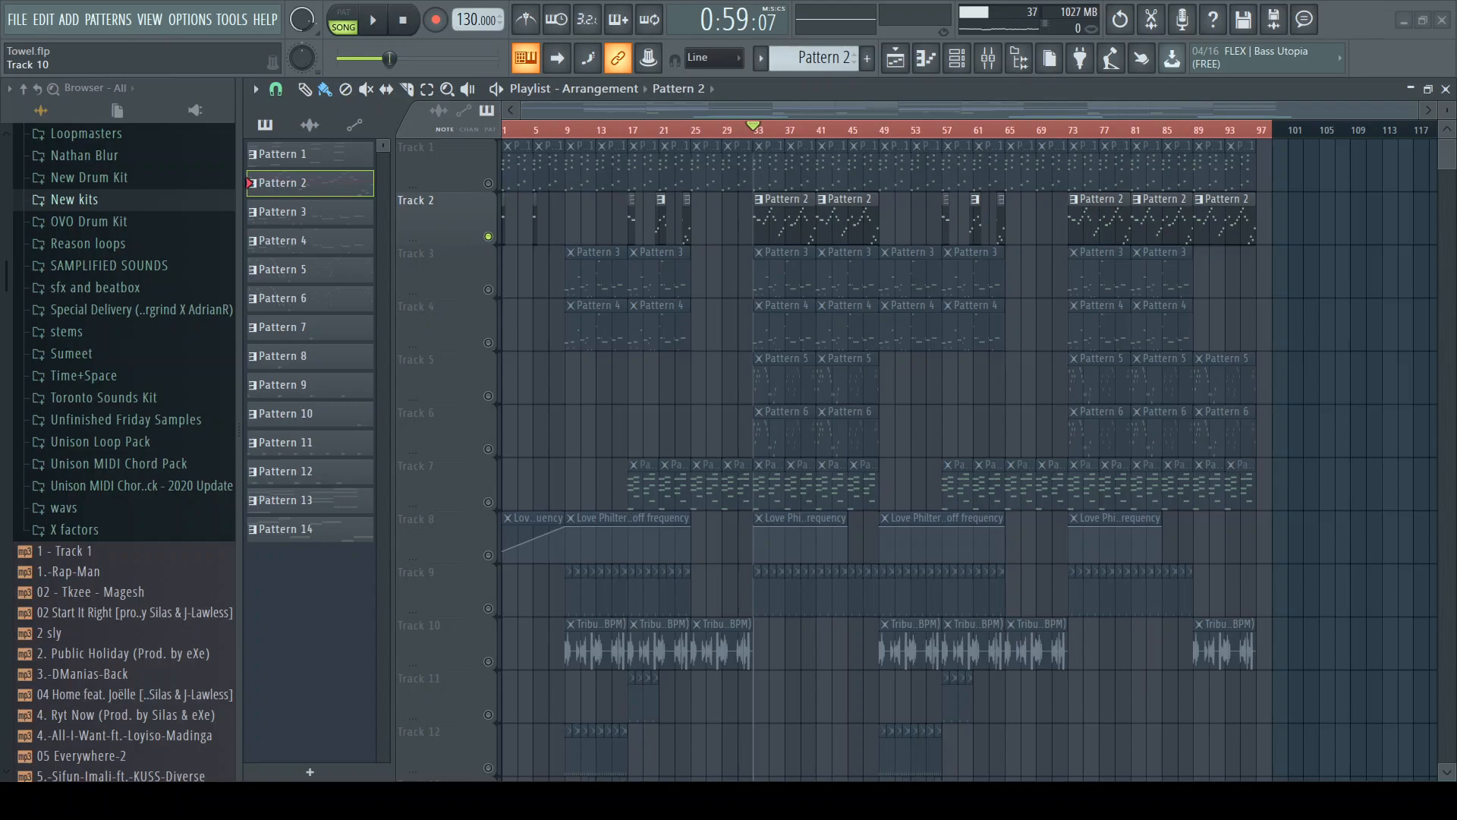
Place the Towel_Arcade audio clip on Track 20 at the start of the song, with only that track unmuted
{"action": "left_click_drag", "start_coordinate": [765, 643], "coordinate": [797, 696]}
{"action": "scroll", "coordinate": [900, 699], "scroll_direction": "down", "scroll_amount": 5}
{"action": "left_click_drag", "start_coordinate": [849, 436], "coordinate": [497, 527]}
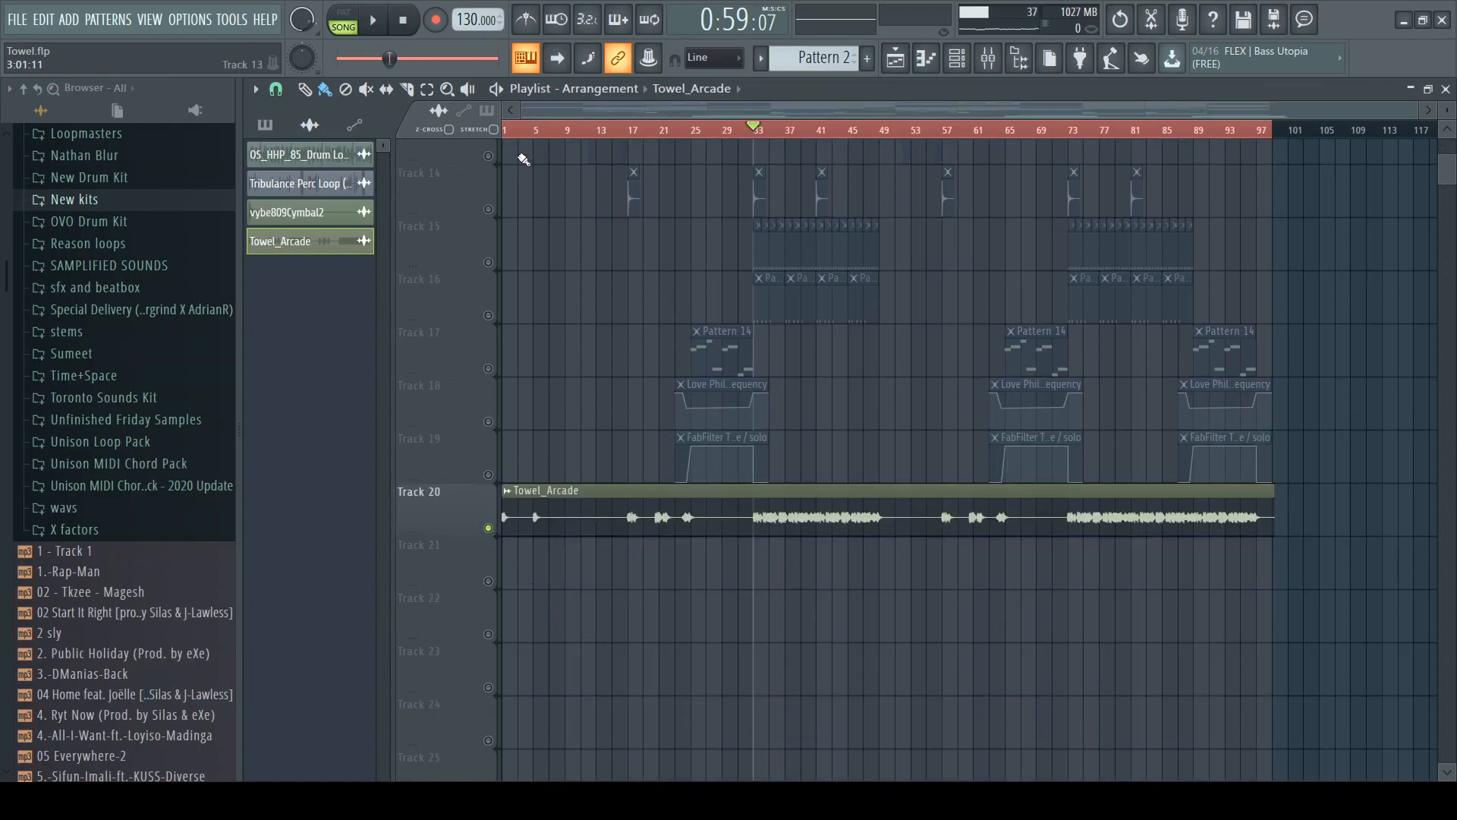
Play the short phrases of the Towel_Arcade clip from bars 1, 5 and 17
{"action": "left_click", "coordinate": [511, 133]}
{"action": "key", "text": "space"}
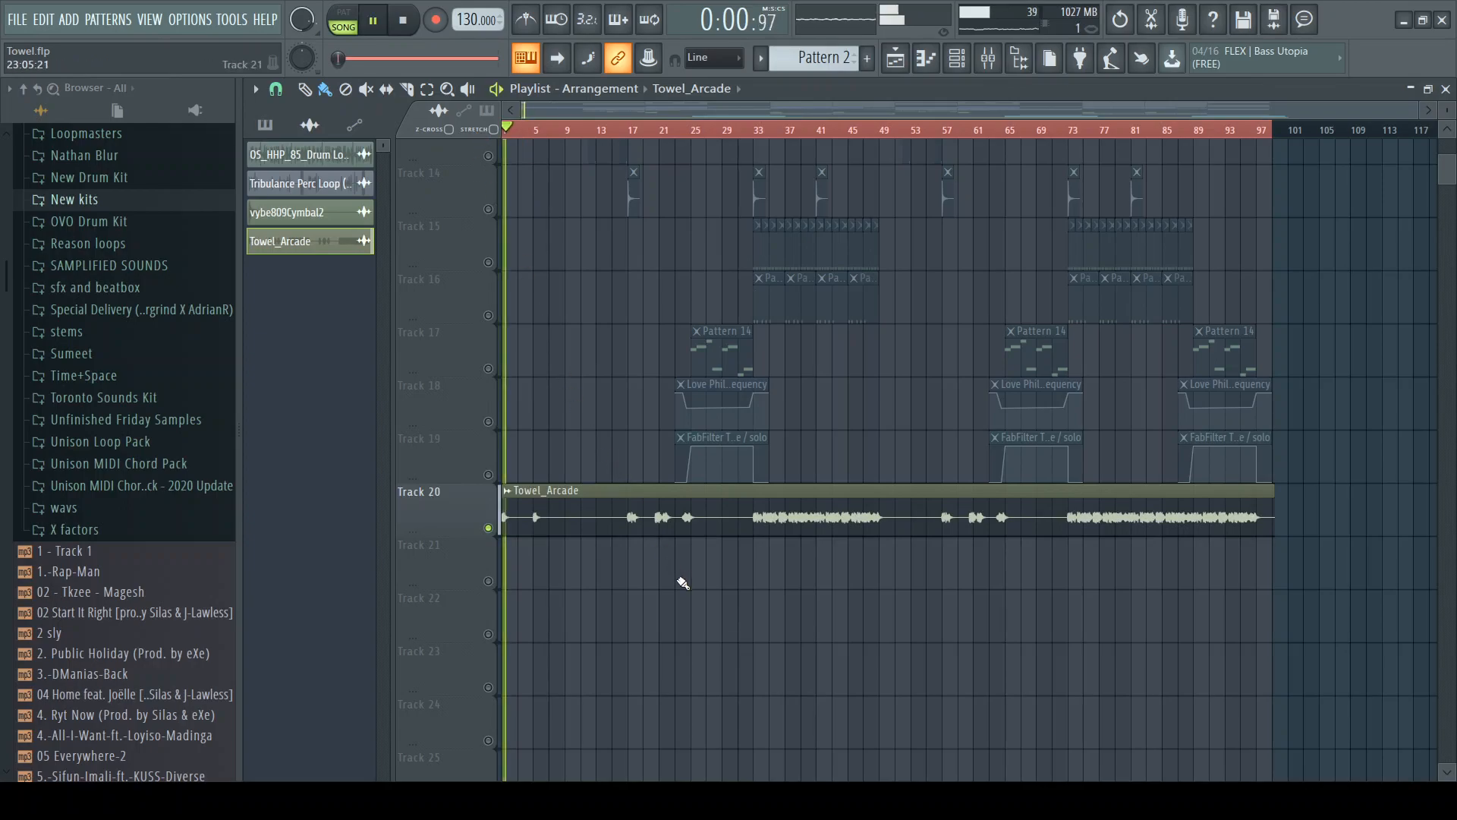
{"action": "left_click", "coordinate": [535, 132]}
{"action": "key", "text": "space"}
{"action": "left_click", "coordinate": [629, 131]}
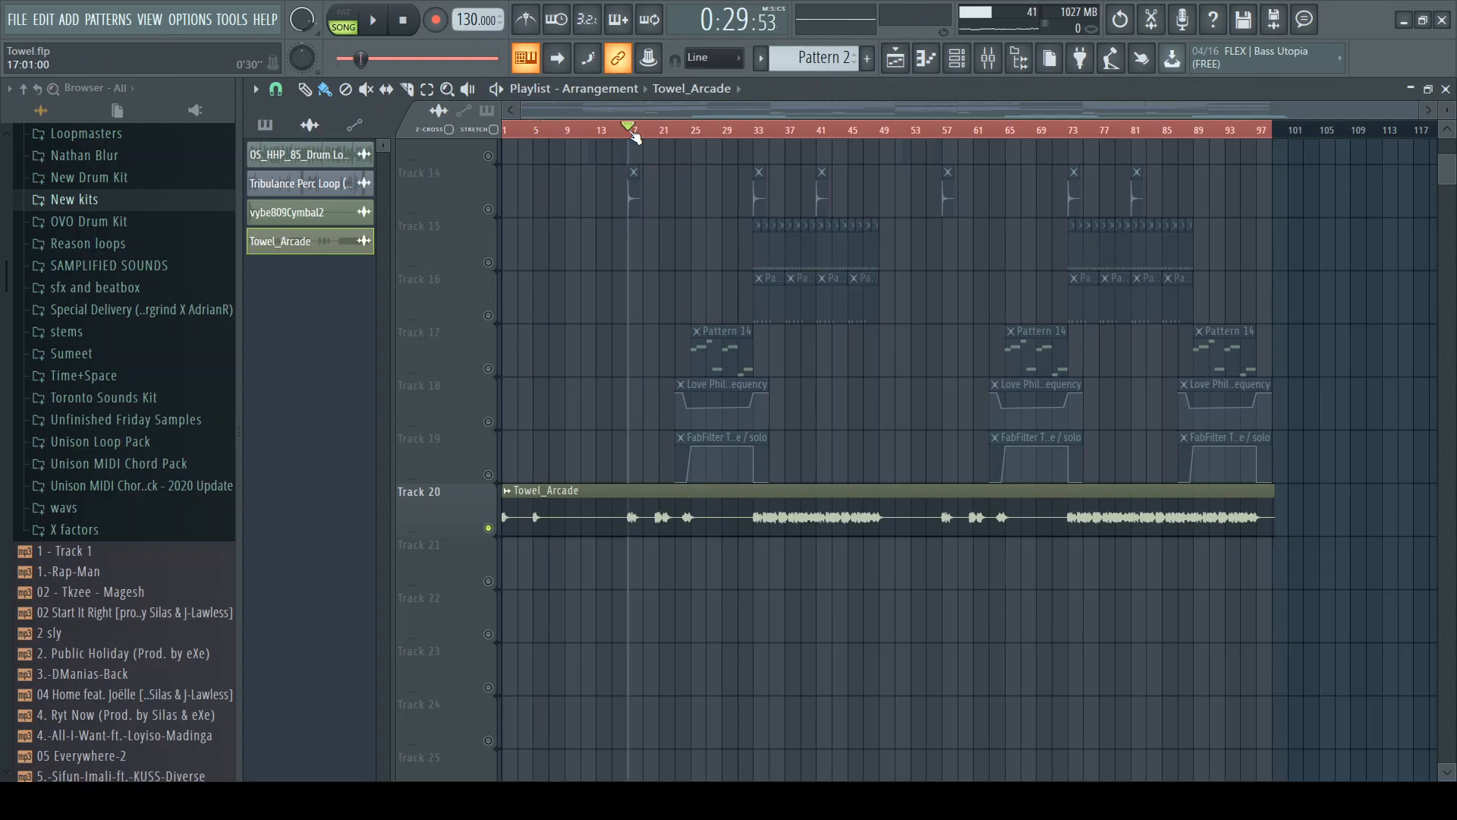
{"action": "key", "text": "space"}
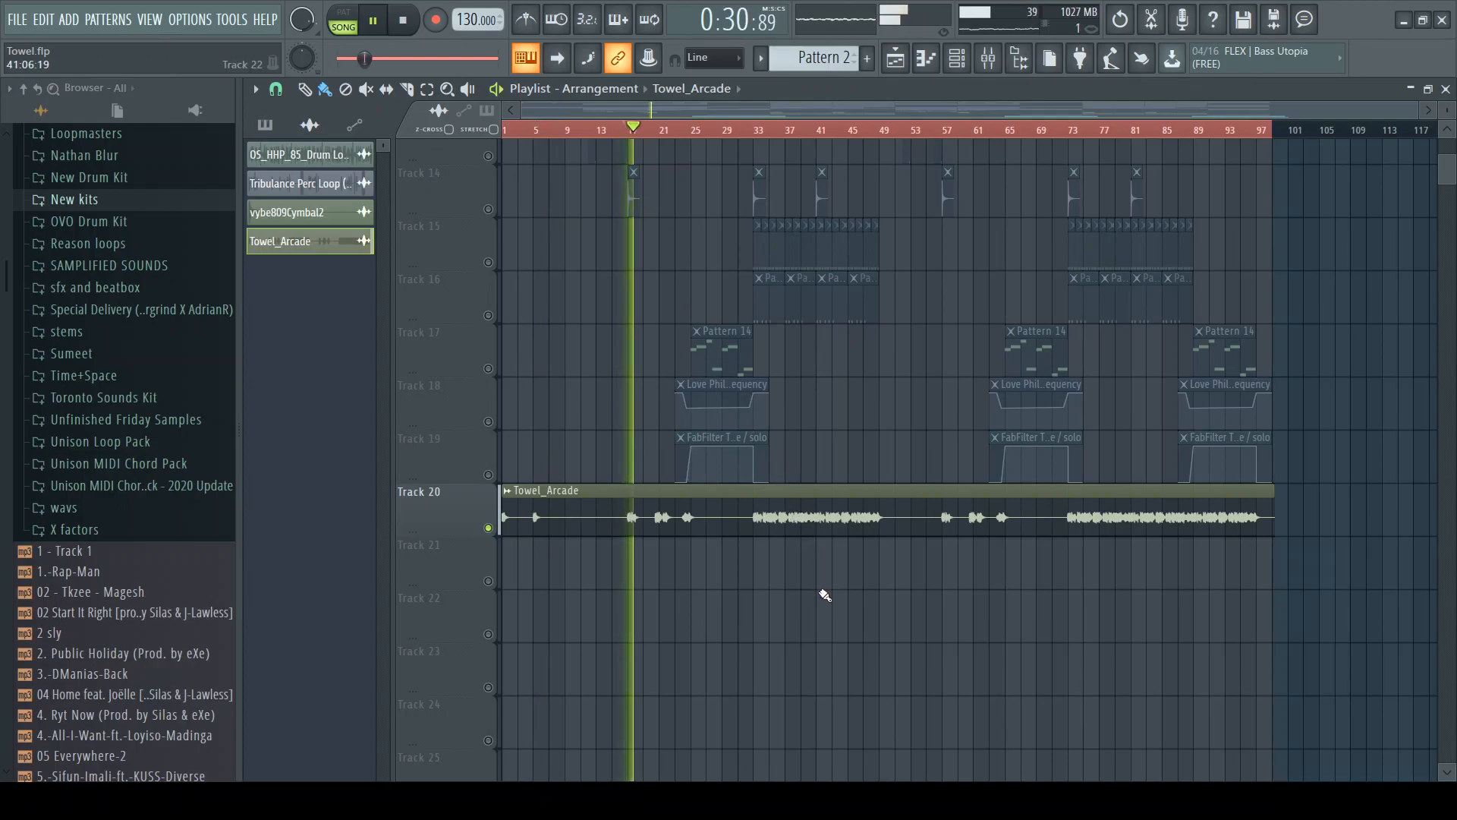
{"action": "scroll", "coordinate": [820, 595], "scroll_direction": "up", "scroll_amount": 1}
{"action": "key", "text": "space"}
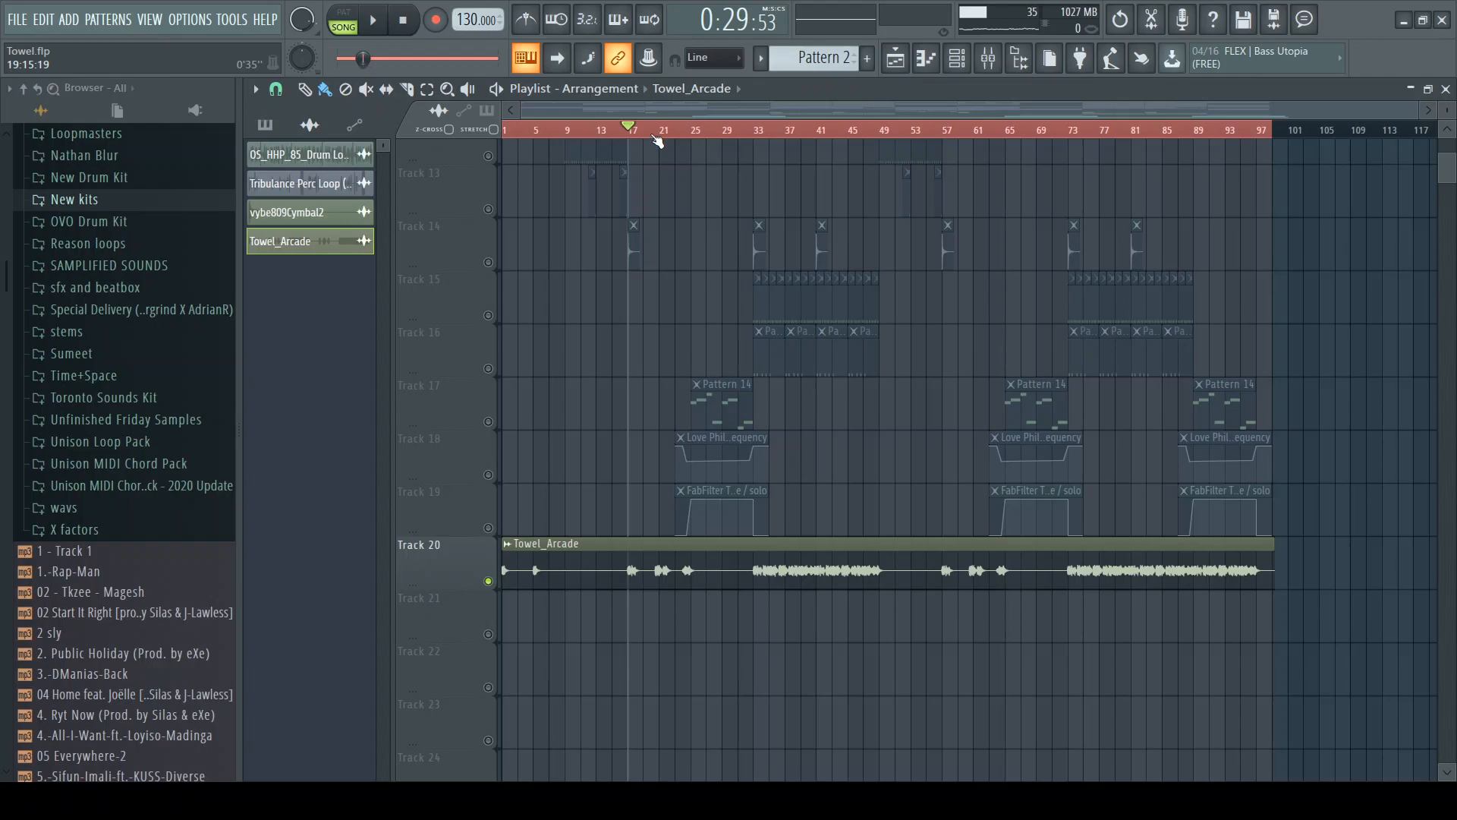
Play the longer Towel_Arcade section from bar 33 and stop playback
{"action": "left_click", "coordinate": [767, 134]}
{"action": "key", "text": "space"}
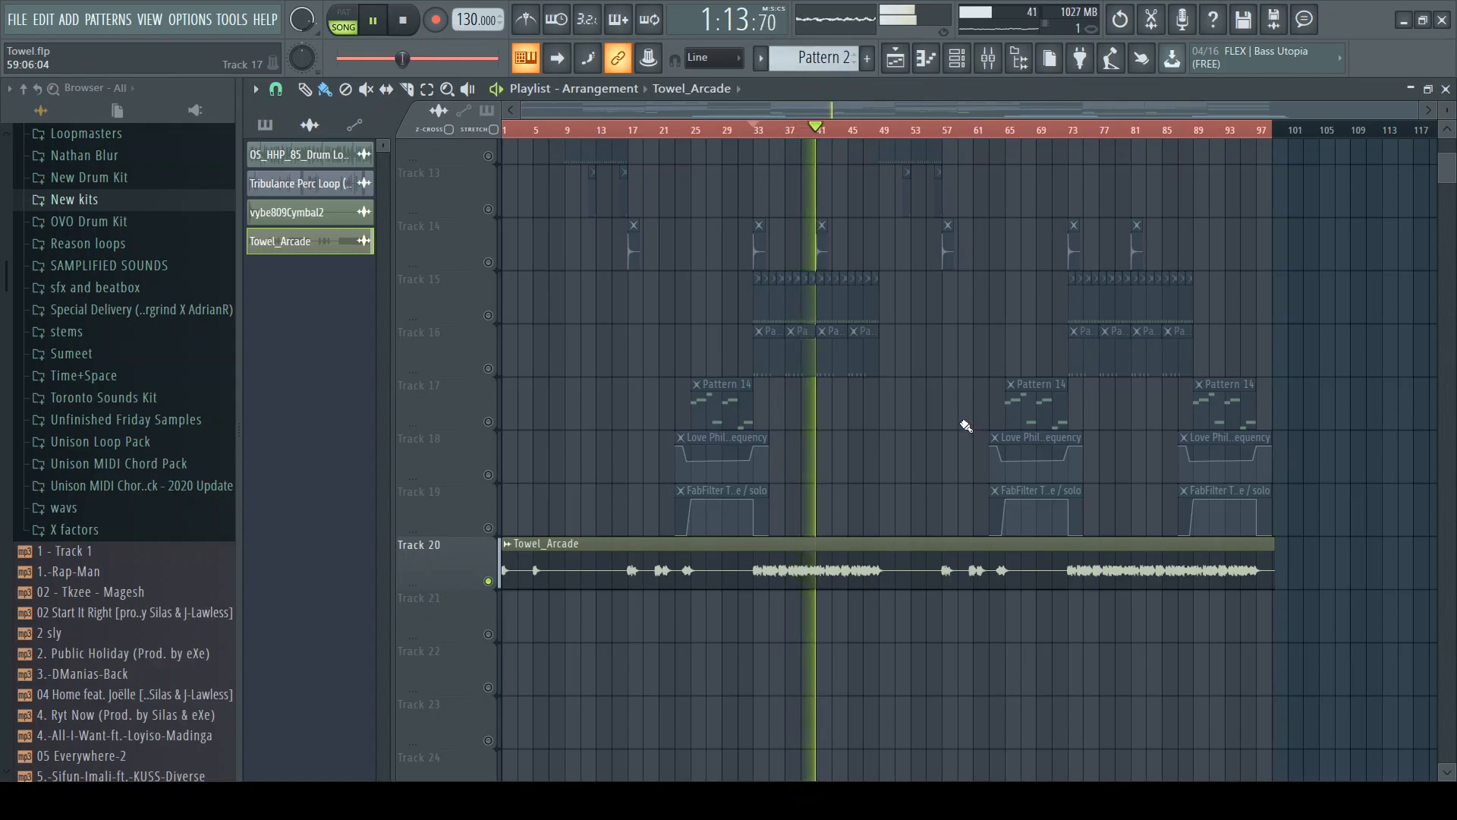
{"action": "key", "text": "space"}
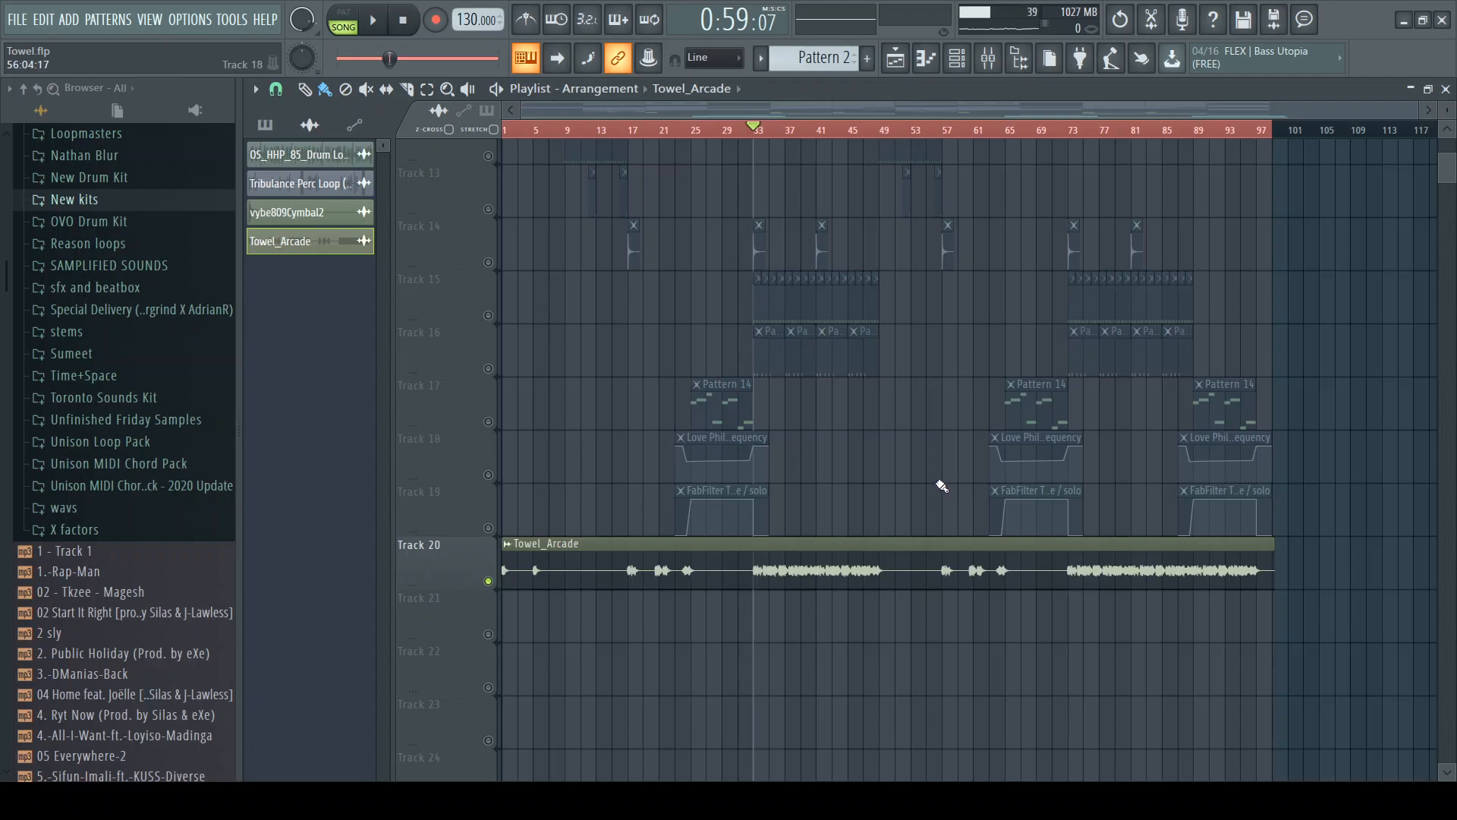
Unmute Track 1's Pattern 1 chords and play them together with the Towel_Arcade clip from bar 33
{"action": "scroll", "coordinate": [938, 485], "scroll_direction": "up", "scroll_amount": 7}
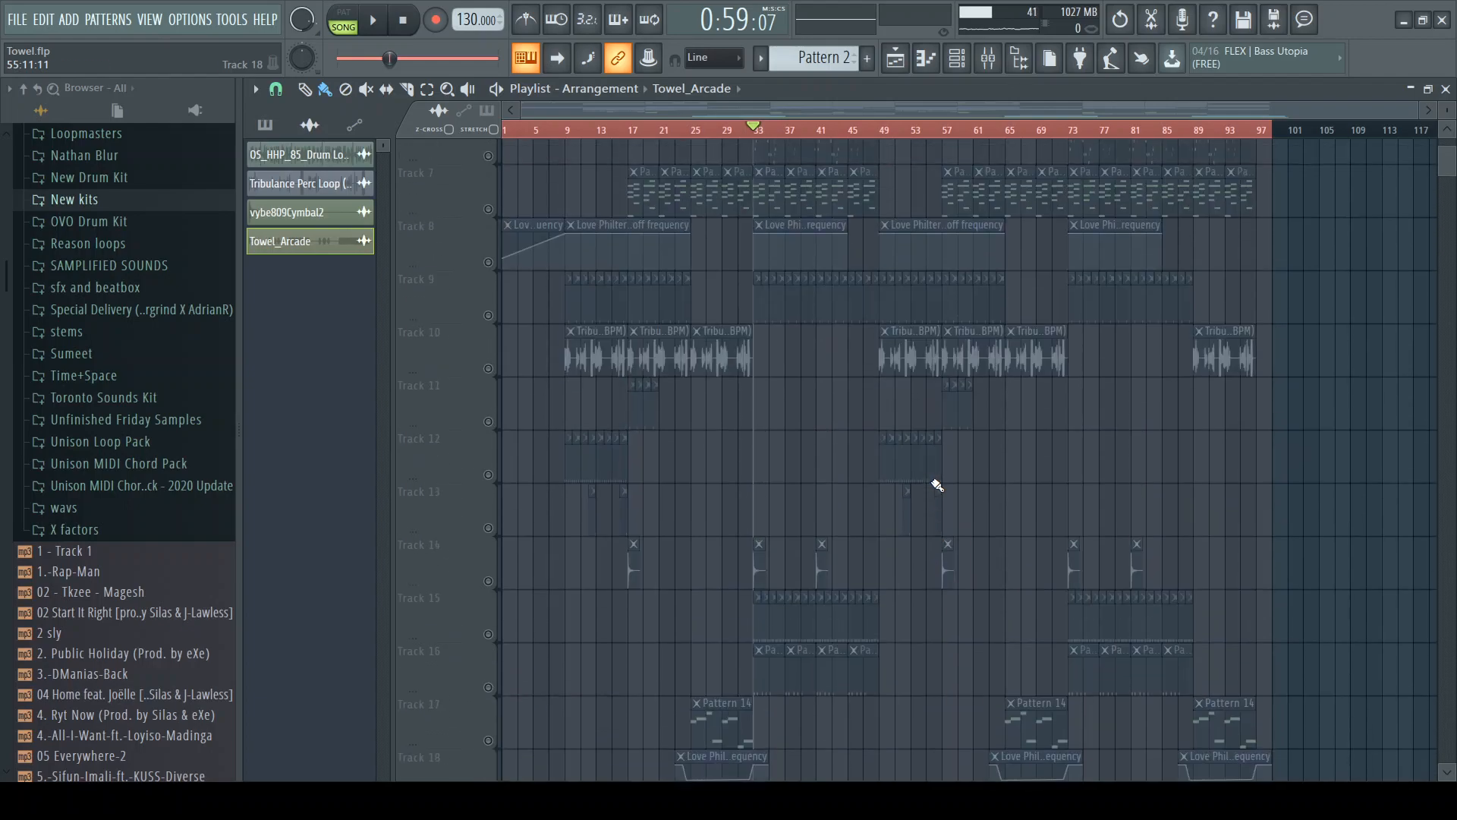
{"action": "scroll", "coordinate": [880, 481], "scroll_direction": "up", "scroll_amount": 5}
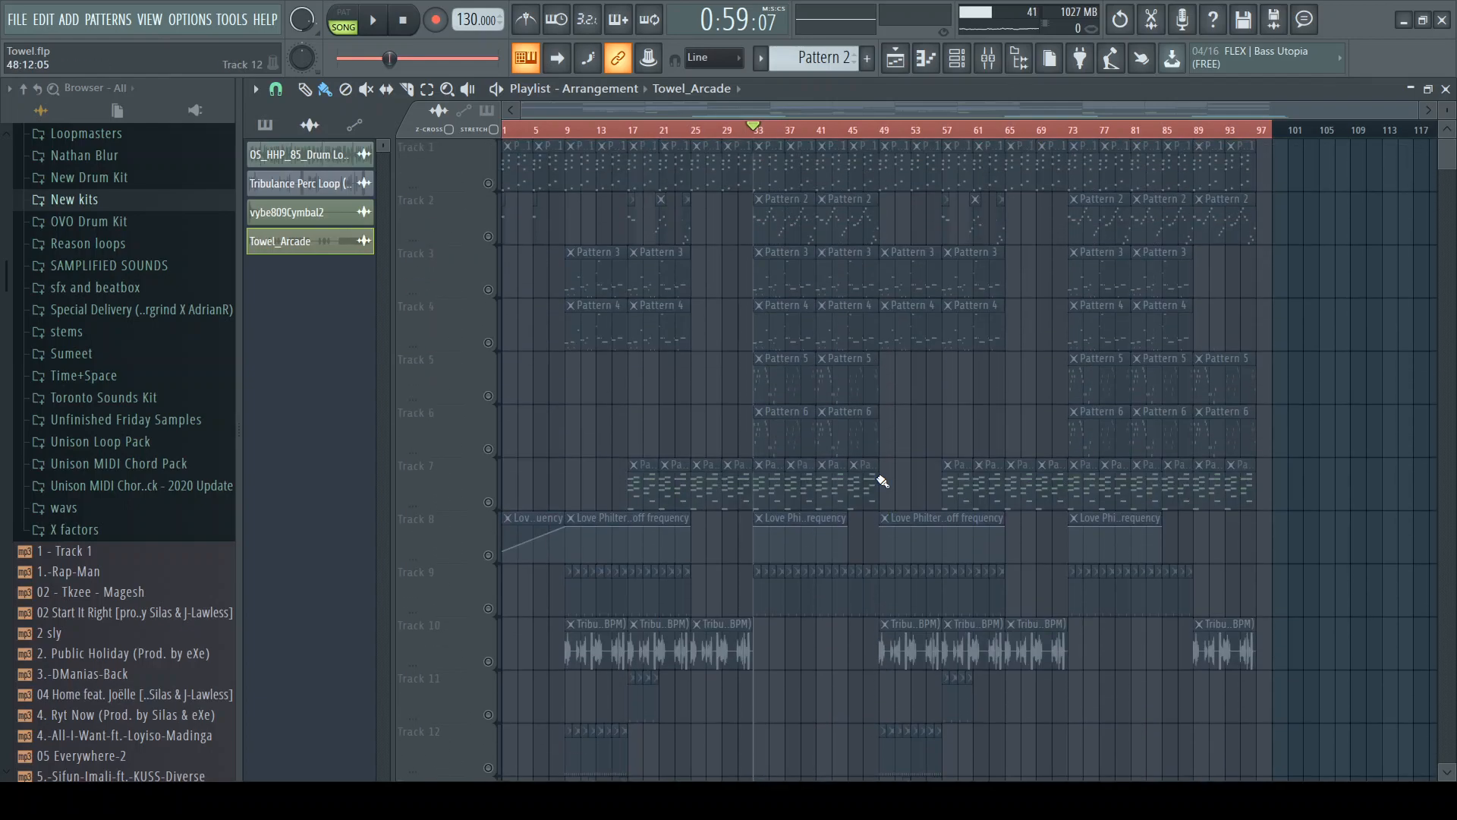
{"action": "left_click", "coordinate": [489, 184]}
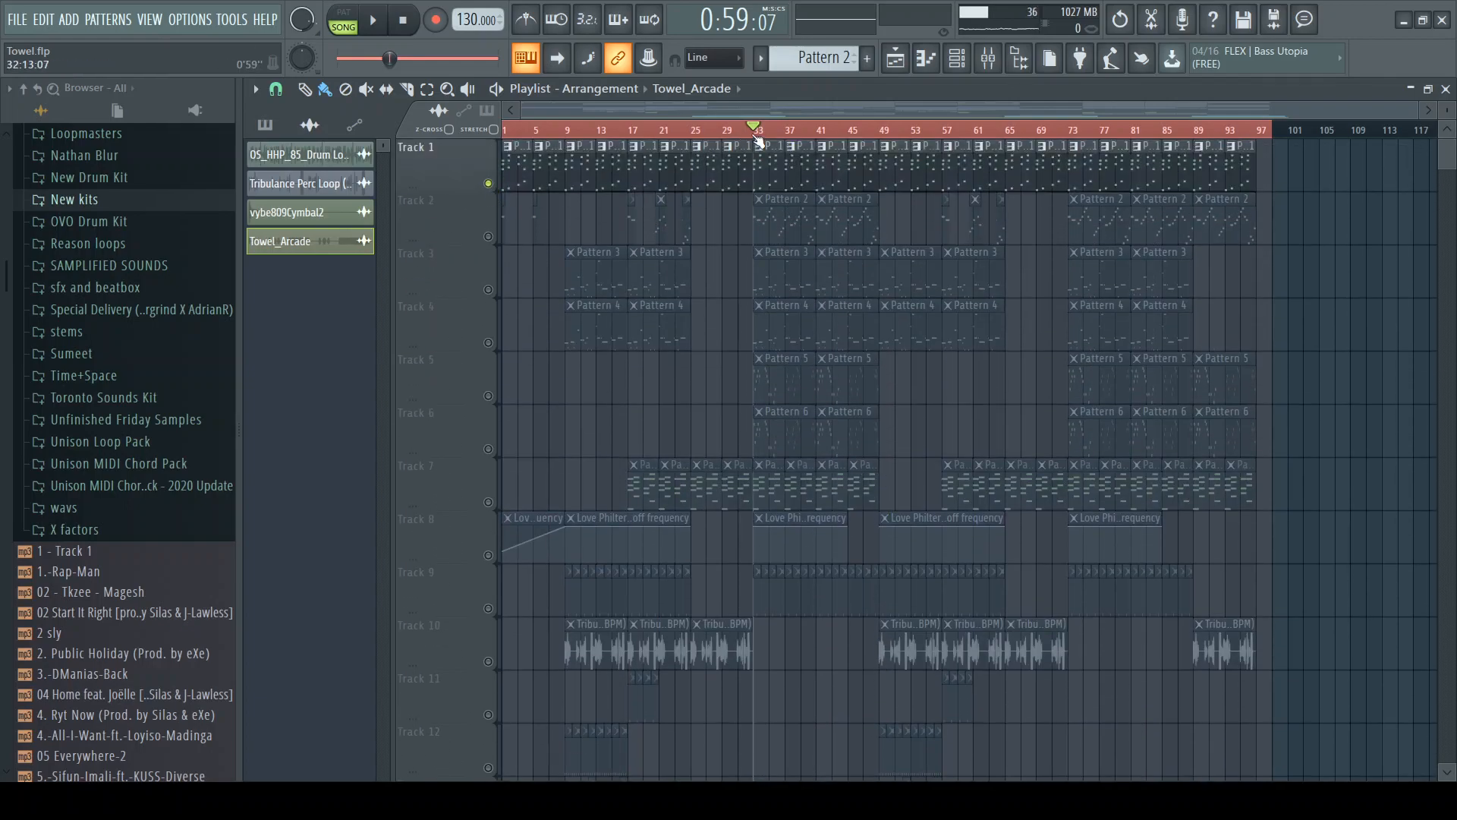
{"action": "key", "text": "space"}
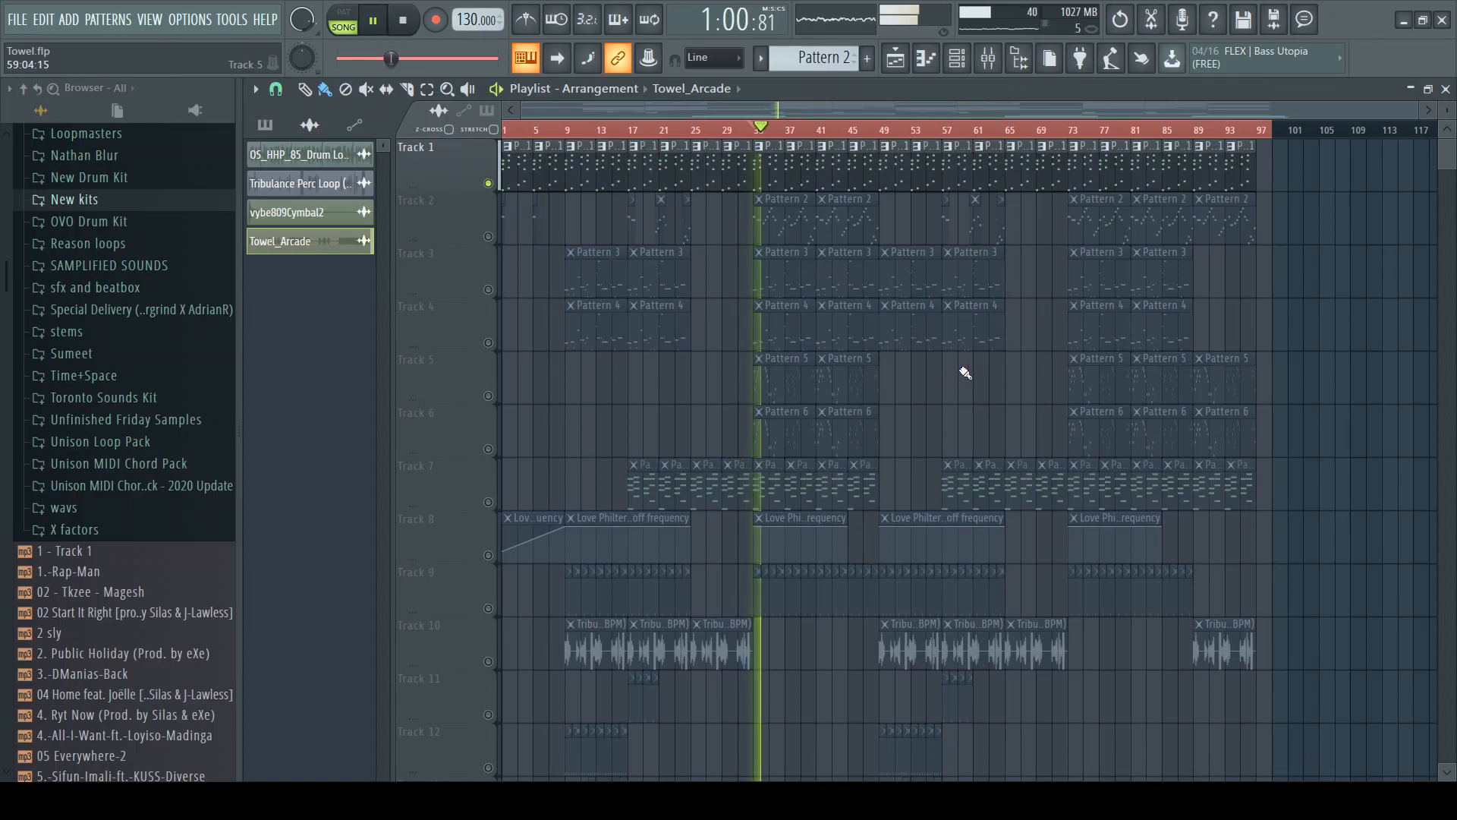
{"action": "scroll", "coordinate": [911, 396], "scroll_direction": "down", "scroll_amount": 8}
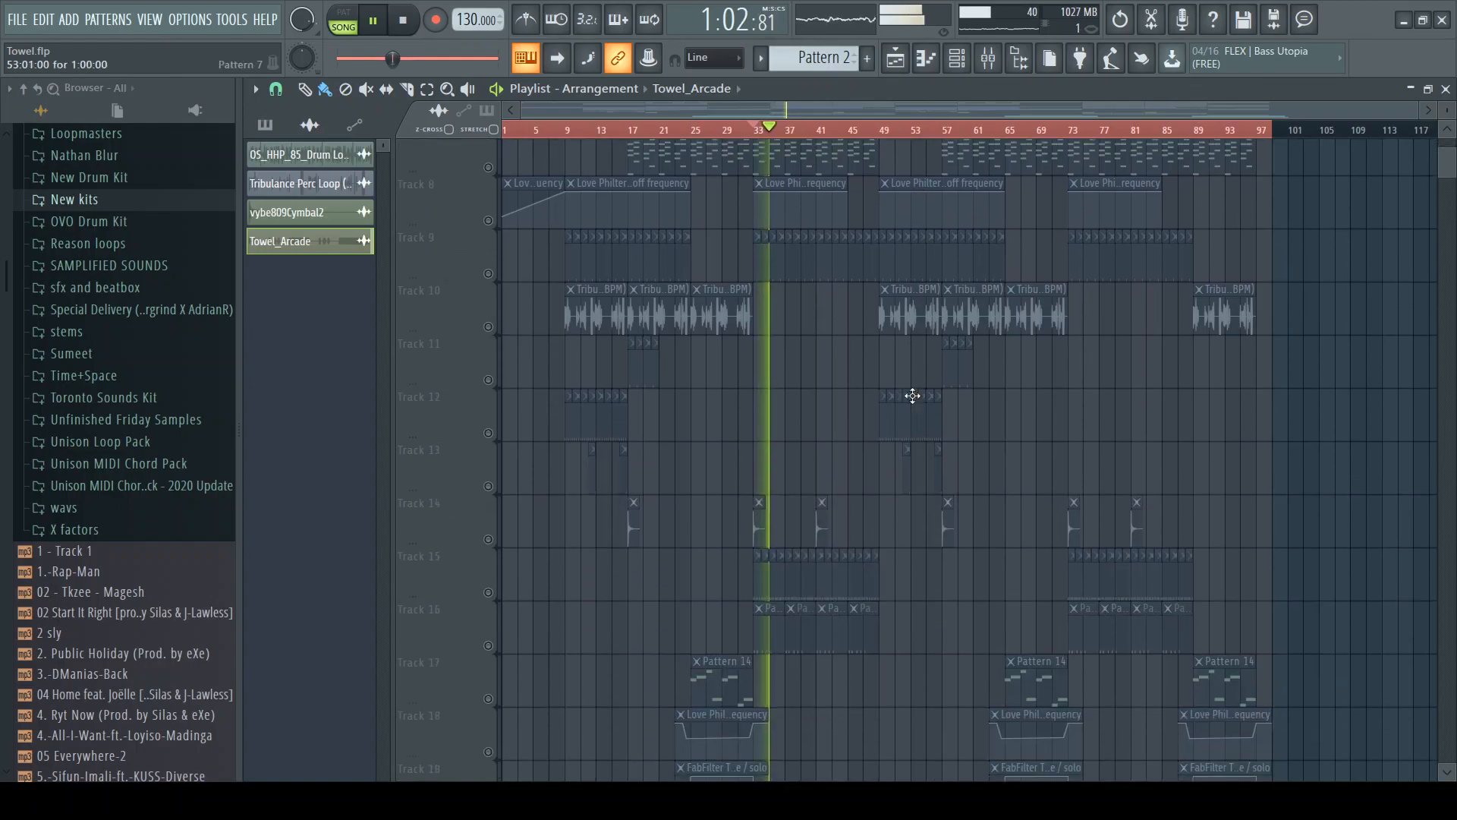
{"action": "scroll", "coordinate": [912, 396], "scroll_direction": "down", "scroll_amount": 3}
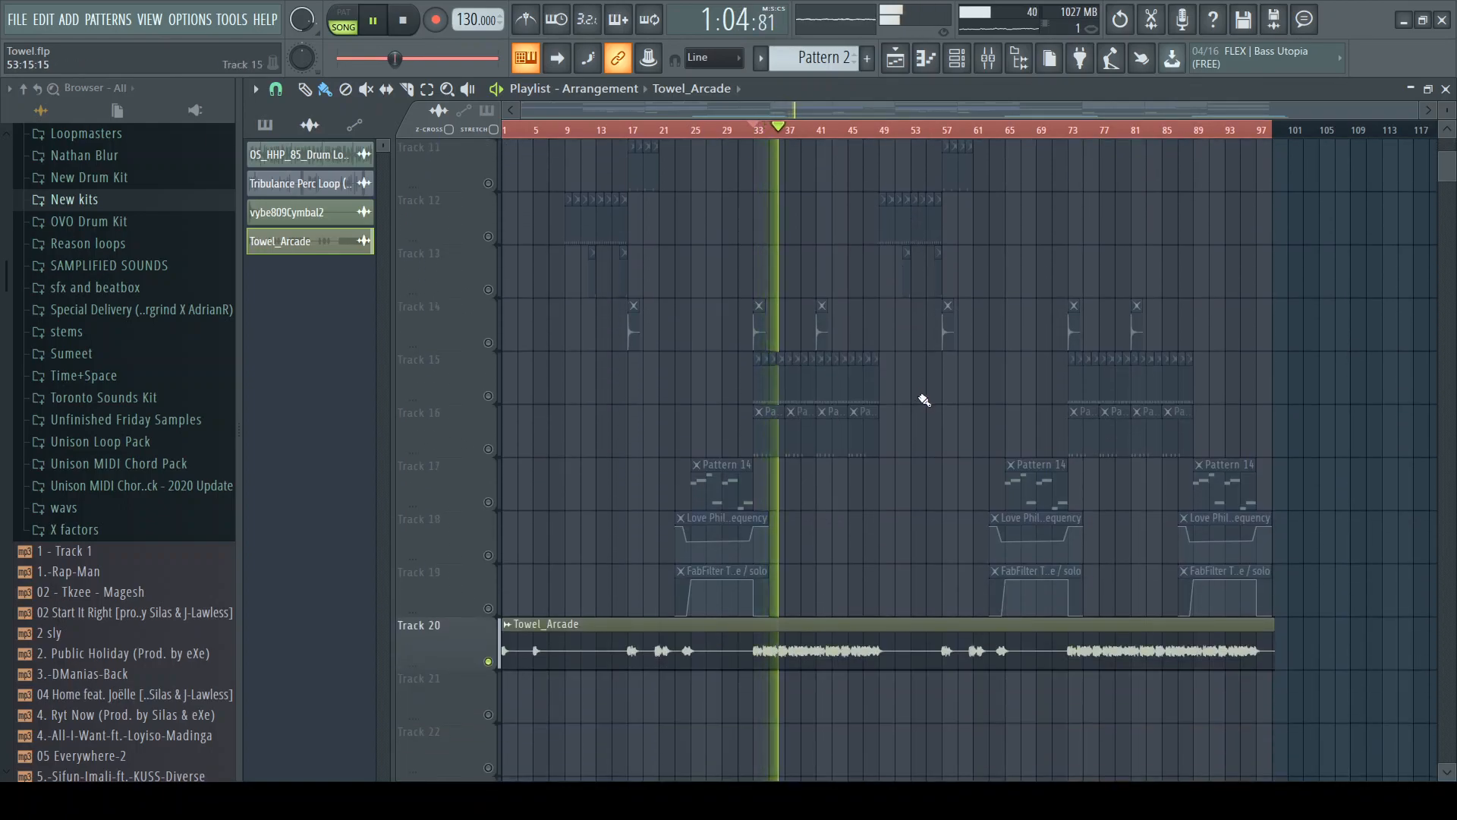
Stop playback and unmute all the playlist tracks again
{"action": "key", "text": "space"}
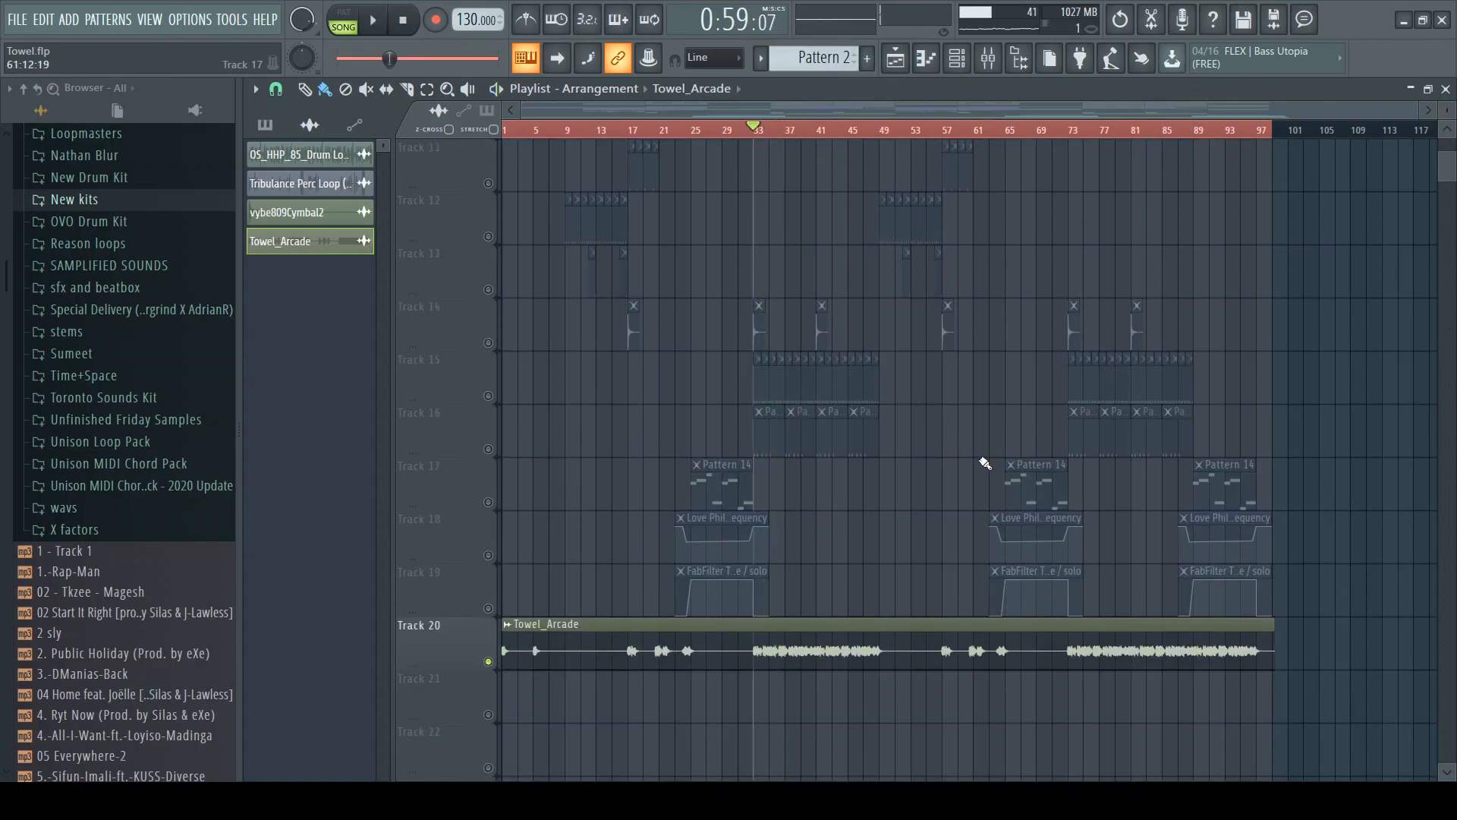
{"action": "left_click", "coordinate": [488, 663]}
{"action": "left_click", "coordinate": [488, 662]}
{"action": "right_click", "coordinate": [488, 663]}
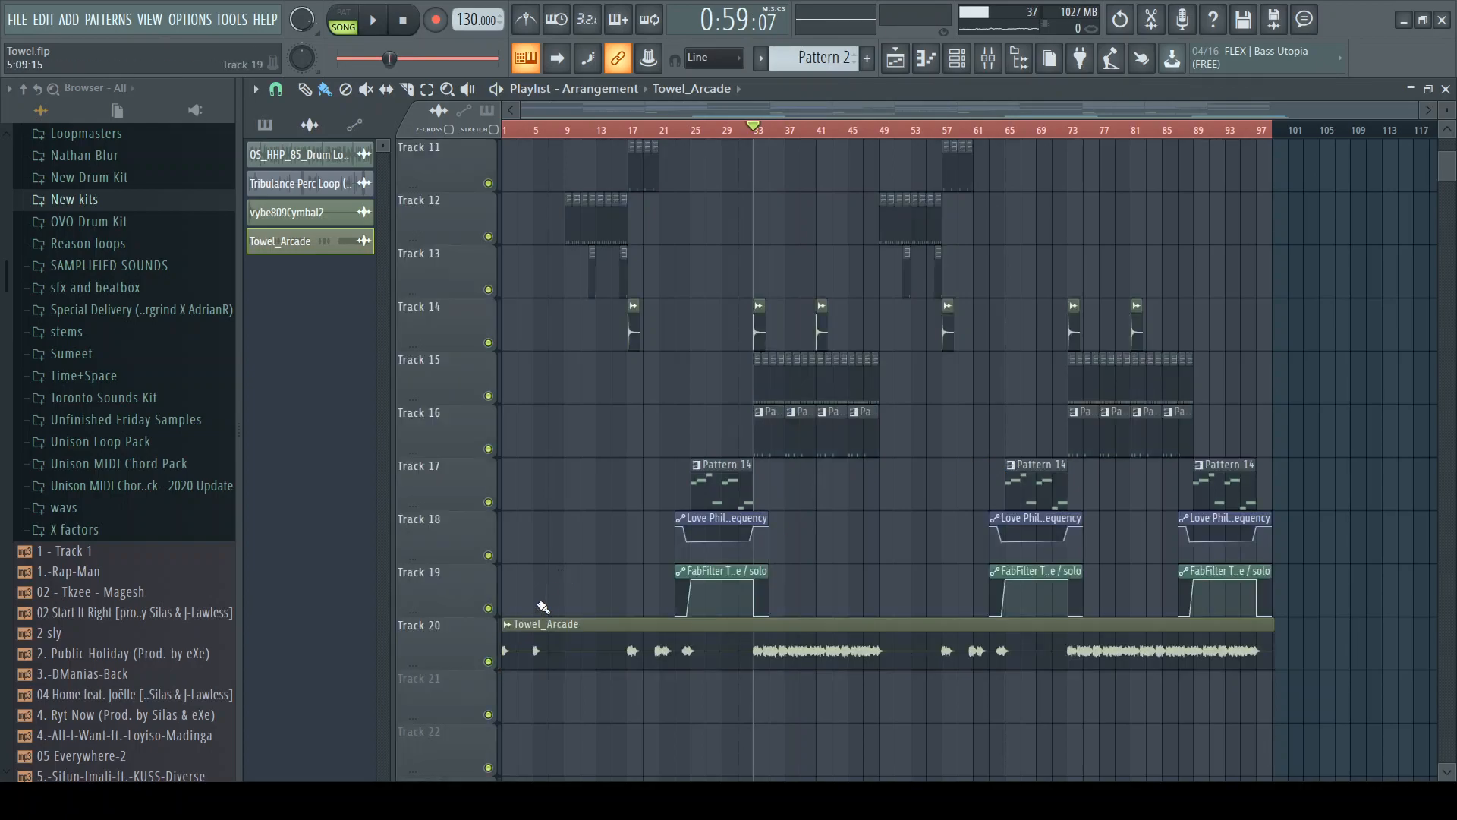
{"action": "left_click", "coordinate": [488, 661]}
Open Pattern 2's Arcade notes from Track 2 in the piano roll and examine the melody from bar 1
{"action": "scroll", "coordinate": [607, 584], "scroll_direction": "up", "scroll_amount": 10}
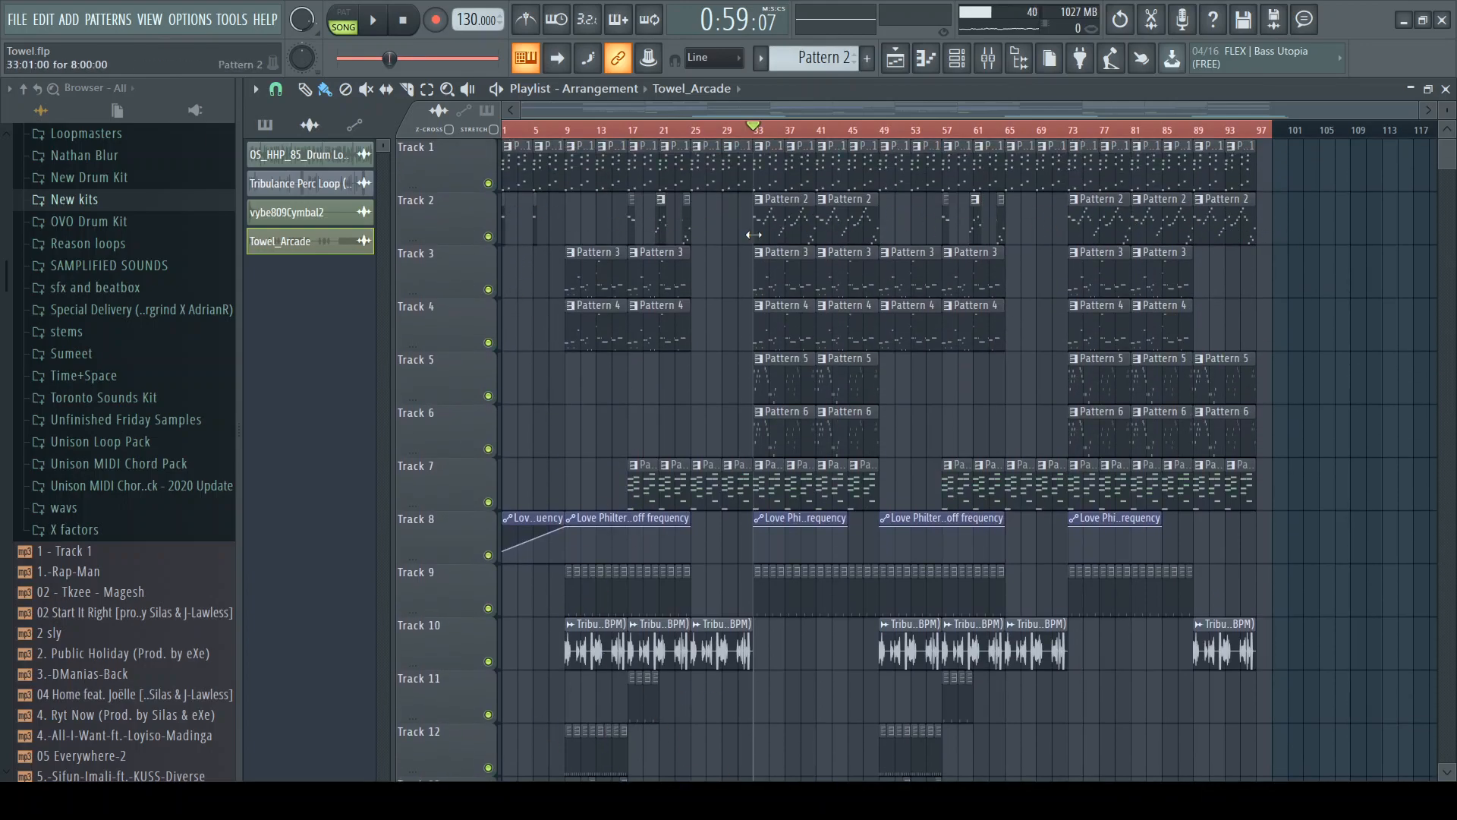
{"action": "double_click", "coordinate": [781, 224]}
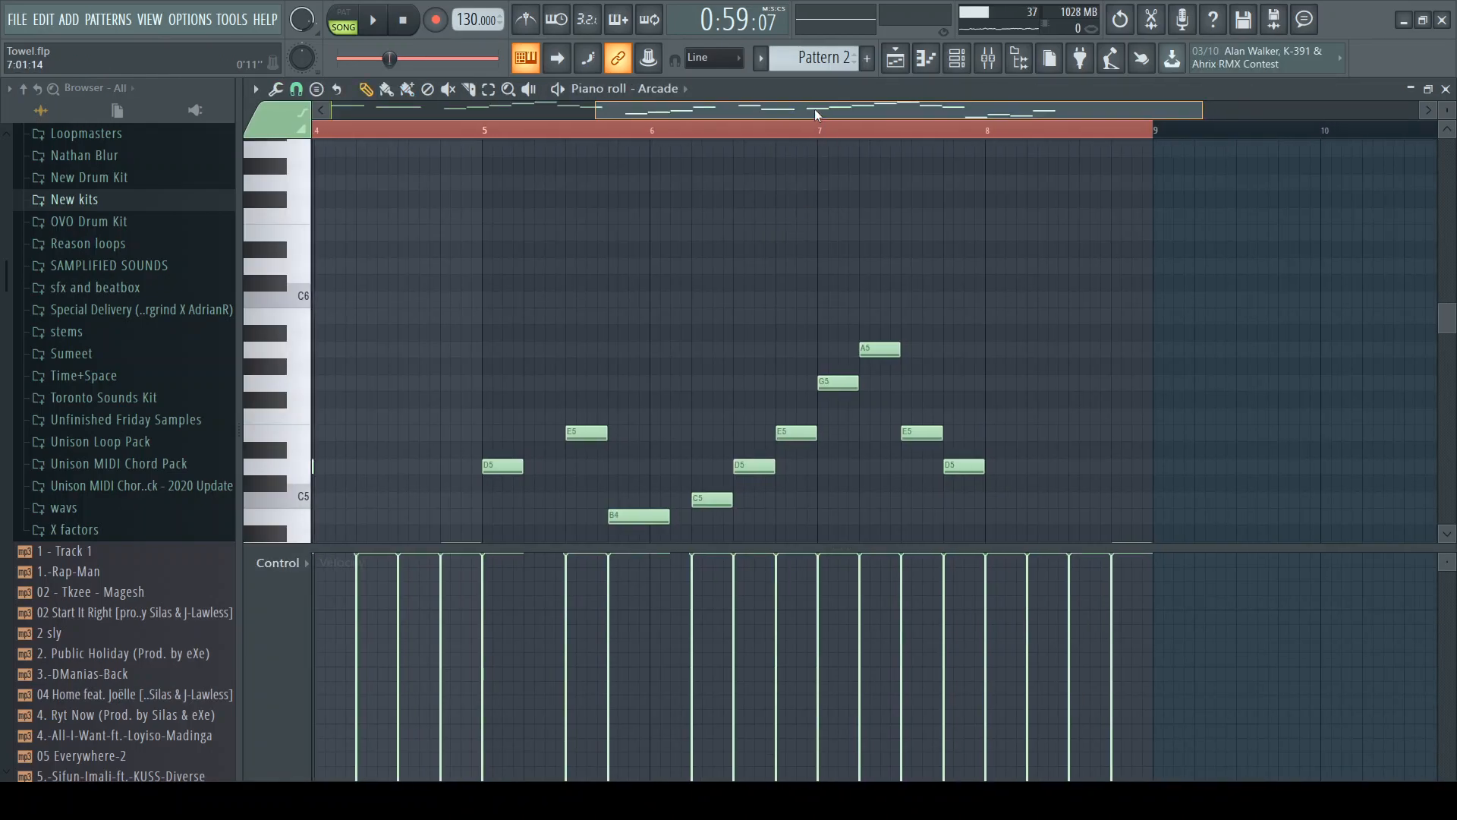
{"action": "left_click_drag", "start_coordinate": [822, 108], "coordinate": [548, 108]}
{"action": "scroll", "coordinate": [850, 289], "scroll_direction": "up", "scroll_amount": 3}
{"action": "scroll", "coordinate": [794, 238], "scroll_direction": "up", "scroll_amount": 4}
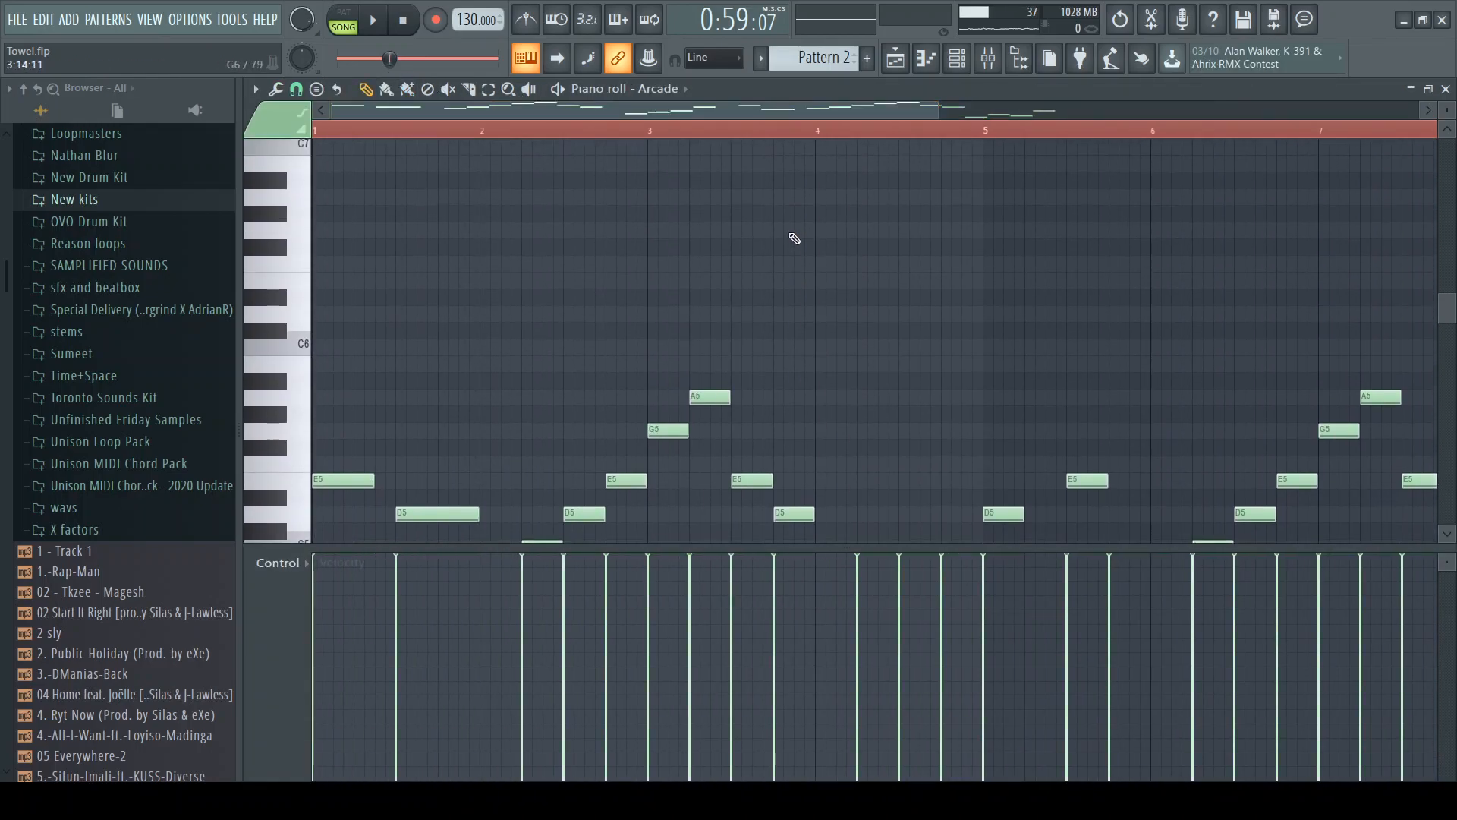
Return to the playlist, solo Track 3 and play its Pattern 3 clips from bar 9
{"action": "key", "text": "F6"}
{"action": "key", "text": "F5"}
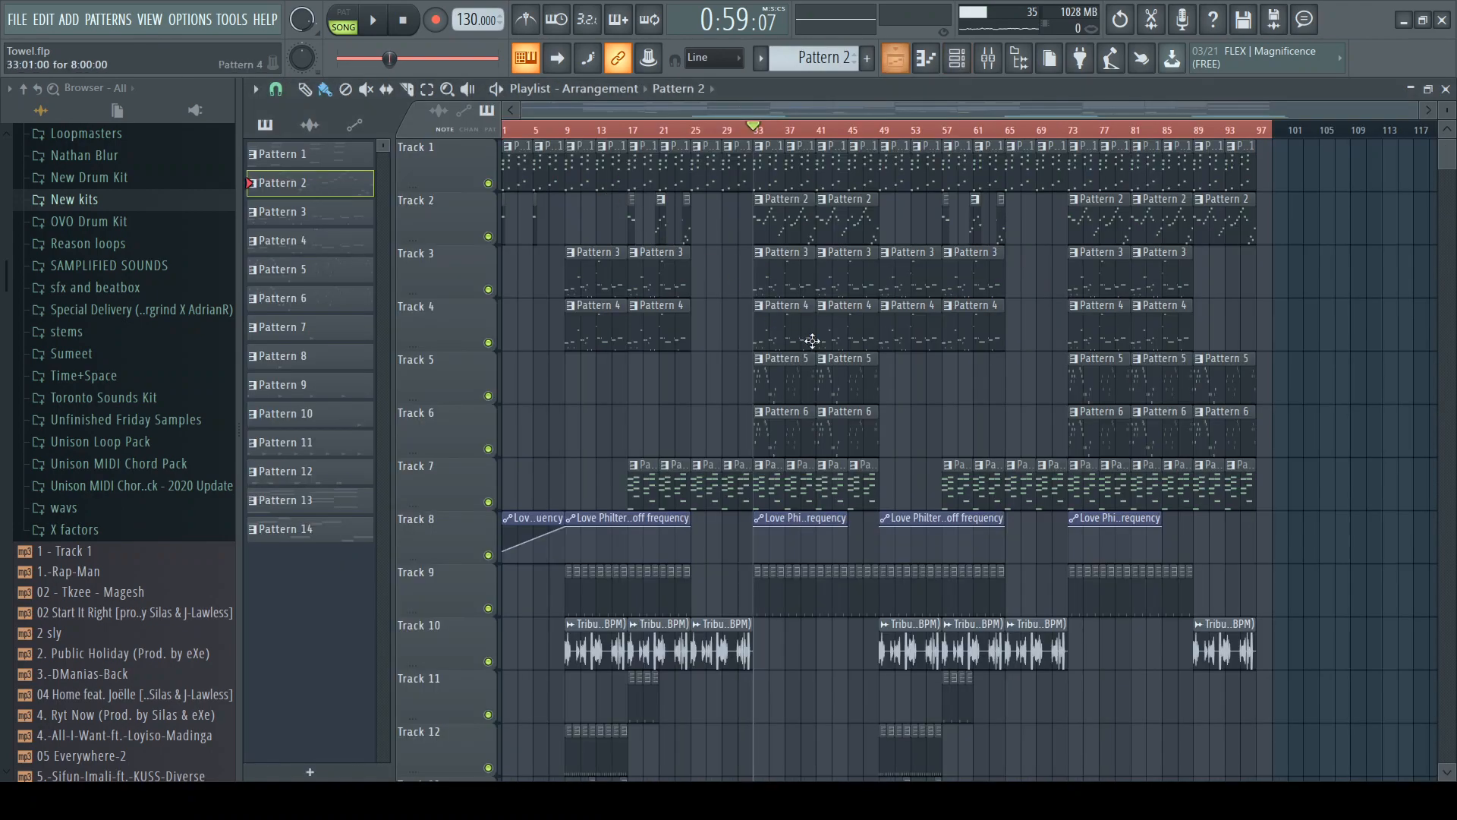
{"action": "right_click", "coordinate": [490, 290]}
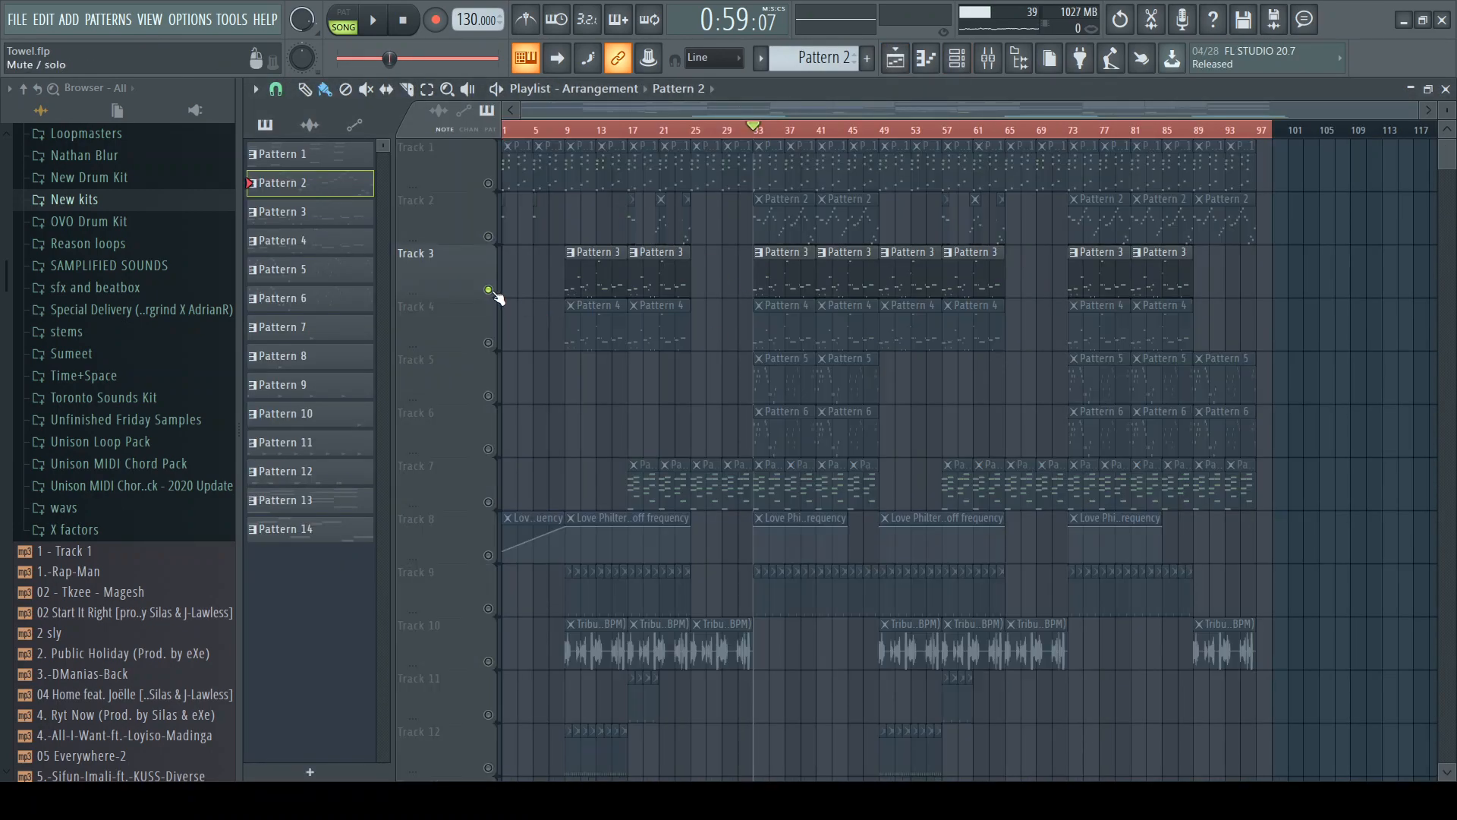
{"action": "key", "text": "space"}
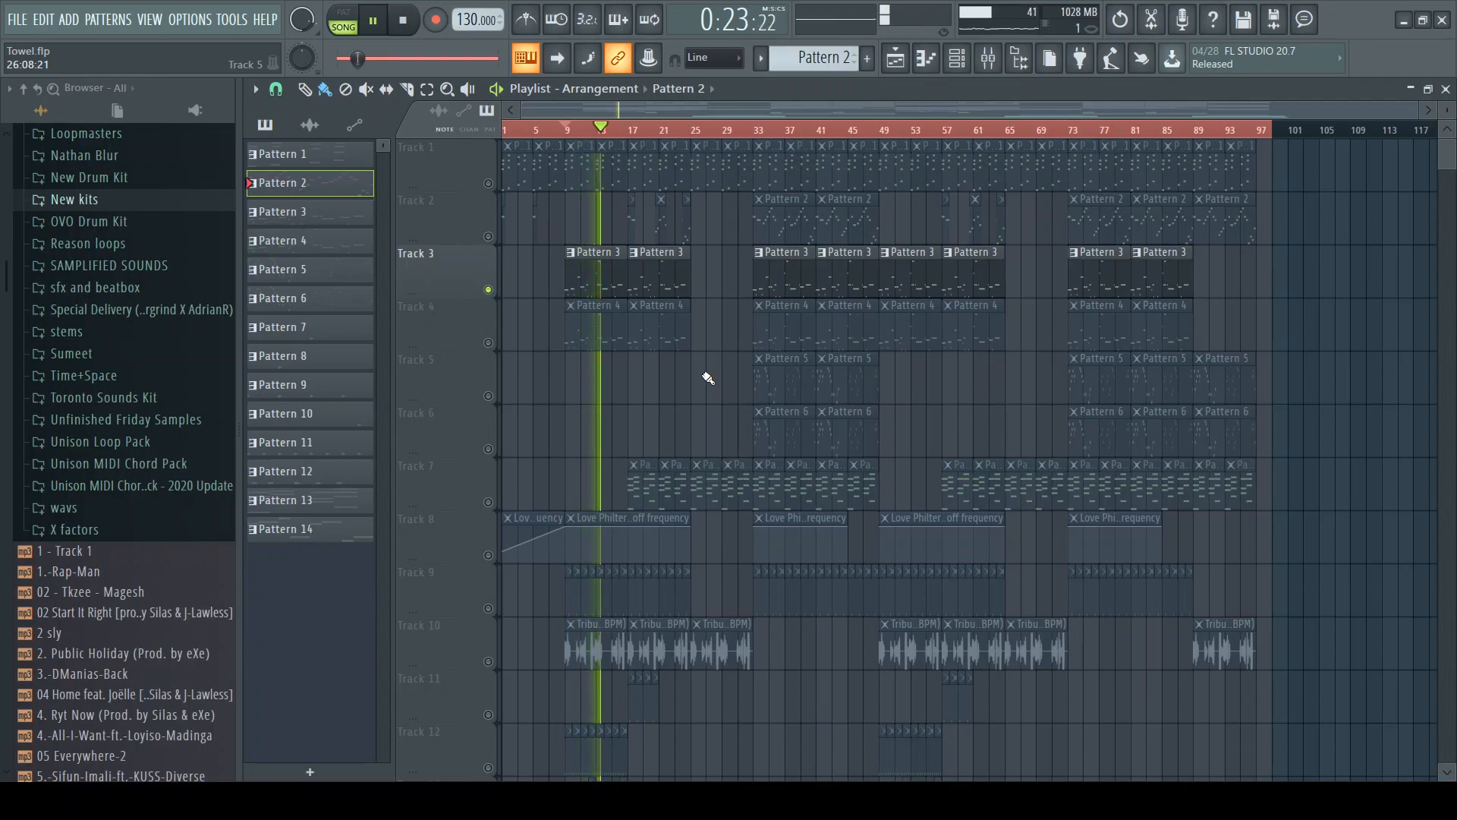
{"action": "key", "text": "space"}
Open Pattern 3's MB 808 (2) notes in the piano roll and play them from bar 2
{"action": "double_click", "coordinate": [611, 287]}
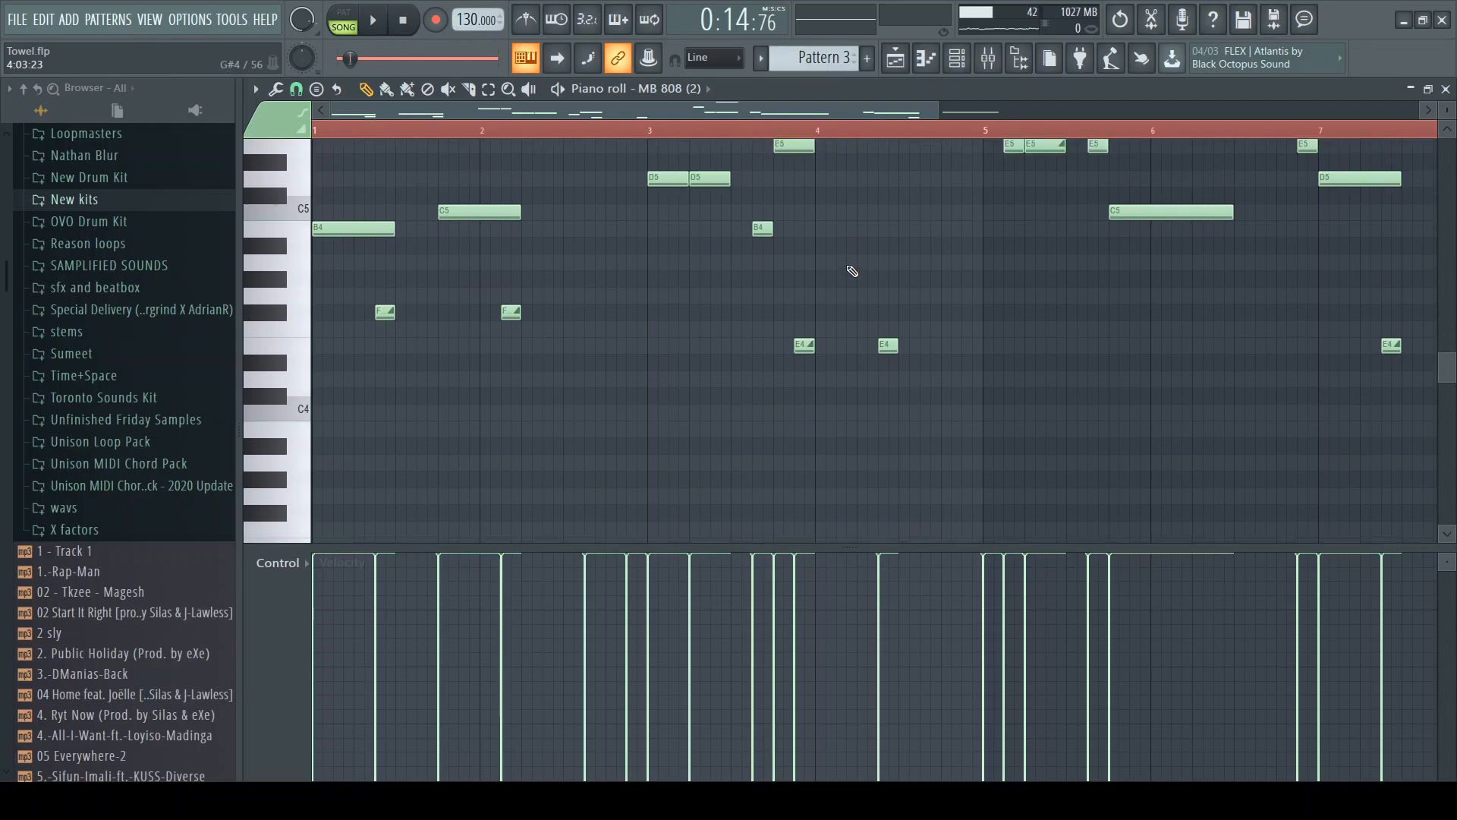
{"action": "scroll", "coordinate": [851, 271], "scroll_direction": "up", "scroll_amount": 5}
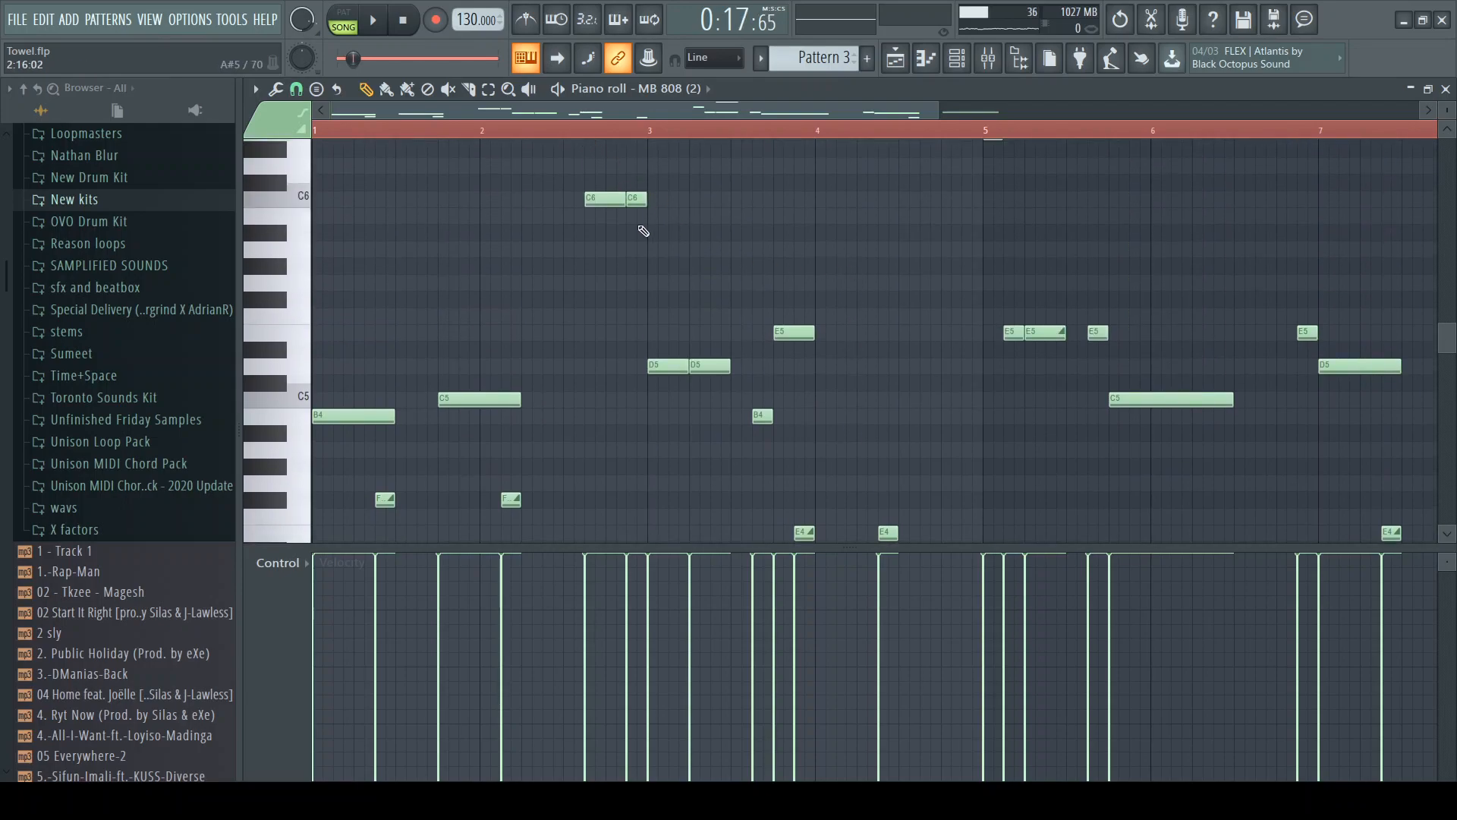
{"action": "key", "text": "space"}
{"action": "scroll", "coordinate": [683, 304], "scroll_direction": "down", "scroll_amount": 3}
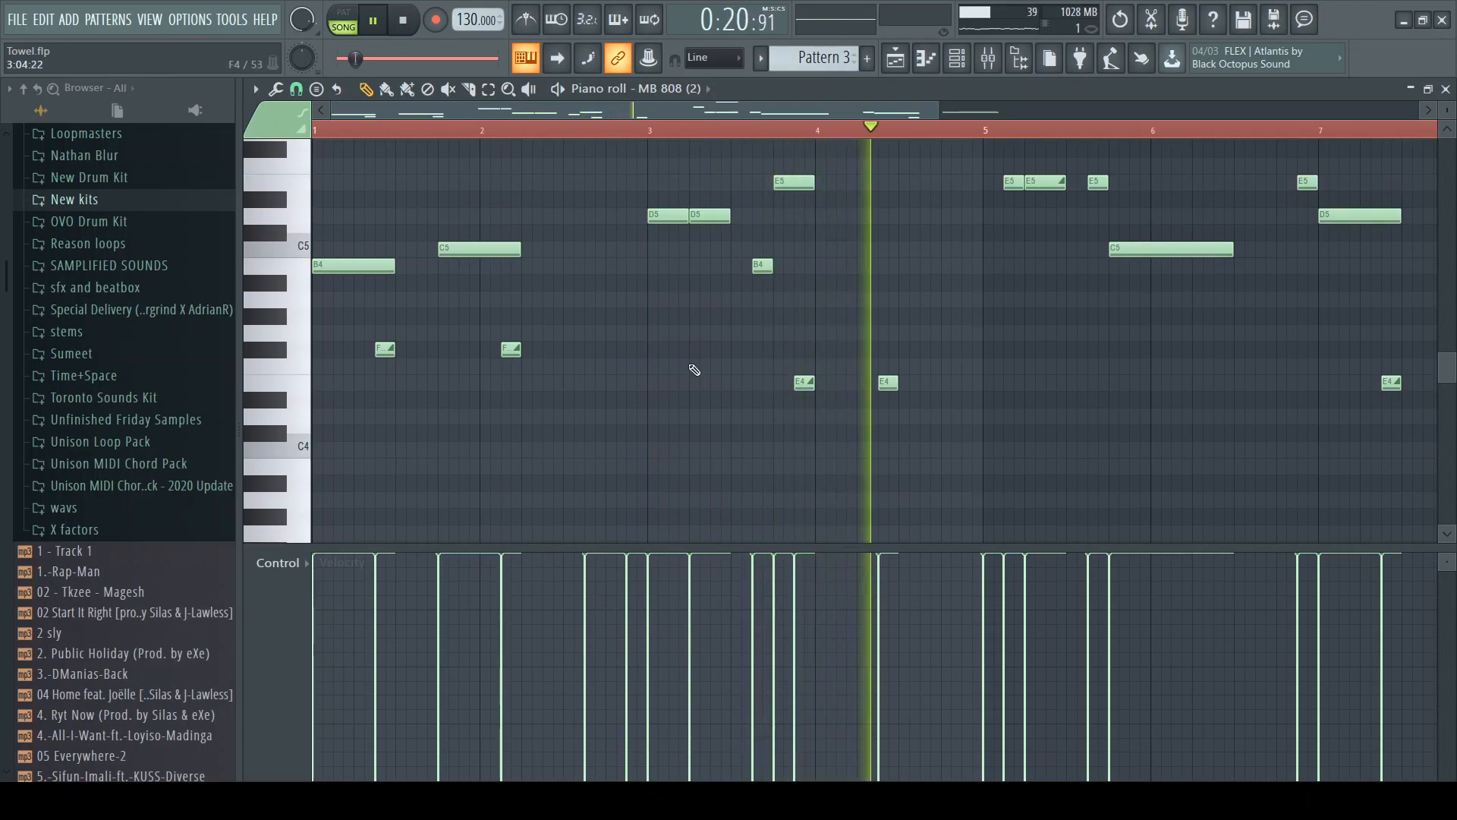
{"action": "scroll", "coordinate": [692, 369], "scroll_direction": "up", "scroll_amount": 2}
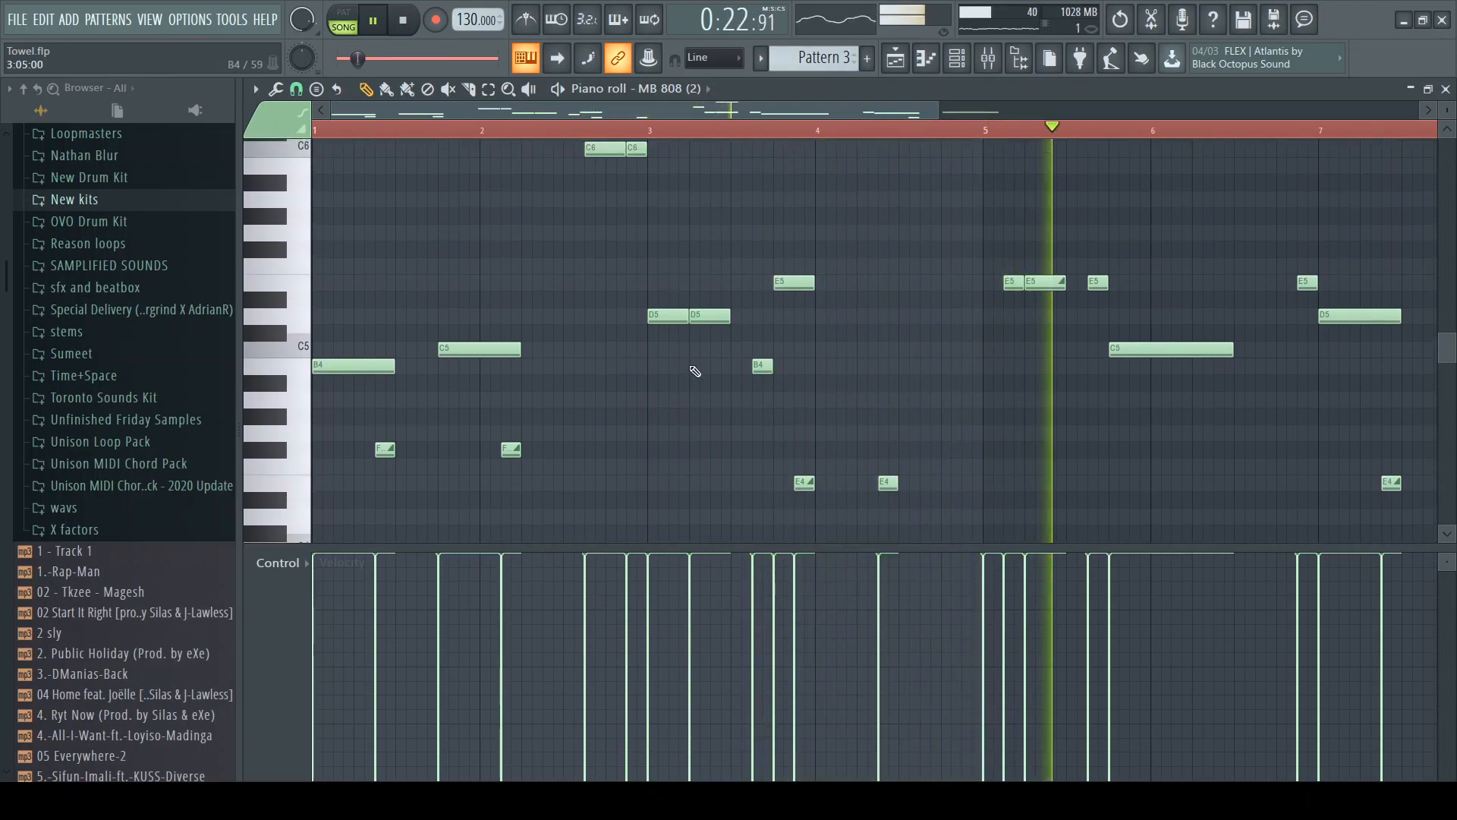
{"action": "scroll", "coordinate": [689, 365], "scroll_direction": "up", "scroll_amount": 1}
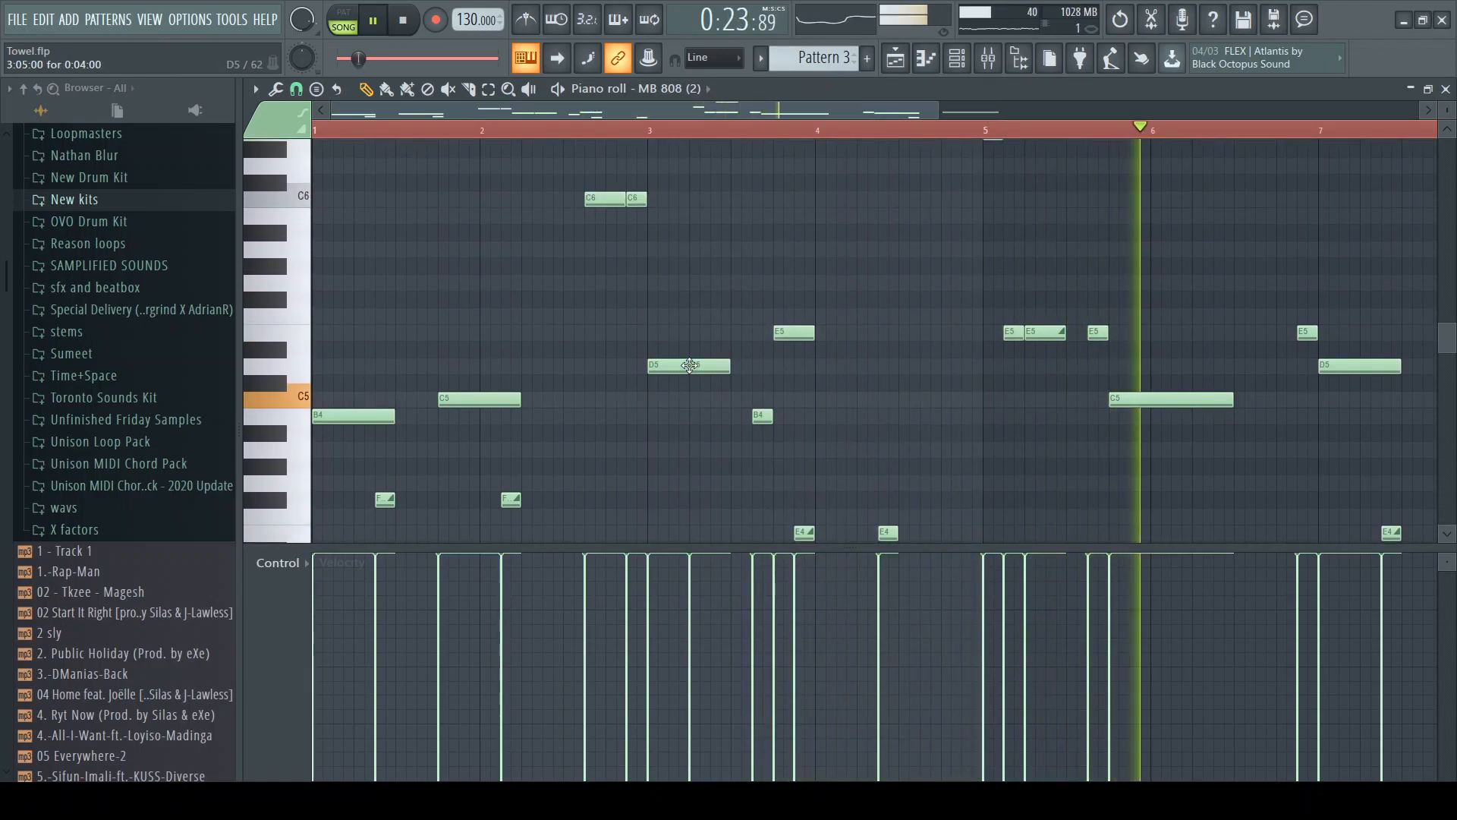
{"action": "key", "text": "space"}
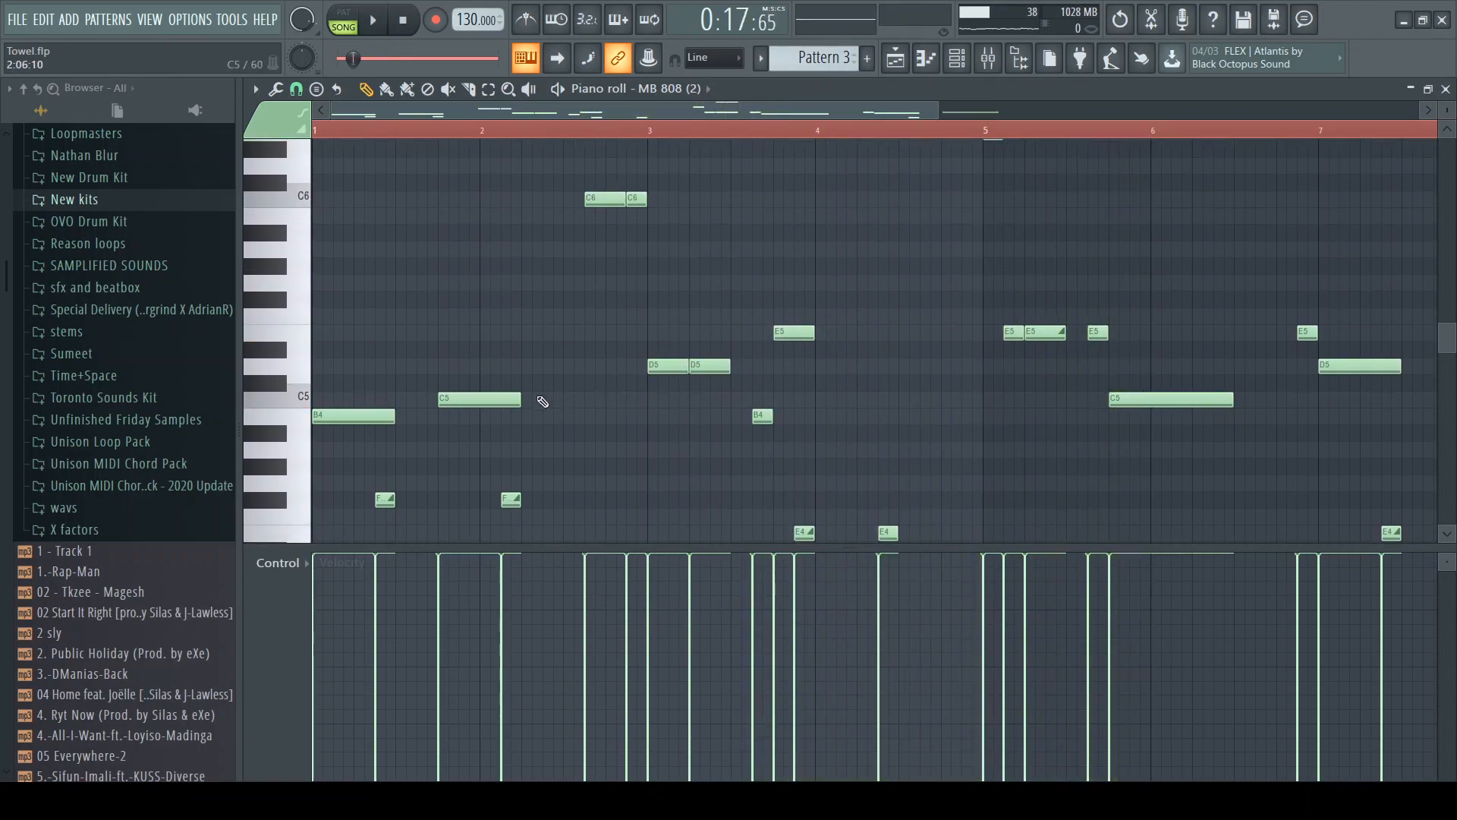
Play the opening notes of the MB 808 (2) part from bar 1 and examine its closing bars
{"action": "scroll", "coordinate": [387, 211], "scroll_direction": "down", "scroll_amount": 1}
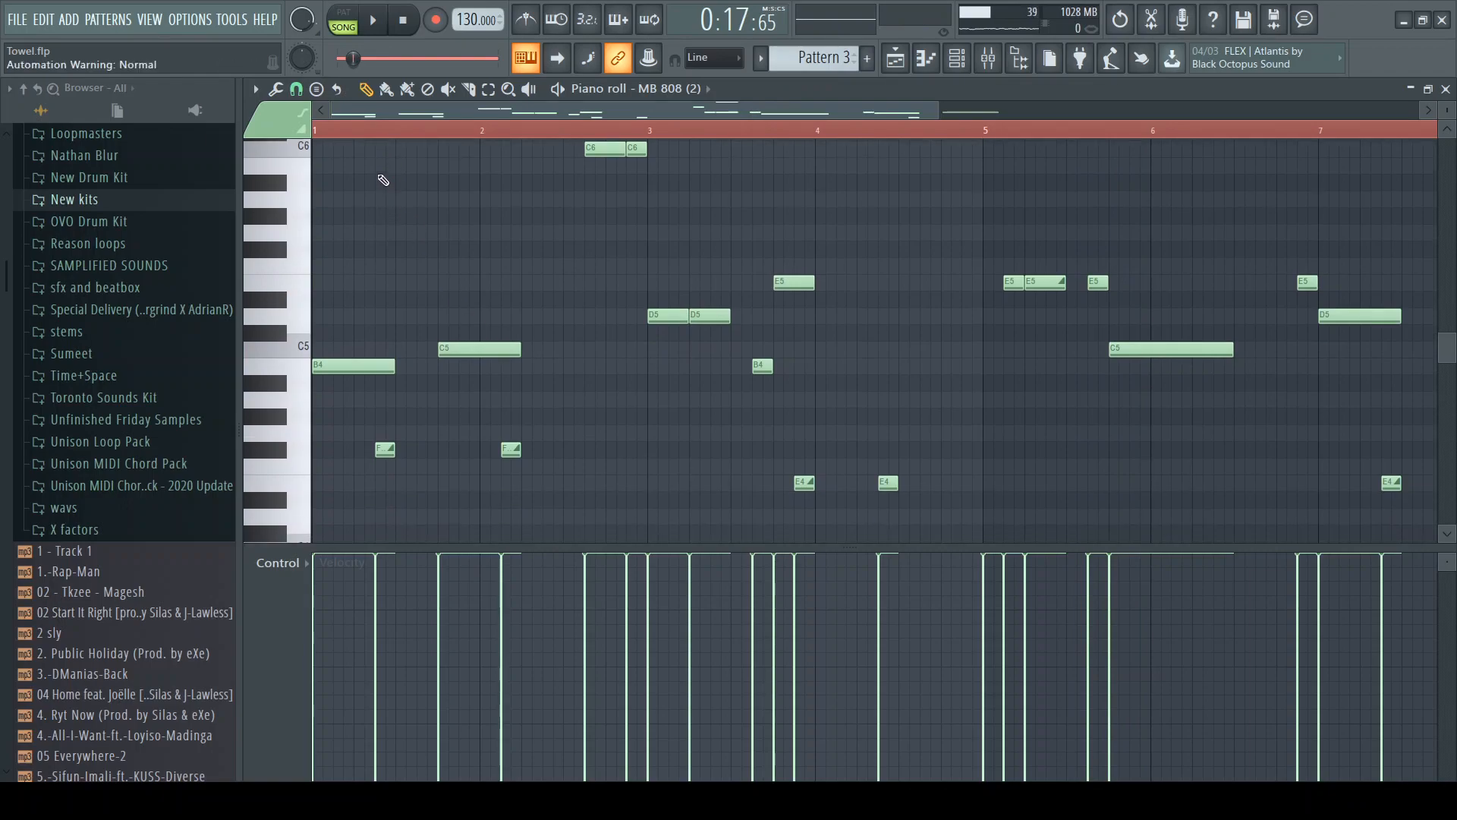
{"action": "left_click", "coordinate": [335, 129]}
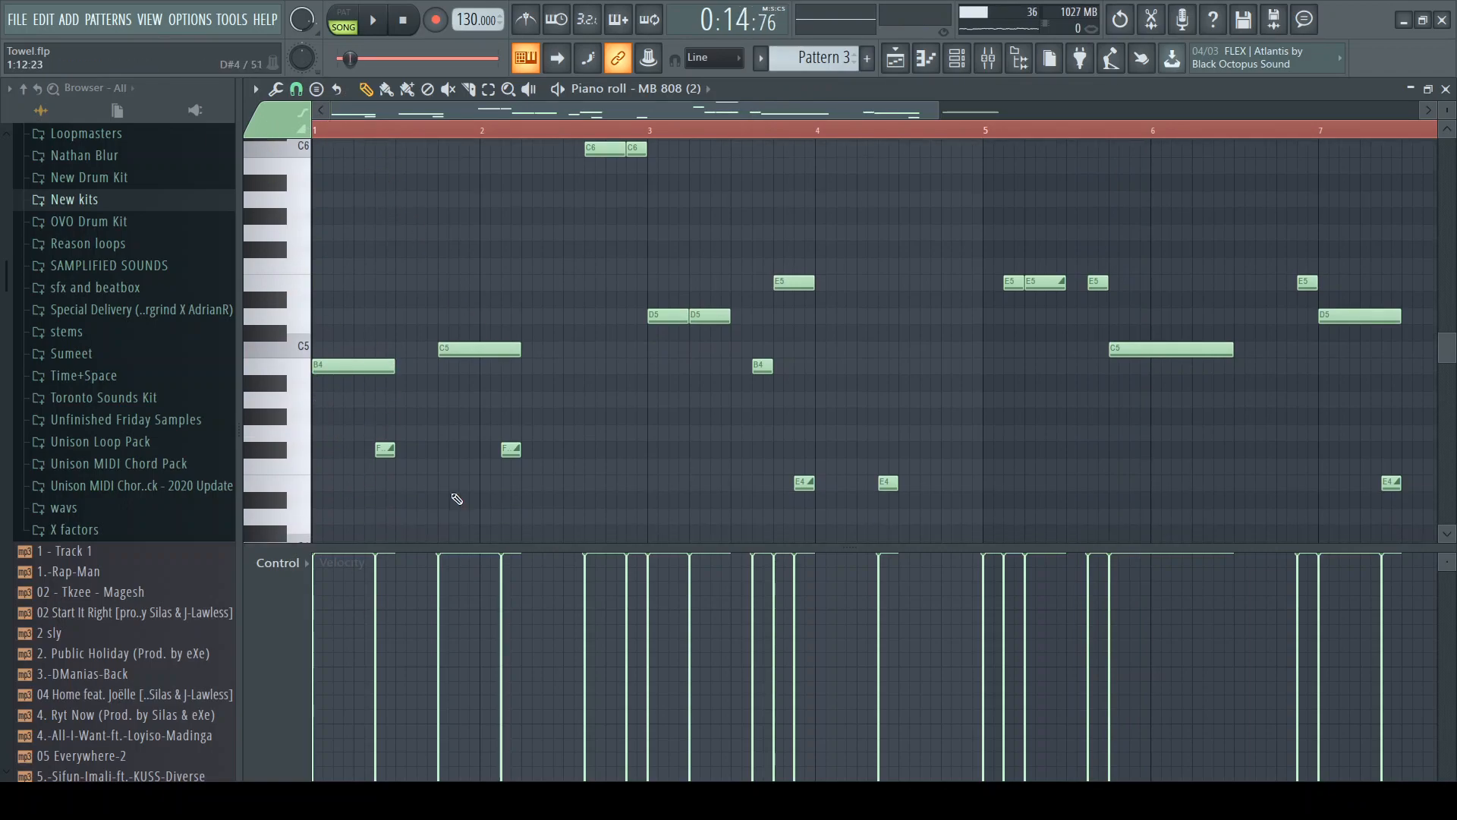
{"action": "key", "text": "space"}
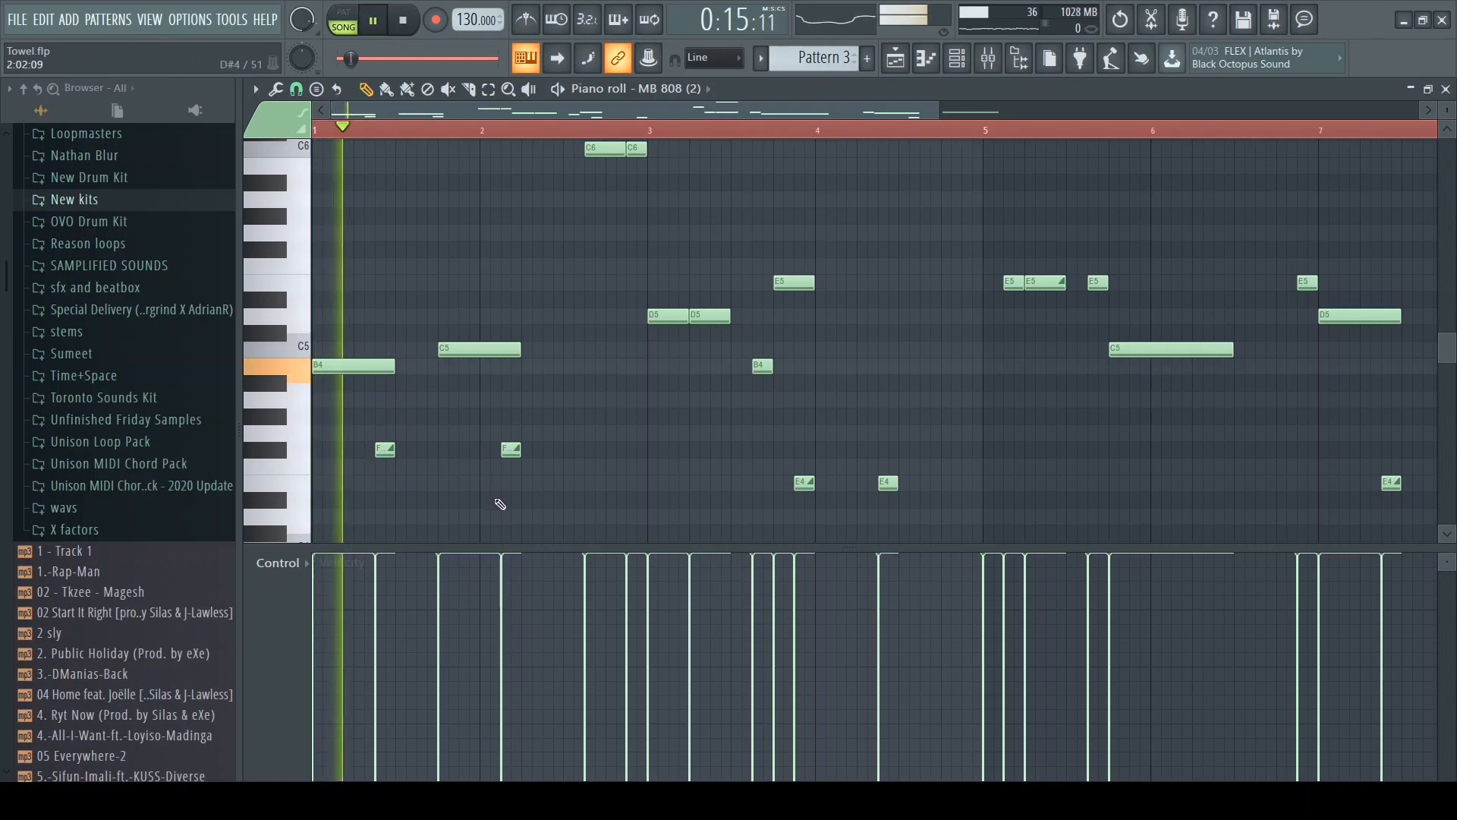
{"action": "key", "text": "space"}
{"action": "key", "text": "space"}
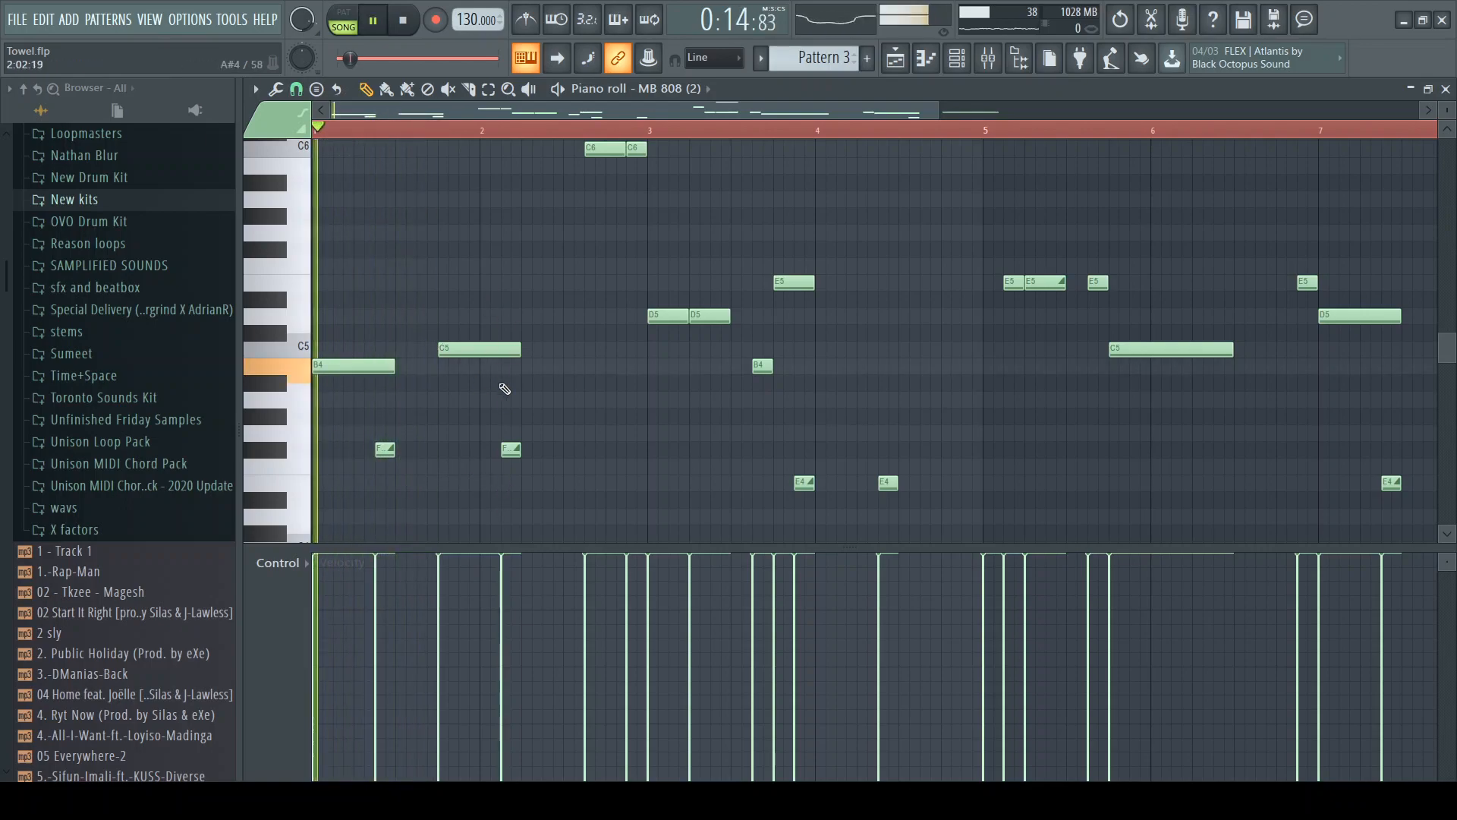
{"action": "key", "text": "space"}
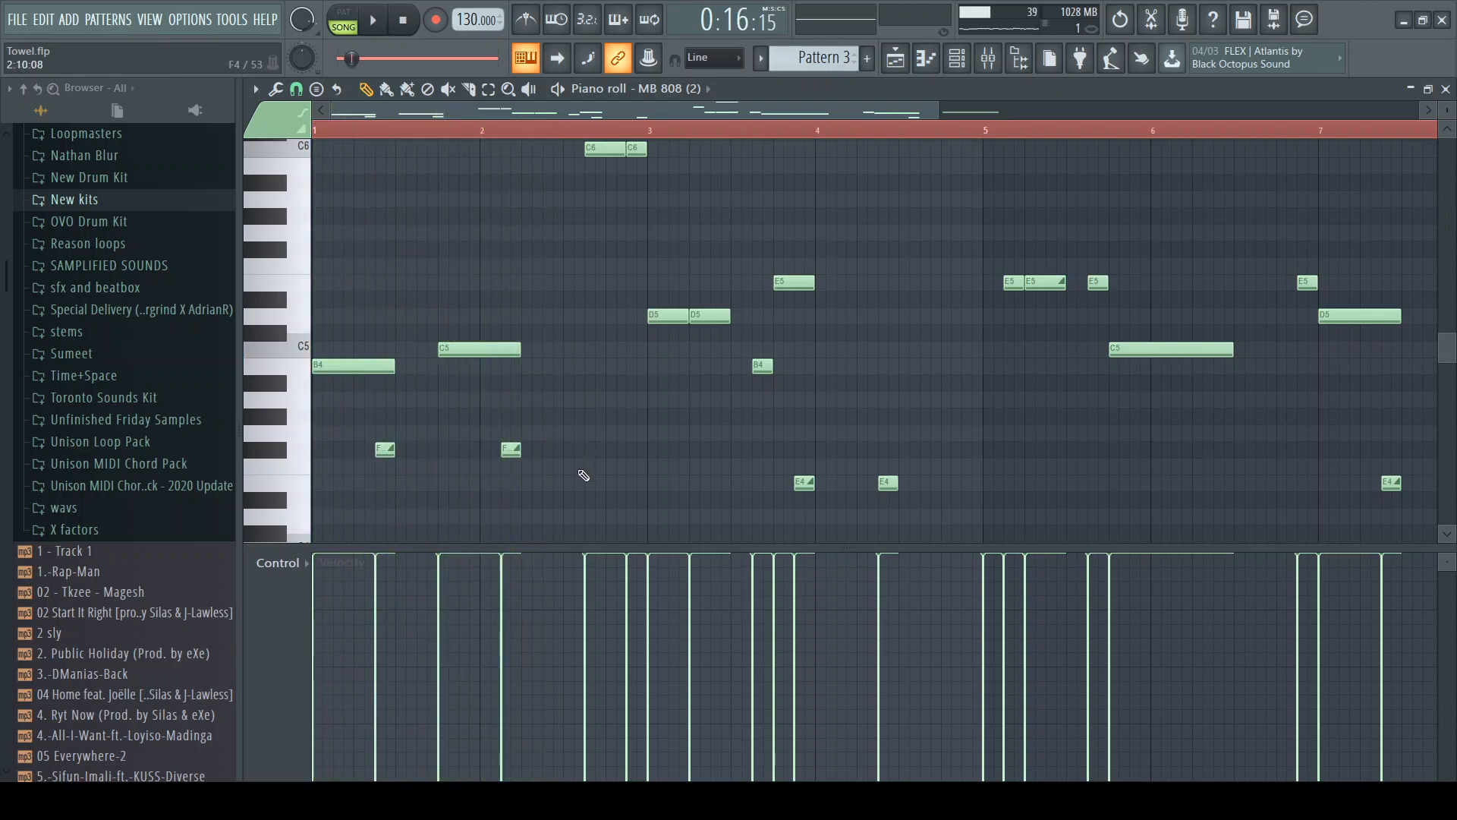
{"action": "left_click_drag", "start_coordinate": [701, 105], "coordinate": [958, 111]}
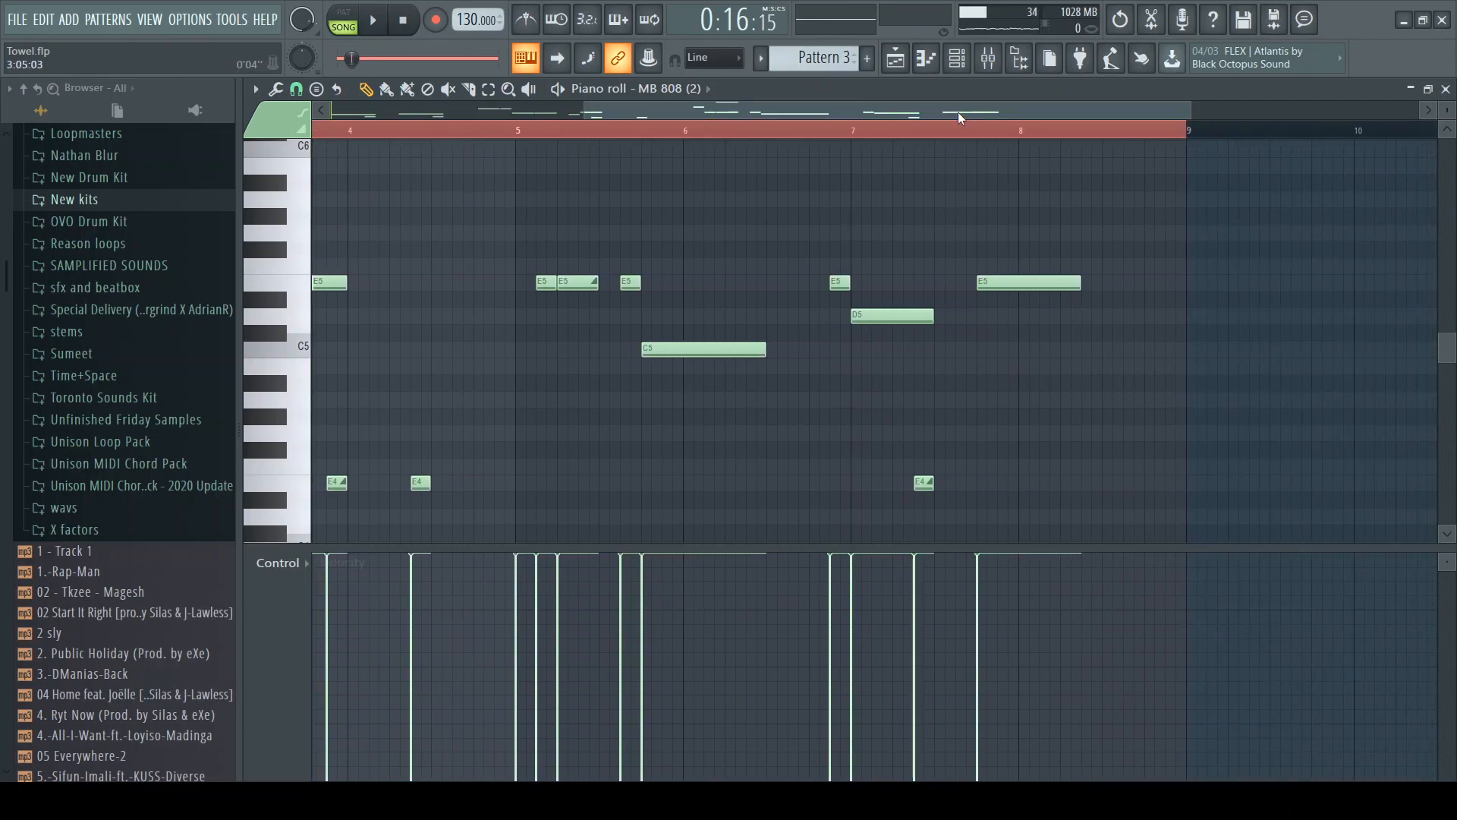
Return to the playlist and unmute Track 4 alongside Track 3
{"action": "left_click", "coordinate": [957, 58]}
{"action": "left_click", "coordinate": [895, 58]}
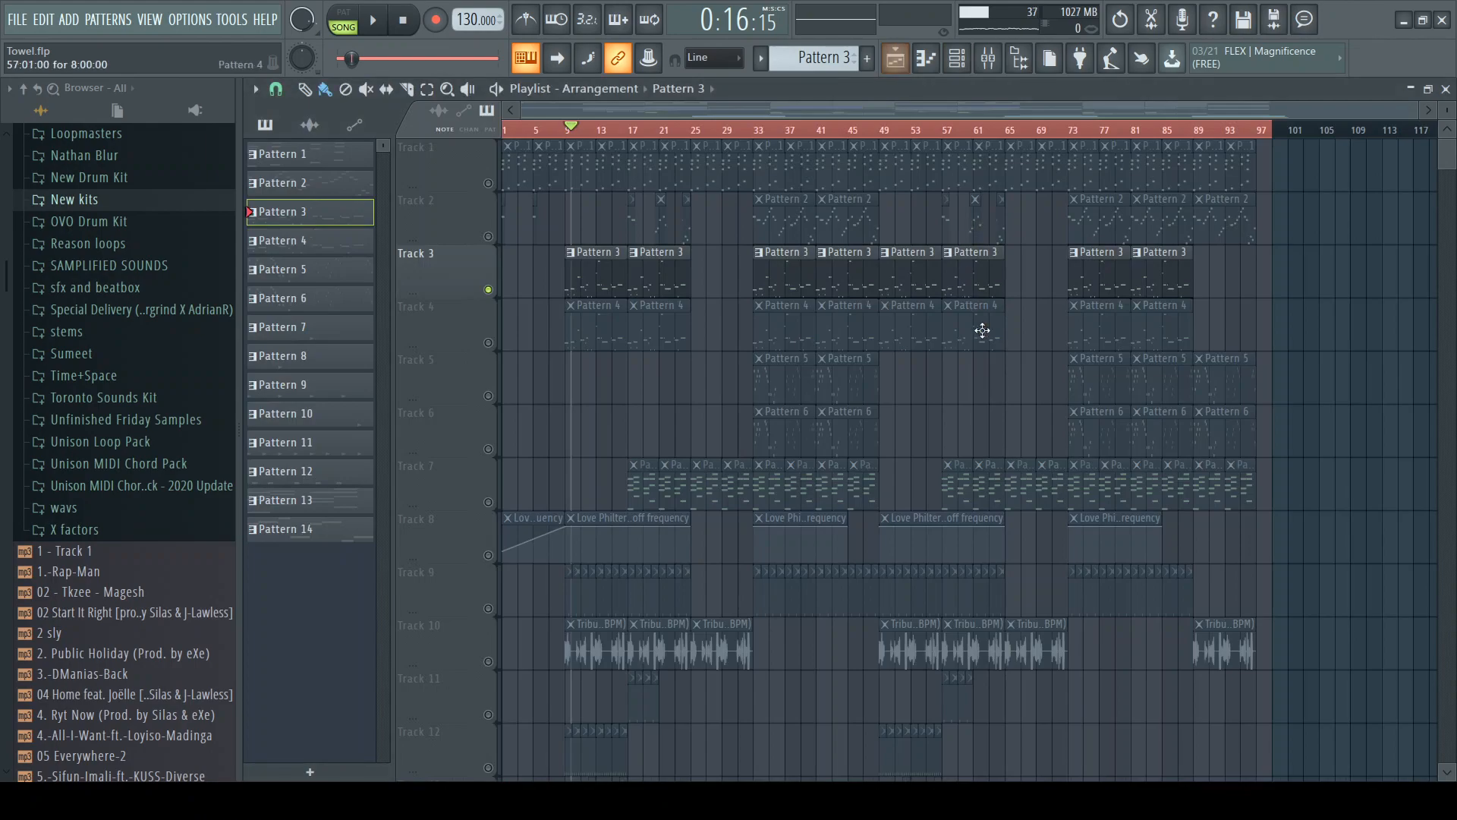
{"action": "left_click", "coordinate": [488, 342]}
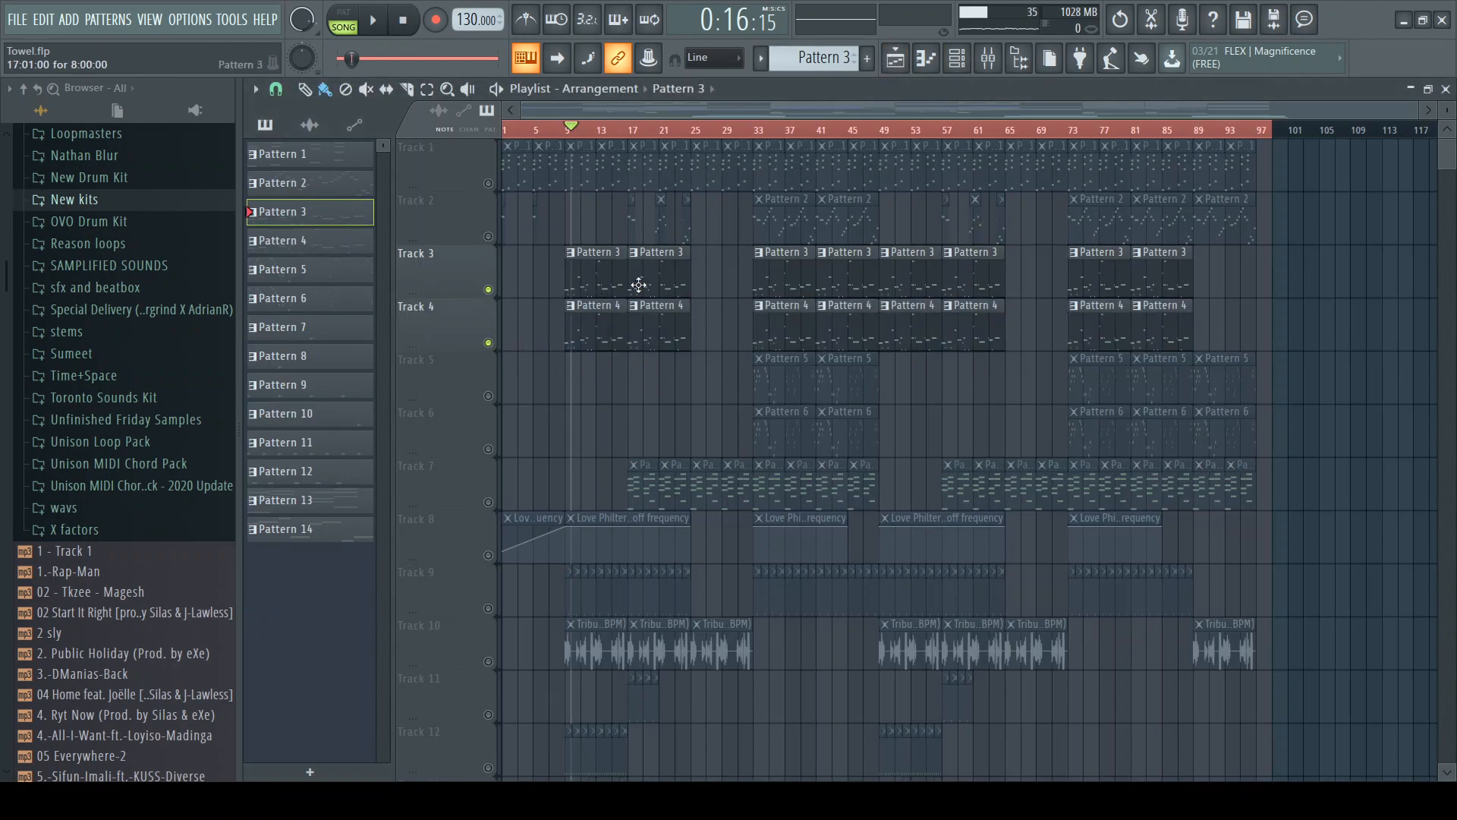
Open Pattern 4's OVO - Kick (14) notes, examine them from bar 1 and sound the keys up the piano keyboard
{"action": "double_click", "coordinate": [610, 334]}
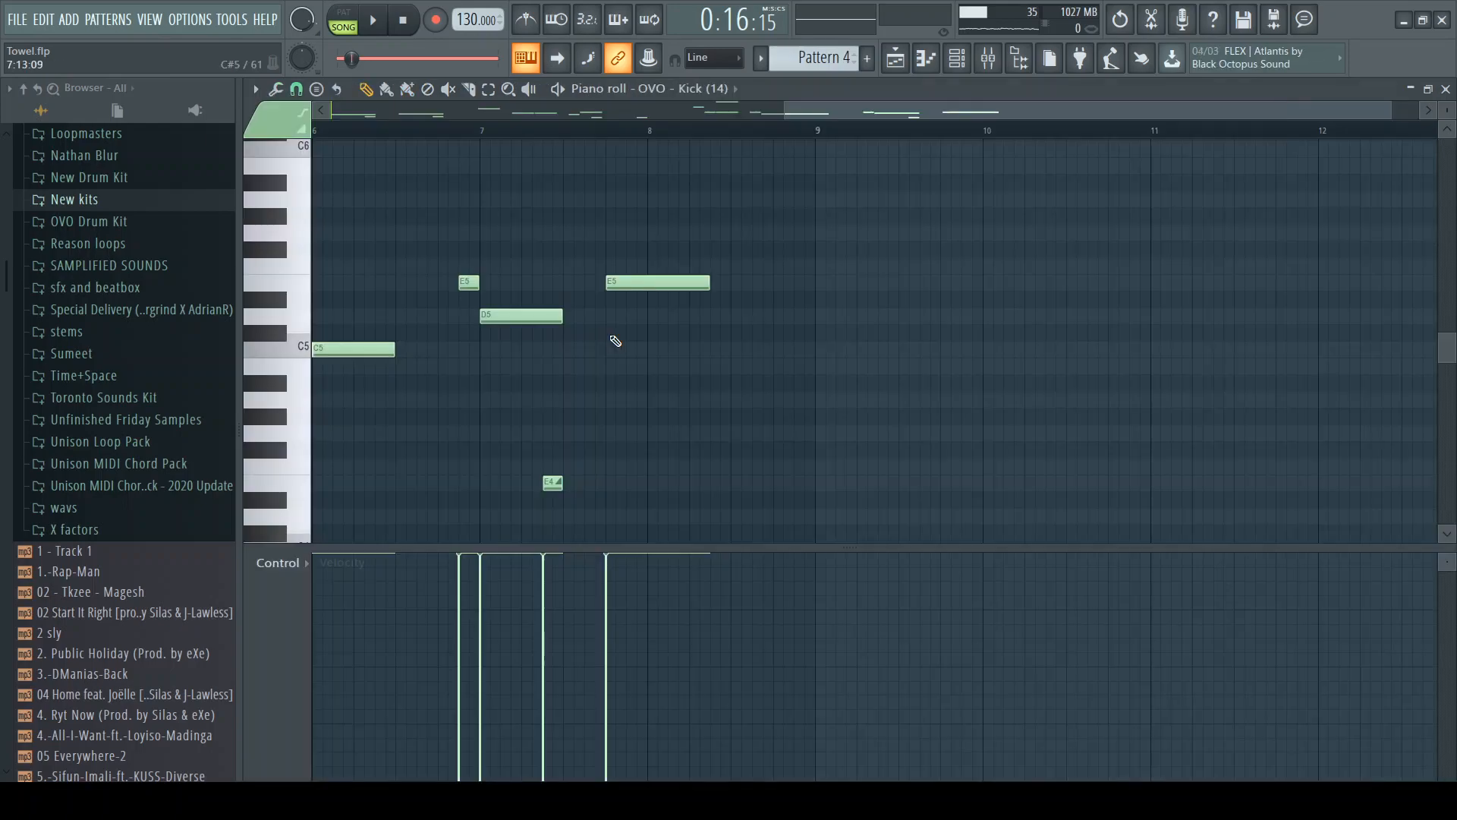
{"action": "left_click_drag", "start_coordinate": [944, 112], "coordinate": [362, 112]}
{"action": "scroll", "coordinate": [435, 311], "scroll_direction": "down", "scroll_amount": 2}
{"action": "scroll", "coordinate": [424, 315], "scroll_direction": "down", "scroll_amount": 2}
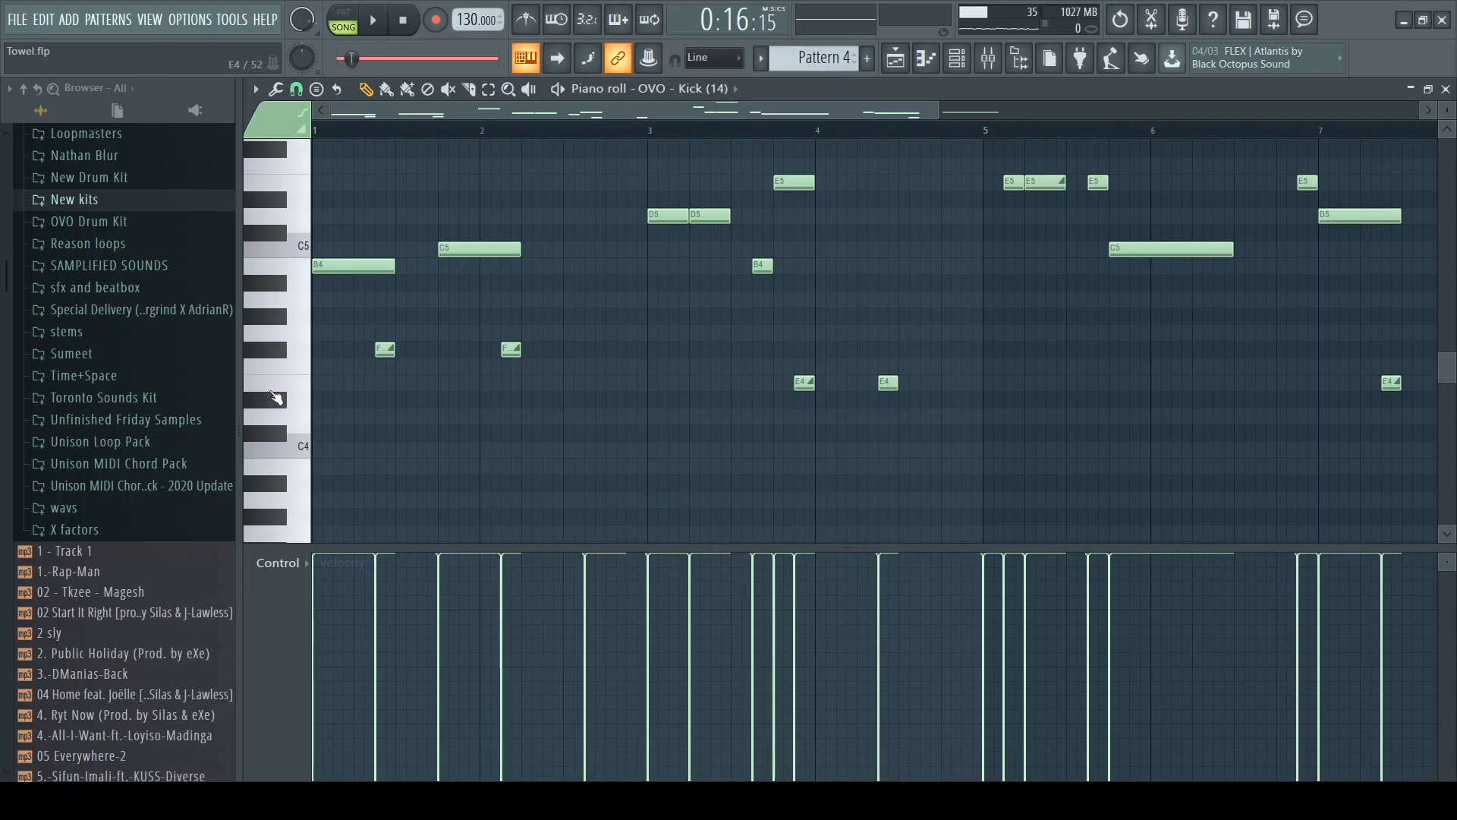
{"action": "left_click_drag", "start_coordinate": [291, 385], "coordinate": [298, 161]}
{"action": "scroll", "coordinate": [275, 319], "scroll_direction": "up", "scroll_amount": 4}
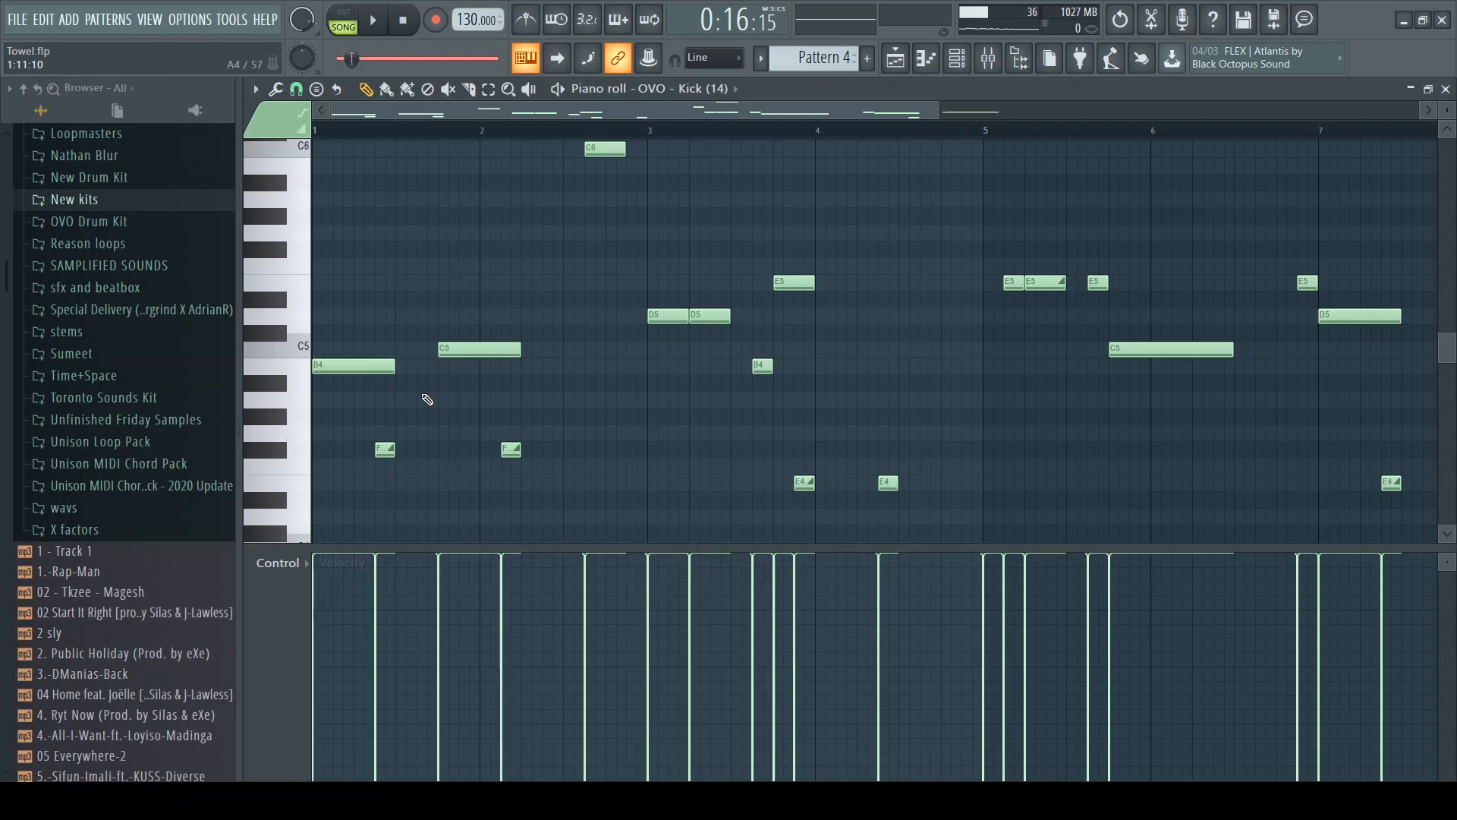
Return to the playlist and play Tracks 3 and 4 together from bar 9
{"action": "key", "text": "F5"}
{"action": "left_click", "coordinate": [568, 129]}
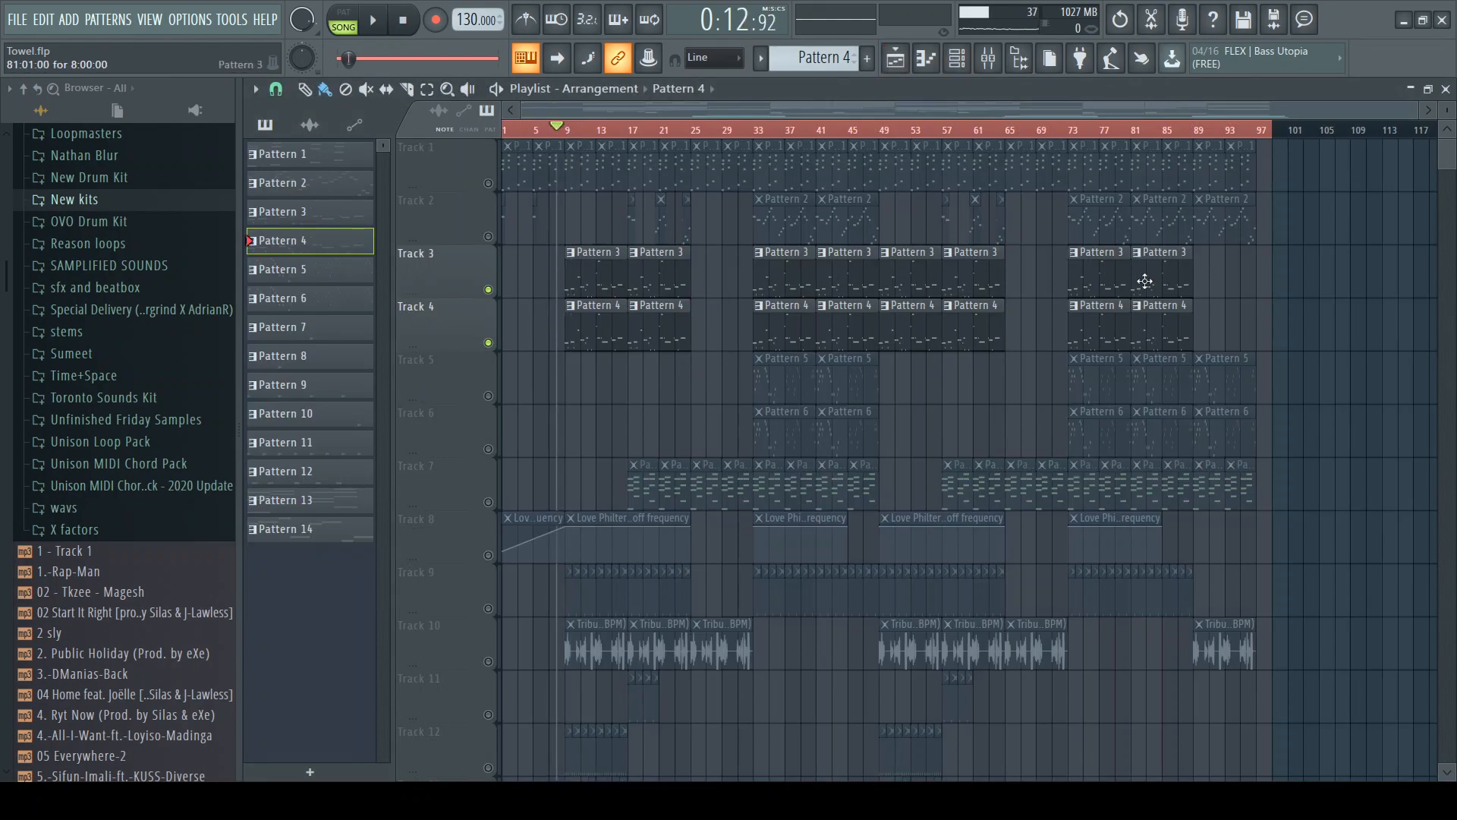
{"action": "key", "text": "space"}
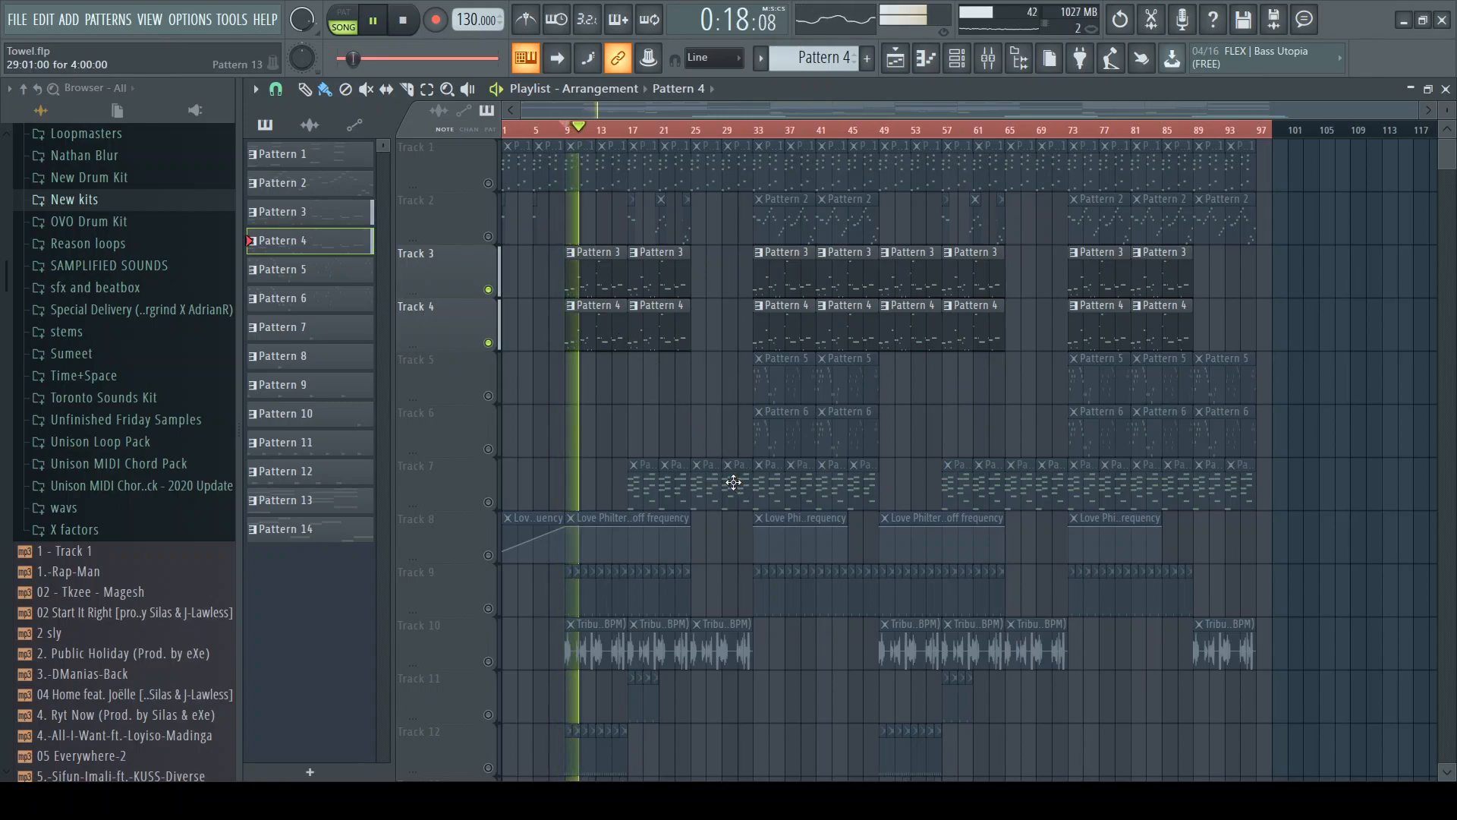
{"action": "key", "text": "space"}
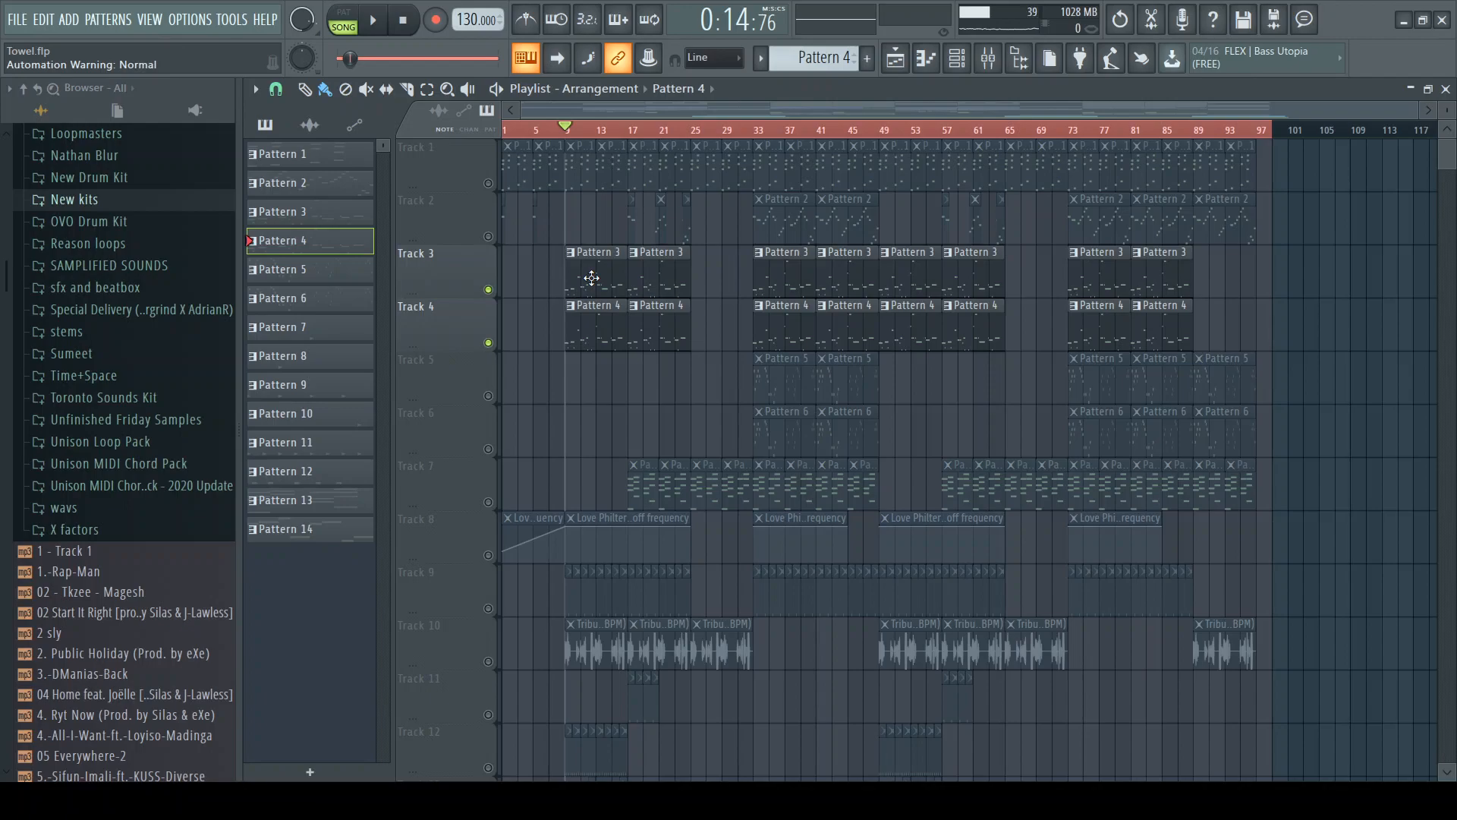
Replay the layered 808 and kick tracks from bar 11, and once more from bar 9
{"action": "left_click_drag", "start_coordinate": [589, 131], "coordinate": [584, 132]}
{"action": "key", "text": "space"}
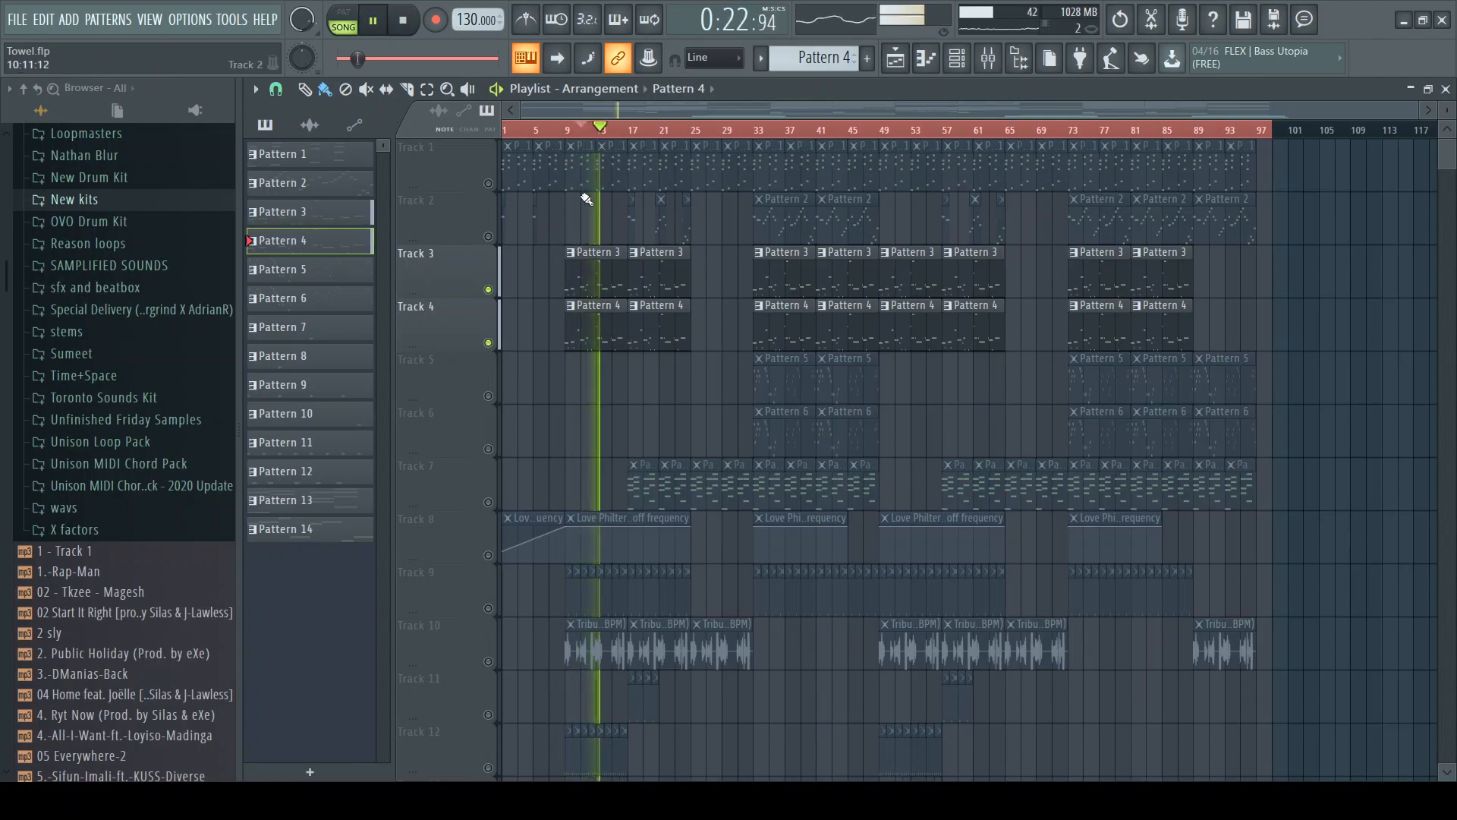
{"action": "key", "text": "space"}
{"action": "left_click", "coordinate": [569, 131]}
{"action": "key", "text": "space"}
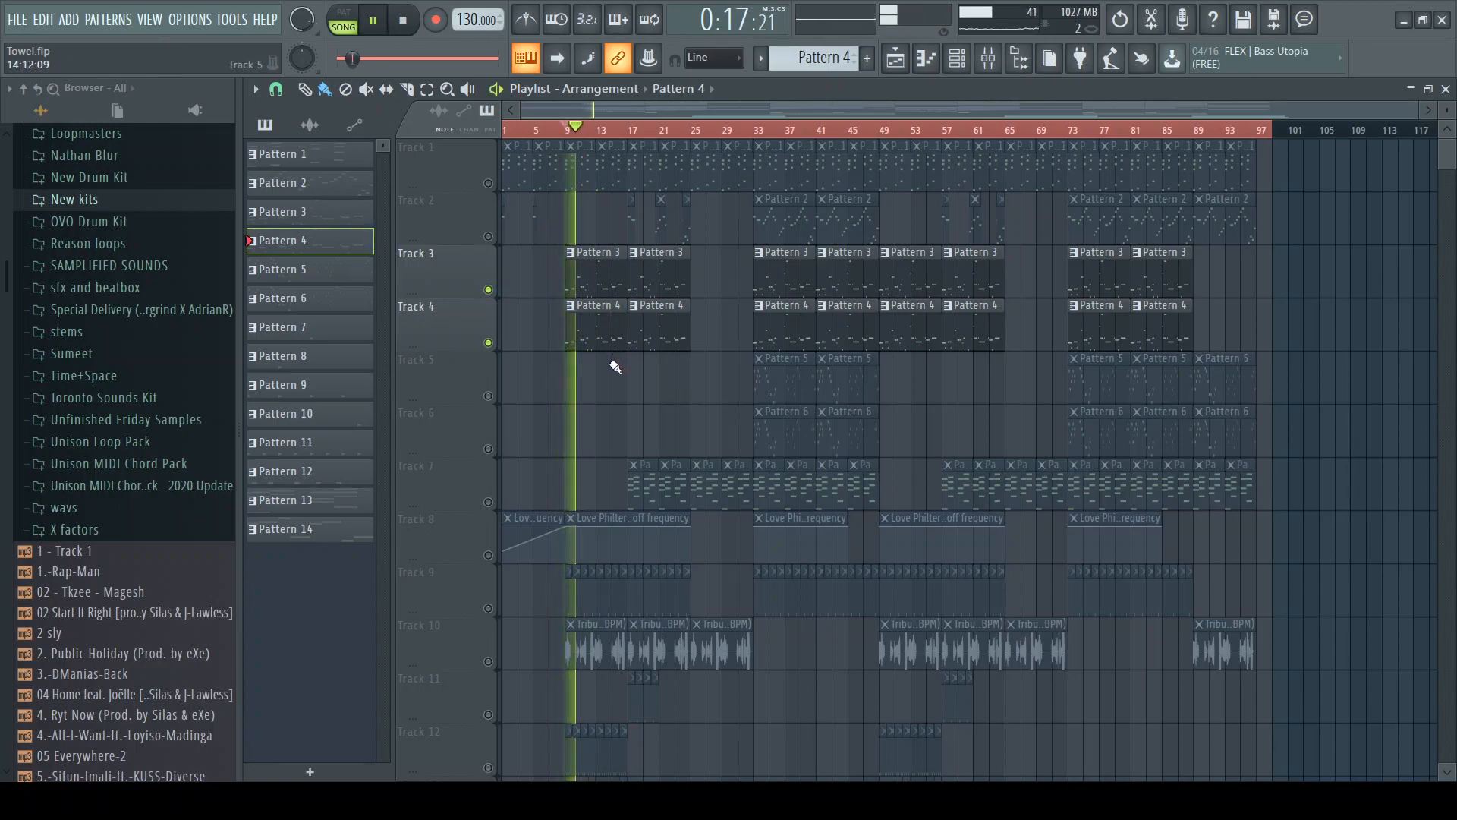
{"action": "key", "text": "space"}
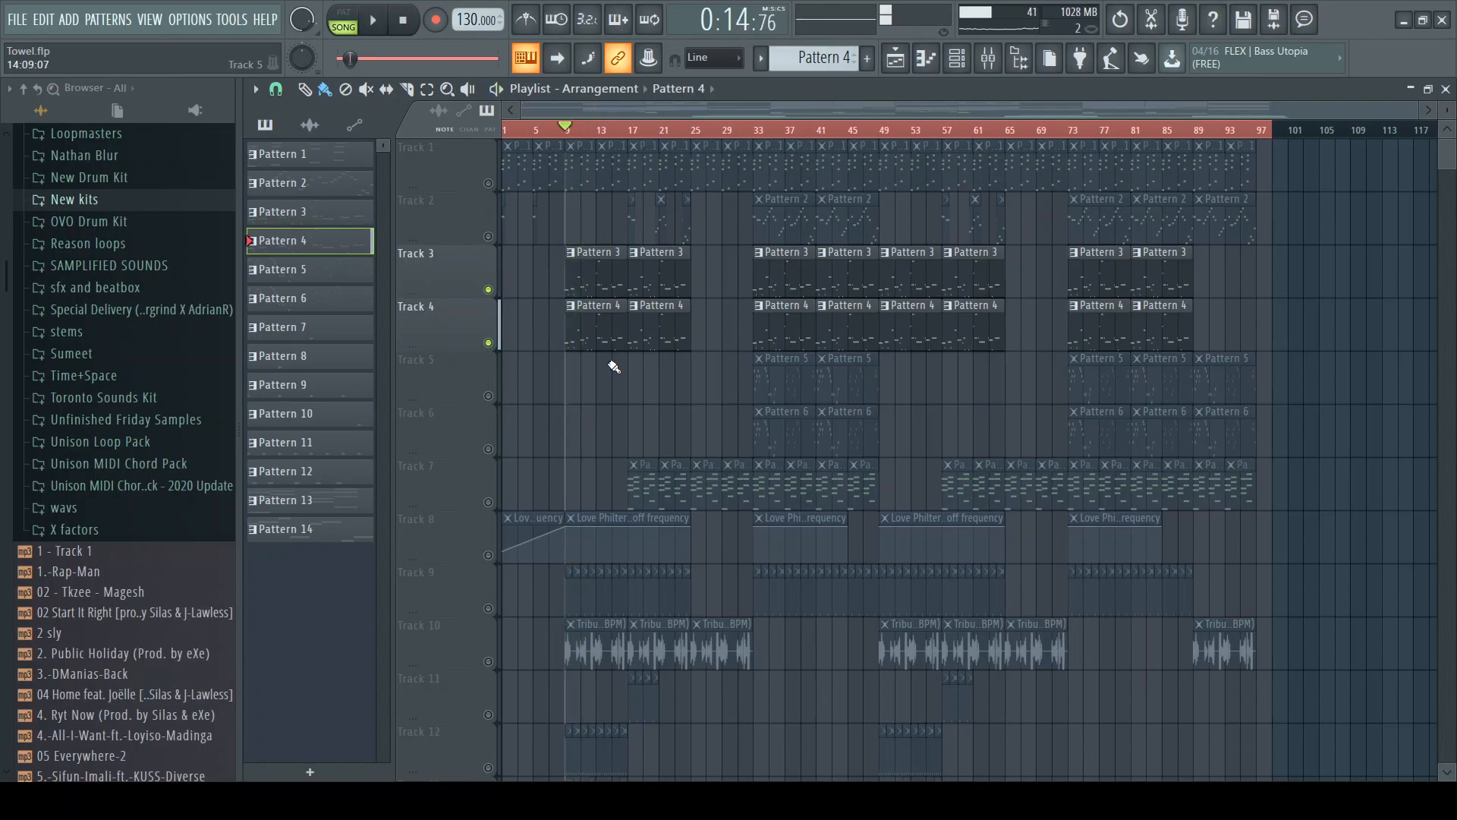
Reopen Pattern 3's MB 808 (2) notes and play the phrase from bar 1 into bar 2
{"action": "double_click", "coordinate": [580, 274]}
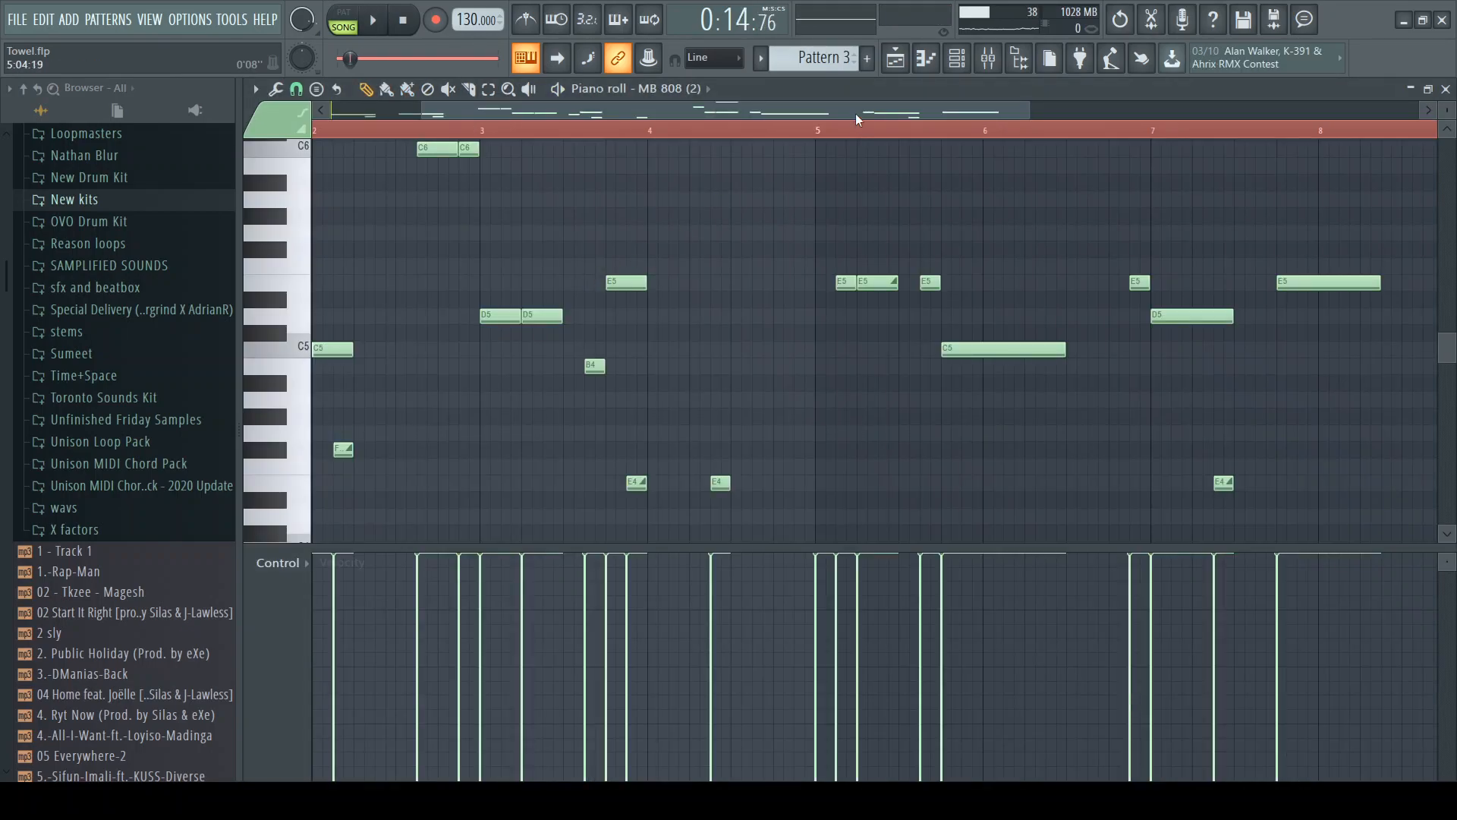
{"action": "left_click_drag", "start_coordinate": [854, 115], "coordinate": [719, 95]}
{"action": "scroll", "coordinate": [532, 418], "scroll_direction": "up", "scroll_amount": 2}
{"action": "scroll", "coordinate": [459, 470], "scroll_direction": "down", "scroll_amount": 1}
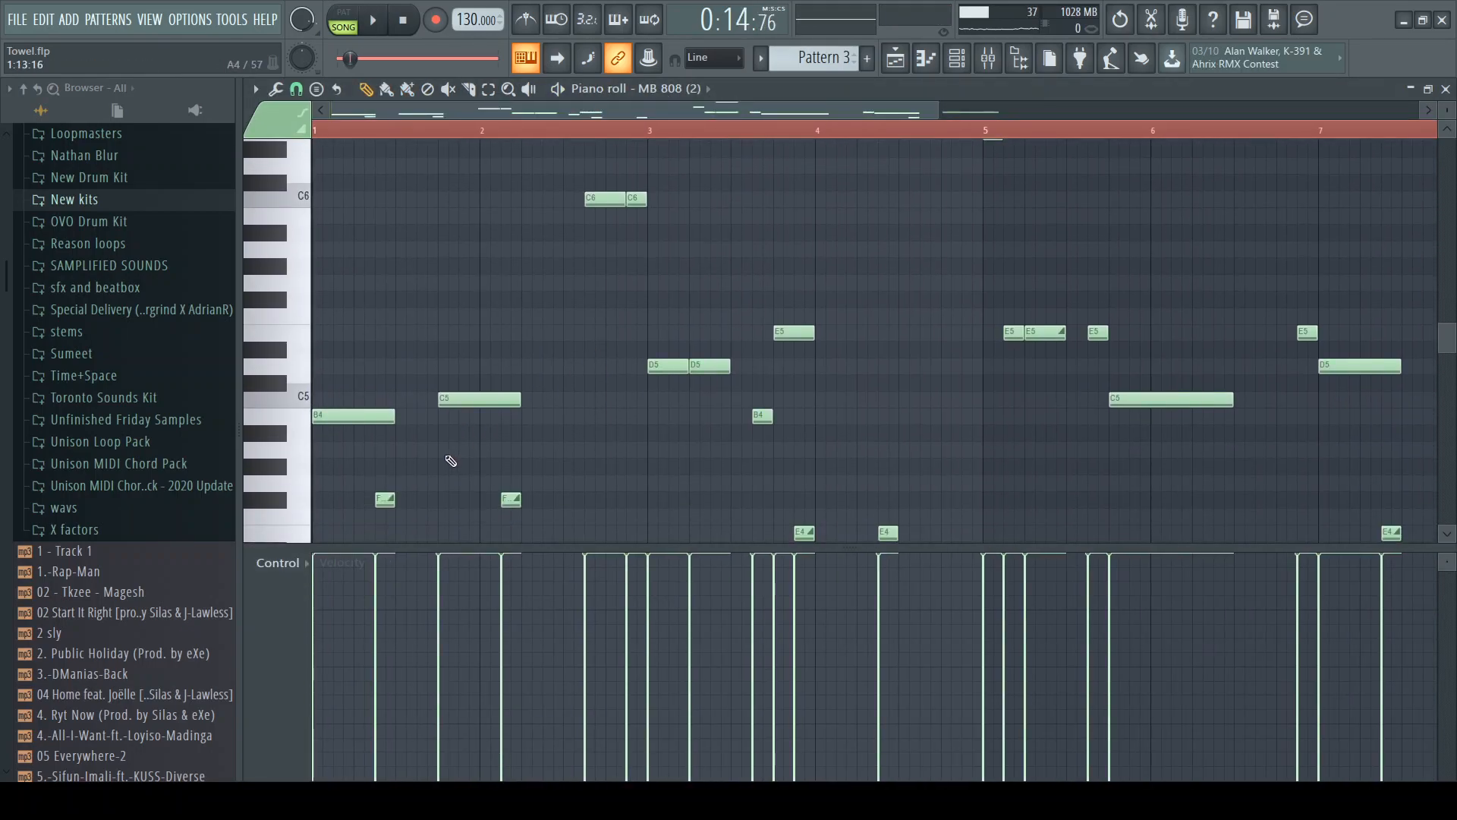
{"action": "key", "text": "space"}
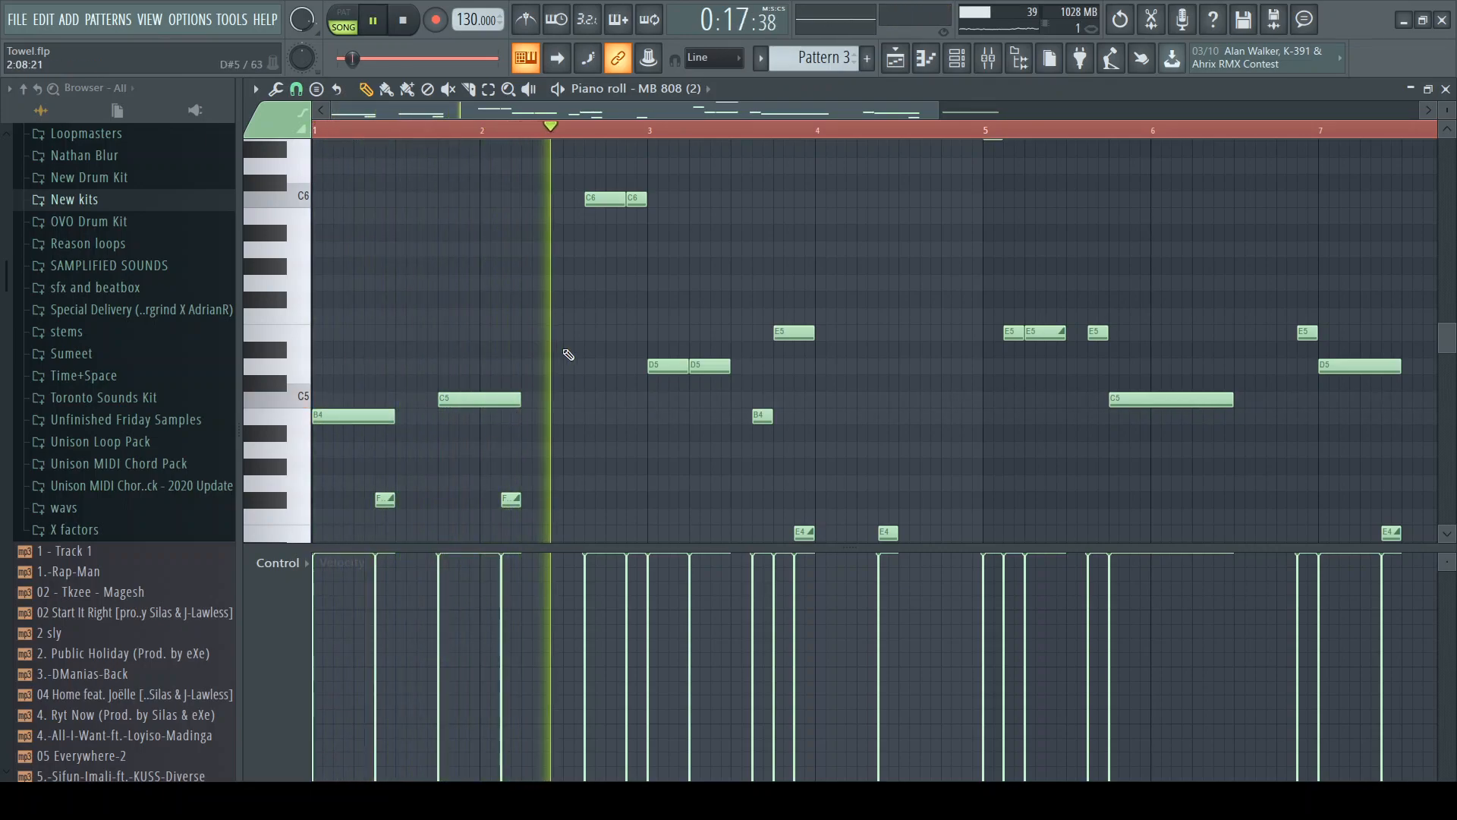
{"action": "key", "text": "space"}
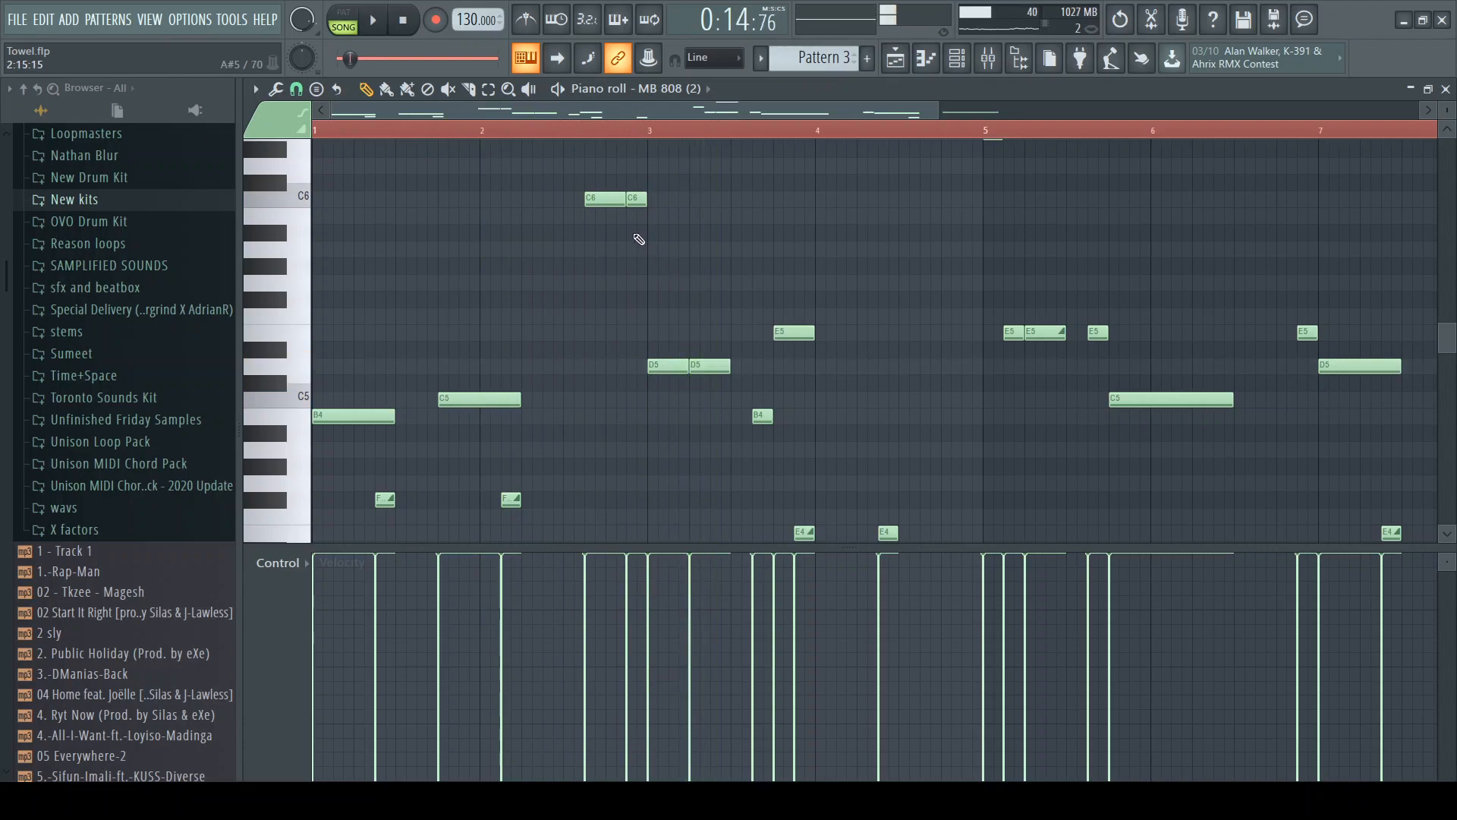
Reopen Pattern 4's OVO - Kick (14) notes from the playlist and play them from bar 1 into bar 2
{"action": "key", "text": "F6"}
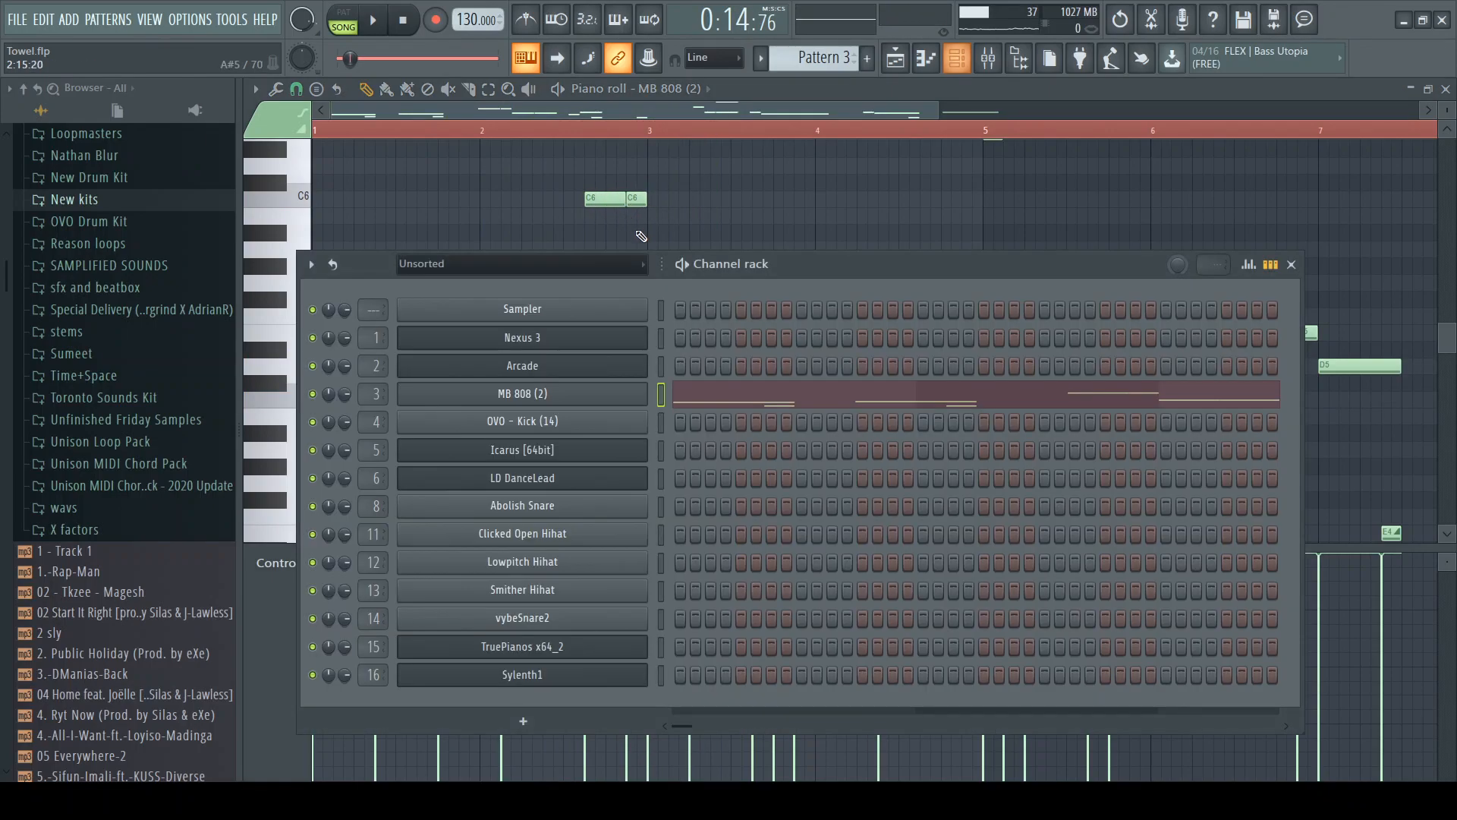
{"action": "key", "text": "F5"}
{"action": "double_click", "coordinate": [602, 325]}
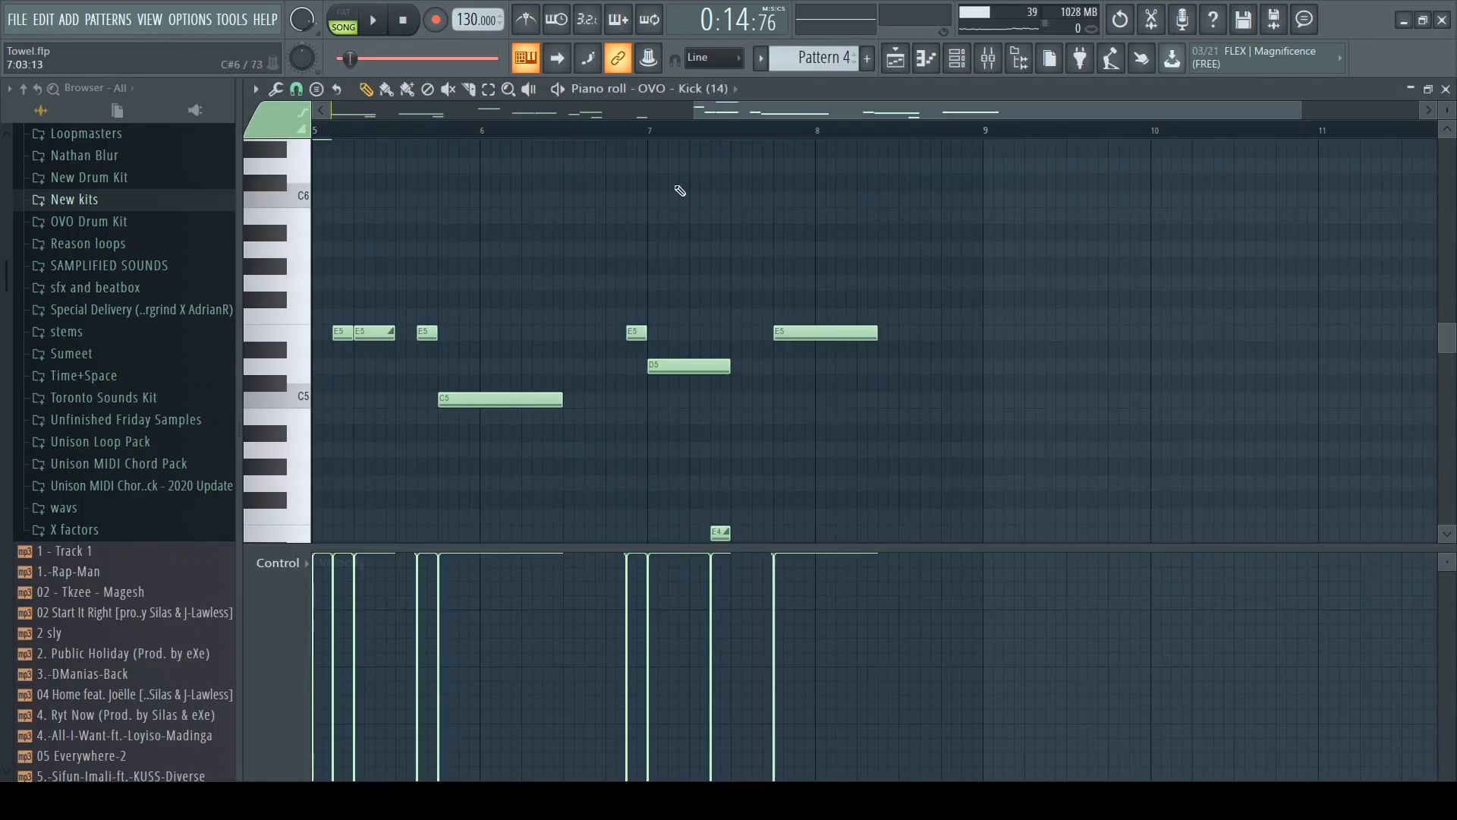
{"action": "left_click_drag", "start_coordinate": [736, 113], "coordinate": [257, 81]}
{"action": "scroll", "coordinate": [576, 227], "scroll_direction": "down", "scroll_amount": 2}
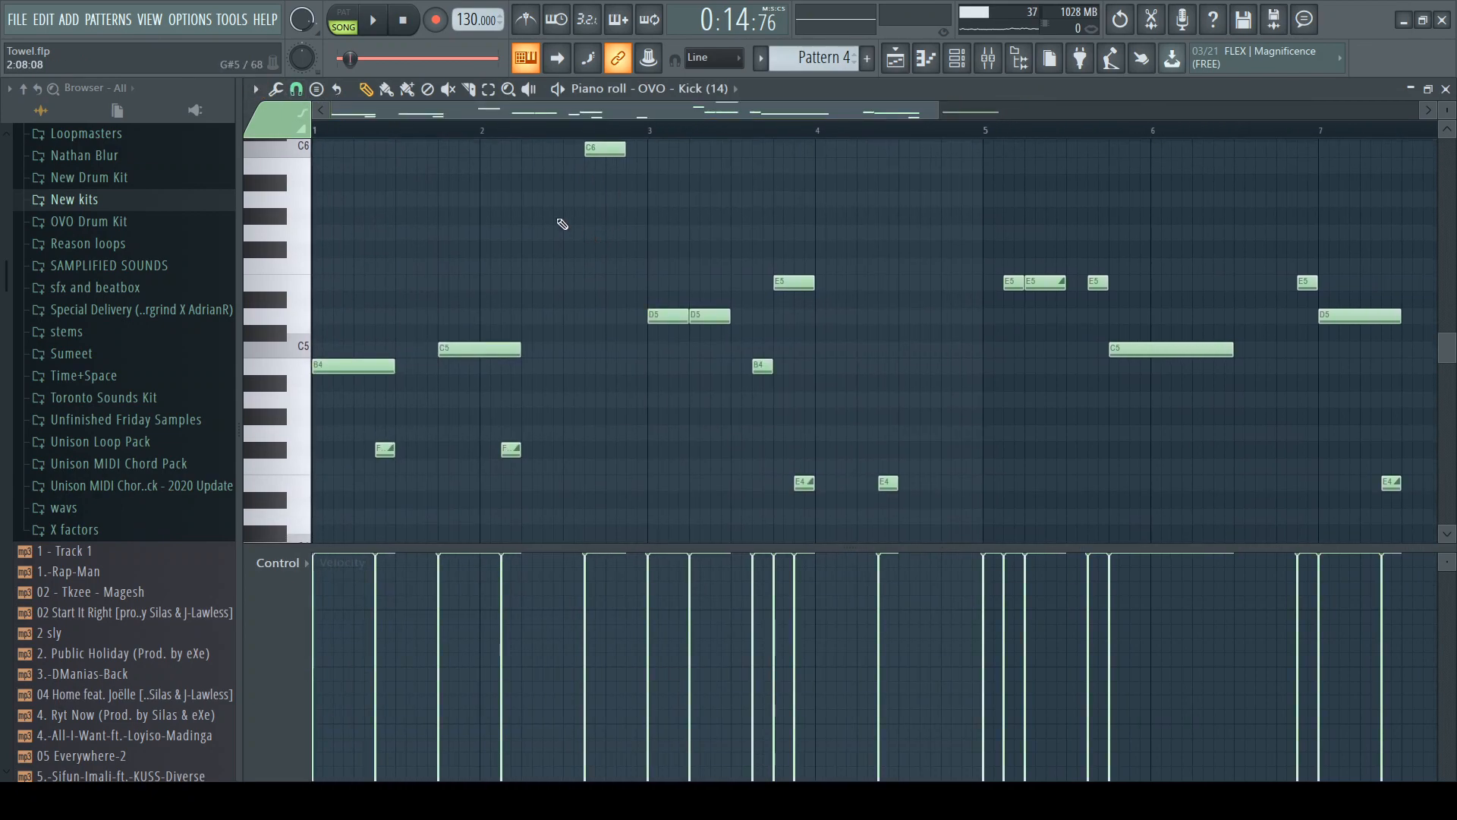
{"action": "key", "text": "space"}
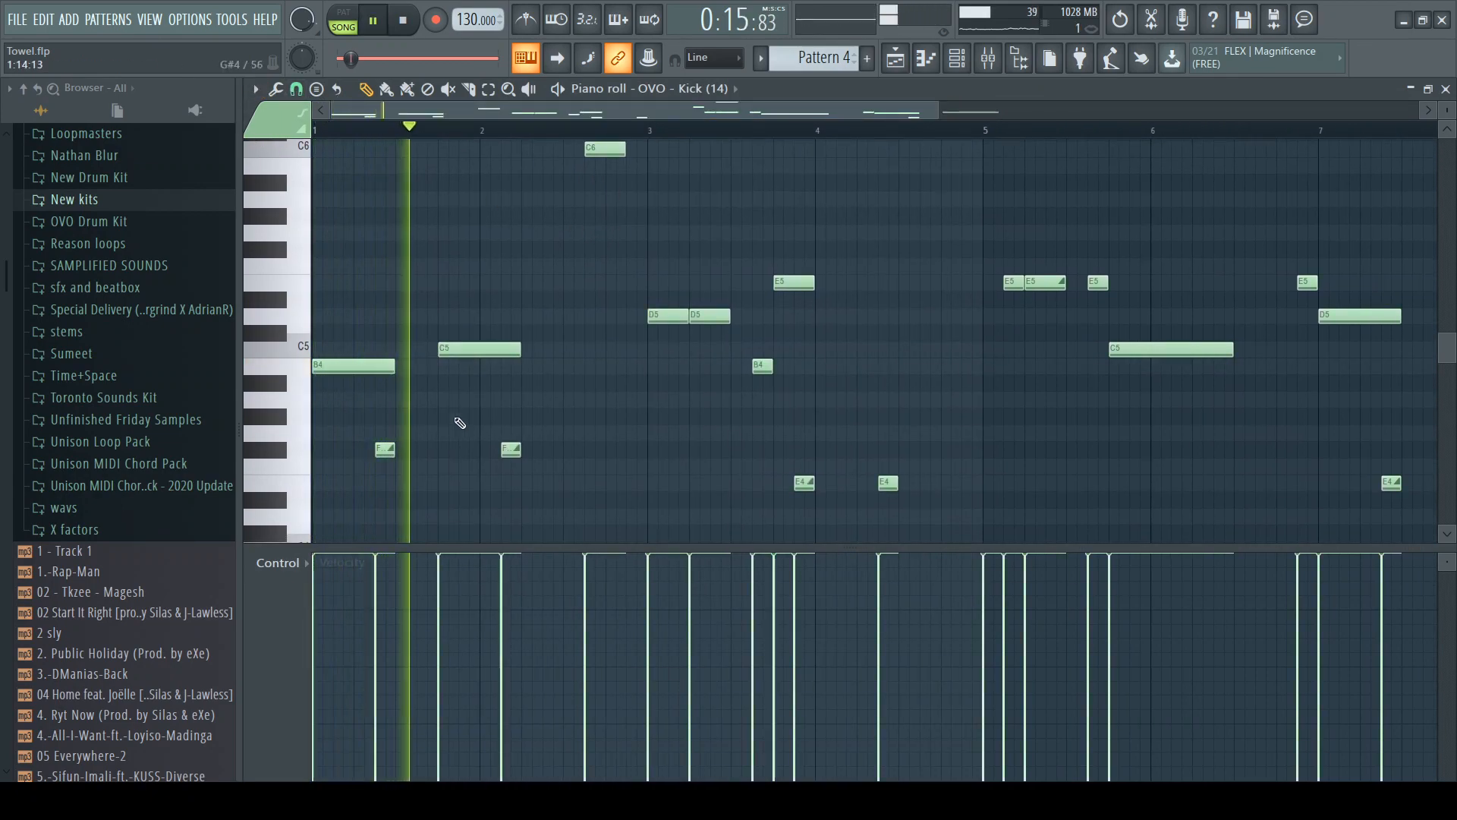
{"action": "scroll", "coordinate": [572, 419], "scroll_direction": "up", "scroll_amount": 4}
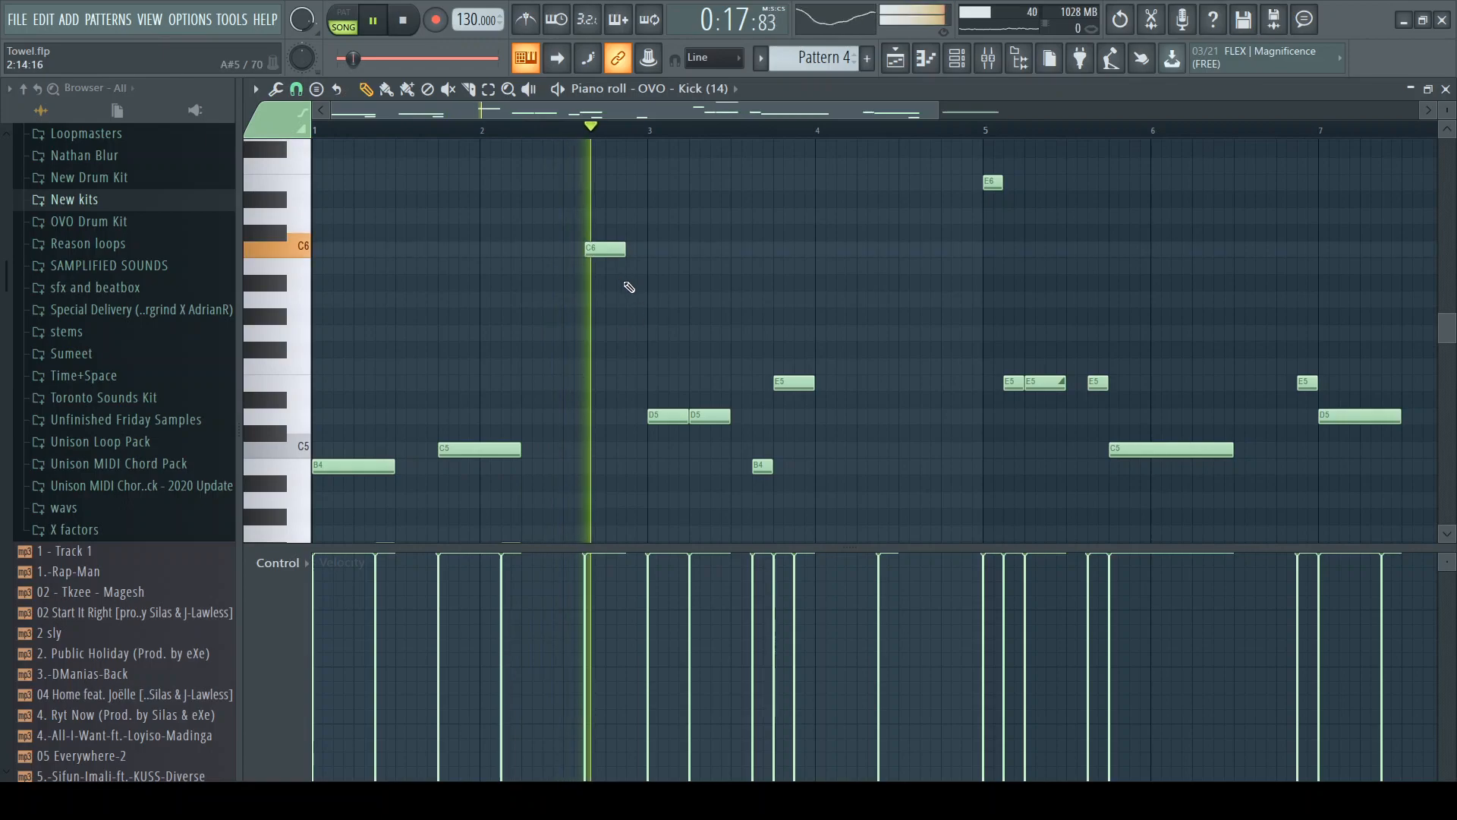
{"action": "key", "text": "space"}
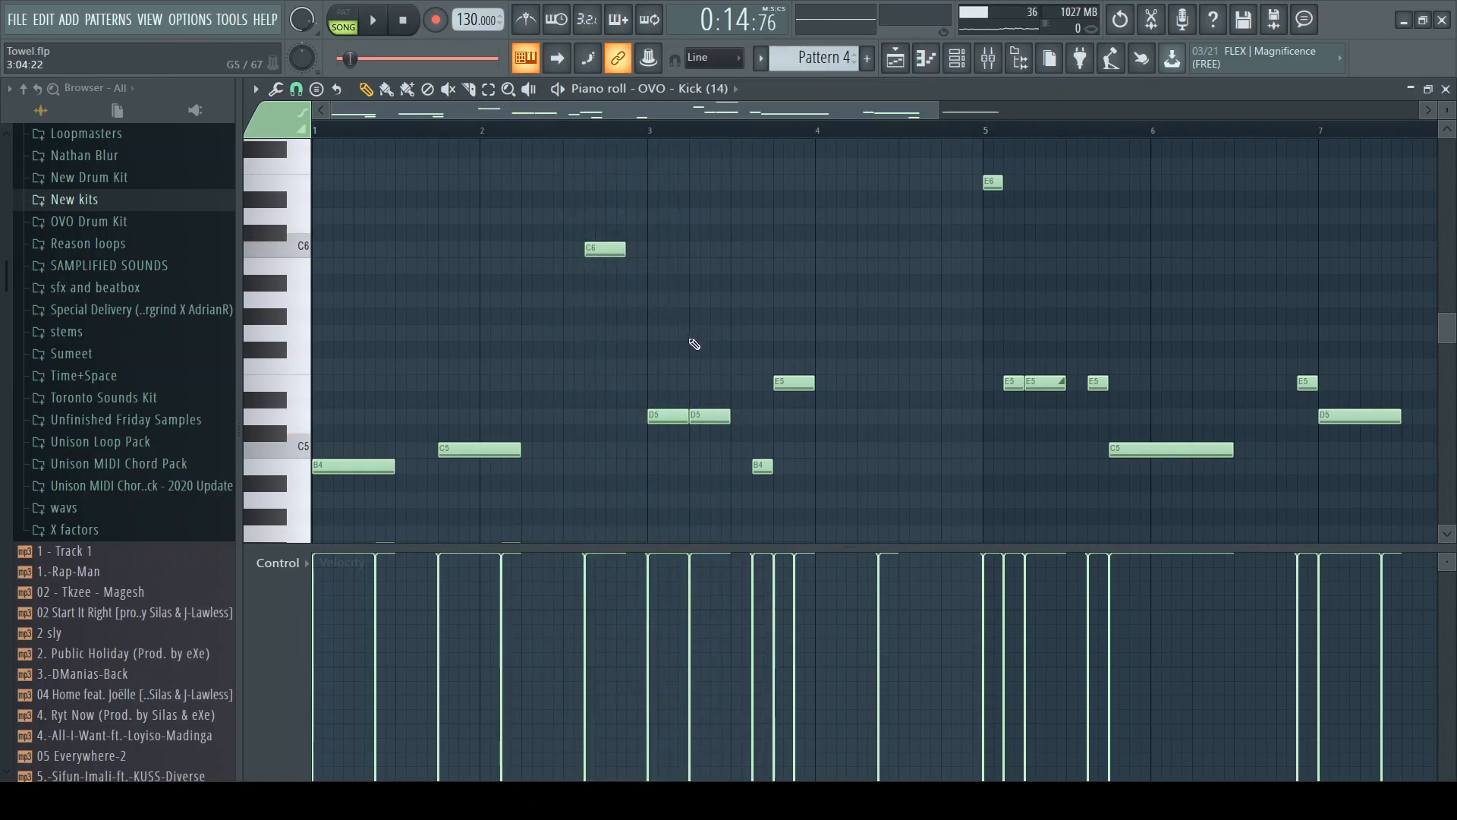
Return to the playlist, mute Tracks 3 and 4, and unmute Track 7
{"action": "key", "text": "F6"}
{"action": "key", "text": "F5"}
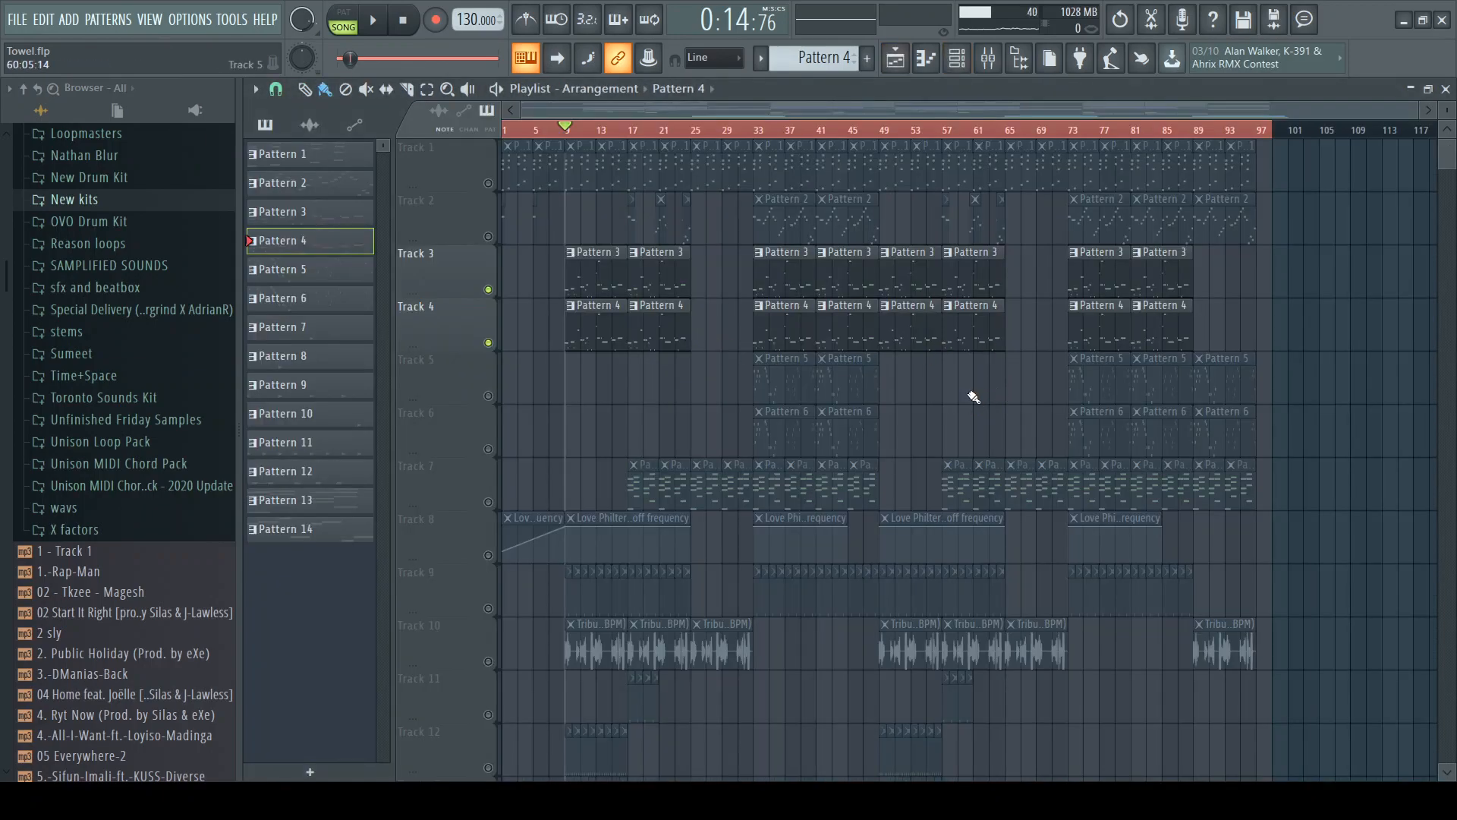
{"action": "left_click", "coordinate": [488, 342]}
{"action": "left_click", "coordinate": [488, 289]}
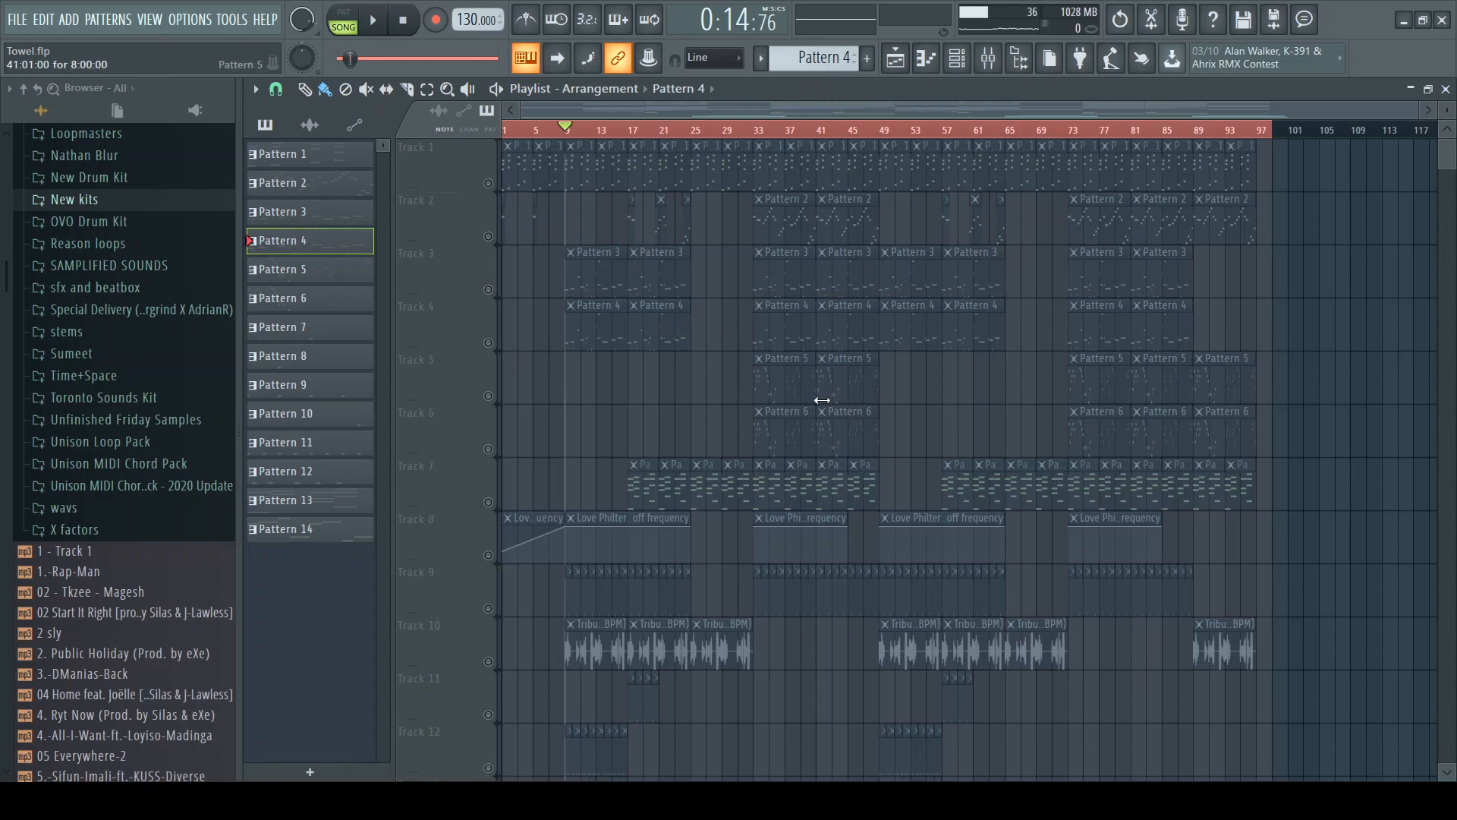
{"action": "scroll", "coordinate": [822, 400], "scroll_direction": "down", "scroll_amount": 1}
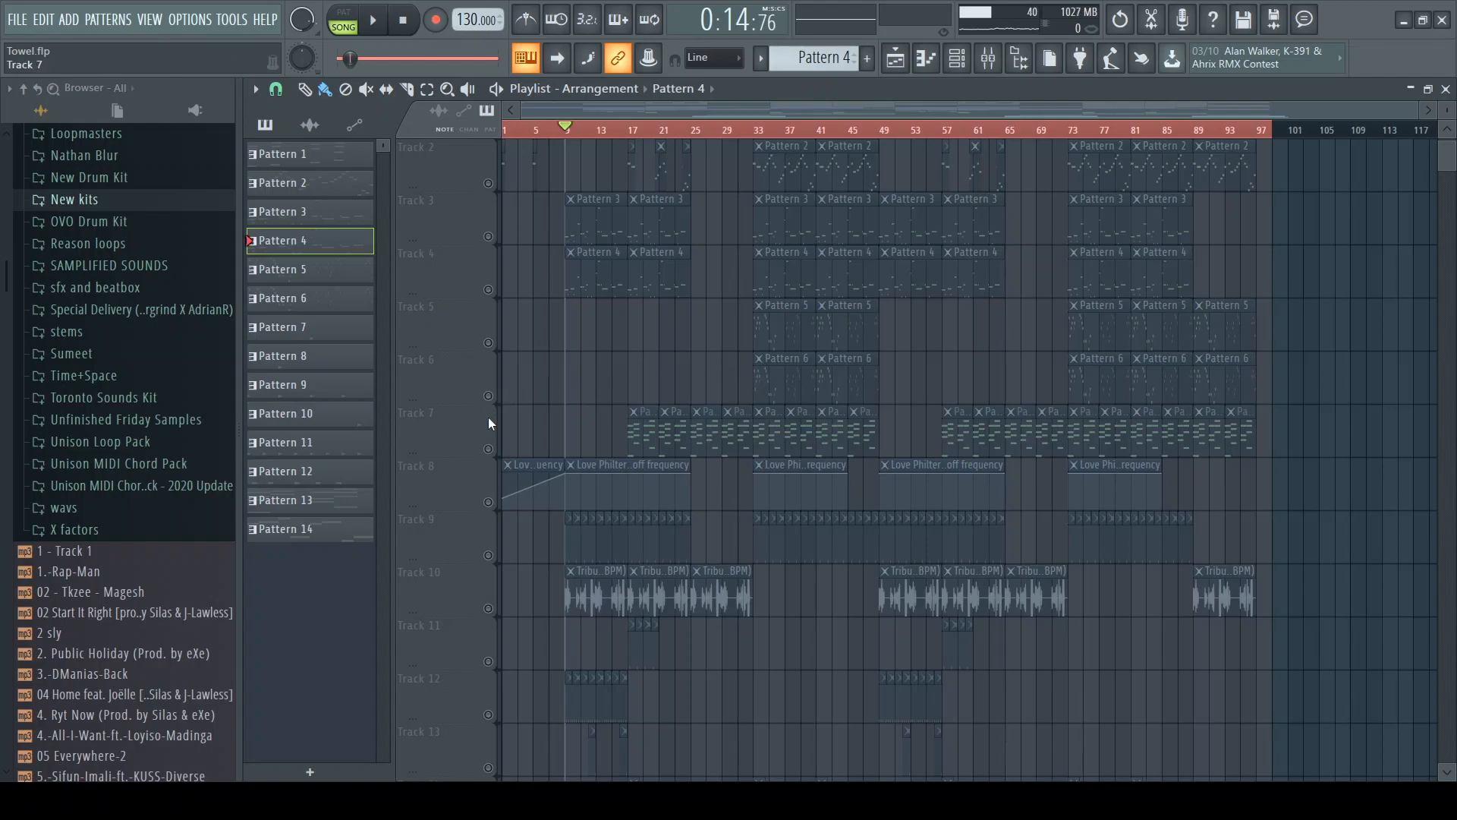
{"action": "left_click", "coordinate": [489, 449]}
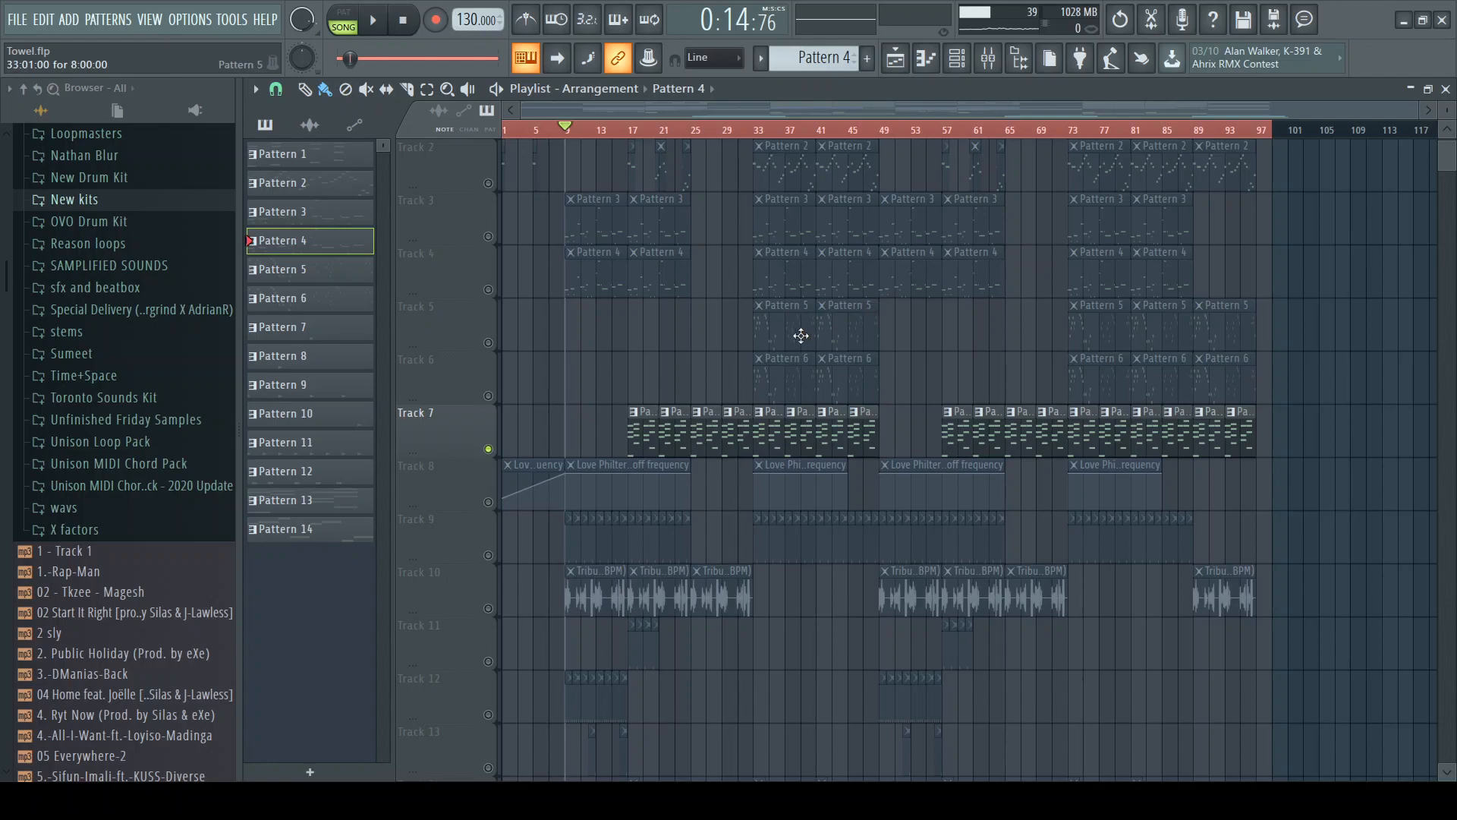
Play Track 7 alone from bar 16 and stop playback
{"action": "left_click", "coordinate": [641, 130]}
{"action": "key", "text": "space"}
{"action": "key", "text": "KP_Divide"}
{"action": "key", "text": "KP_Divide"}
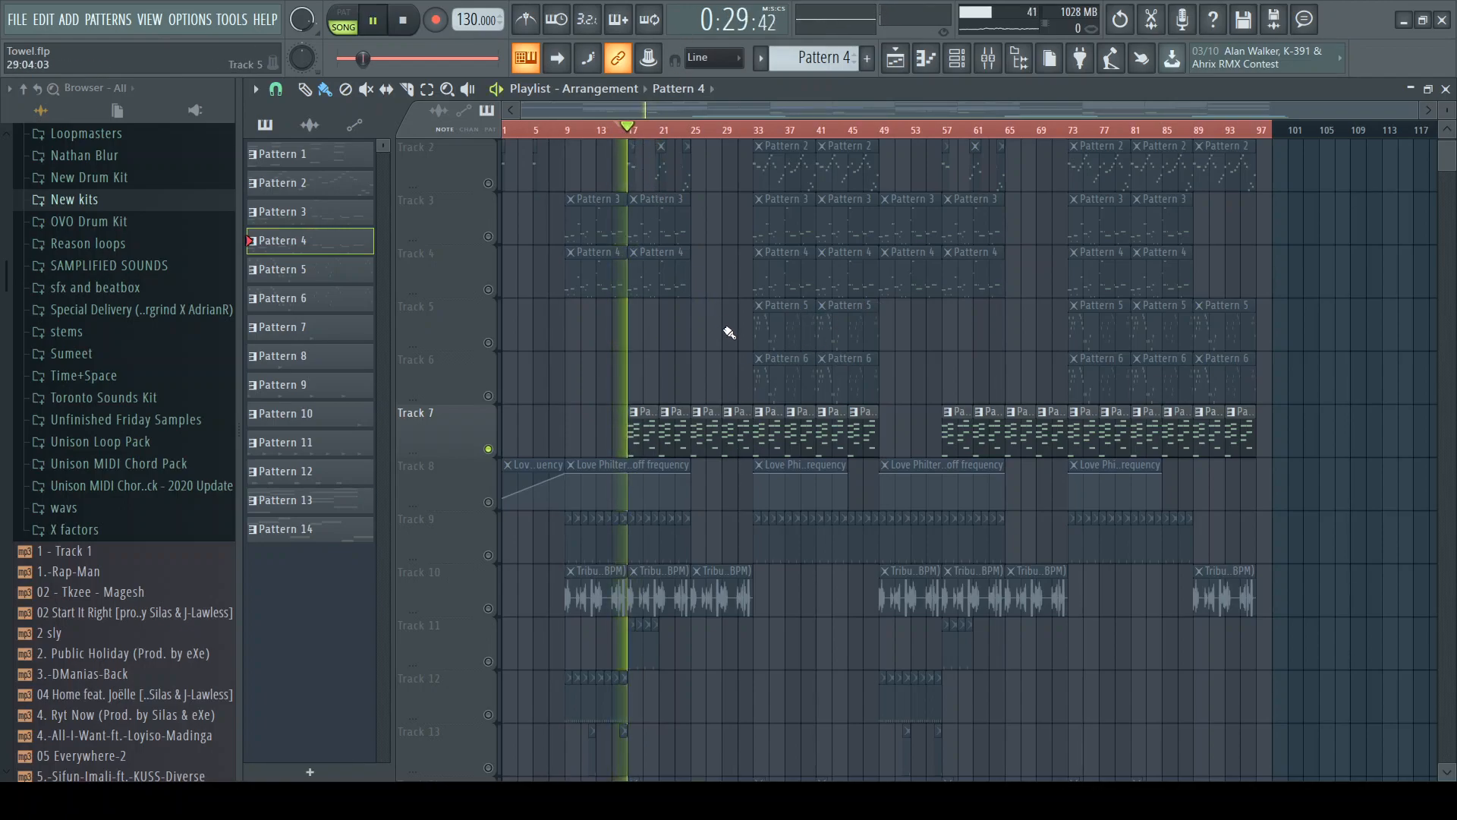
{"action": "scroll", "coordinate": [731, 336], "scroll_direction": "up", "scroll_amount": 1}
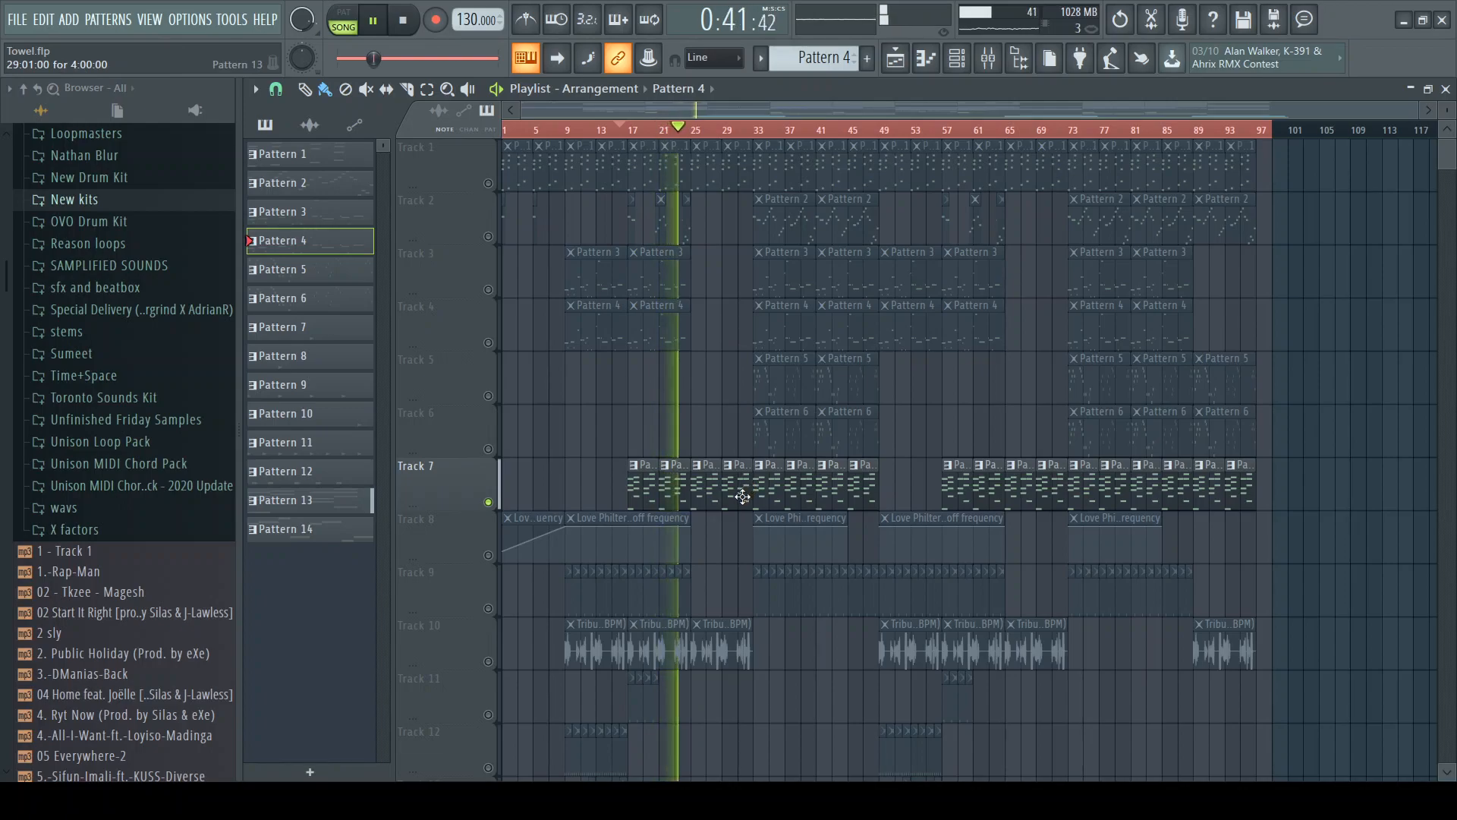
{"action": "key", "text": "space"}
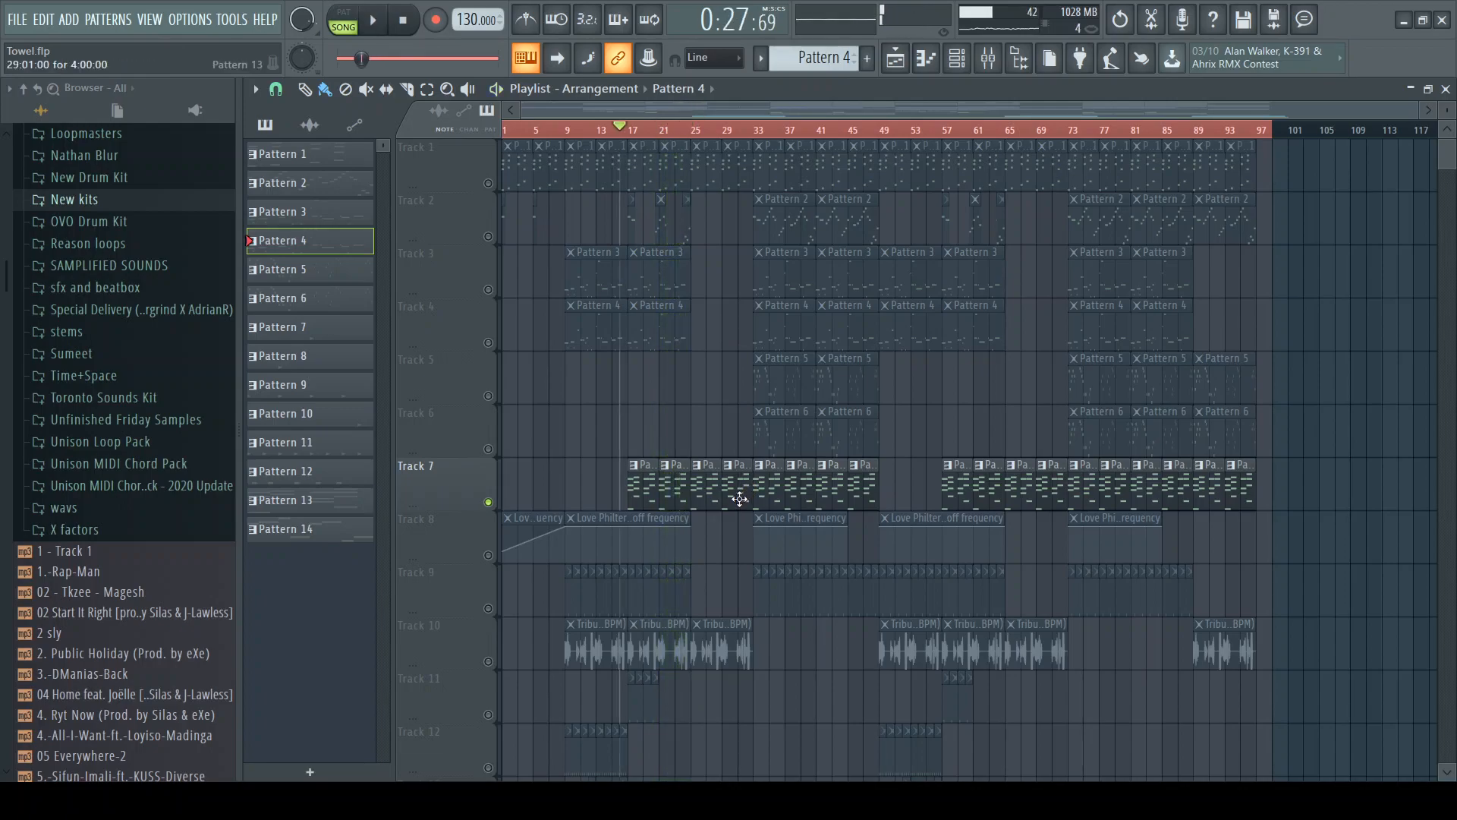
Set the playback position to bar 17 and examine Pattern 13's TruePianos x64_2 chord notes from bar 1
{"action": "left_click", "coordinate": [631, 132]}
{"action": "double_click", "coordinate": [652, 489]}
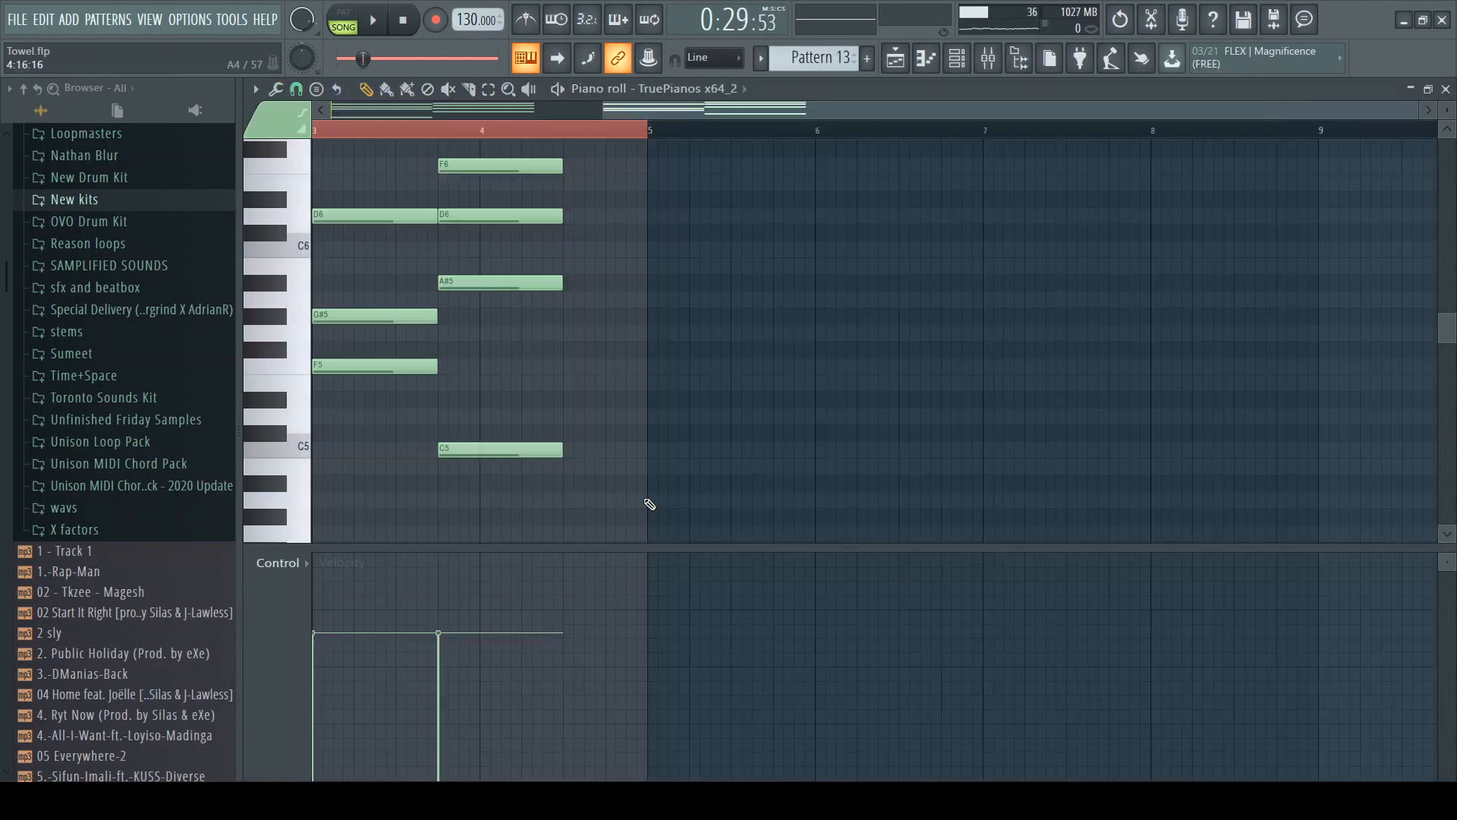
{"action": "scroll", "coordinate": [678, 322], "scroll_direction": "down", "scroll_amount": 3}
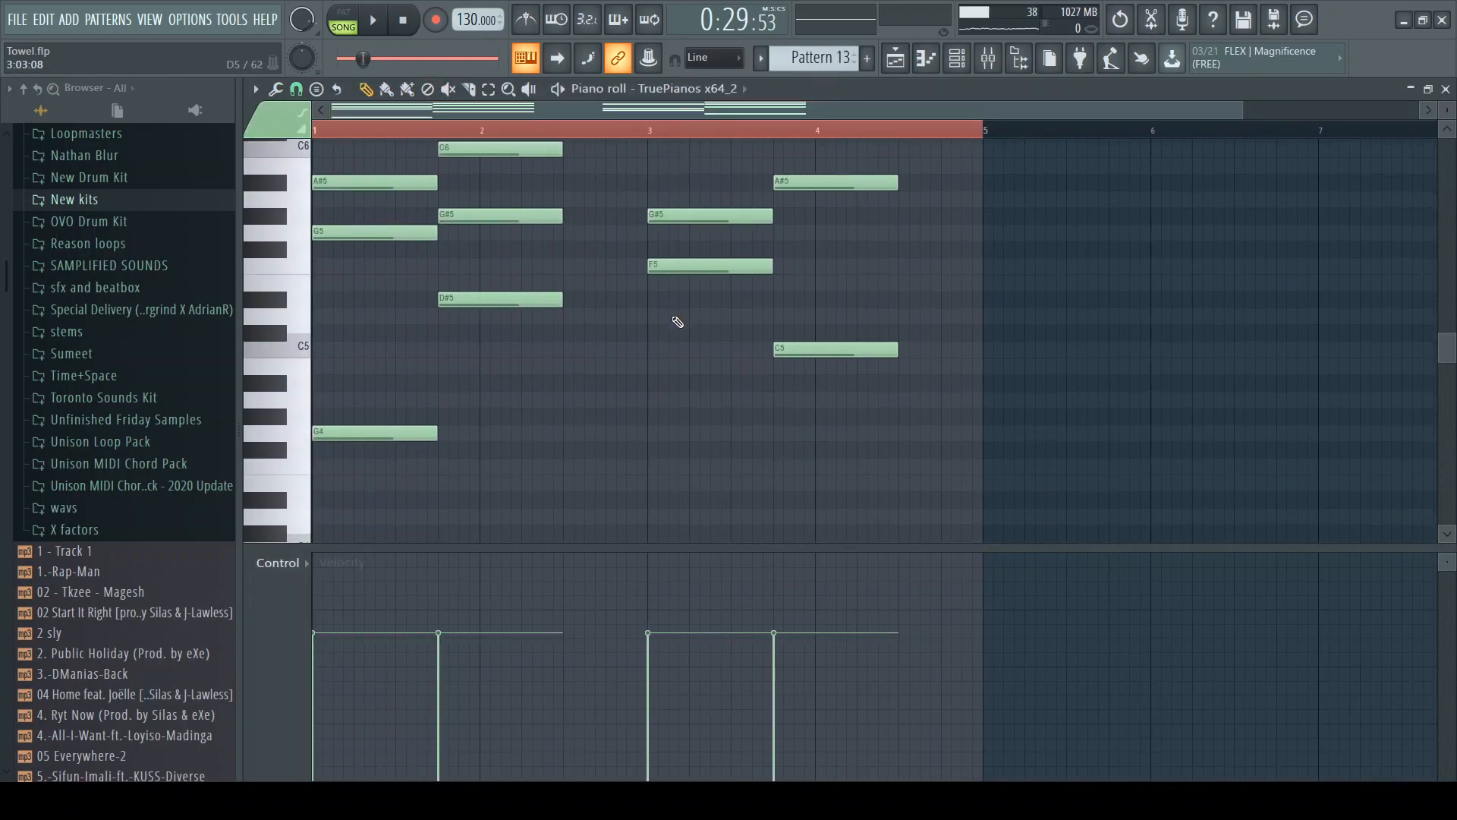
Return to the playlist, unmute Track 1 and play it together with Track 7 from bar 17
{"action": "key", "text": "F5"}
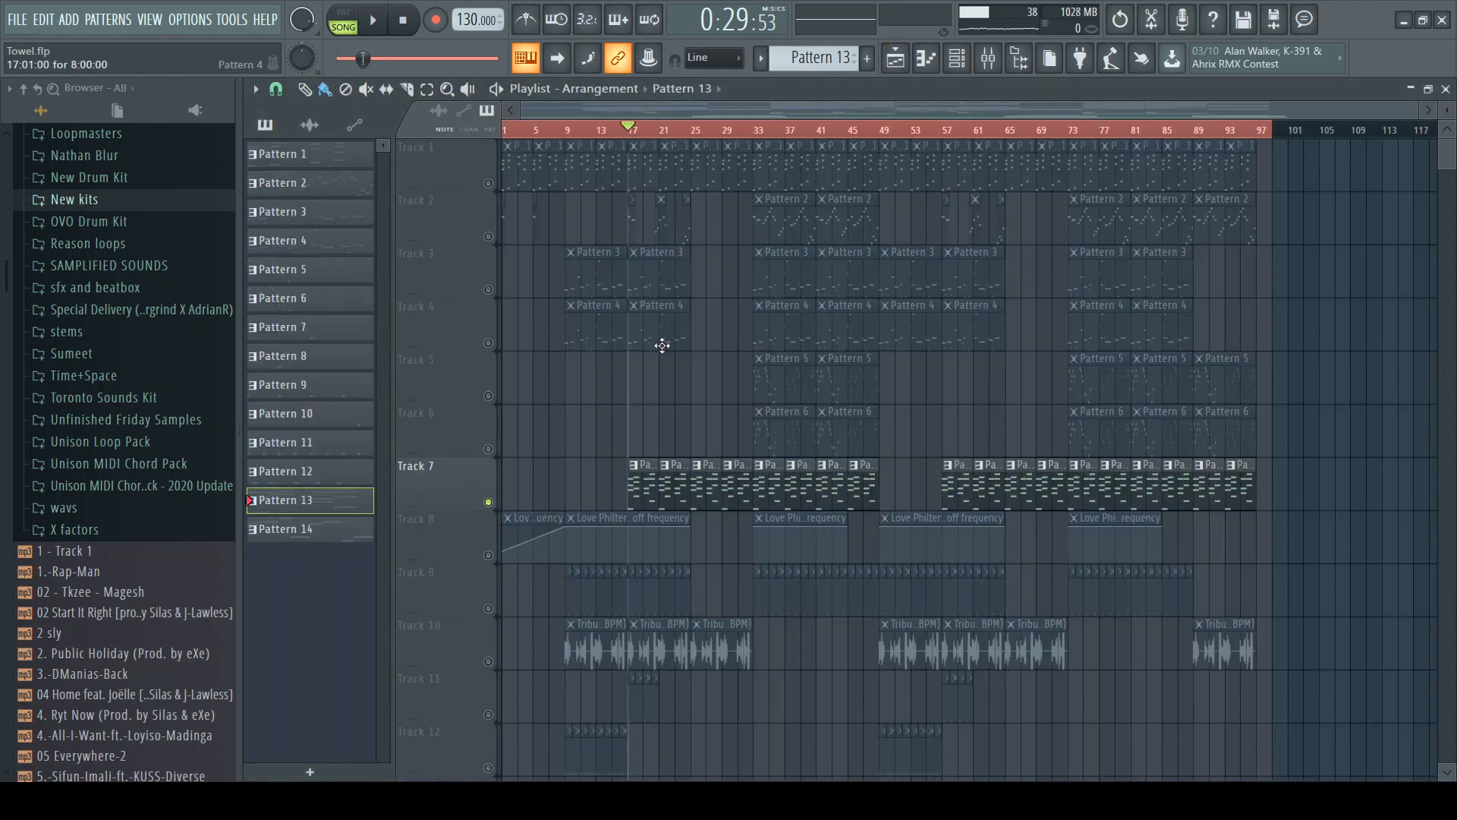
{"action": "left_click", "coordinate": [488, 183]}
{"action": "key", "text": "space"}
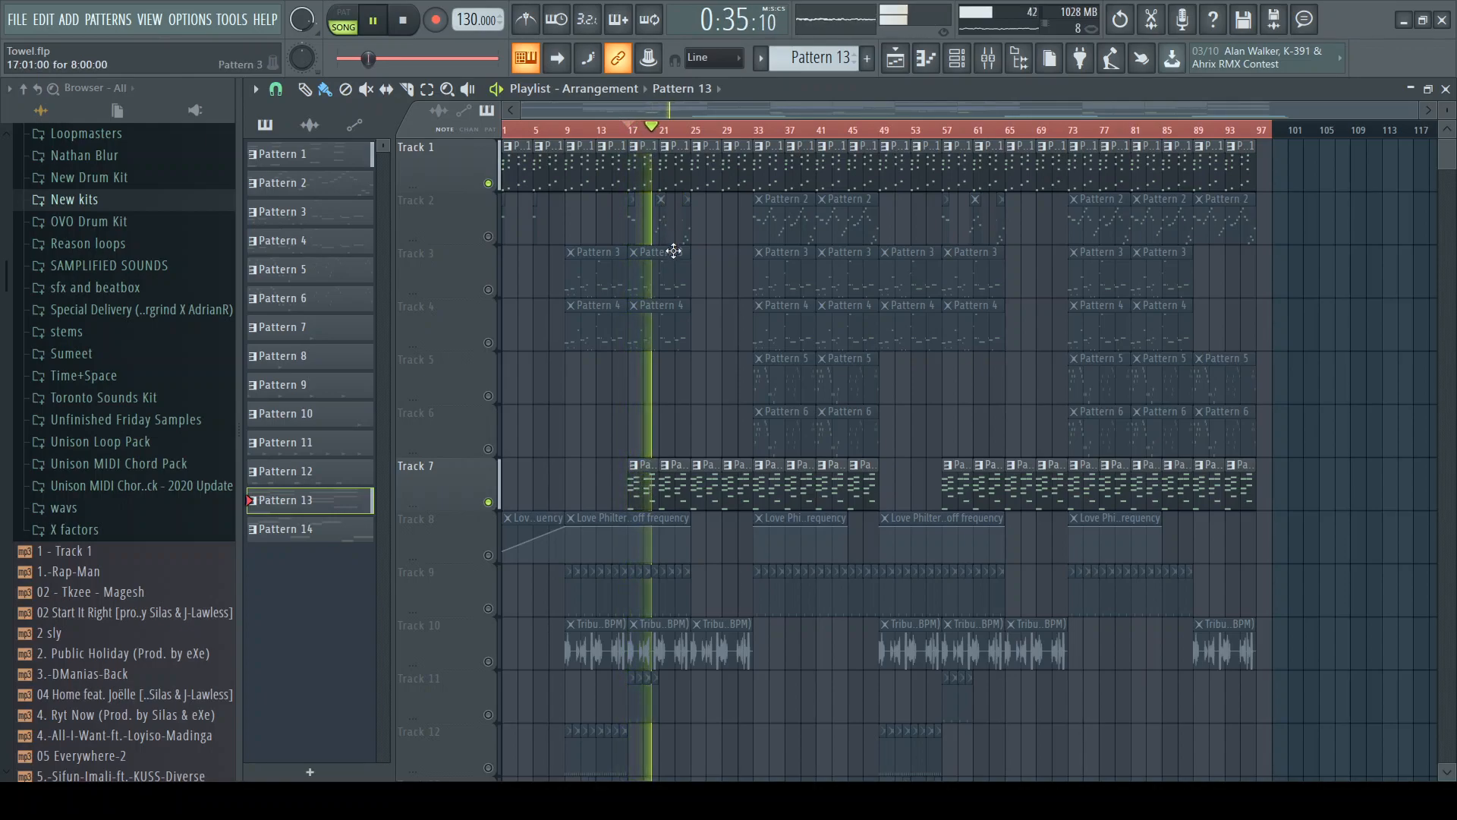
{"action": "key", "text": "space"}
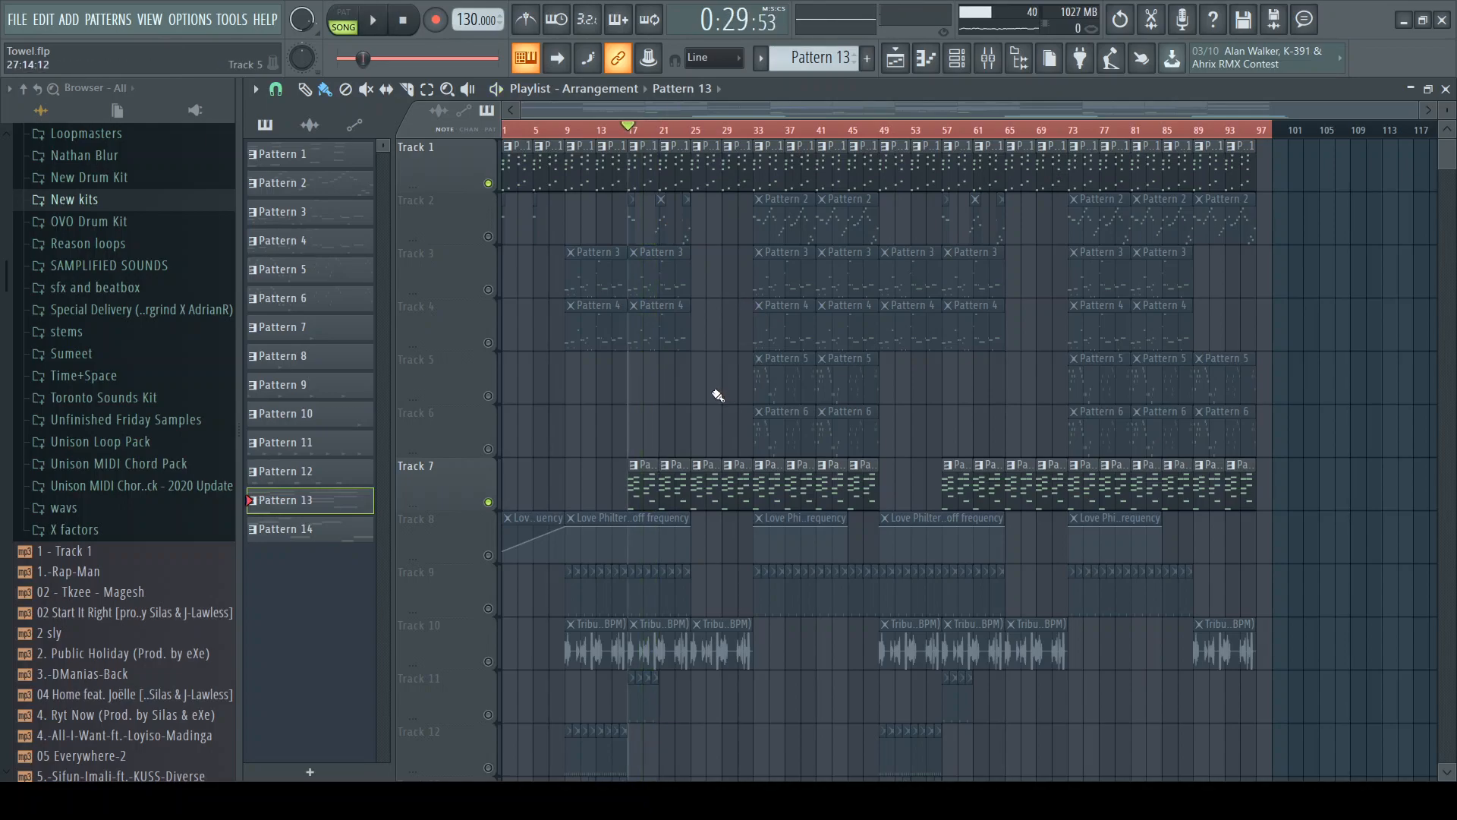
Open the mixer and inspect the TruePianos x64_2 instrument with its Sapphire module, closing it when done
{"action": "key", "text": "F9"}
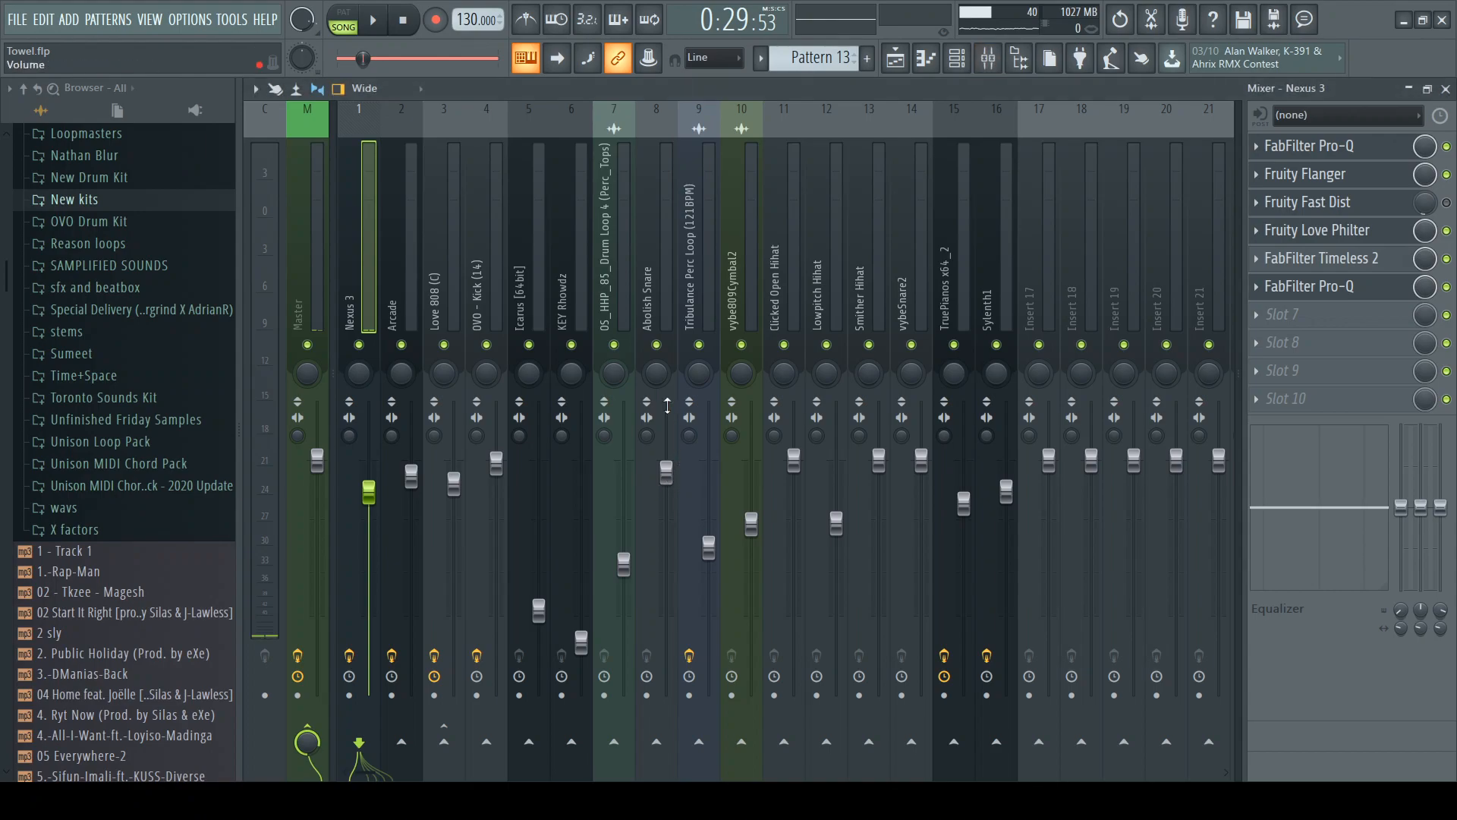
{"action": "key", "text": "F6"}
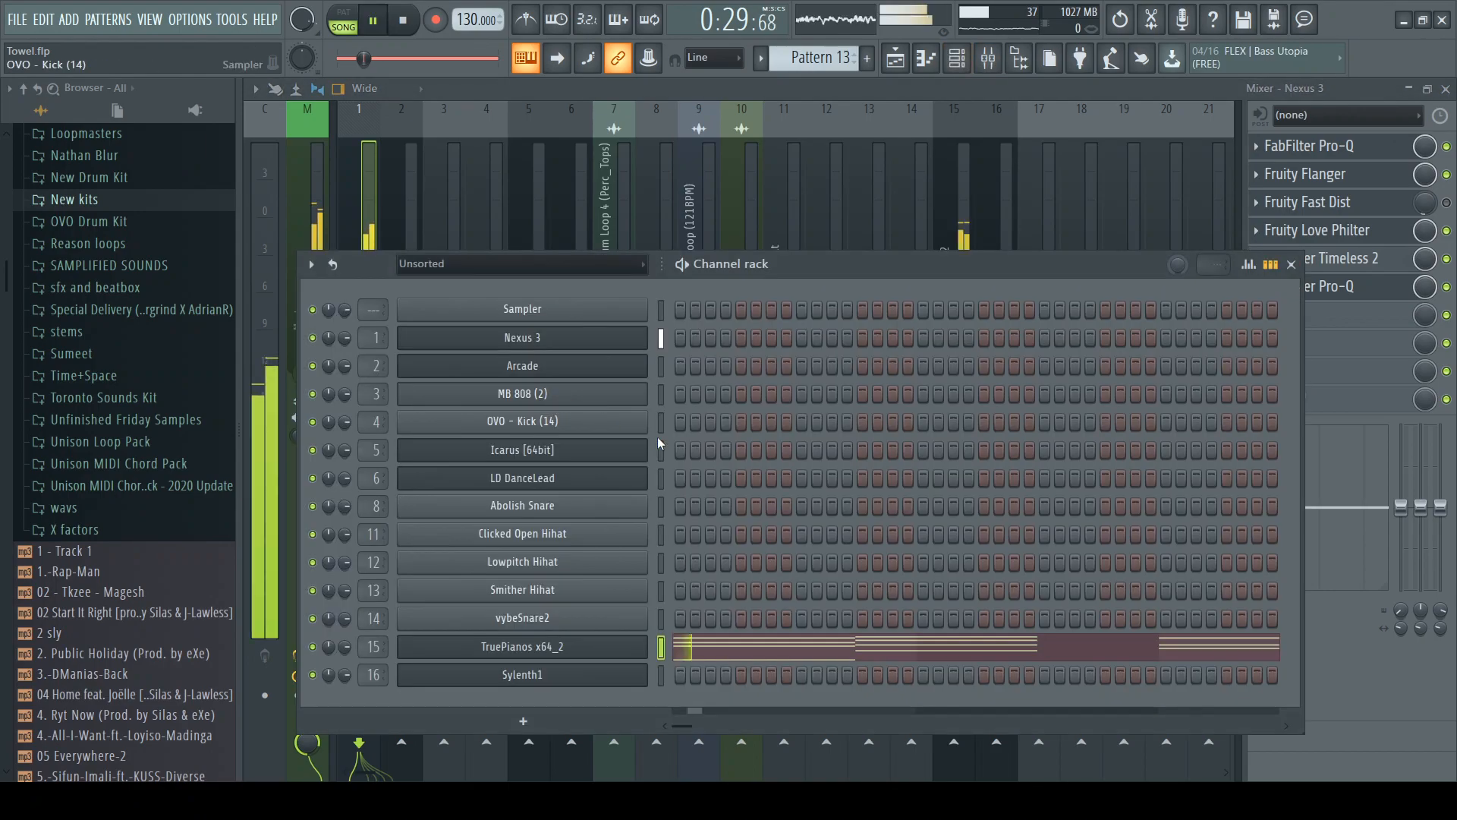
{"action": "left_click", "coordinate": [630, 651]}
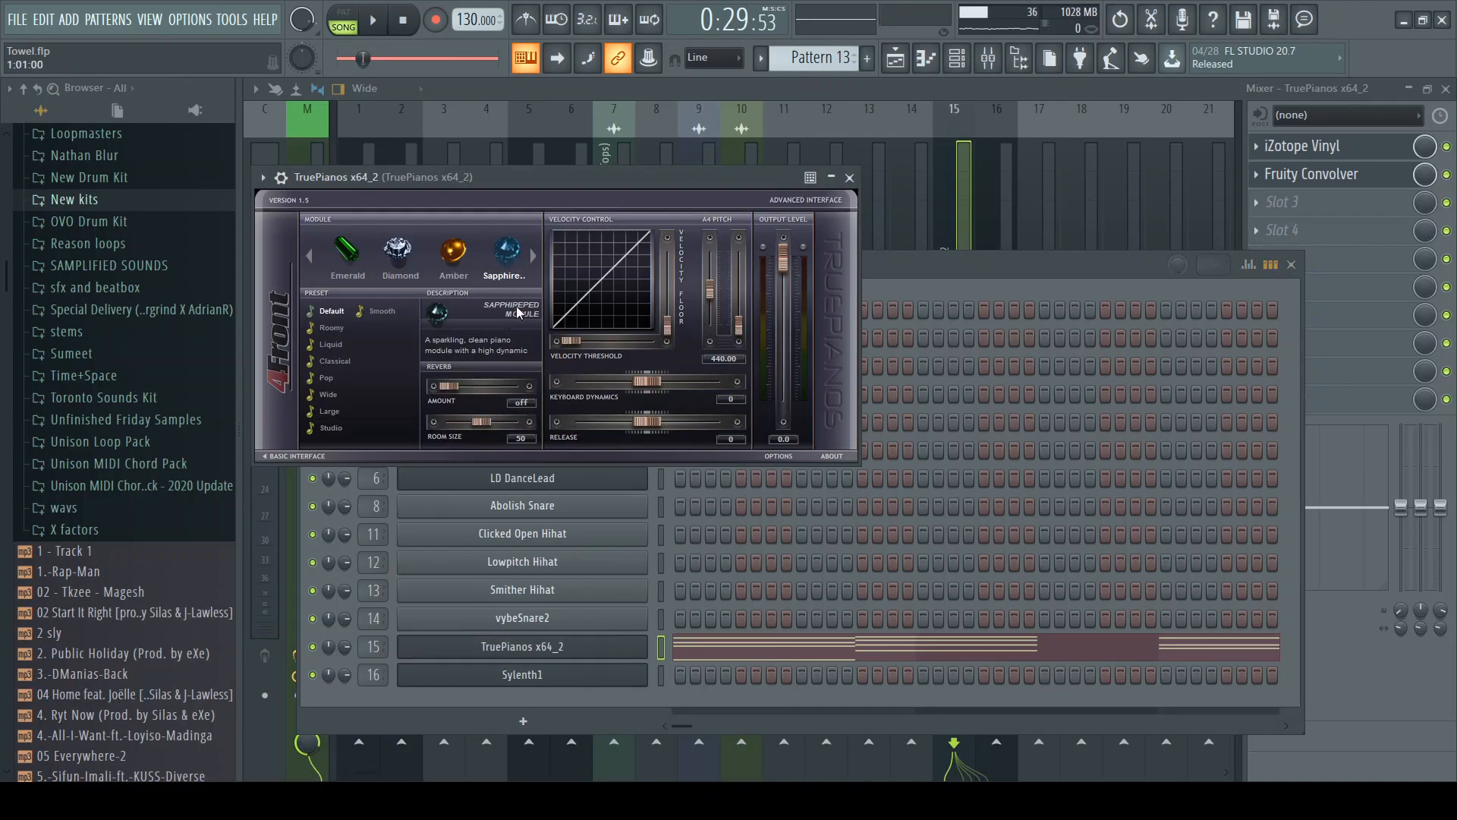
{"action": "left_click", "coordinate": [1175, 119]}
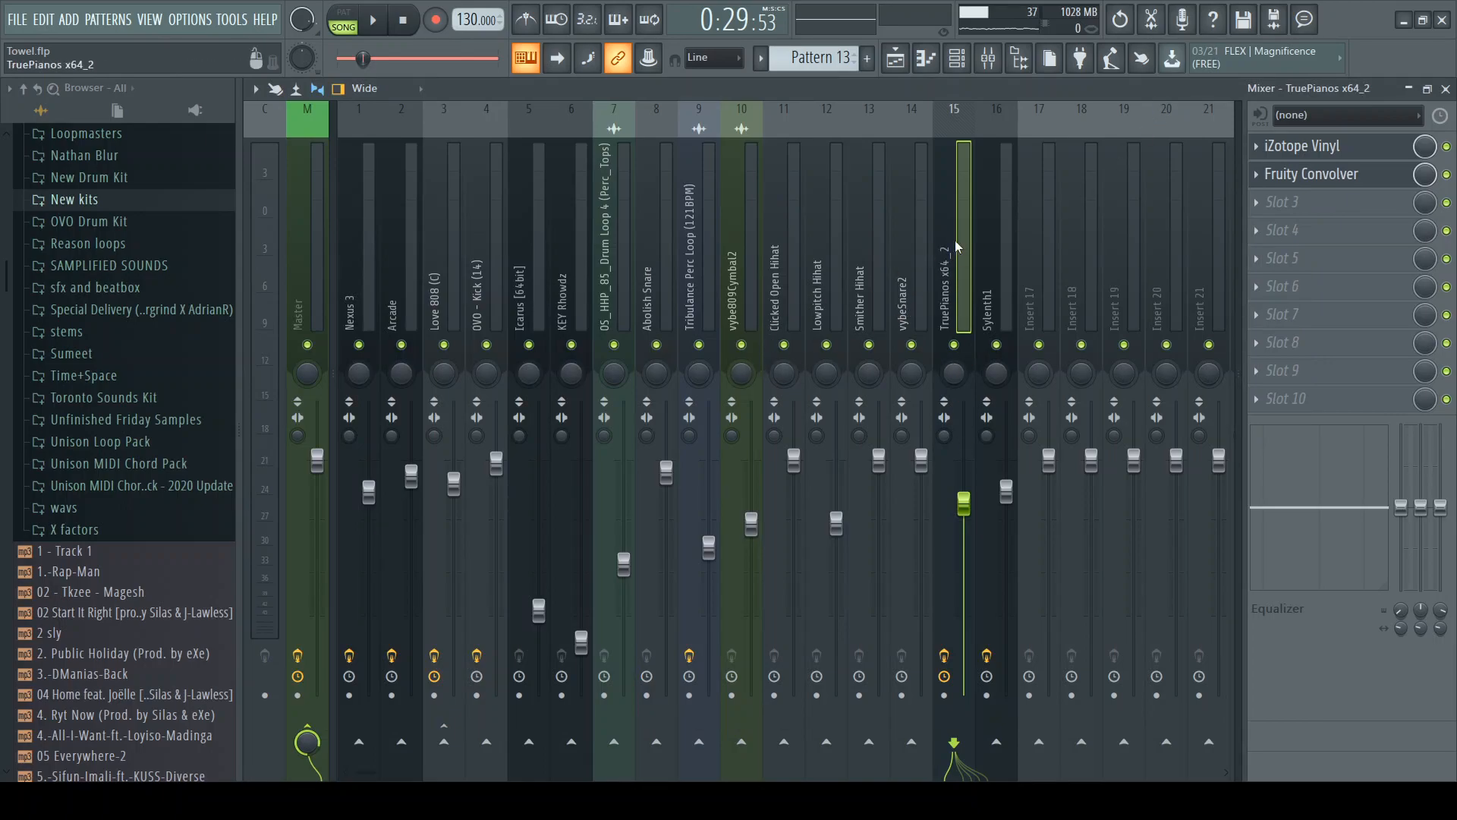
Open iZotope Vinyl on the TruePianos x64_2 mixer track and listen to its effect from bar 17
{"action": "left_click", "coordinate": [1342, 146]}
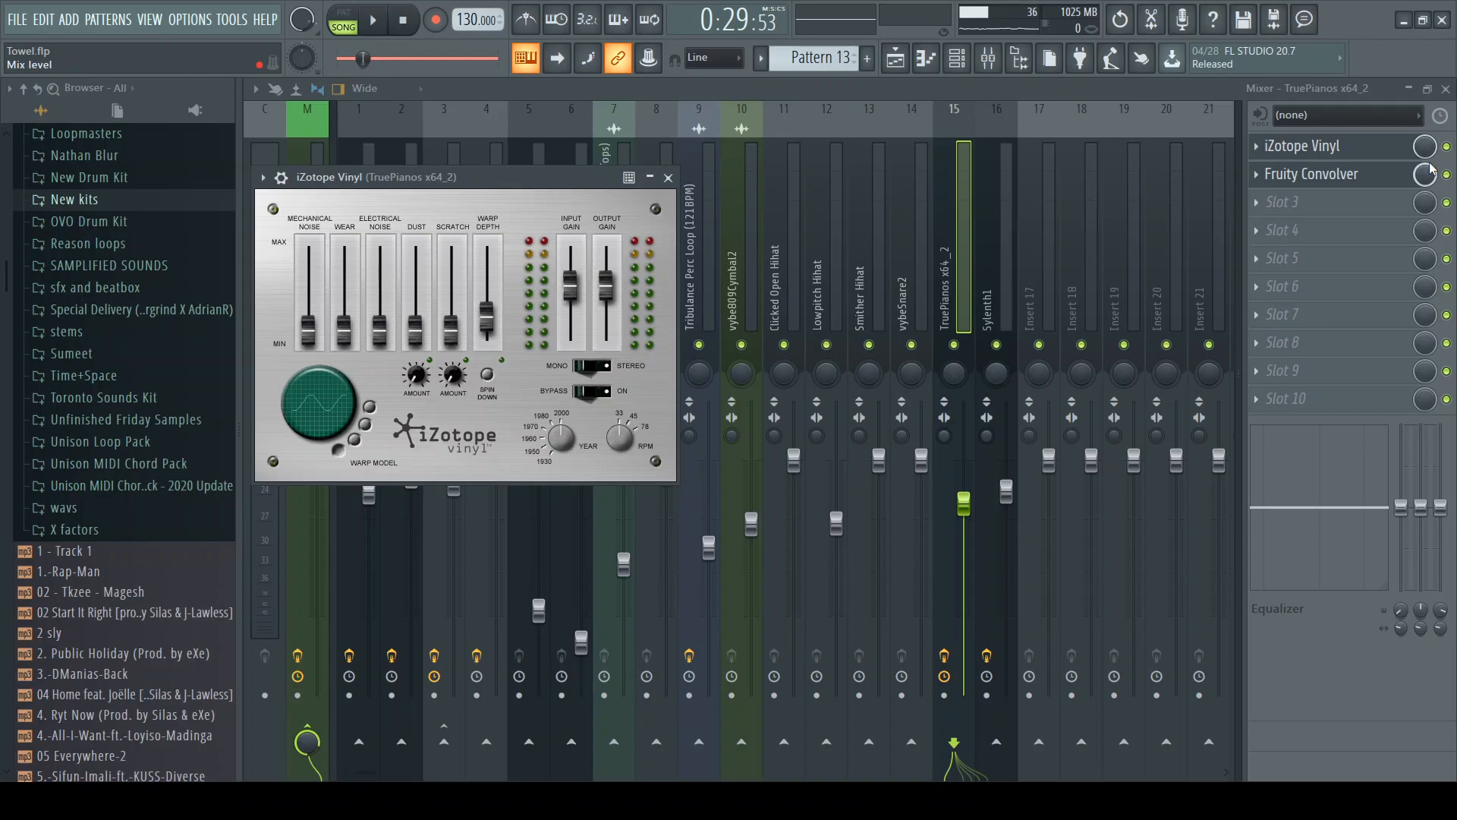
{"action": "key", "text": "space"}
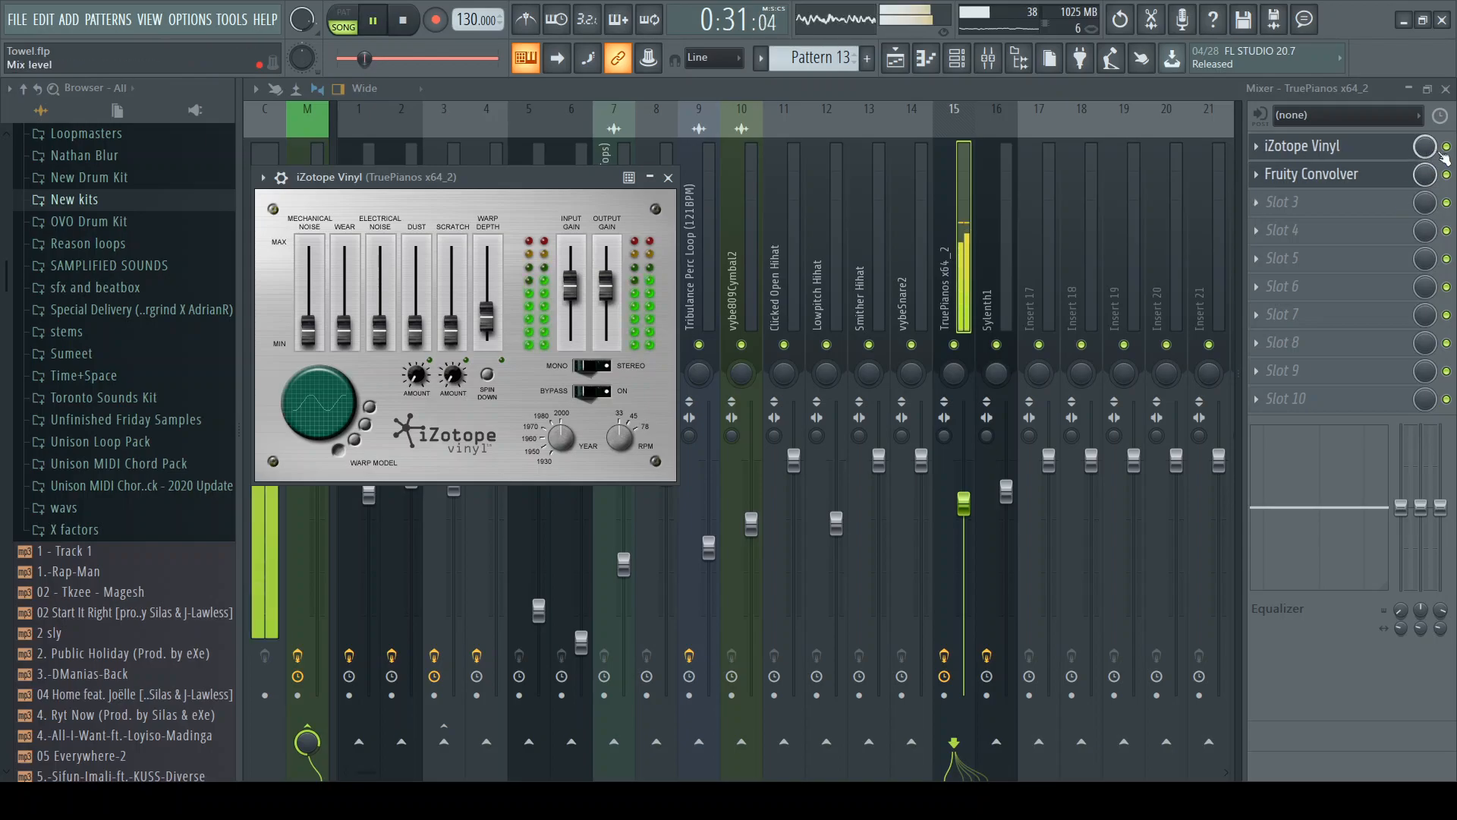
{"action": "key", "text": "space"}
Solo the TruePianos x64_2 mixer track and compare its playback with iZotope Vinyl disabled and re-enabled
{"action": "left_click", "coordinate": [1447, 147]}
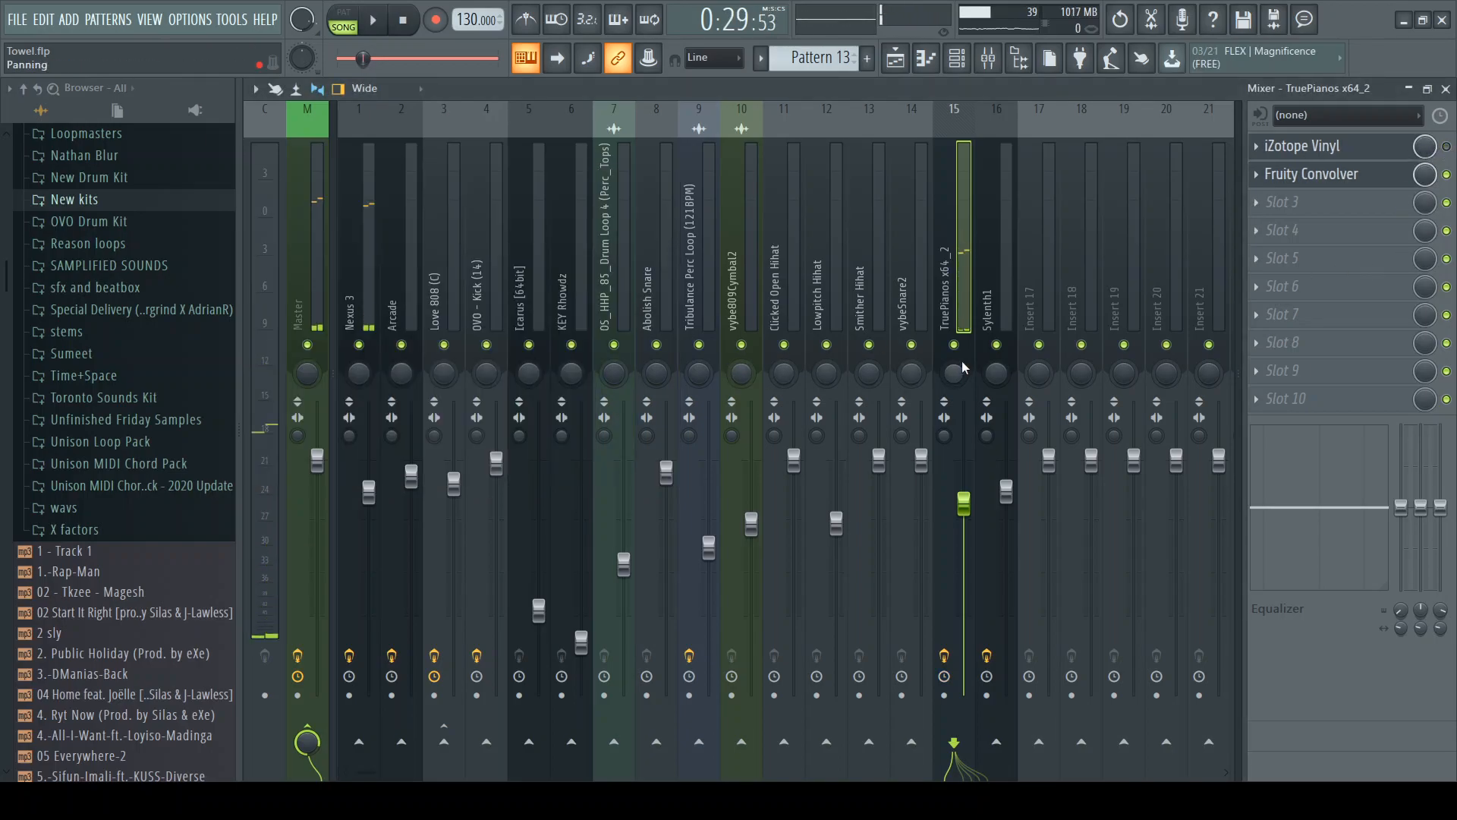
{"action": "key", "text": "space"}
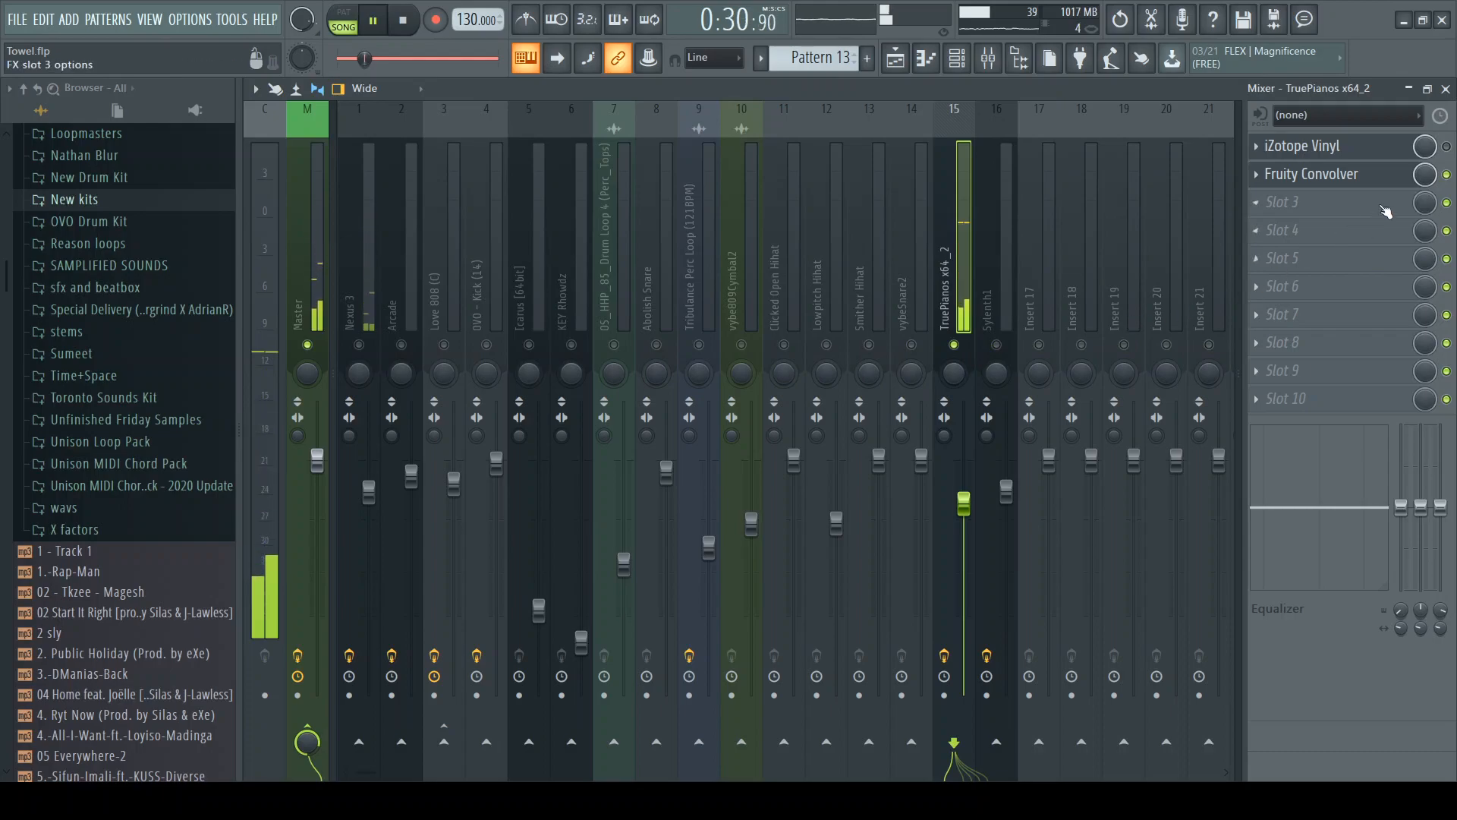
{"action": "left_click", "coordinate": [1447, 146]}
{"action": "key", "text": "space"}
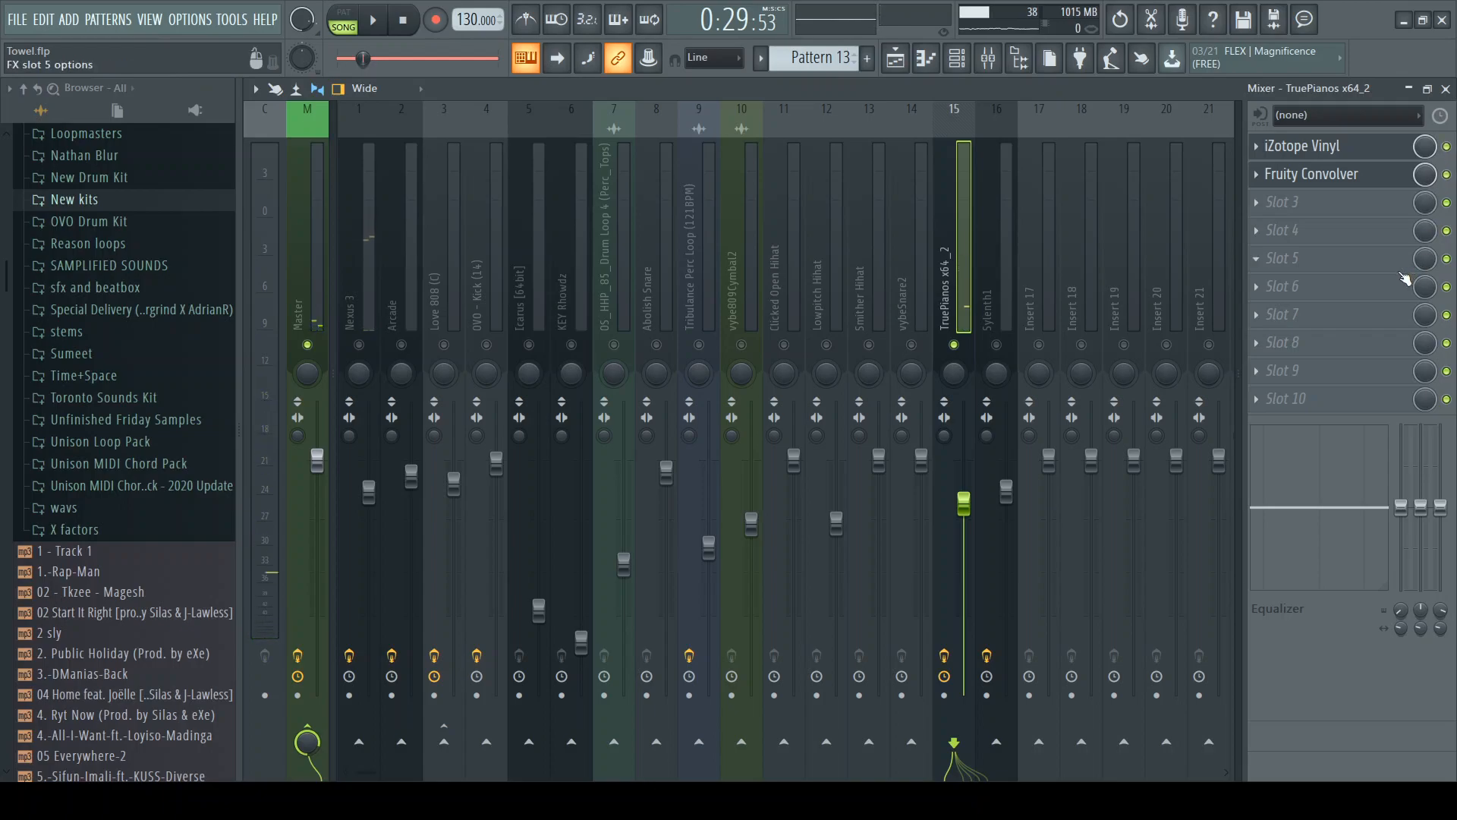
{"action": "key", "text": "space"}
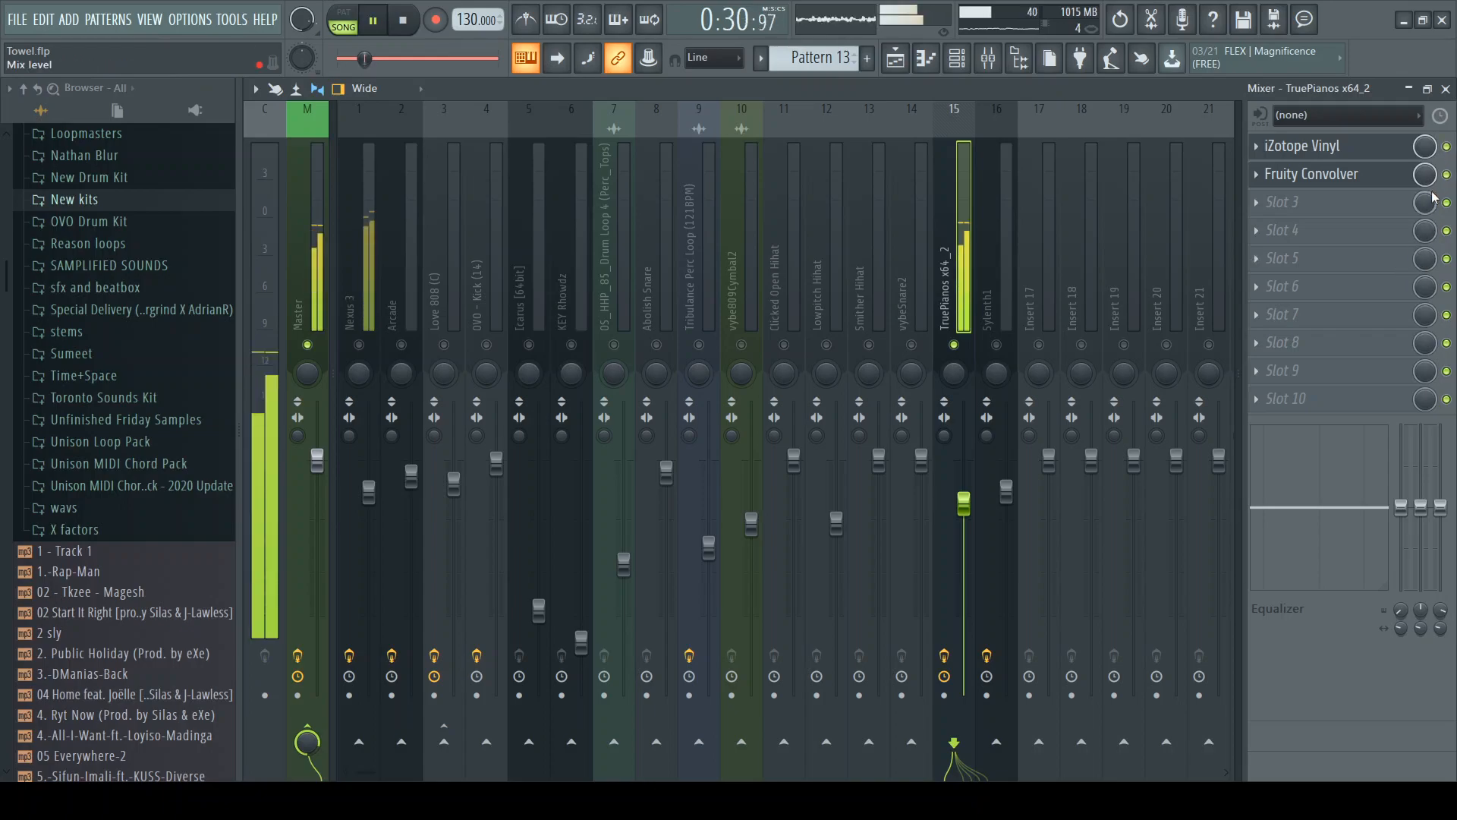
Audition a higher Warp Depth in iZotope Vinyl during playback, bring it down to 22.45 %, and close the effect
{"action": "left_click", "coordinate": [1393, 154]}
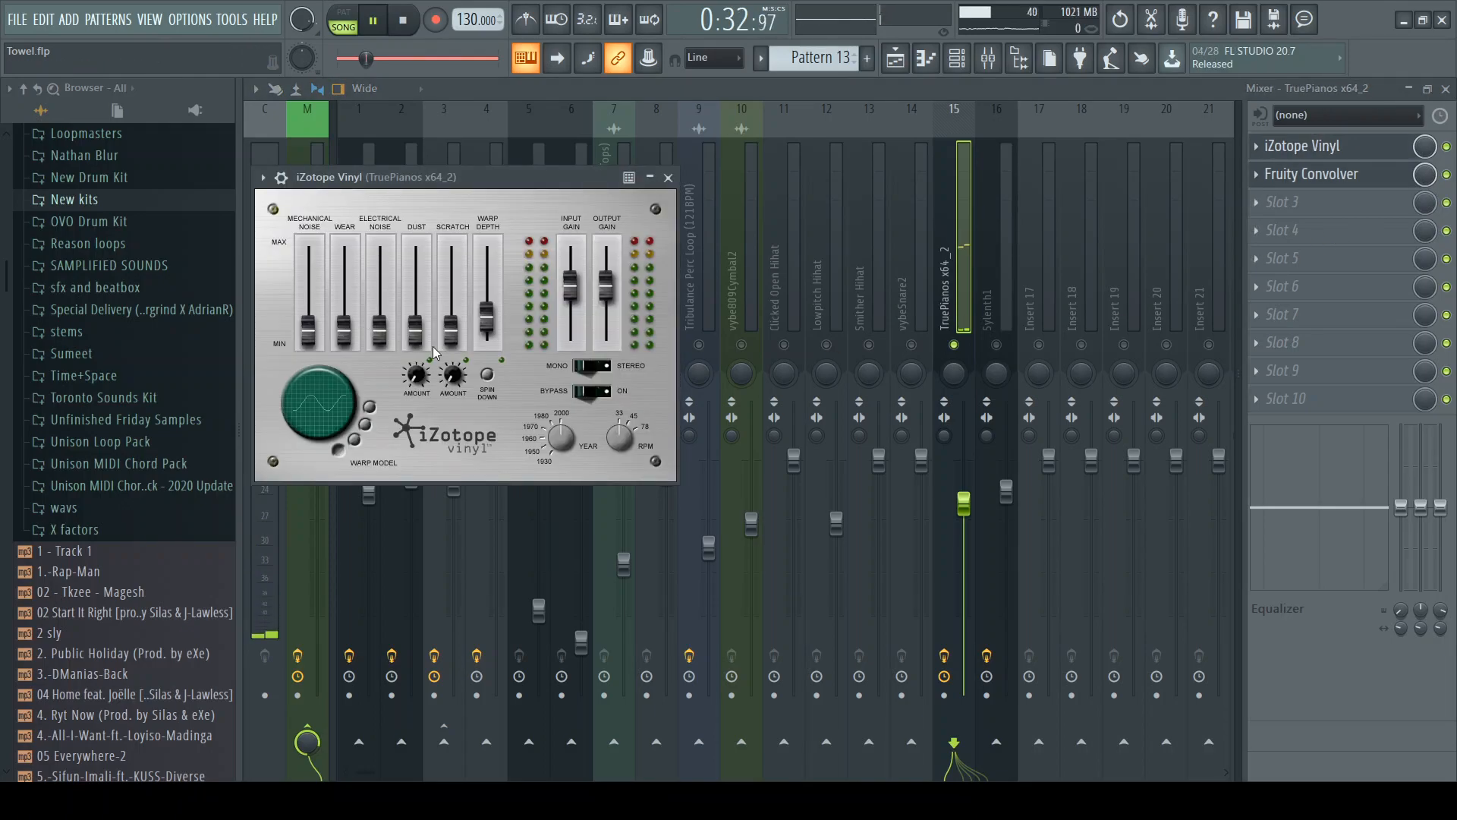
{"action": "left_click_drag", "start_coordinate": [489, 326], "coordinate": [493, 291]}
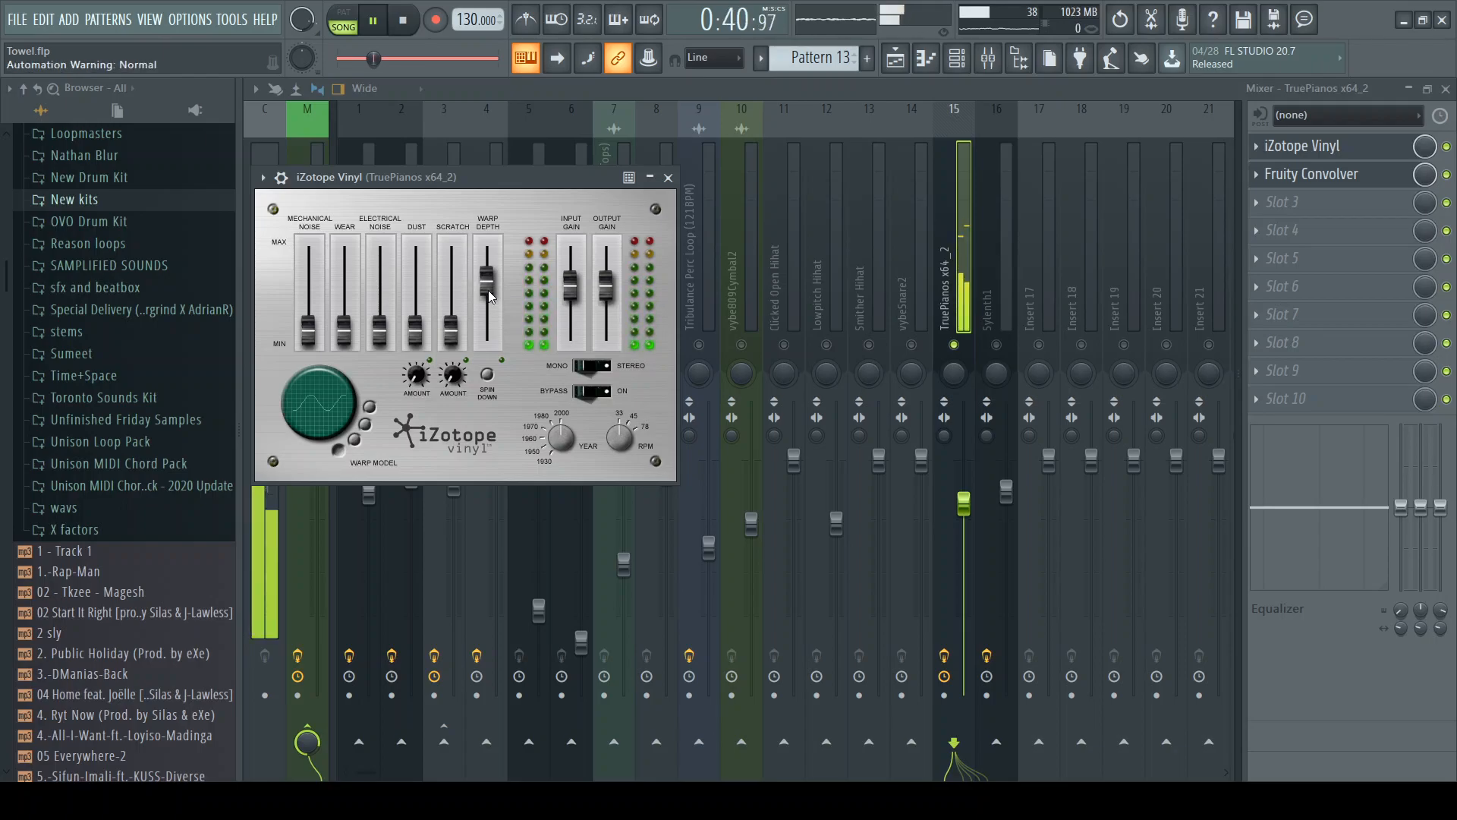
{"action": "left_click_drag", "start_coordinate": [489, 290], "coordinate": [494, 328]}
{"action": "key", "text": "space"}
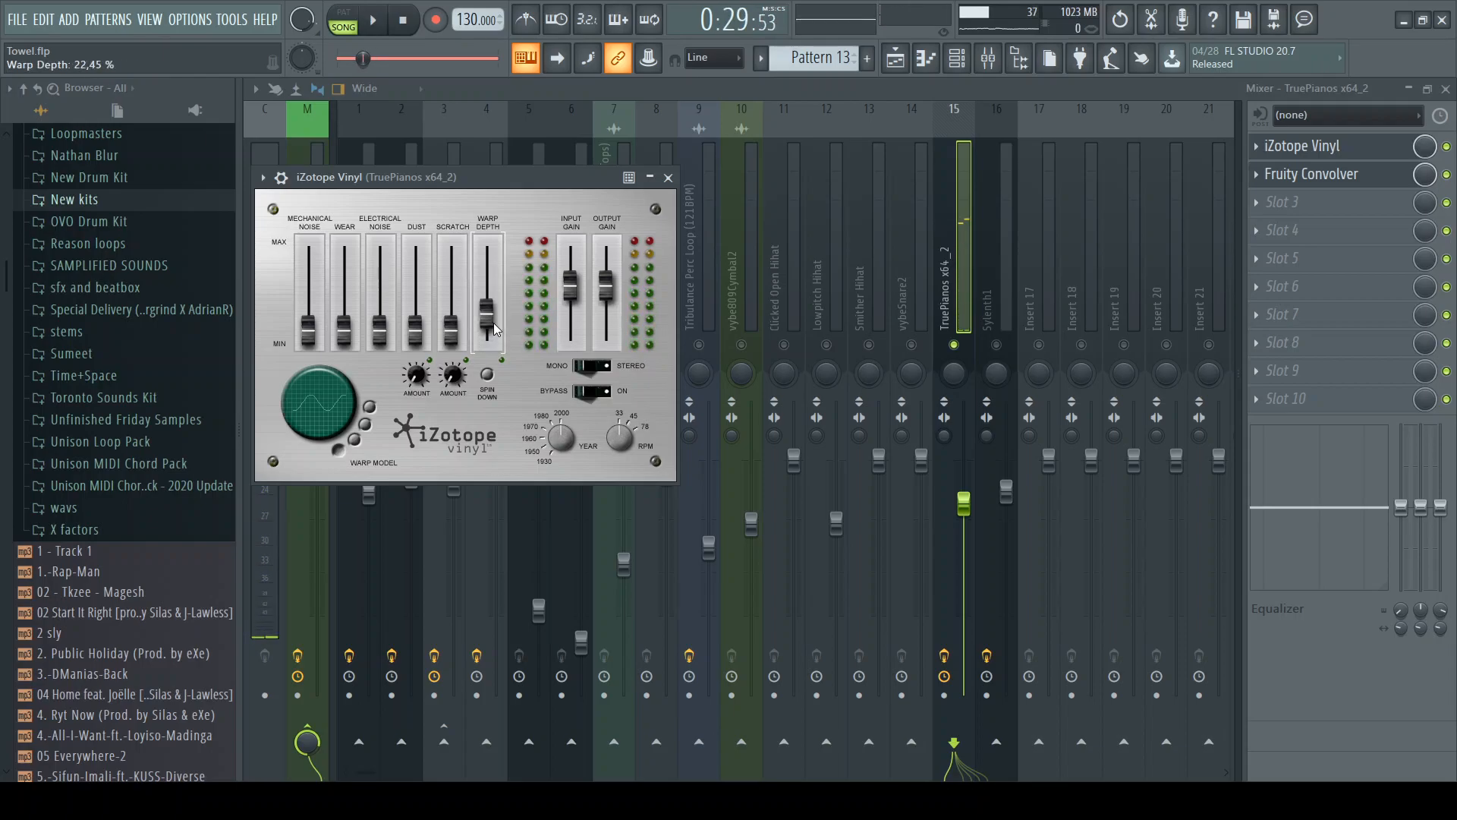
{"action": "left_click", "coordinate": [1184, 96]}
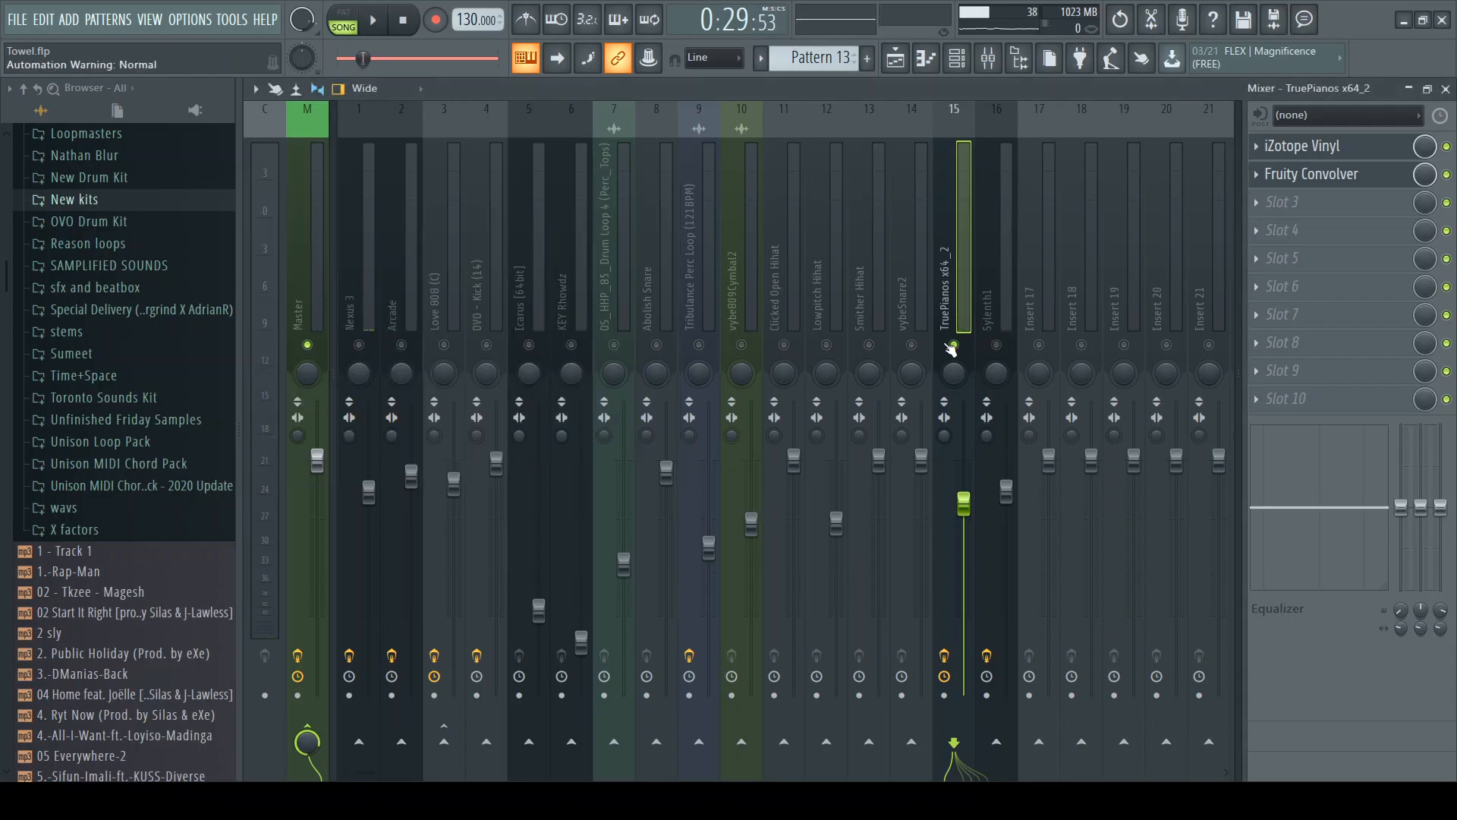
Return to the playlist, solo Track 5 and set the playback position to bar 33
{"action": "key", "text": "F6"}
{"action": "key", "text": "F5"}
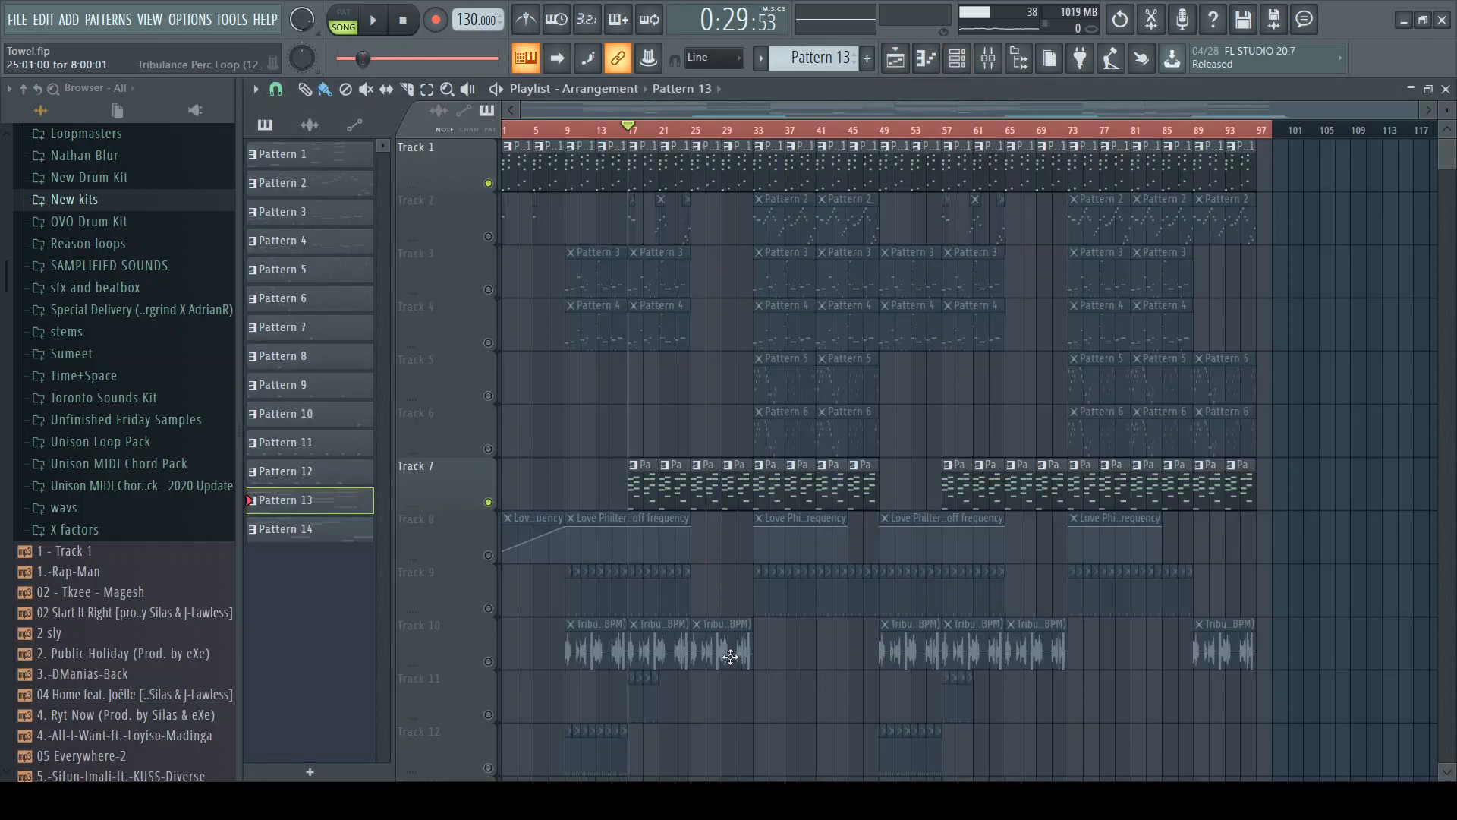
{"action": "right_click", "coordinate": [488, 395]}
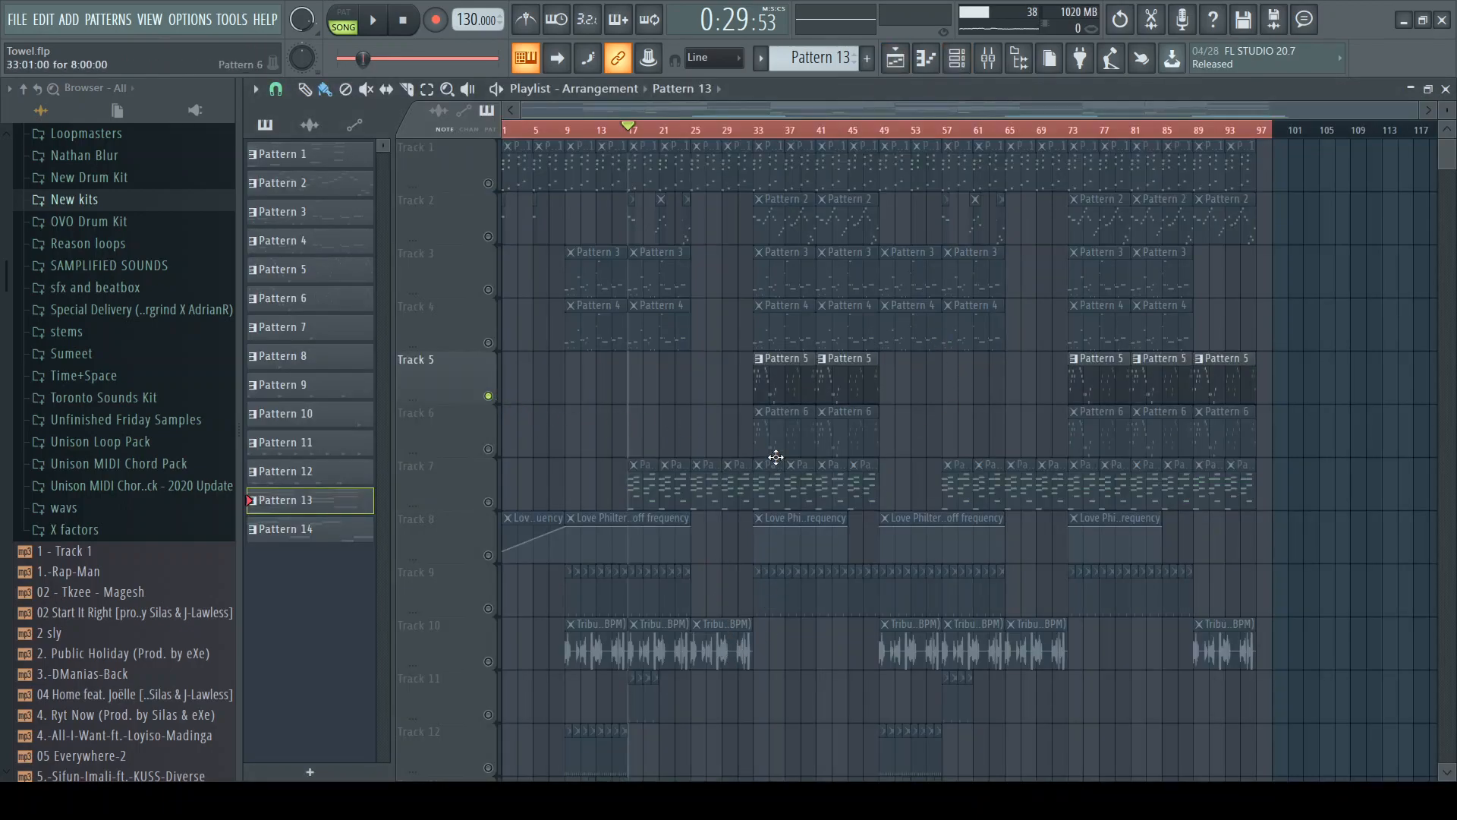
{"action": "left_click", "coordinate": [759, 131]}
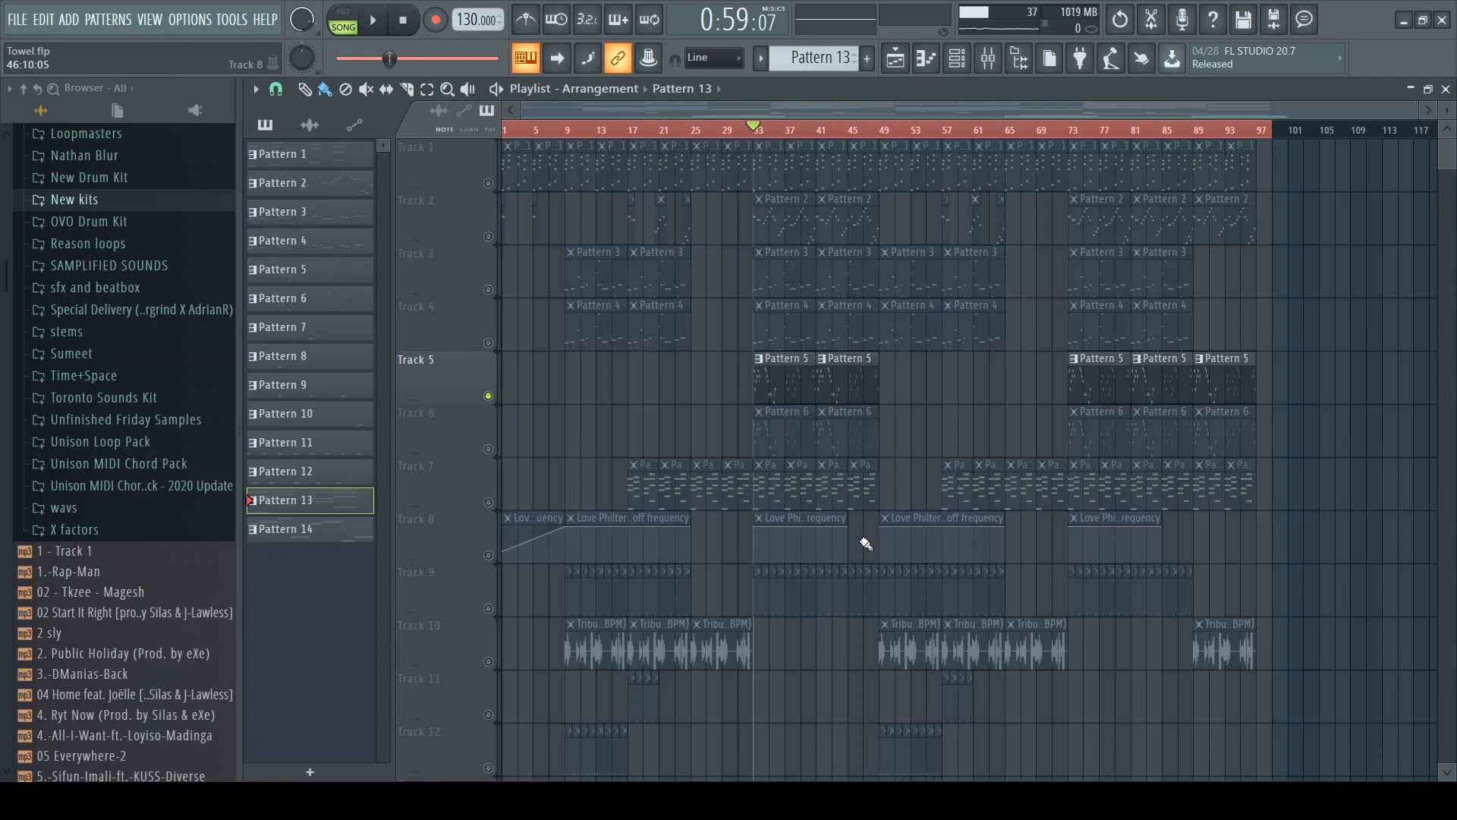
Clear the solo on the TruePianos x64_2 mixer track and play the soloed Track 5 from bar 33
{"action": "key", "text": "space"}
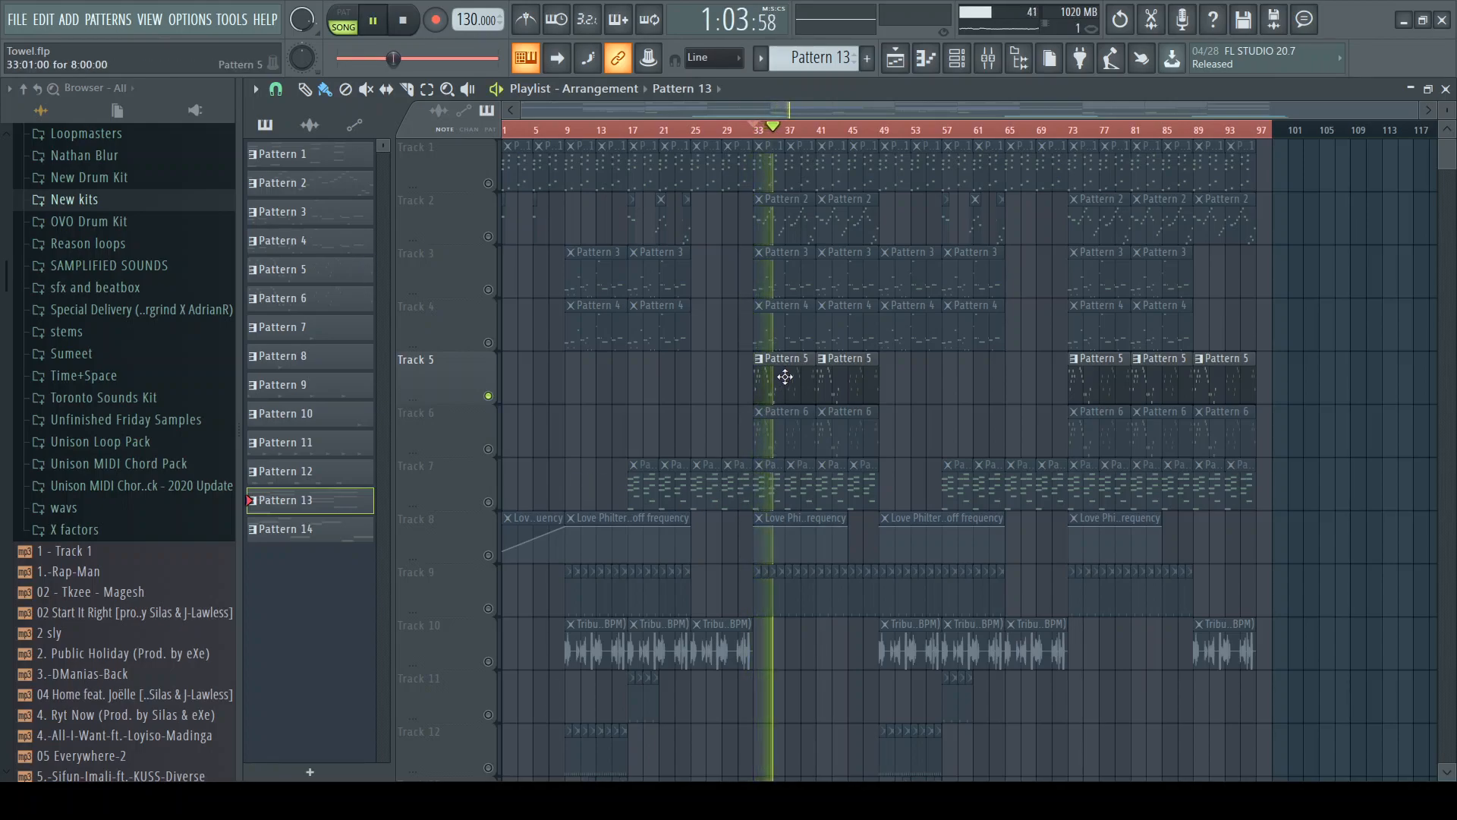
{"action": "key", "text": "F9"}
{"action": "key", "text": "space"}
{"action": "right_click", "coordinate": [956, 345]}
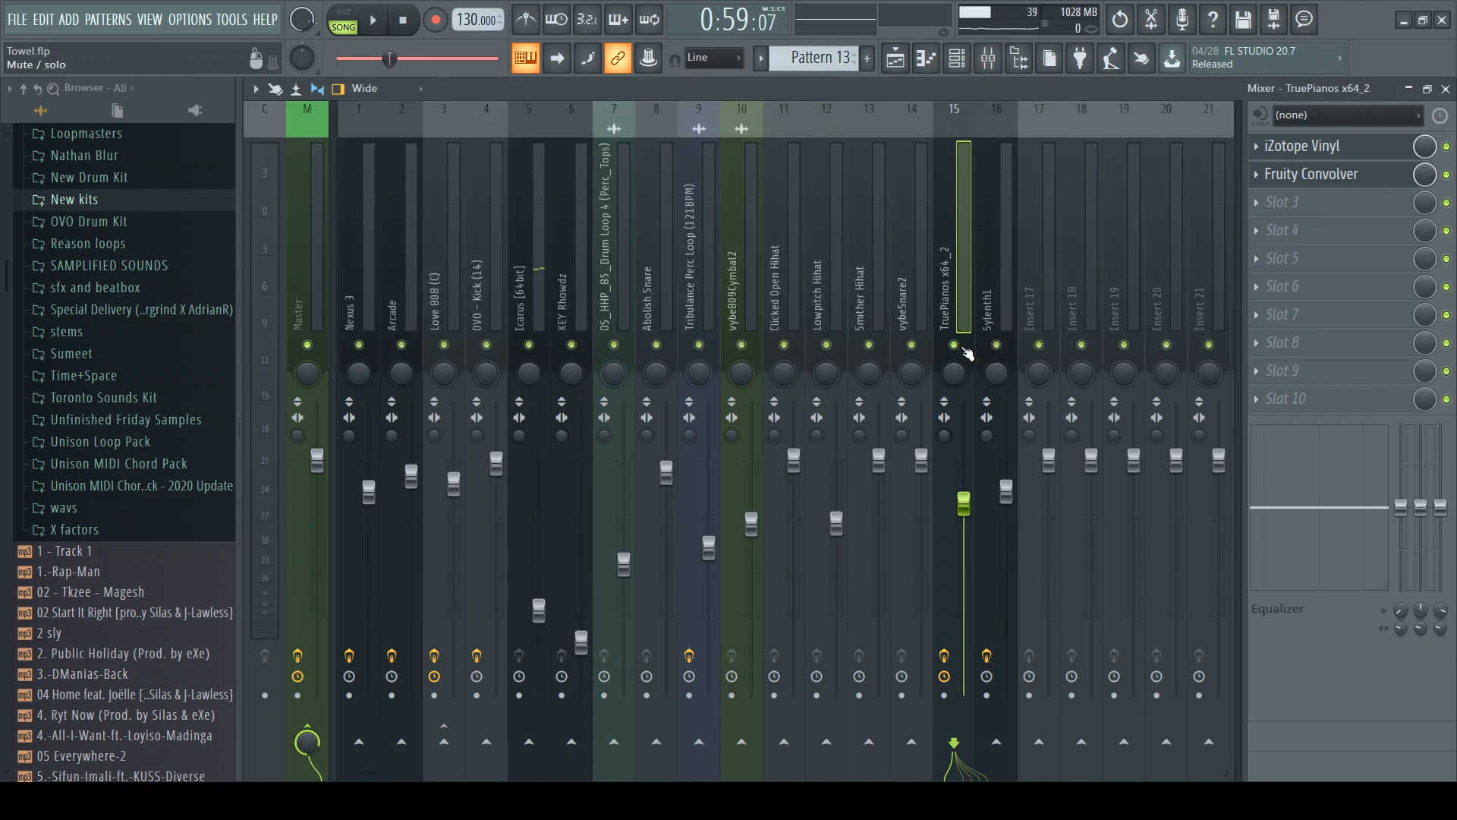
{"action": "key", "text": "F9"}
{"action": "key", "text": "space"}
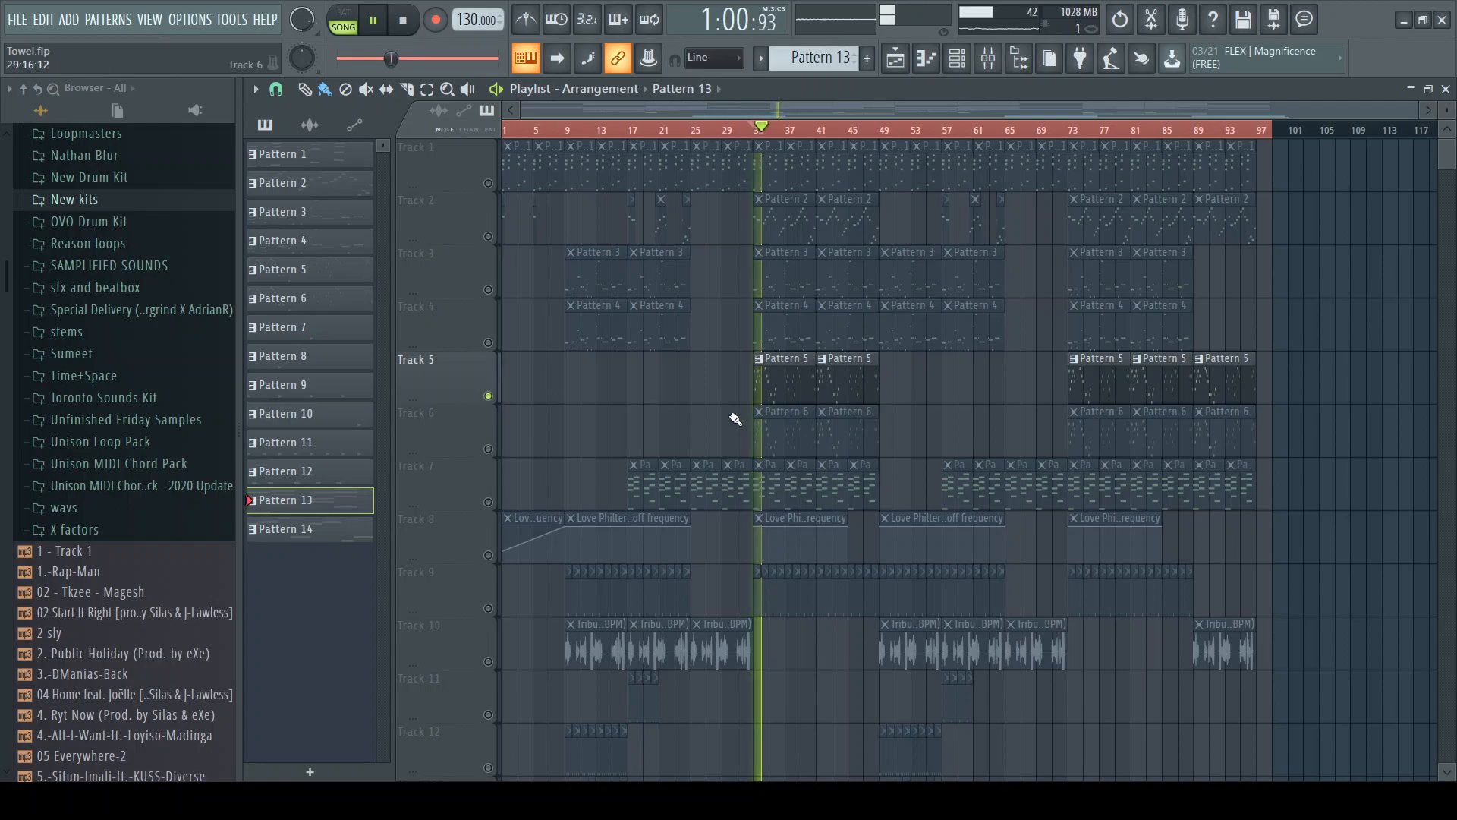
View the Icarus lead preset from the channel rack during playback, return to the playlist and stop playback
{"action": "key", "text": "F6"}
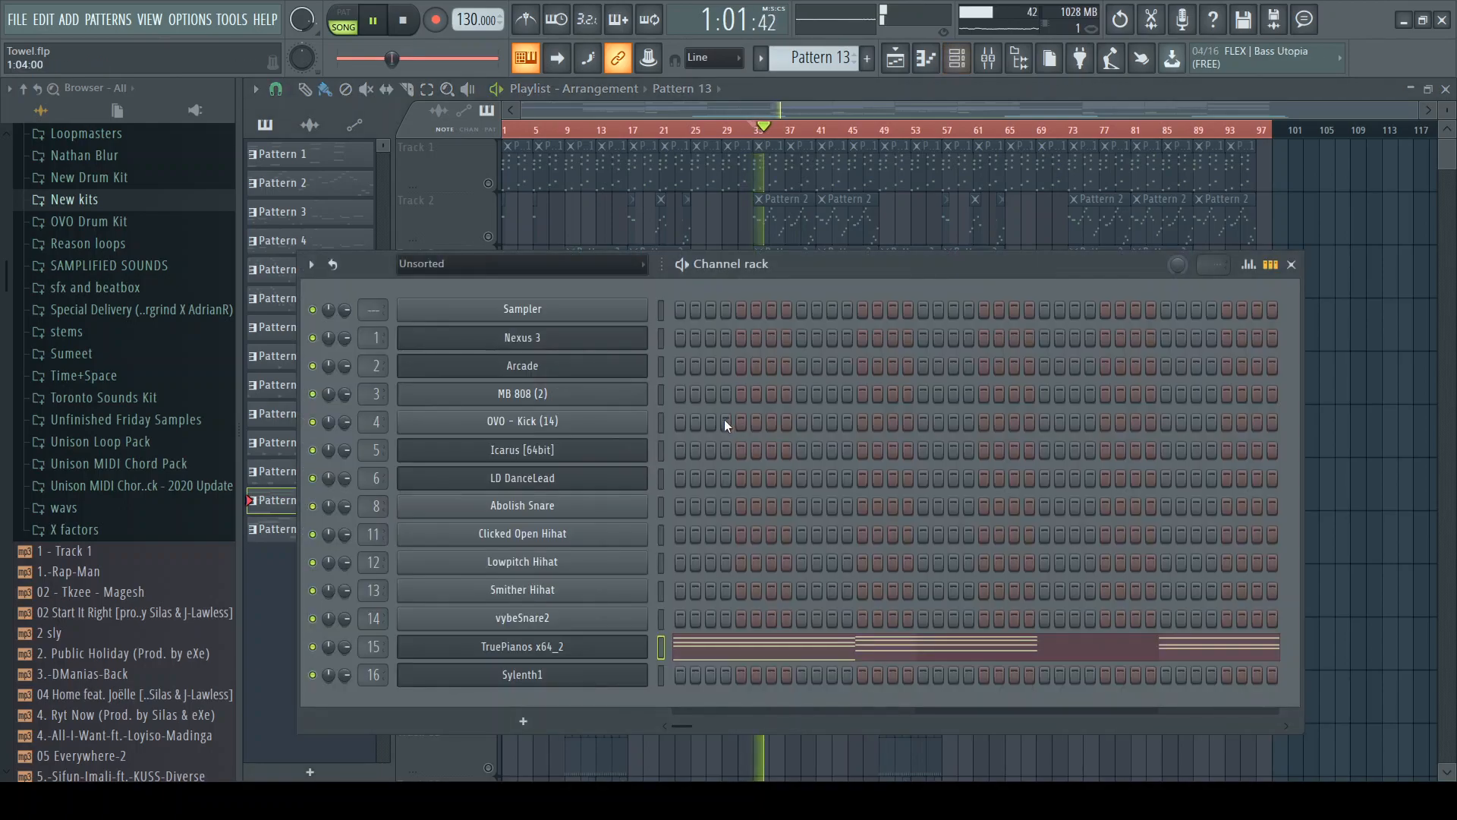
{"action": "left_click", "coordinate": [624, 453]}
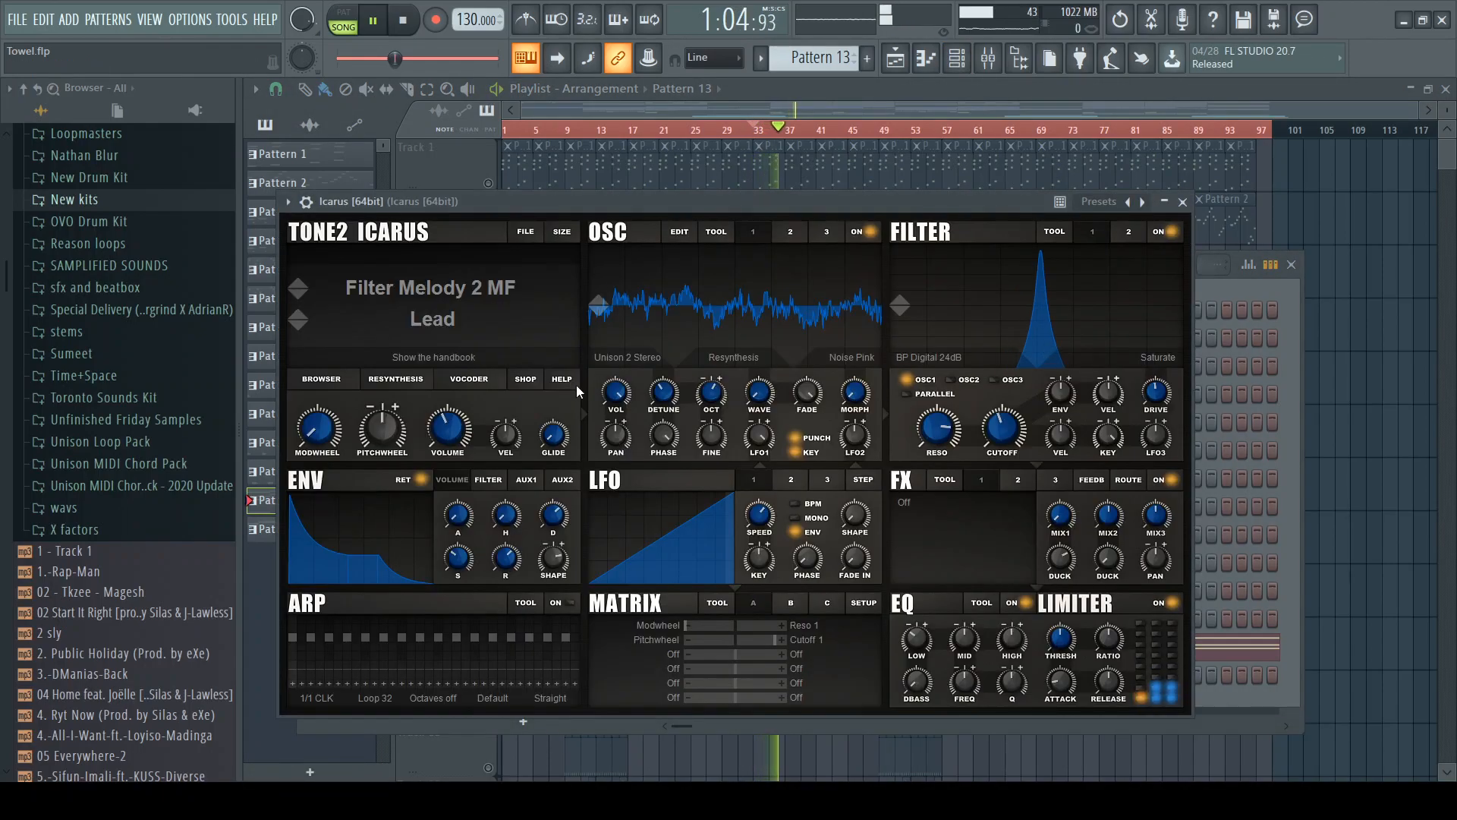
{"action": "left_click", "coordinate": [1082, 114]}
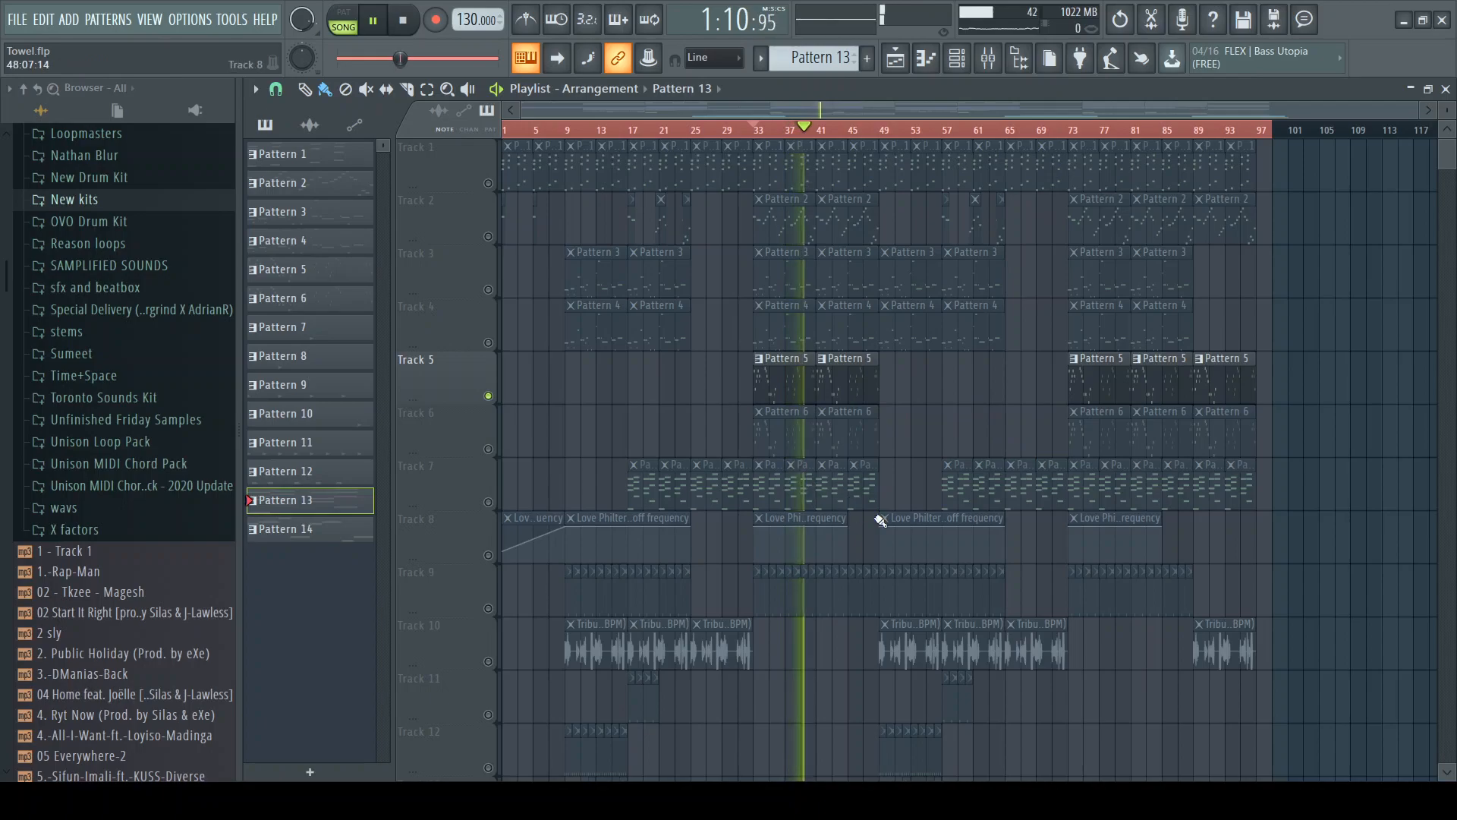
{"action": "key", "text": "space"}
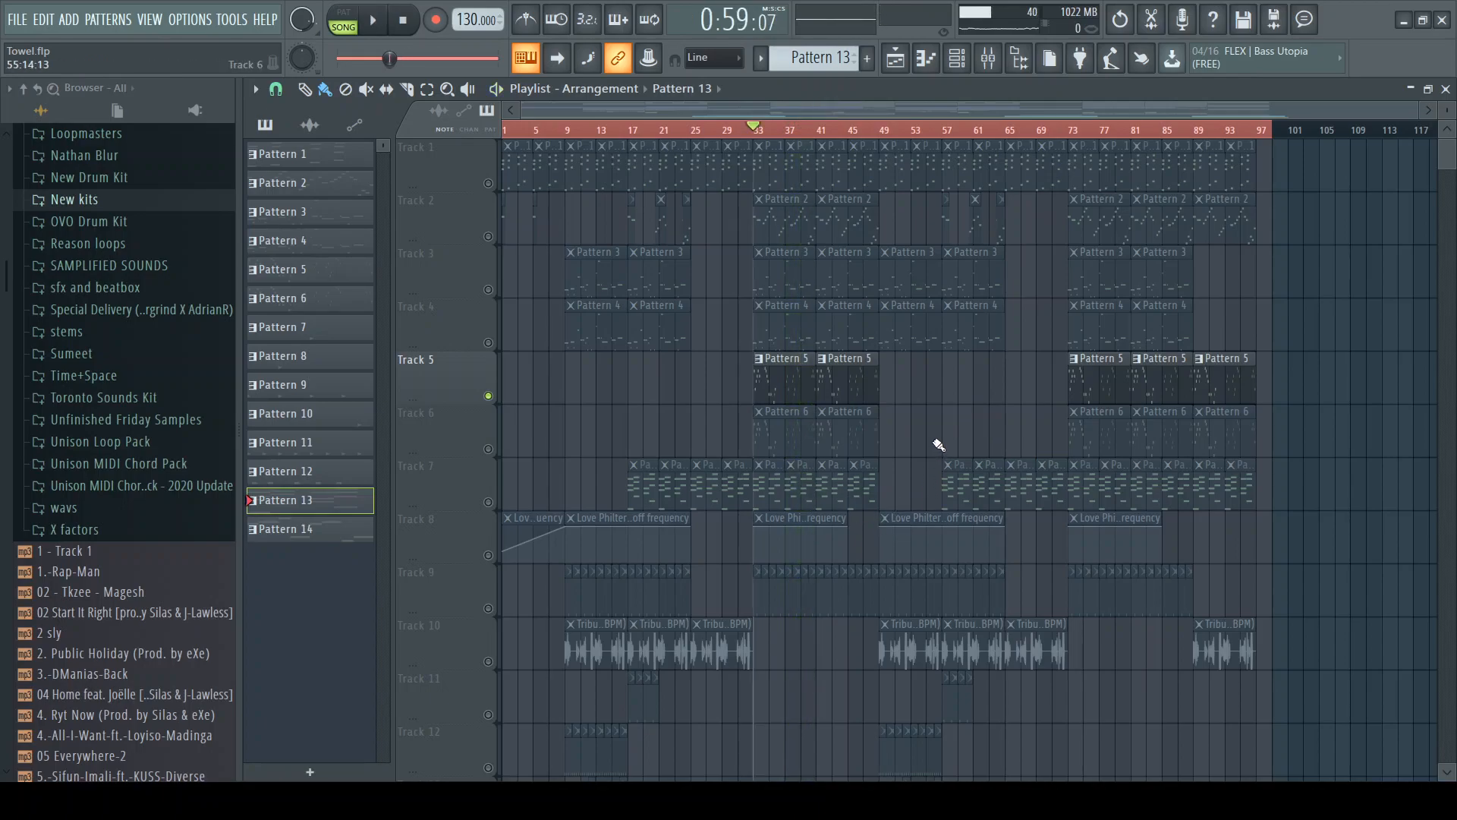
Unmute Tracks 1 and 7 alongside Track 5, keep Track 2 muted, and listen to them together from bar 33
{"action": "left_click", "coordinate": [488, 183]}
{"action": "left_click", "coordinate": [489, 237]}
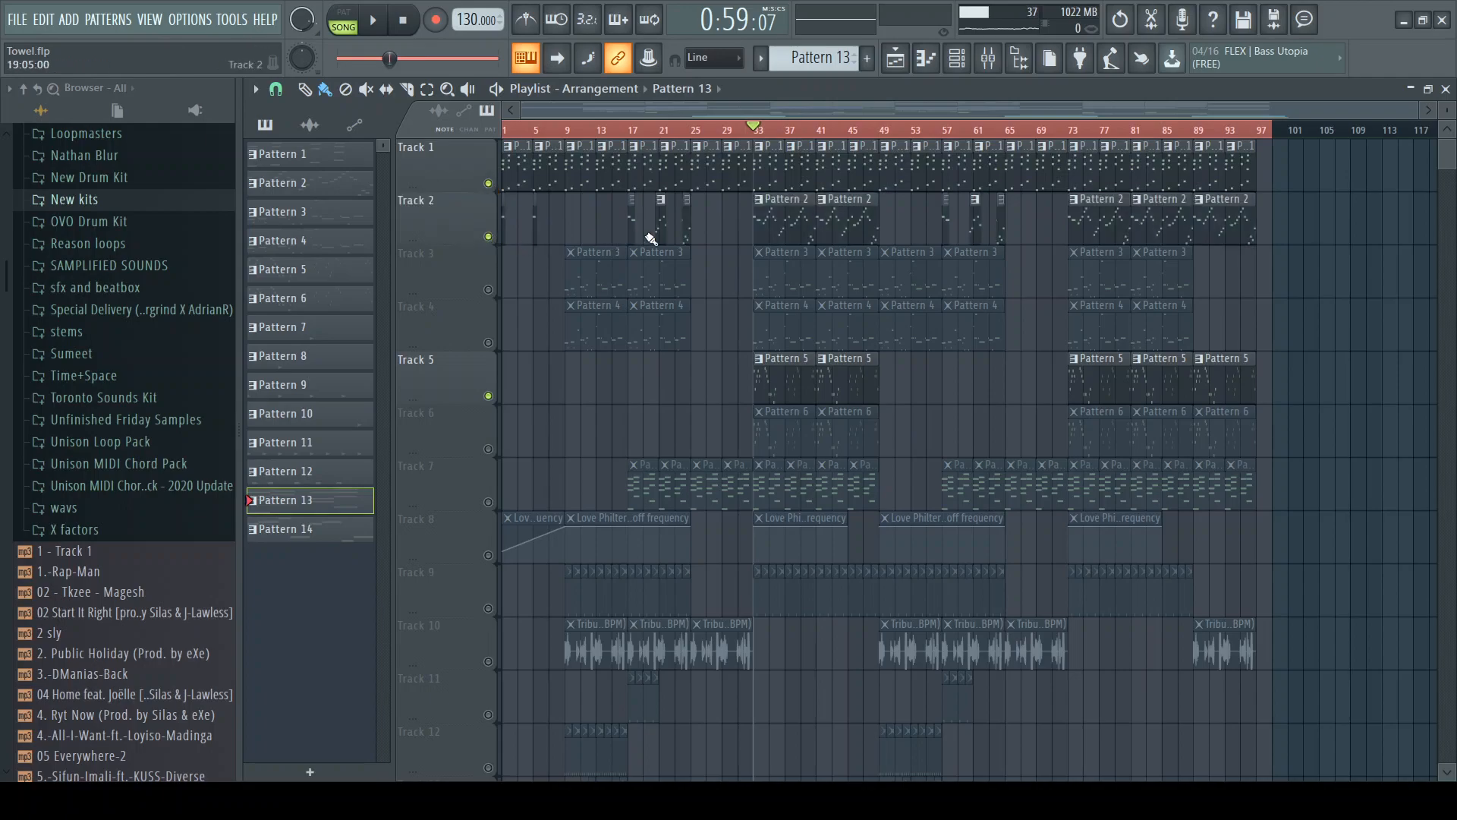
{"action": "scroll", "coordinate": [627, 270], "scroll_direction": "down", "scroll_amount": 8}
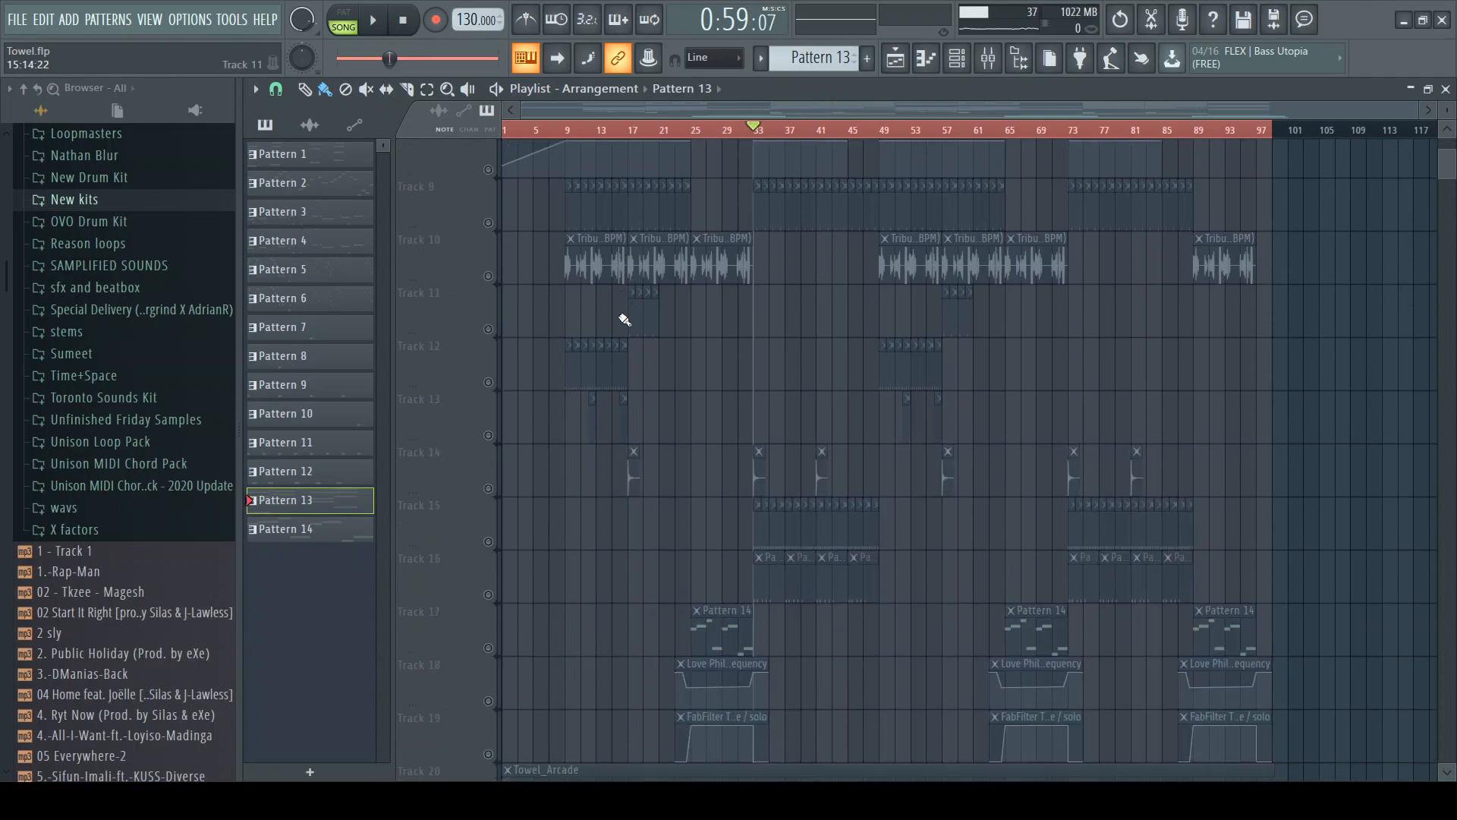
{"action": "scroll", "coordinate": [536, 423], "scroll_direction": "up", "scroll_amount": 8}
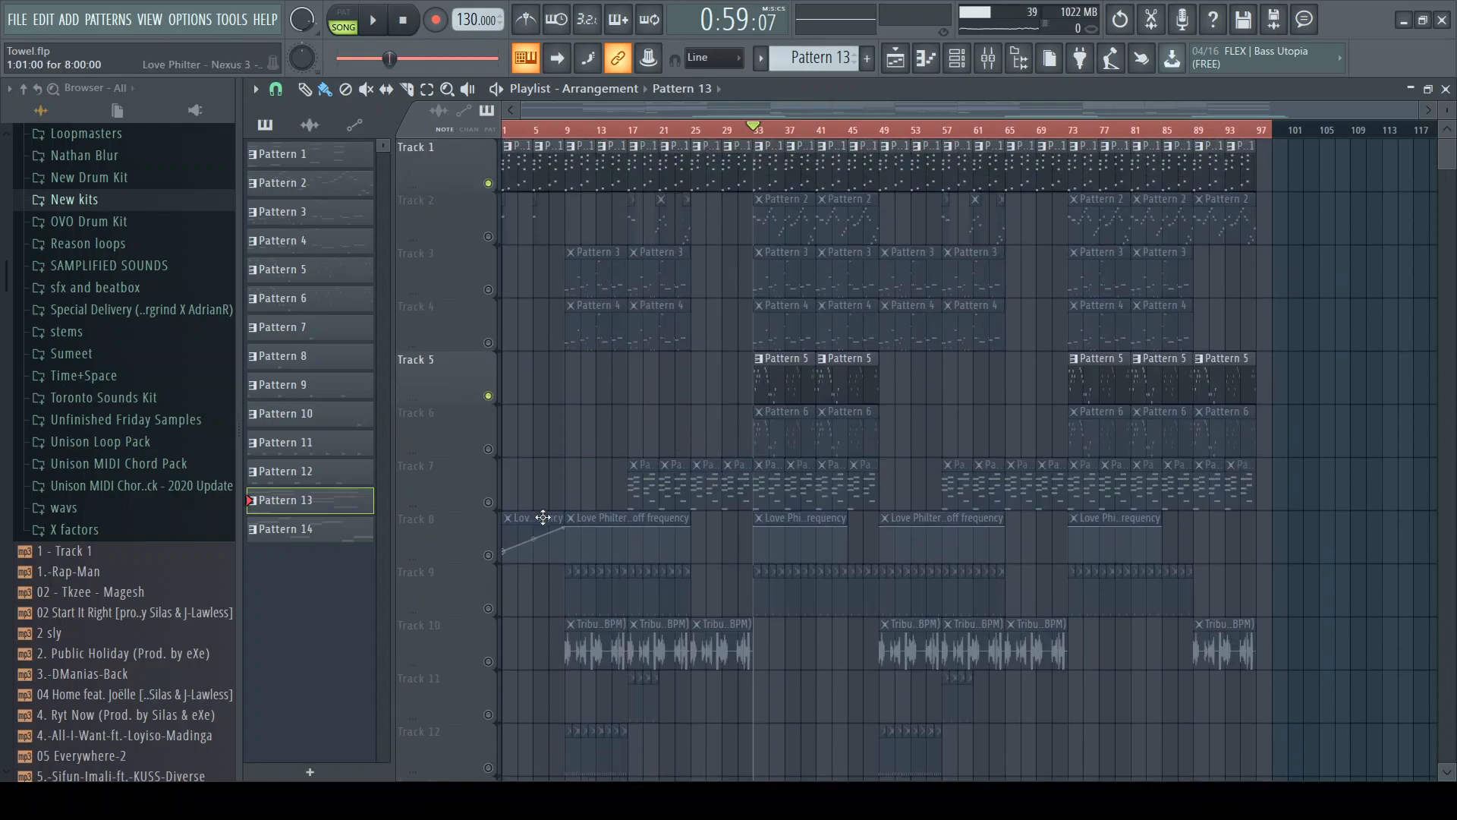
{"action": "left_click", "coordinate": [489, 501]}
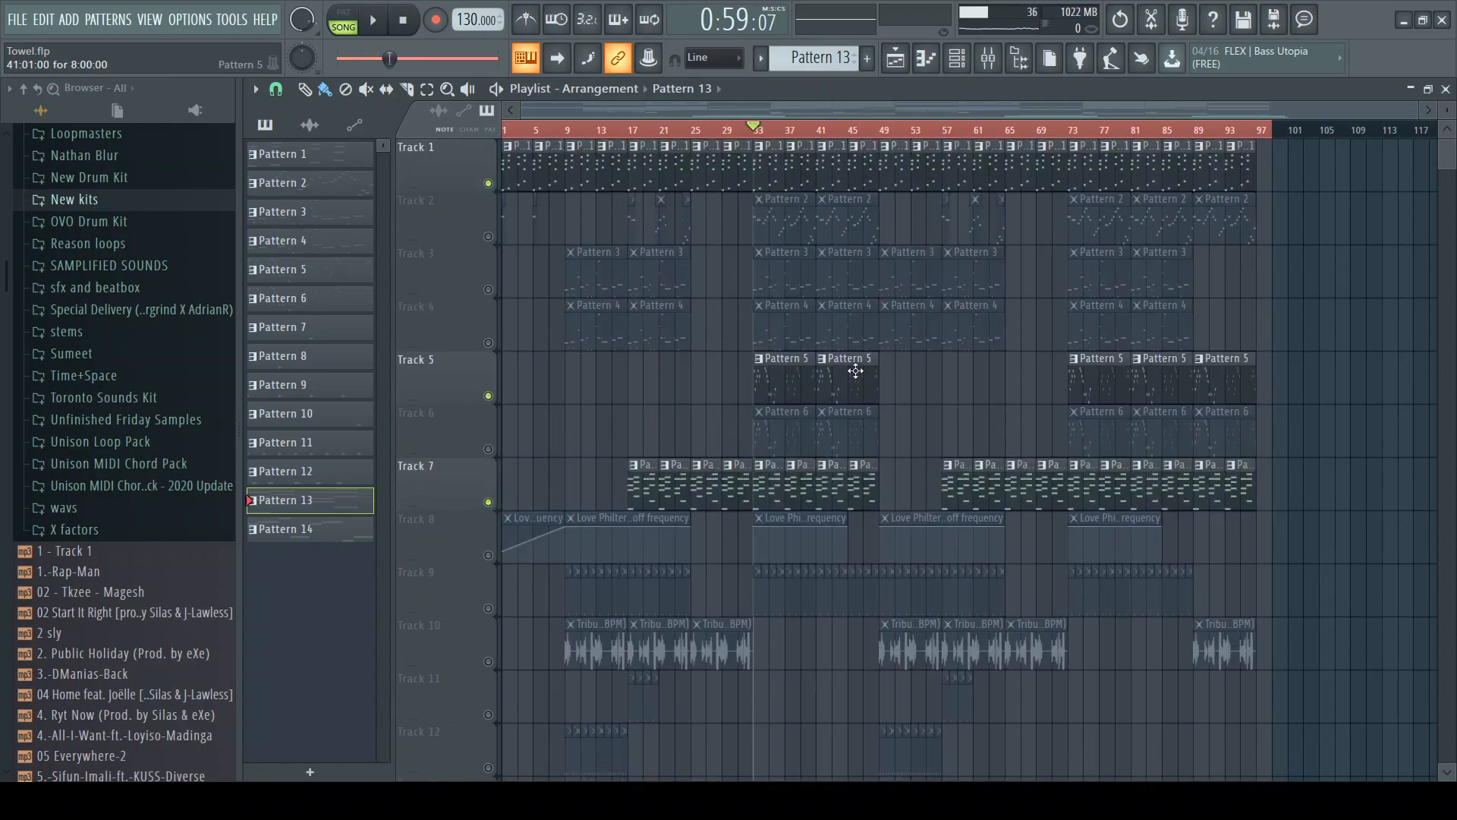
{"action": "key", "text": "space"}
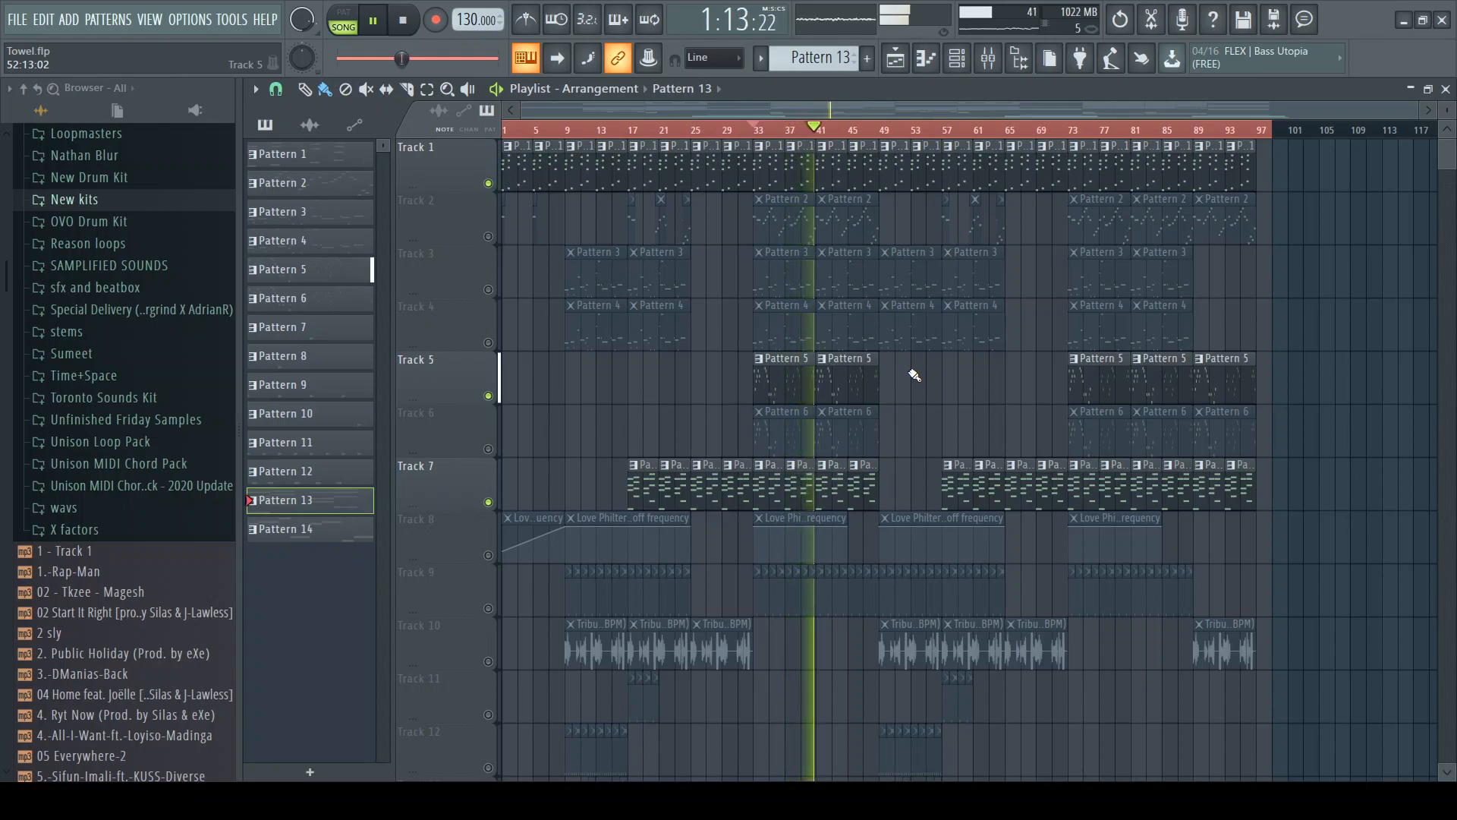
{"action": "key", "text": "space"}
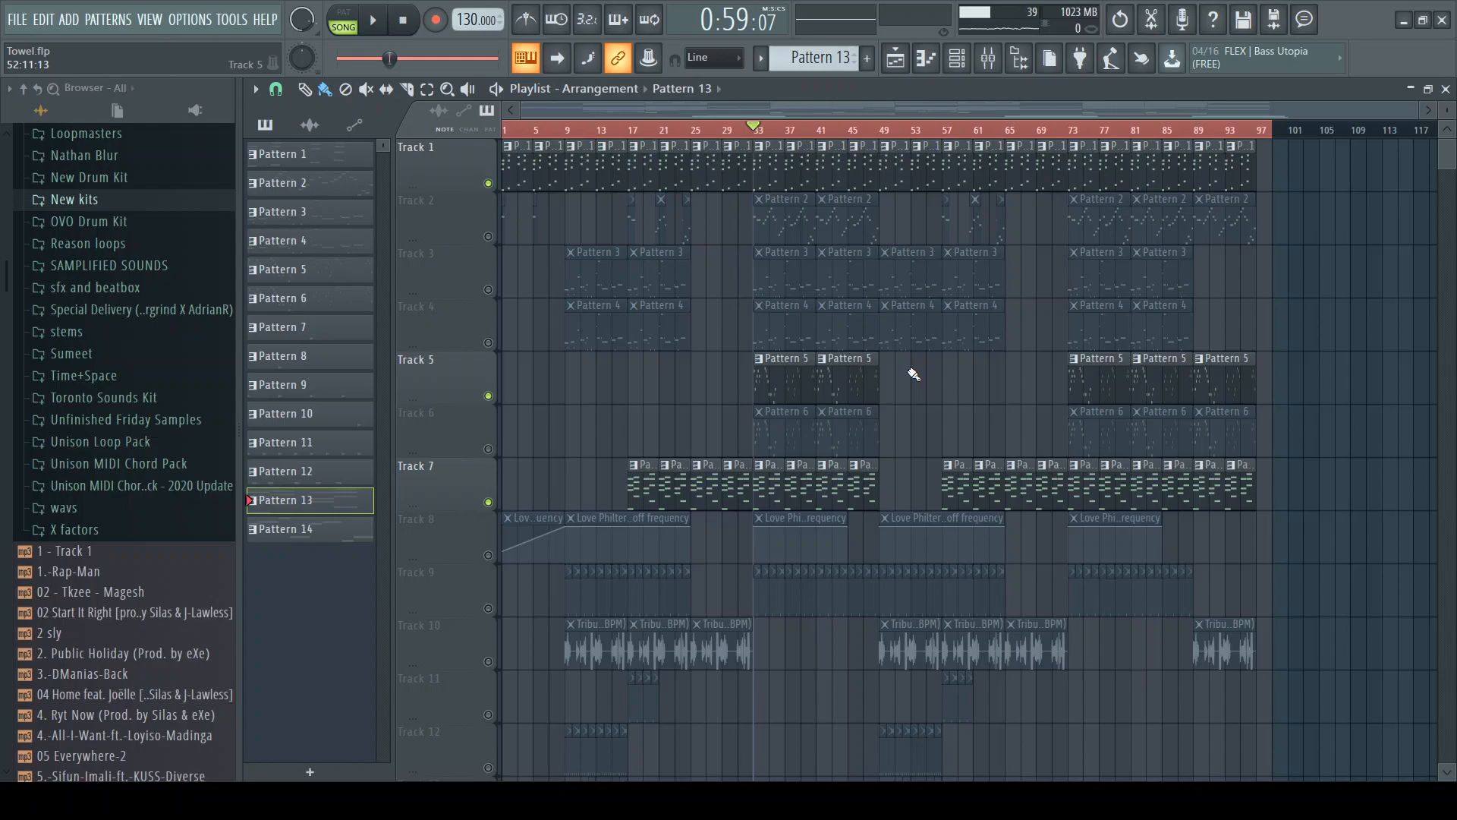
Unmute Track 6 and mute Tracks 5, 7 and 1 to hear Track 6 alone from bar 33
{"action": "key", "text": "F9"}
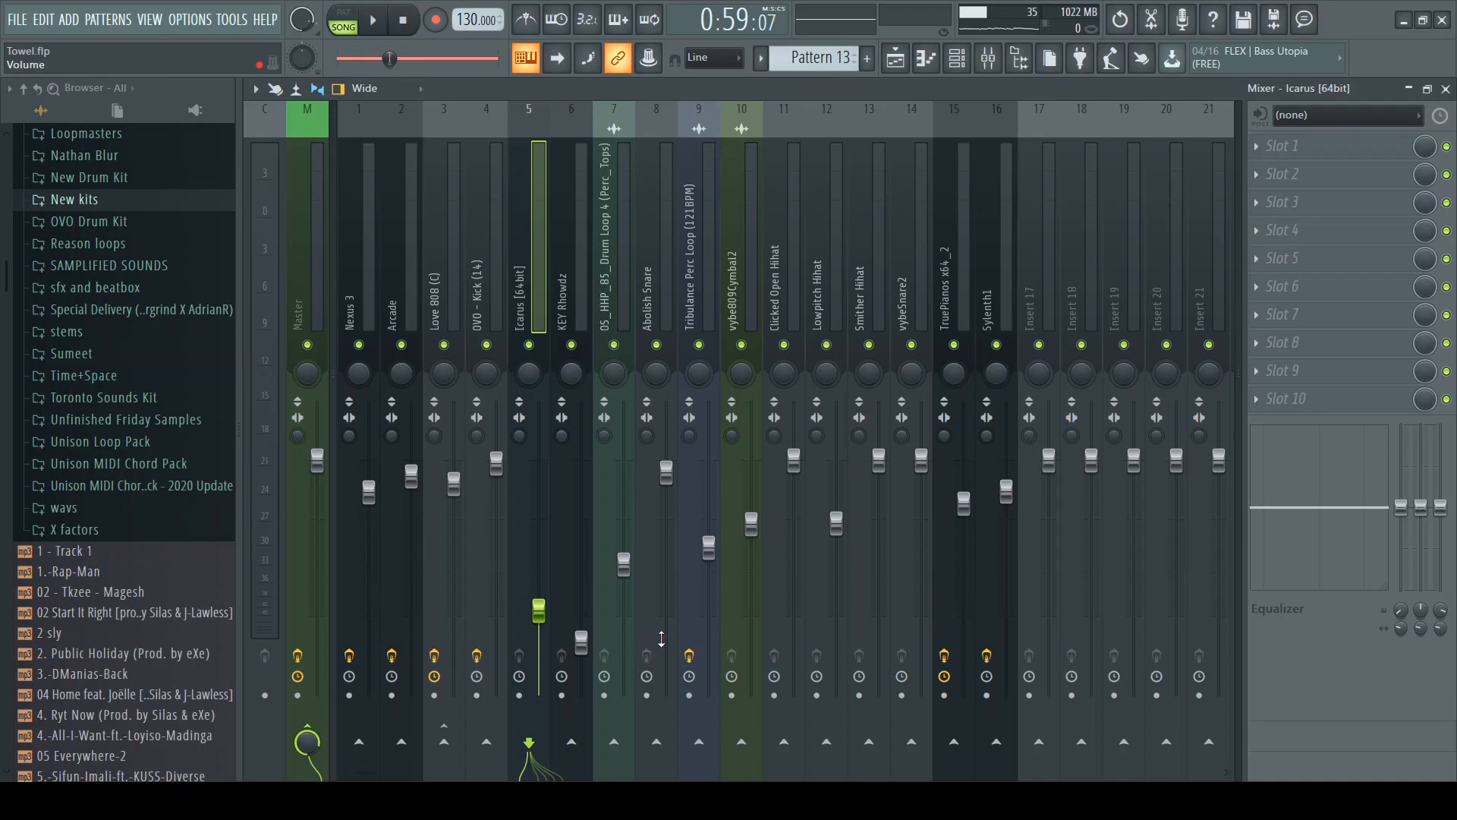
{"action": "key", "text": "F5"}
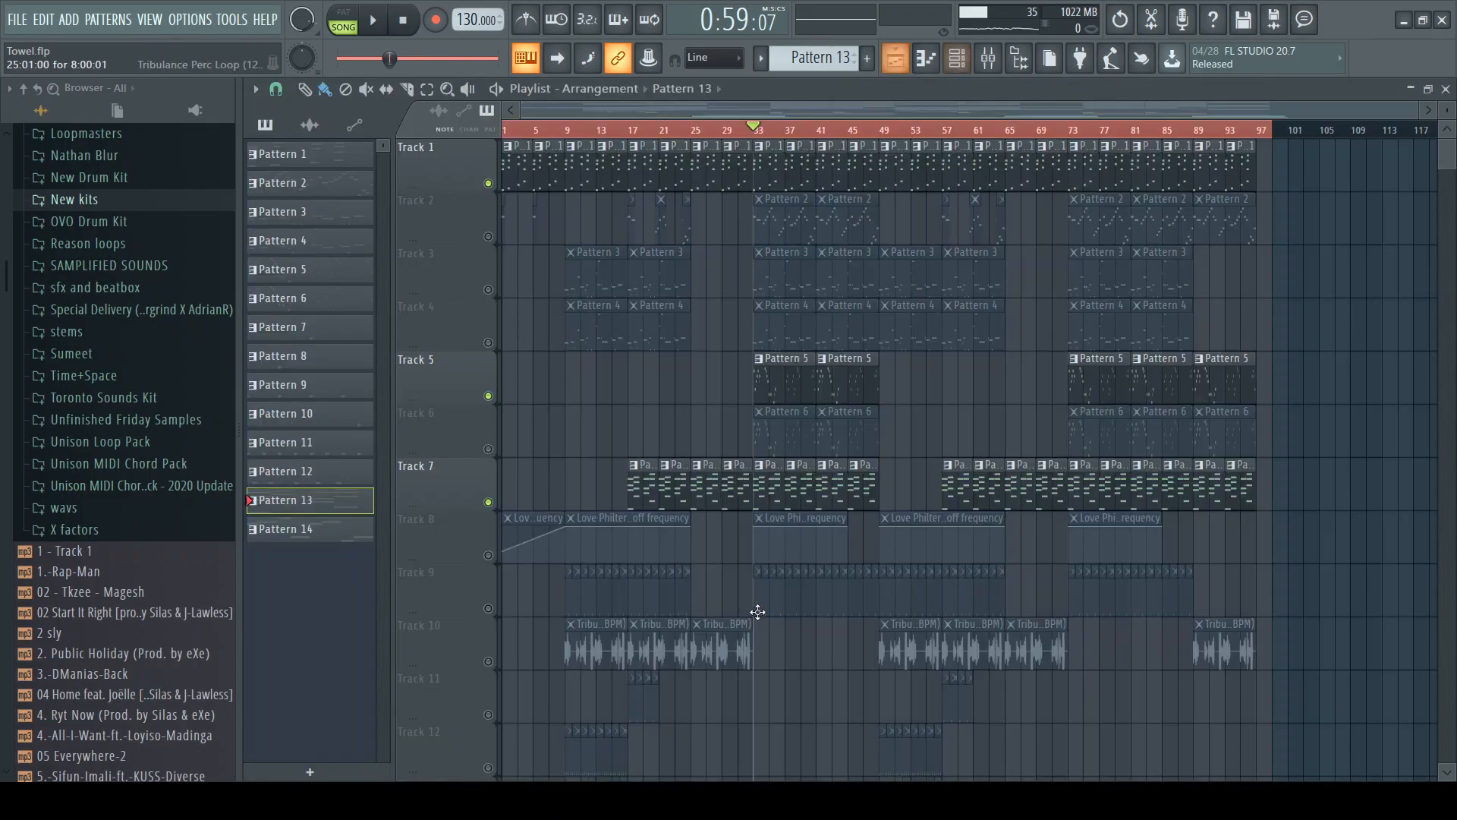
{"action": "left_click", "coordinate": [488, 449]}
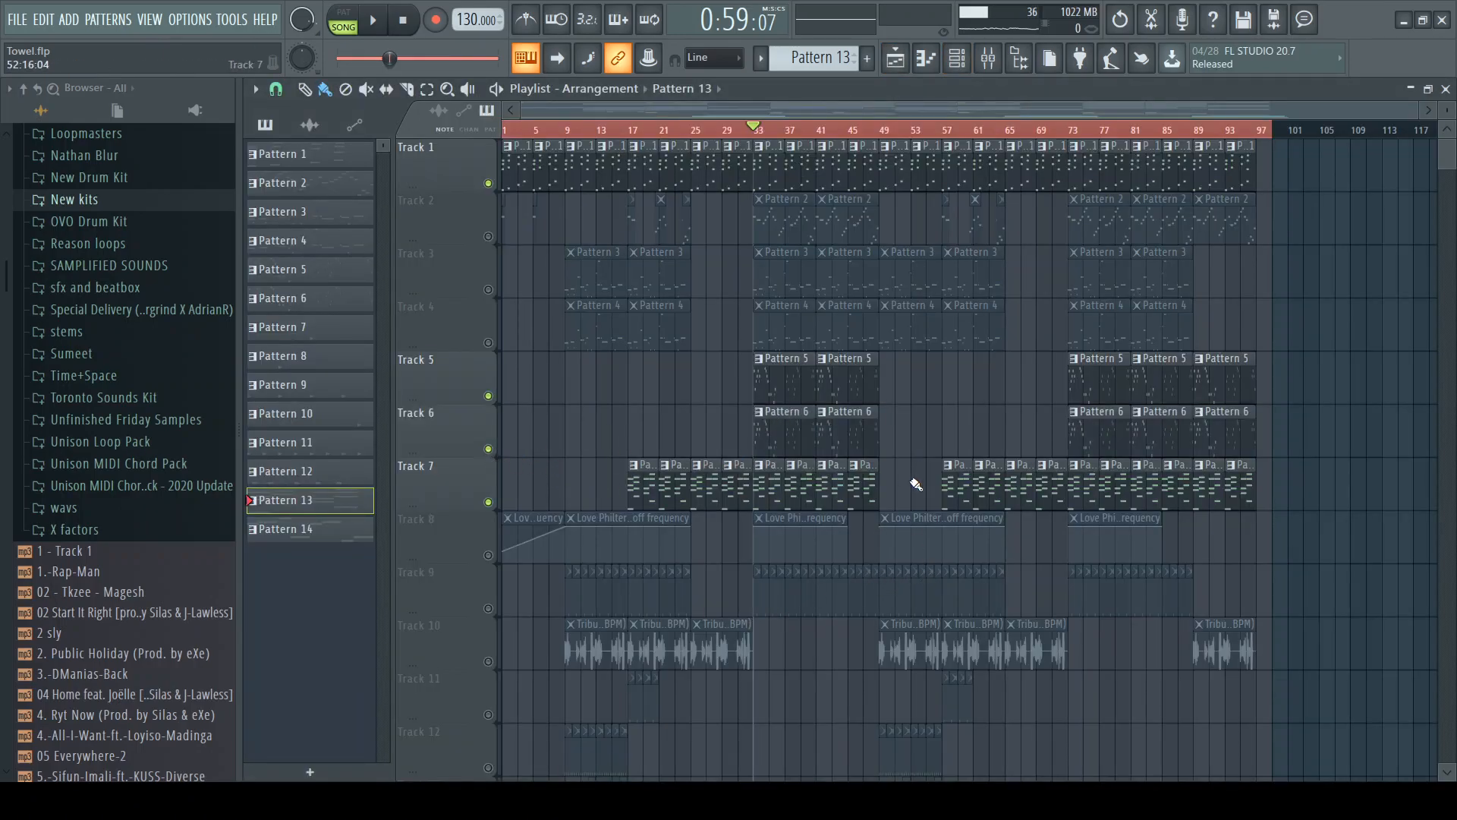
{"action": "left_click", "coordinate": [488, 395]}
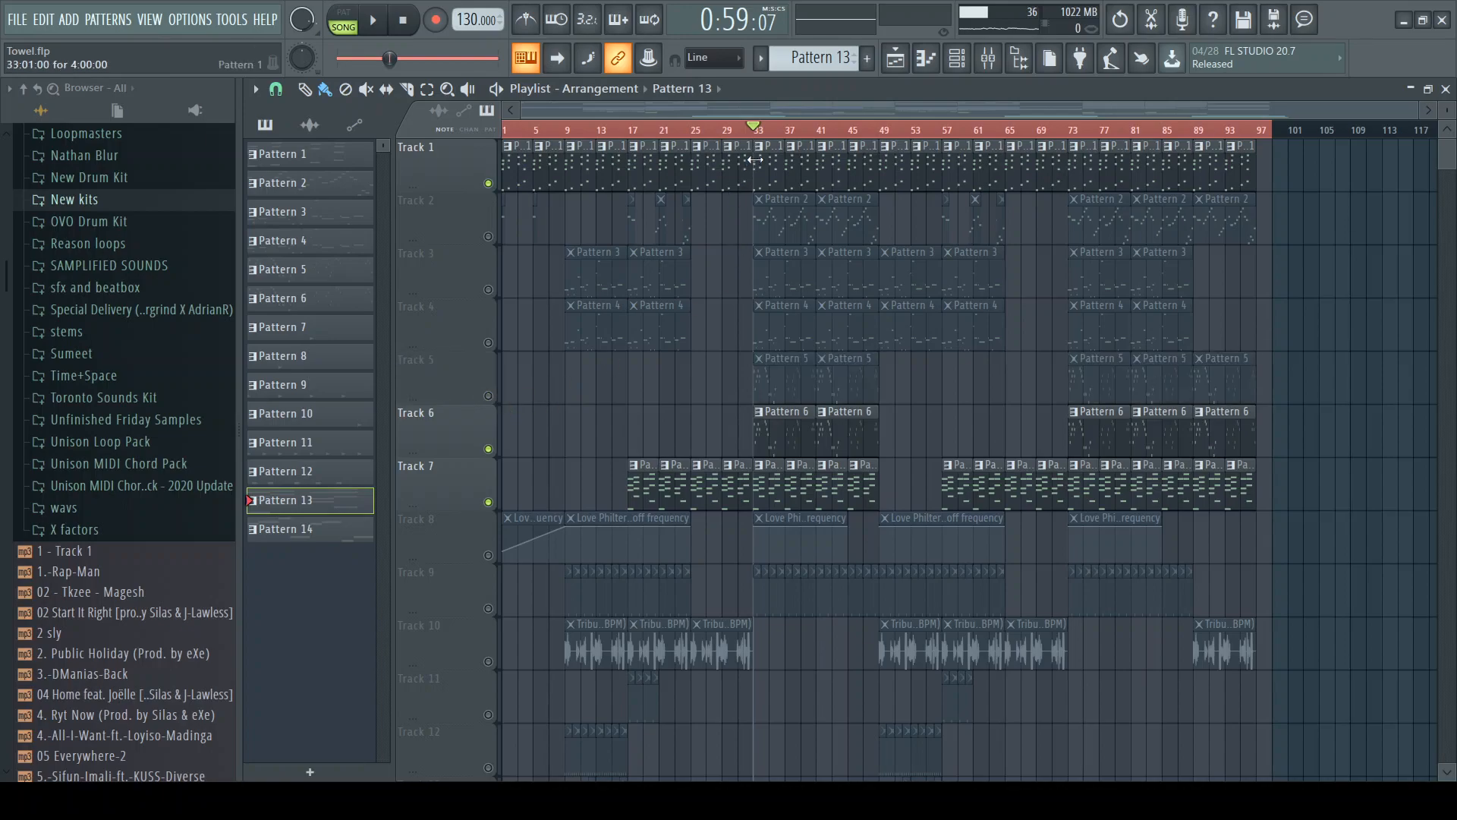
{"action": "left_click", "coordinate": [488, 502]}
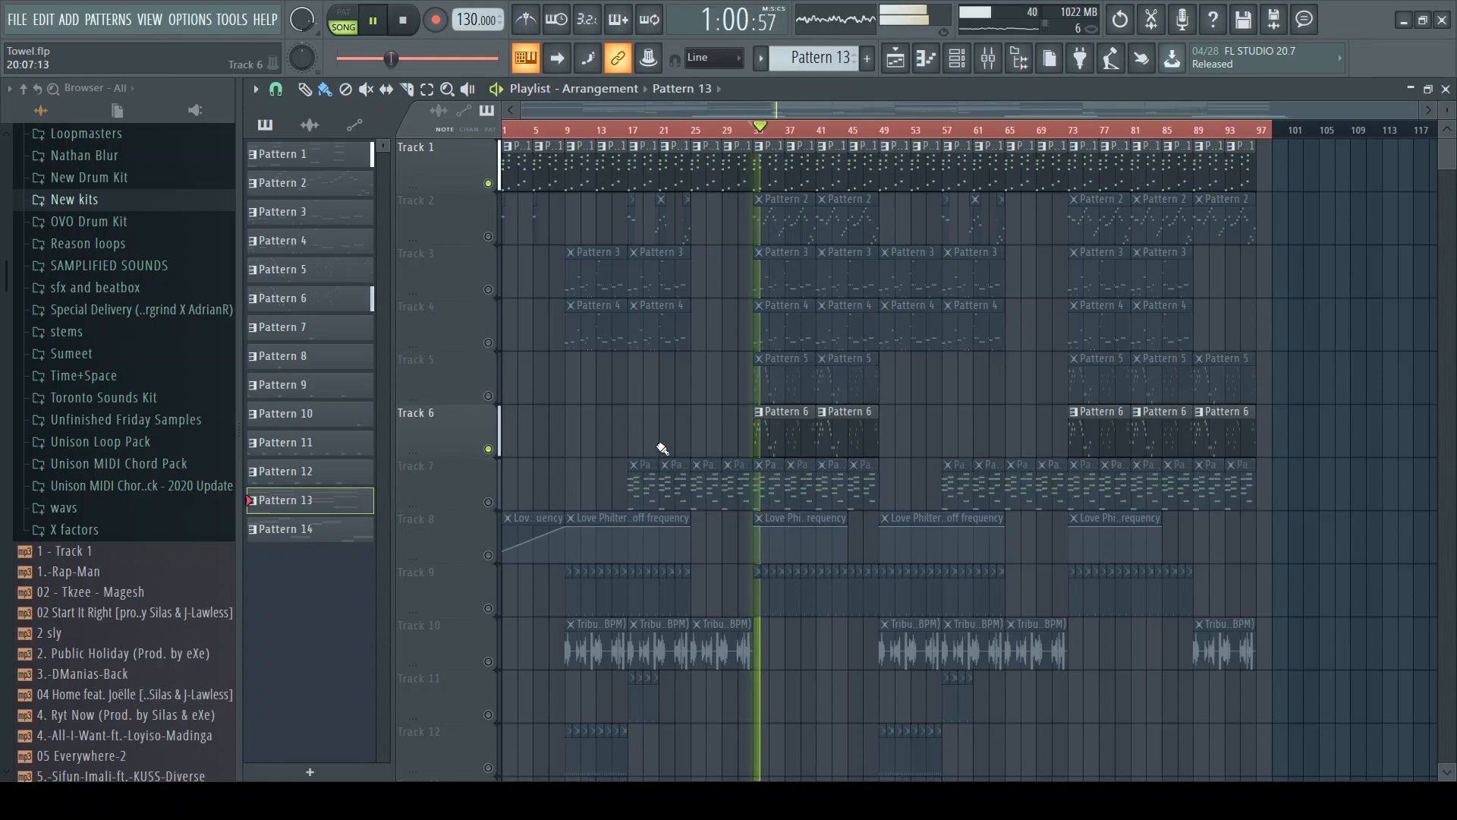
{"action": "left_click", "coordinate": [488, 182]}
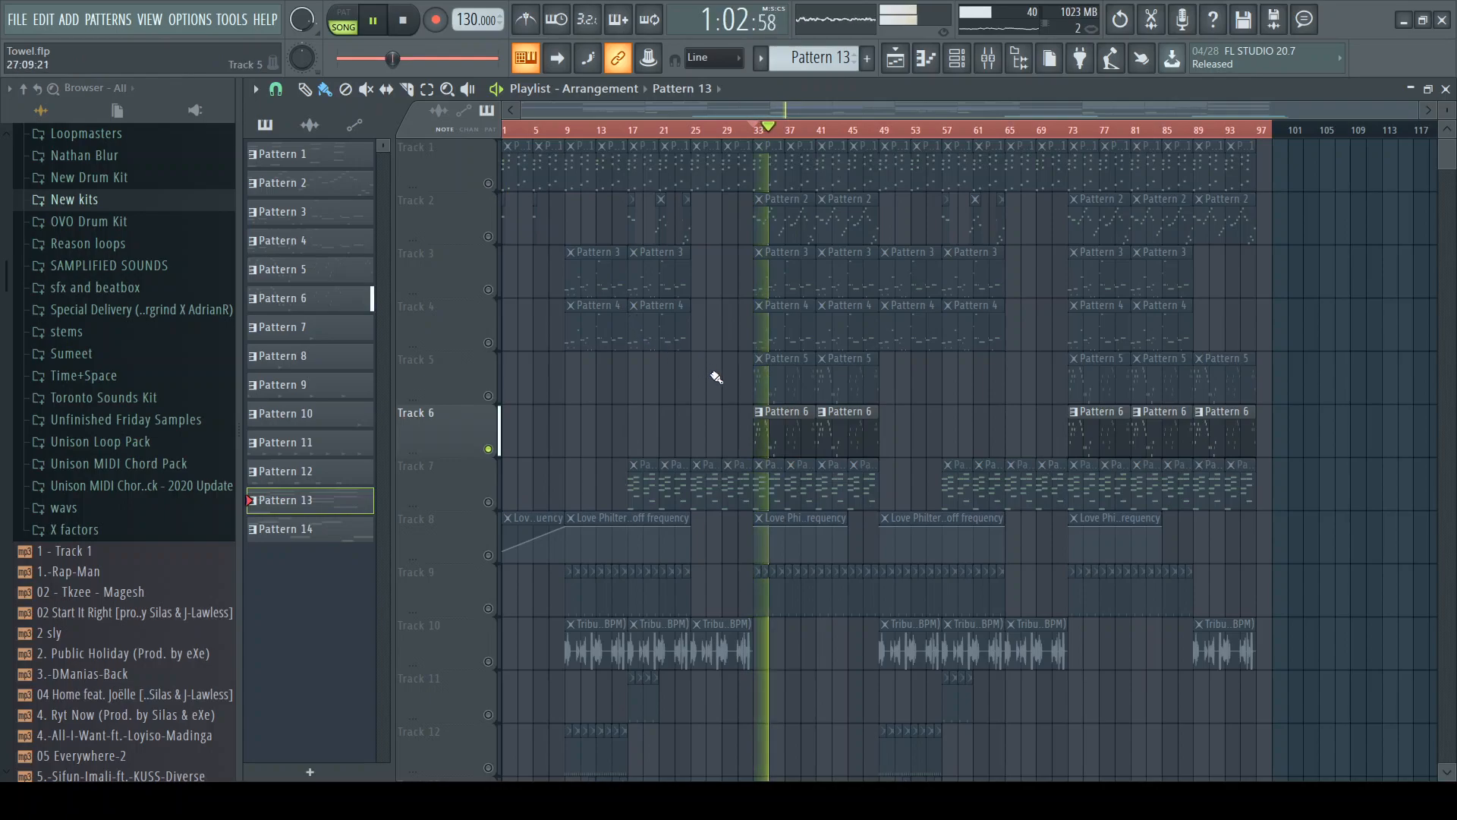
{"action": "scroll", "coordinate": [721, 383], "scroll_direction": "down", "scroll_amount": 1}
{"action": "scroll", "coordinate": [730, 390], "scroll_direction": "down", "scroll_amount": 11}
{"action": "right_click", "coordinate": [488, 554]}
{"action": "left_click", "coordinate": [488, 556]}
{"action": "scroll", "coordinate": [766, 477], "scroll_direction": "up", "scroll_amount": 10}
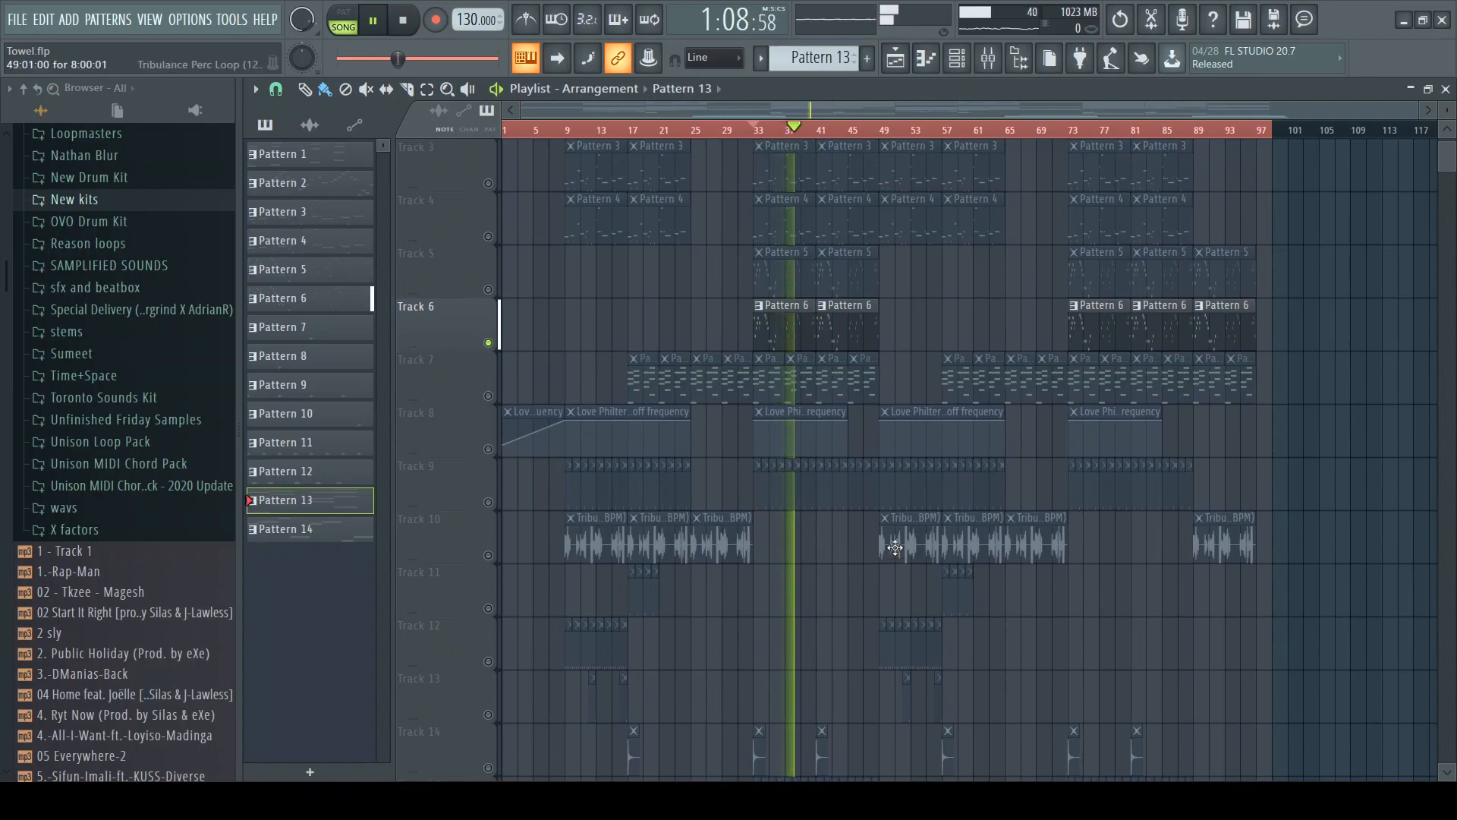
View the LD DanceLead channel's Sylenth1 preset during playback and return to the playlist
{"action": "key", "text": "F6"}
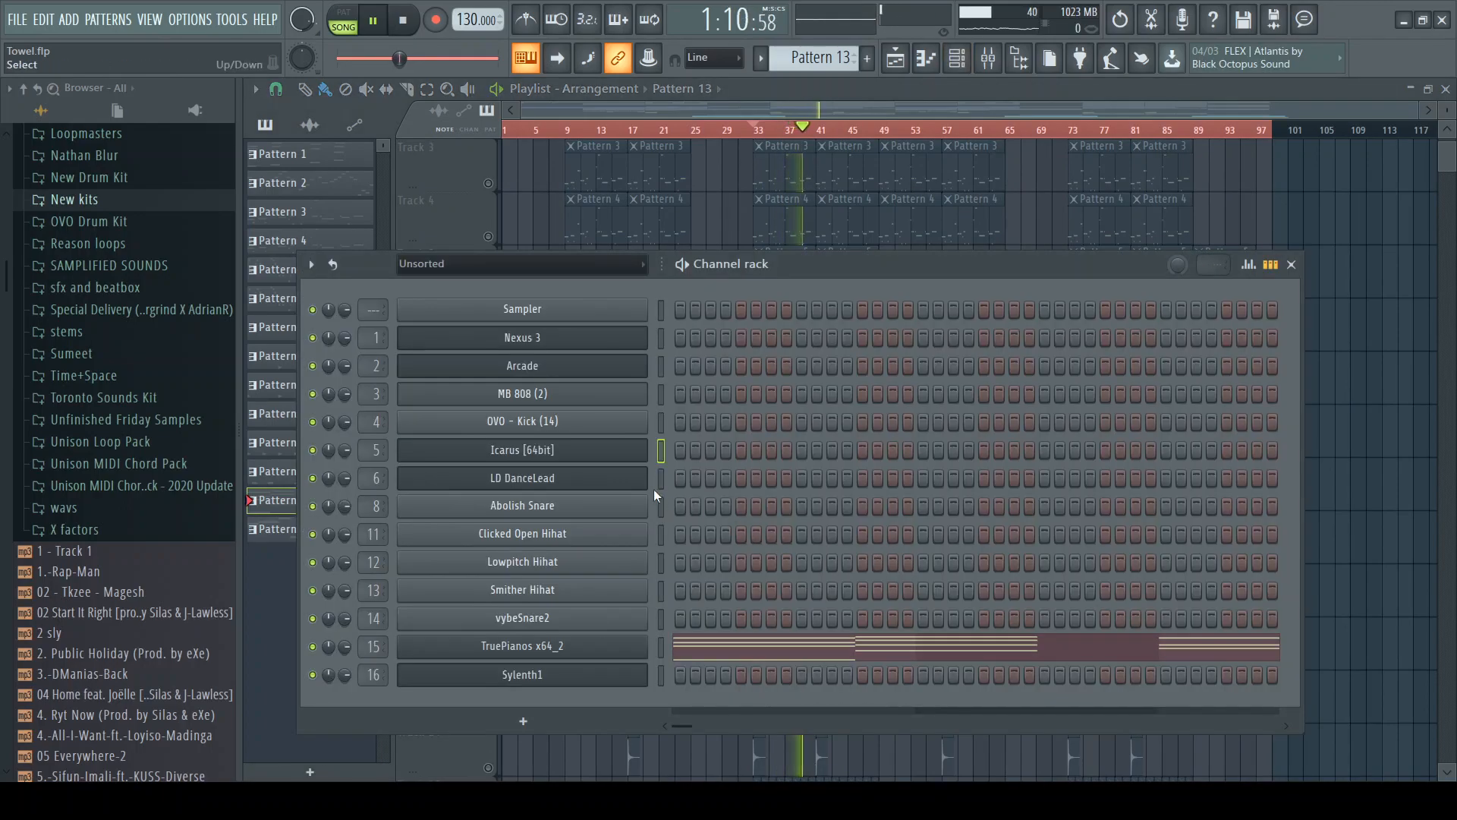
{"action": "left_click", "coordinate": [612, 478]}
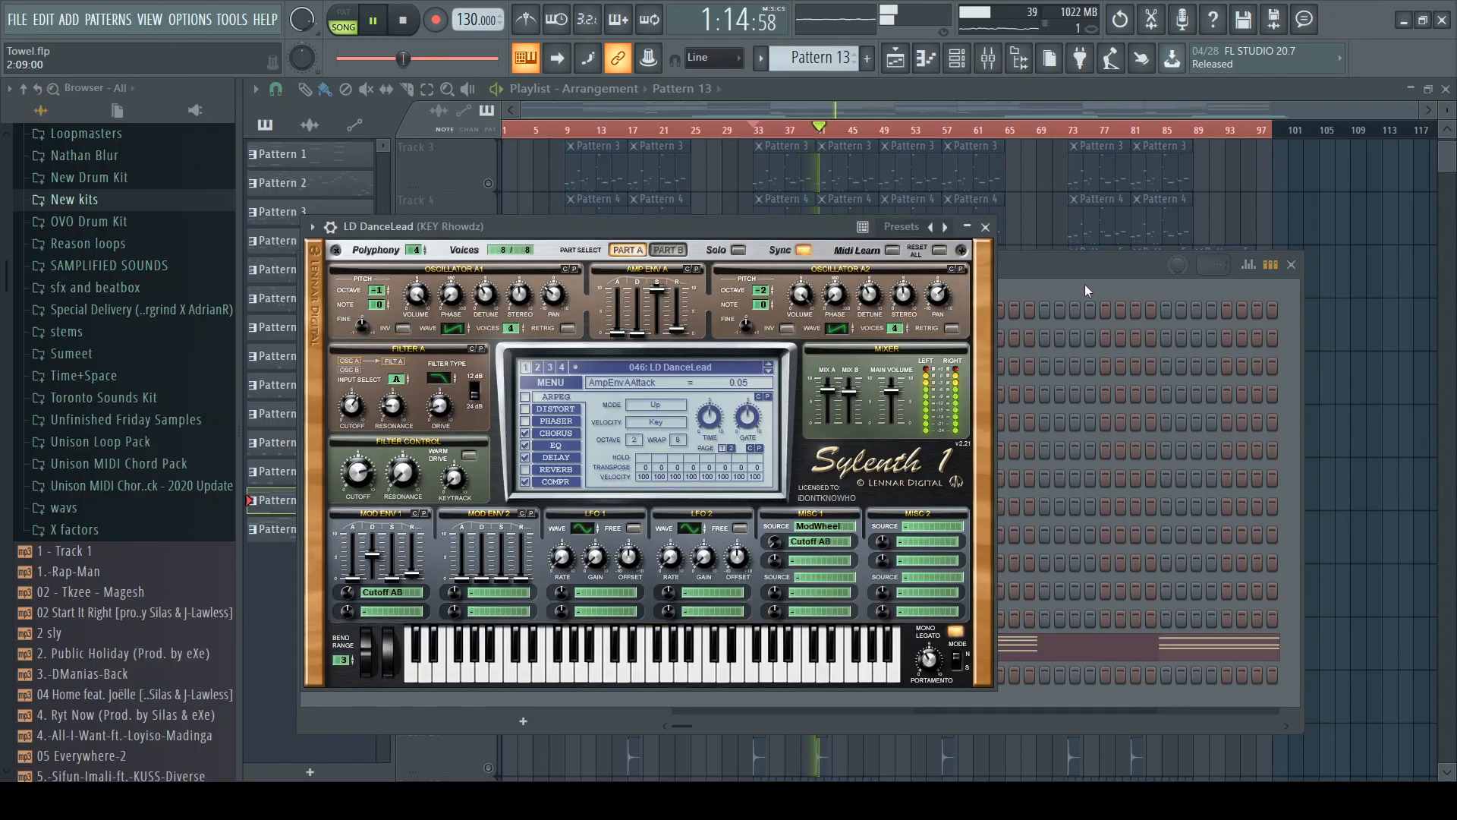
{"action": "left_click", "coordinate": [1094, 264]}
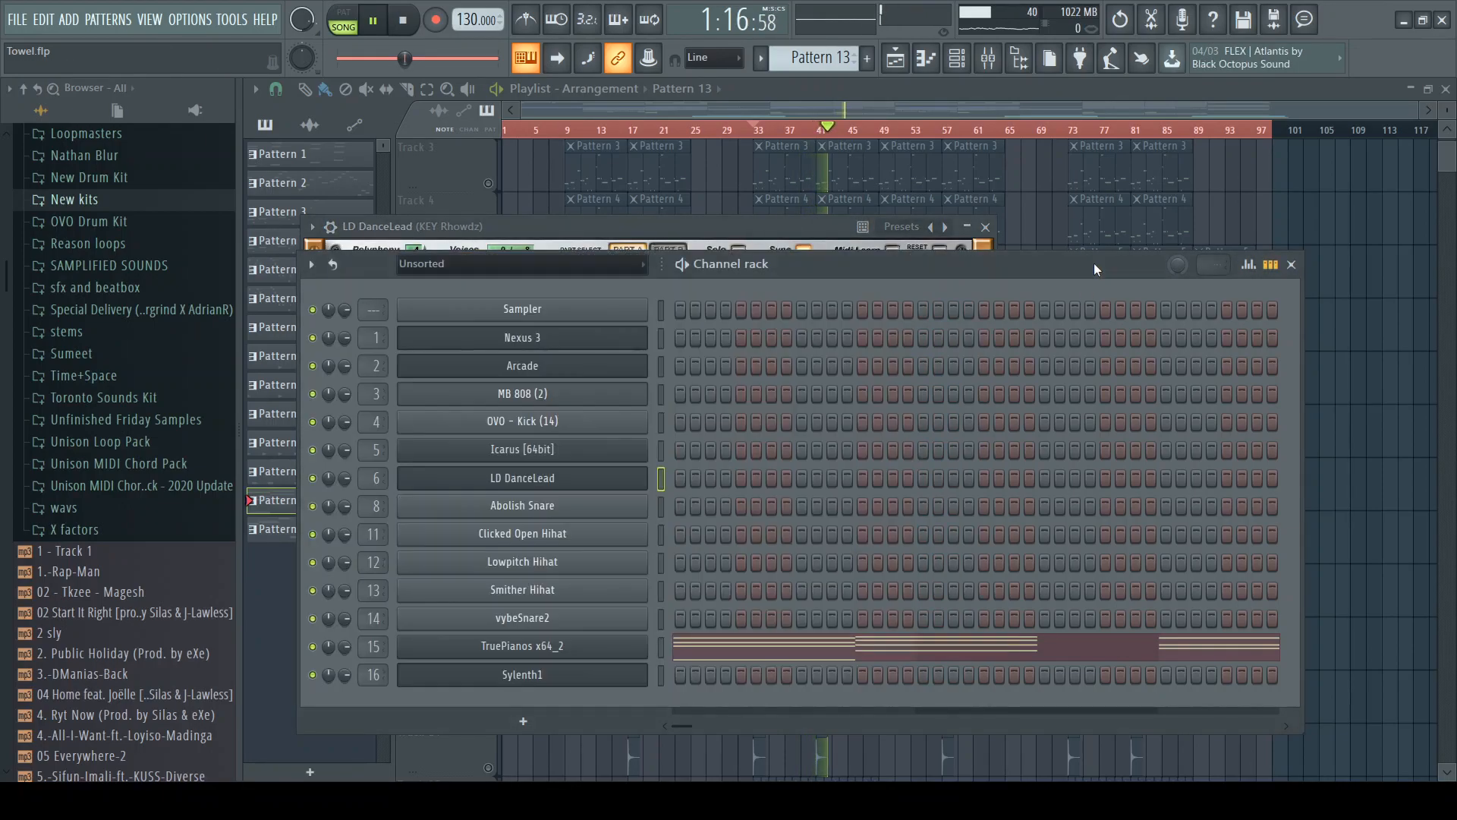
{"action": "left_click", "coordinate": [1244, 107]}
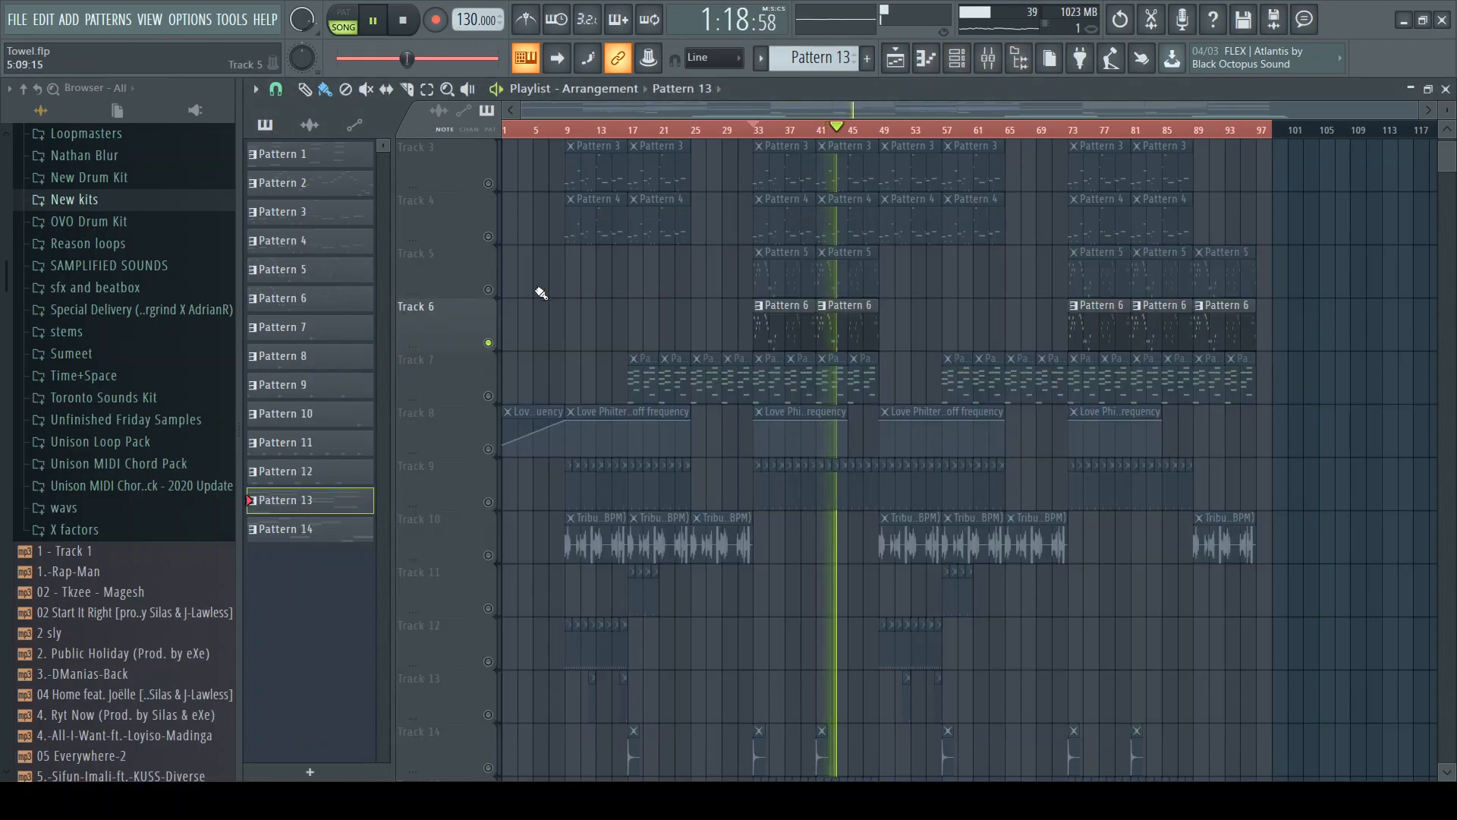
Unmute Track 5 and listen to it together with Track 6 from bar 33
{"action": "key", "text": "space"}
{"action": "left_click", "coordinate": [488, 289]}
{"action": "key", "text": "space"}
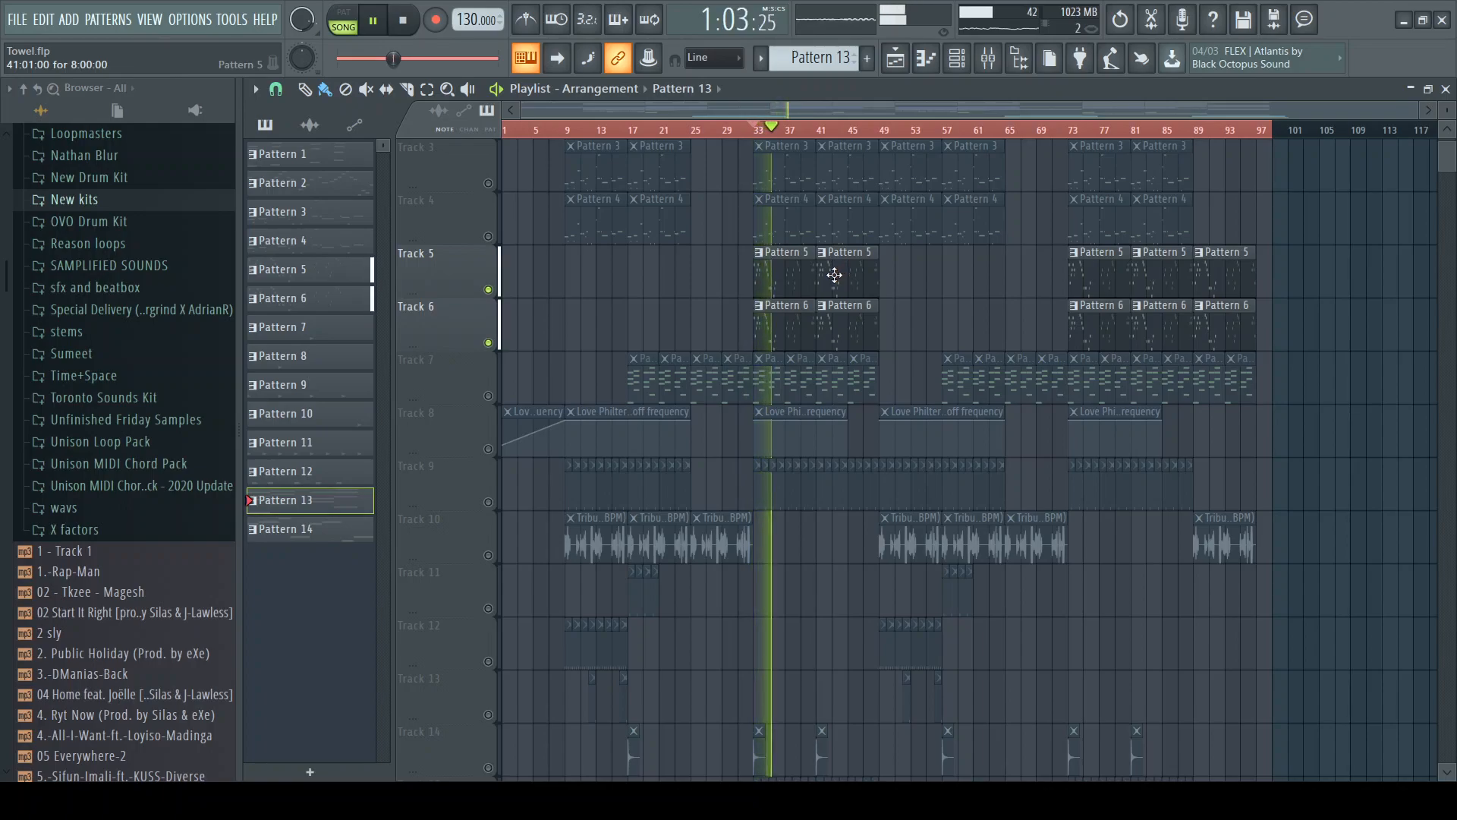
{"action": "key", "text": "space"}
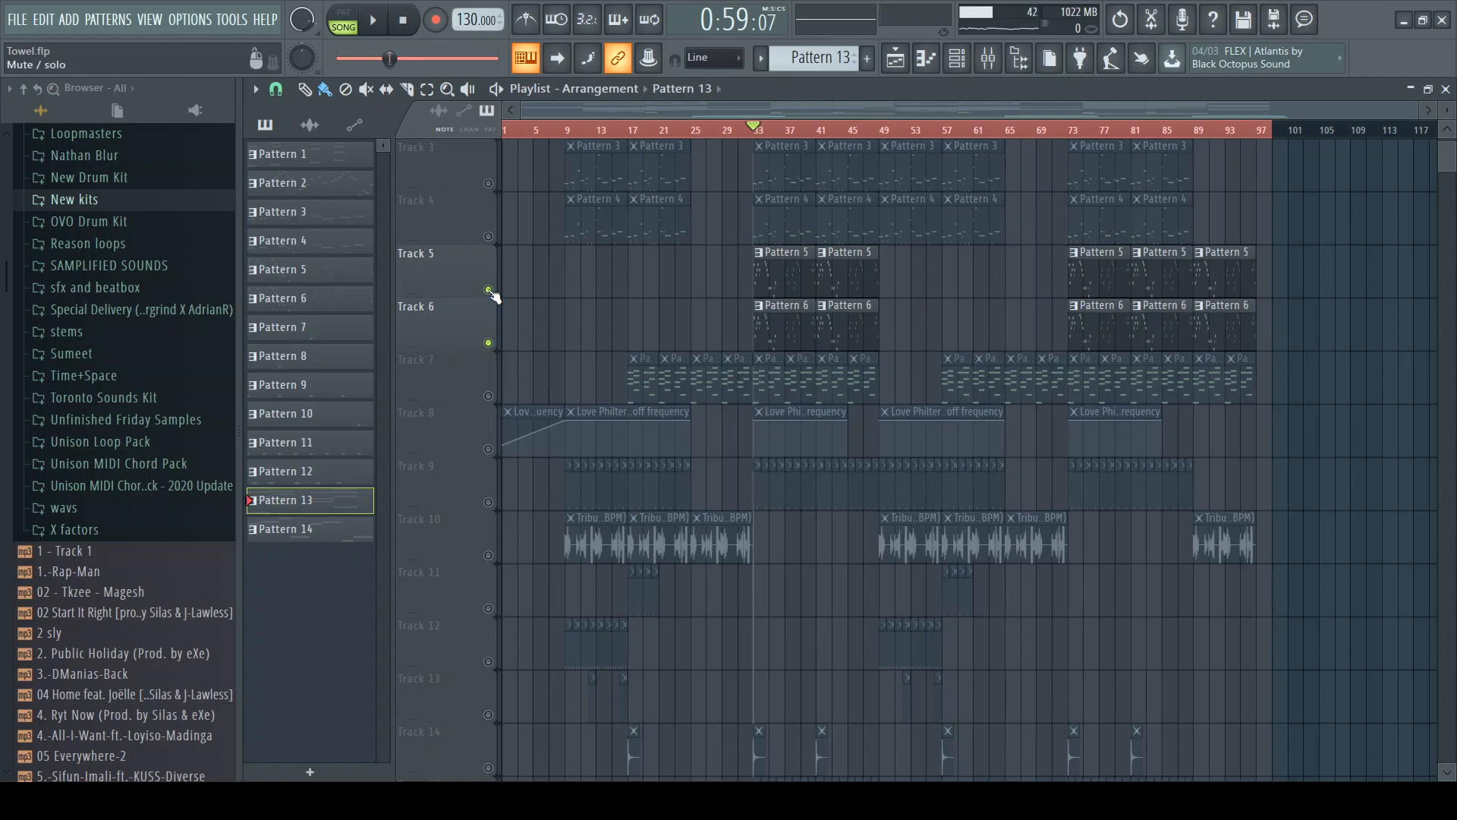
Unmute Tracks 1, 3, 4 and 7 alongside Tracks 5 and 6, leaving Track 2 muted
{"action": "left_click", "coordinate": [488, 395]}
{"action": "left_click", "coordinate": [488, 236]}
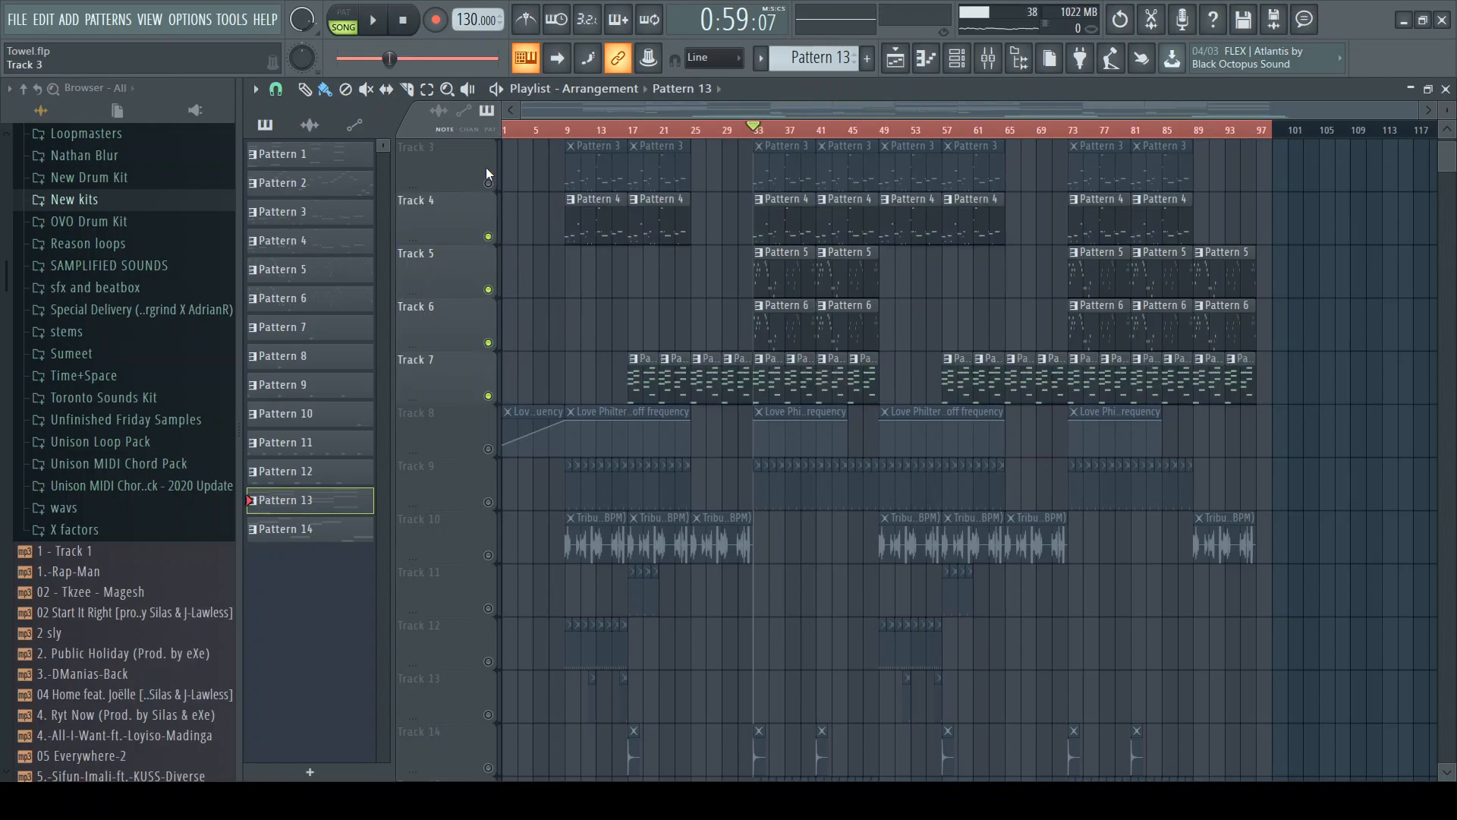
{"action": "left_click", "coordinate": [488, 183]}
{"action": "scroll", "coordinate": [547, 286], "scroll_direction": "up", "scroll_amount": 2}
{"action": "left_click", "coordinate": [488, 237]}
{"action": "left_click", "coordinate": [488, 183]}
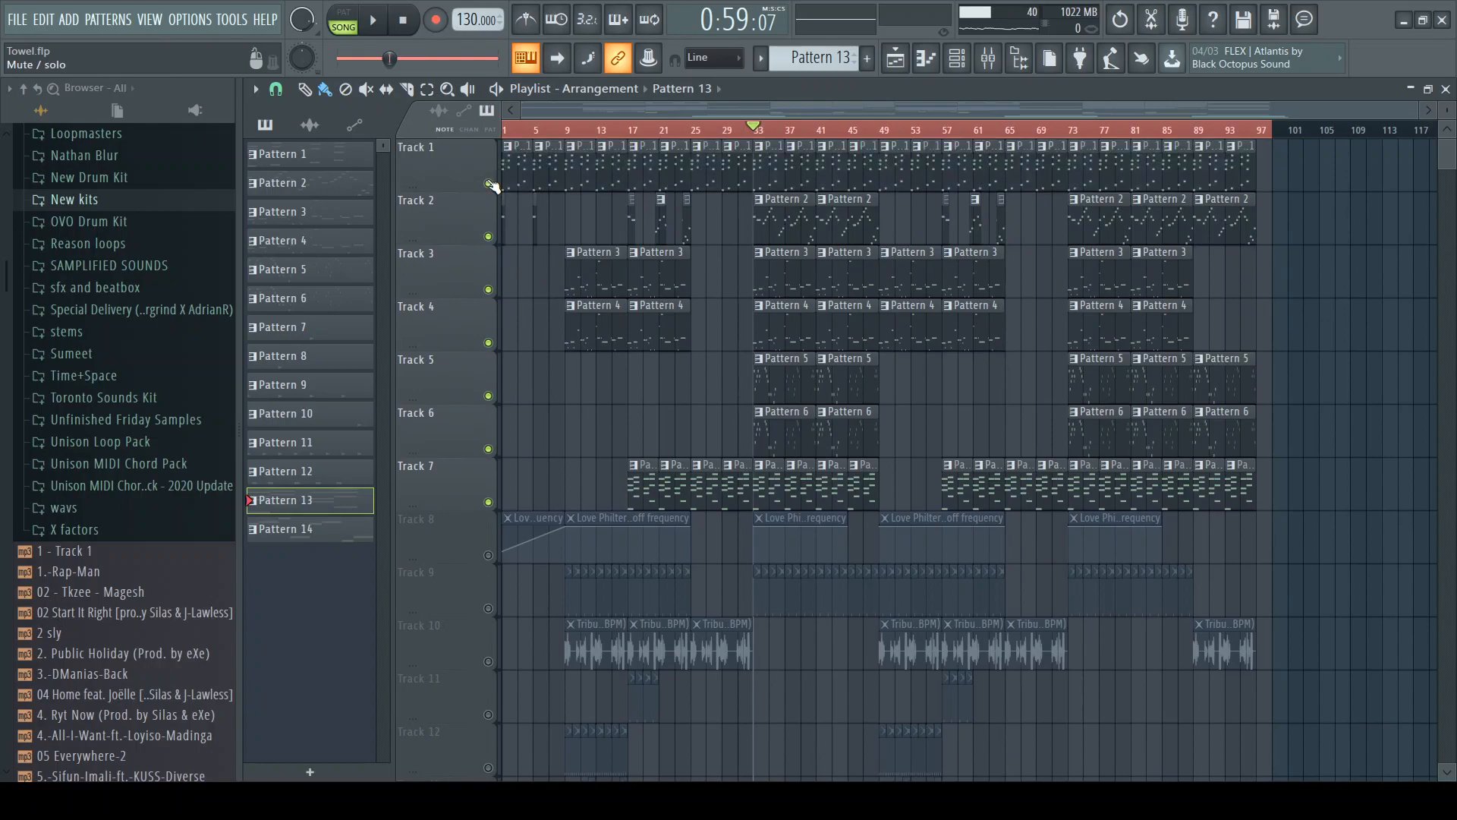
{"action": "left_click", "coordinate": [488, 236]}
Play the enabled tracks from bar 33 while unmuting Track 8's Love Philter automation and Track 20's Towel_Arcade audio, and stop playback
{"action": "key", "text": "space"}
{"action": "scroll", "coordinate": [818, 324], "scroll_direction": "down", "scroll_amount": 1}
{"action": "scroll", "coordinate": [818, 324], "scroll_direction": "down", "scroll_amount": 2}
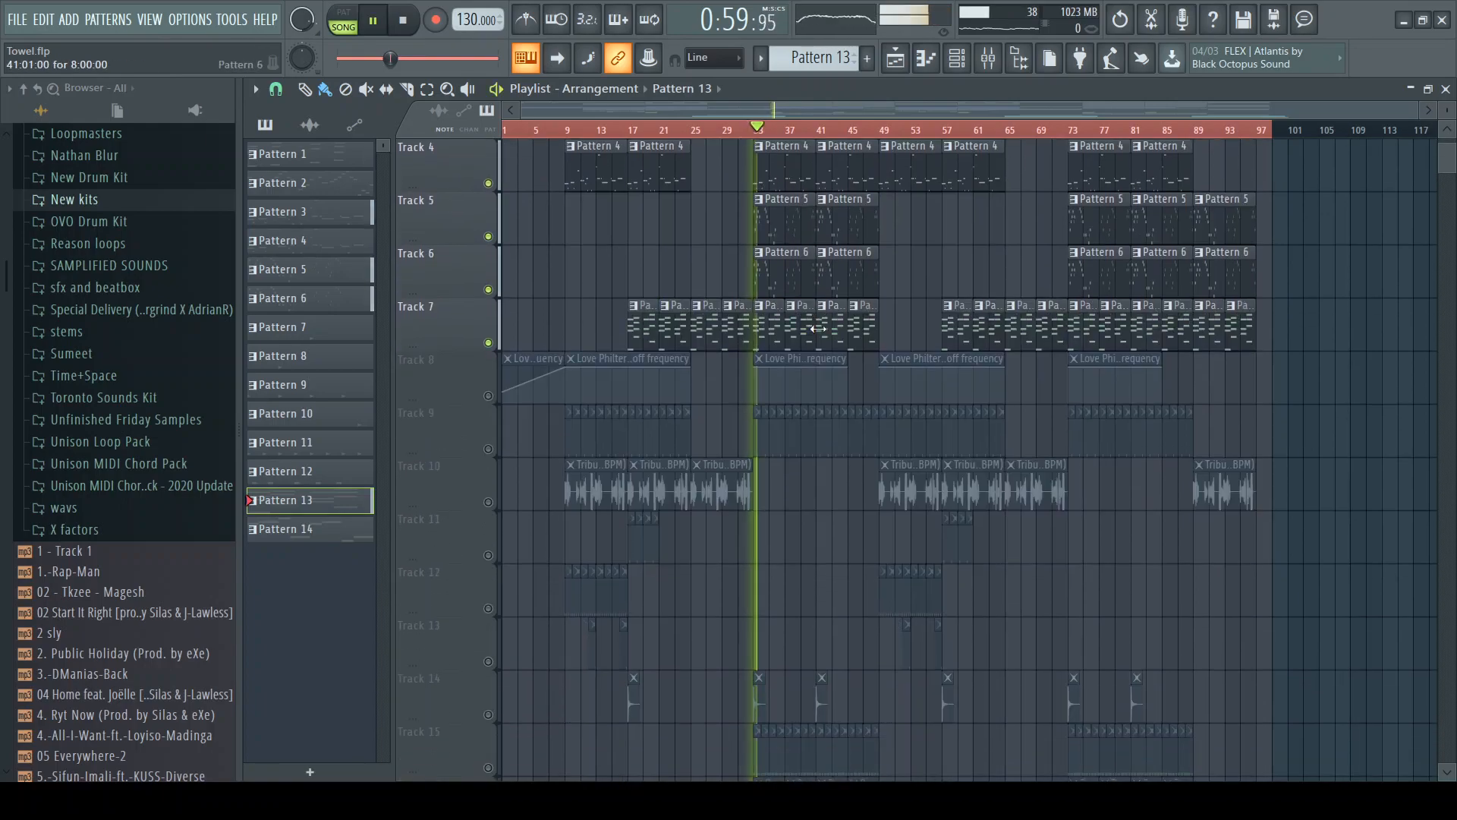
{"action": "scroll", "coordinate": [809, 337], "scroll_direction": "down", "scroll_amount": 2}
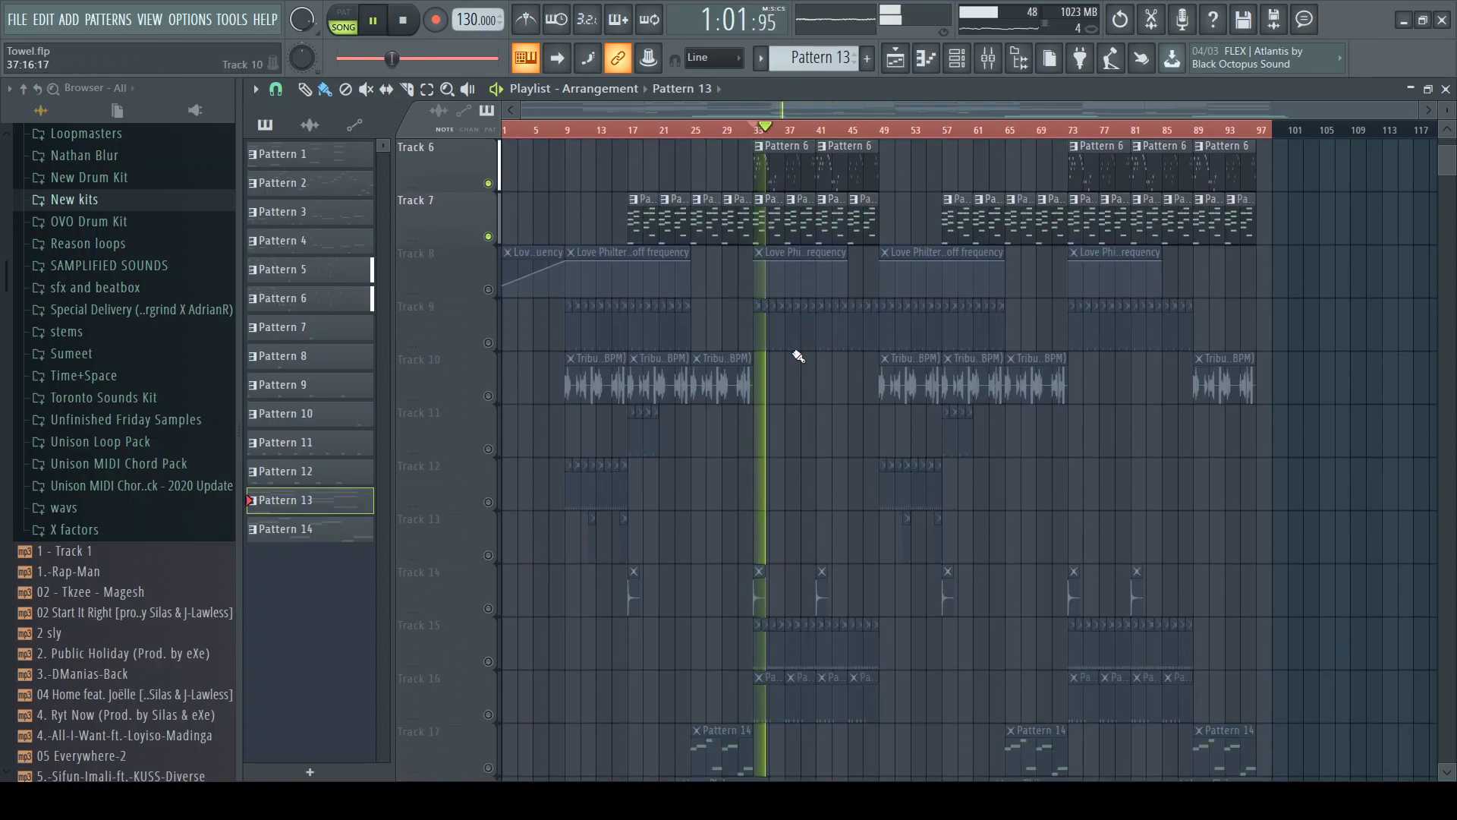
{"action": "left_click", "coordinate": [489, 290]}
{"action": "scroll", "coordinate": [774, 301], "scroll_direction": "up", "scroll_amount": 4}
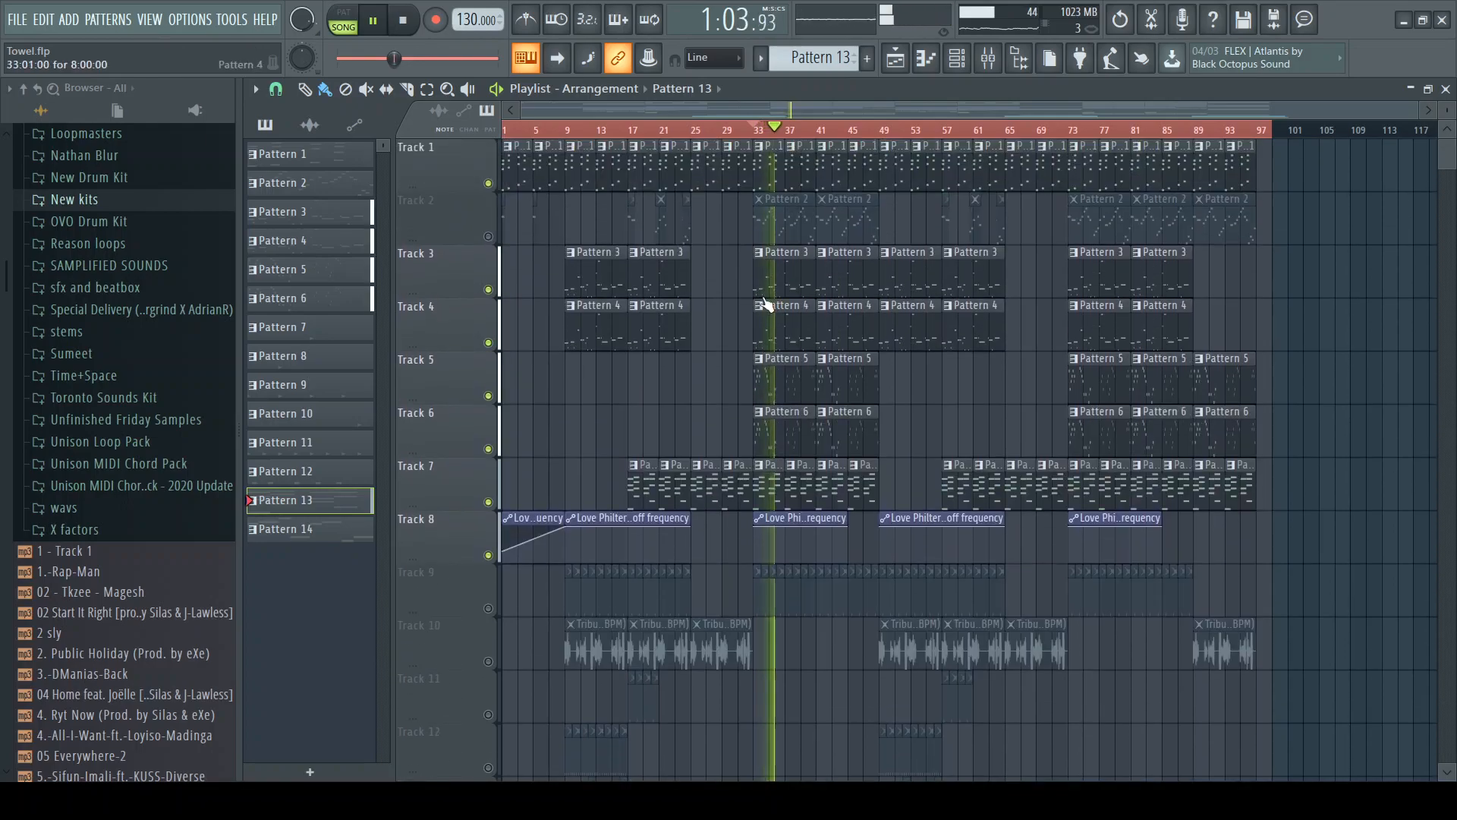
{"action": "scroll", "coordinate": [715, 392], "scroll_direction": "down", "scroll_amount": 12}
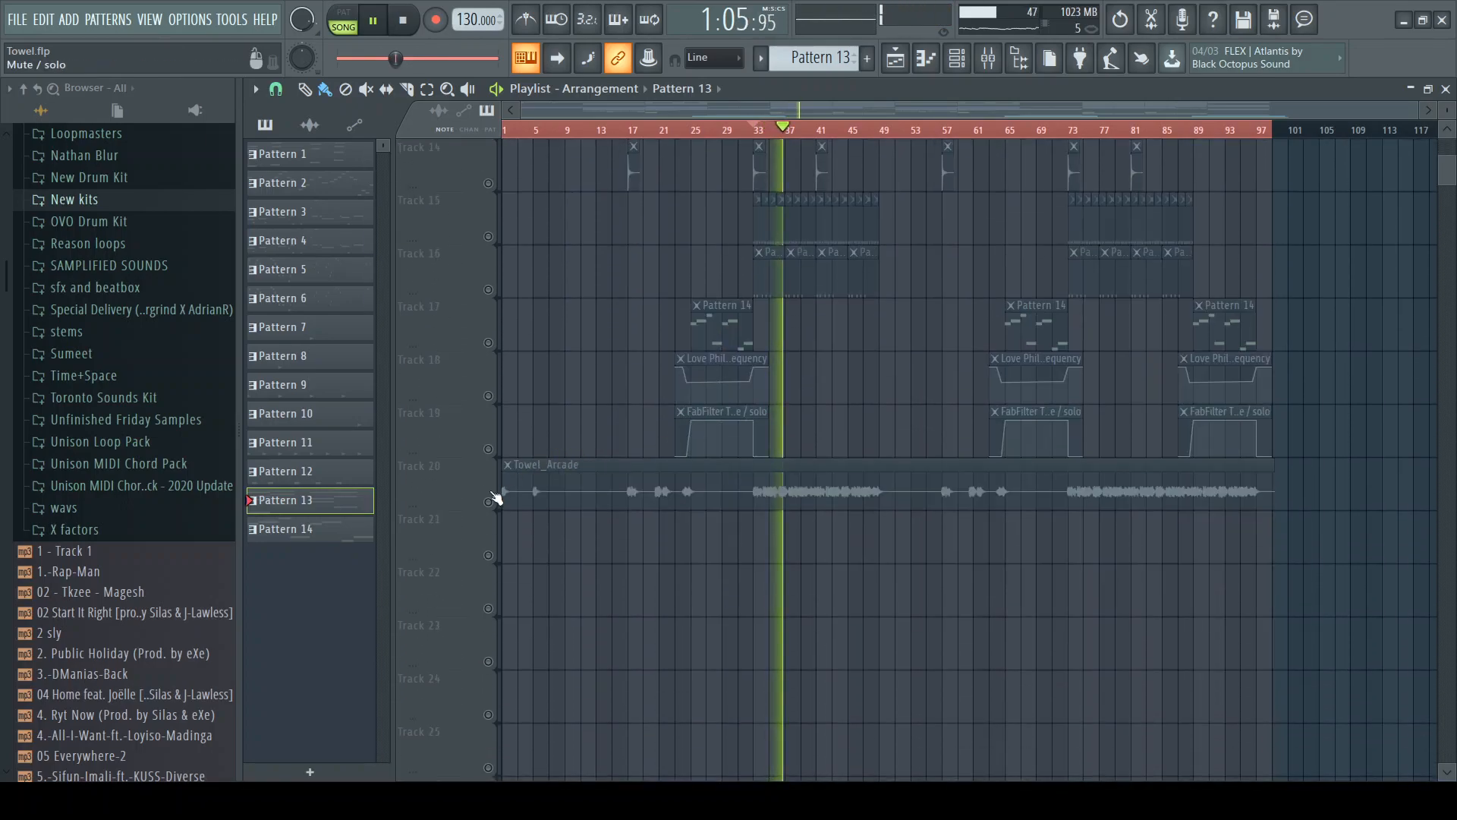
{"action": "left_click", "coordinate": [488, 501]}
{"action": "scroll", "coordinate": [875, 497], "scroll_direction": "up", "scroll_amount": 10}
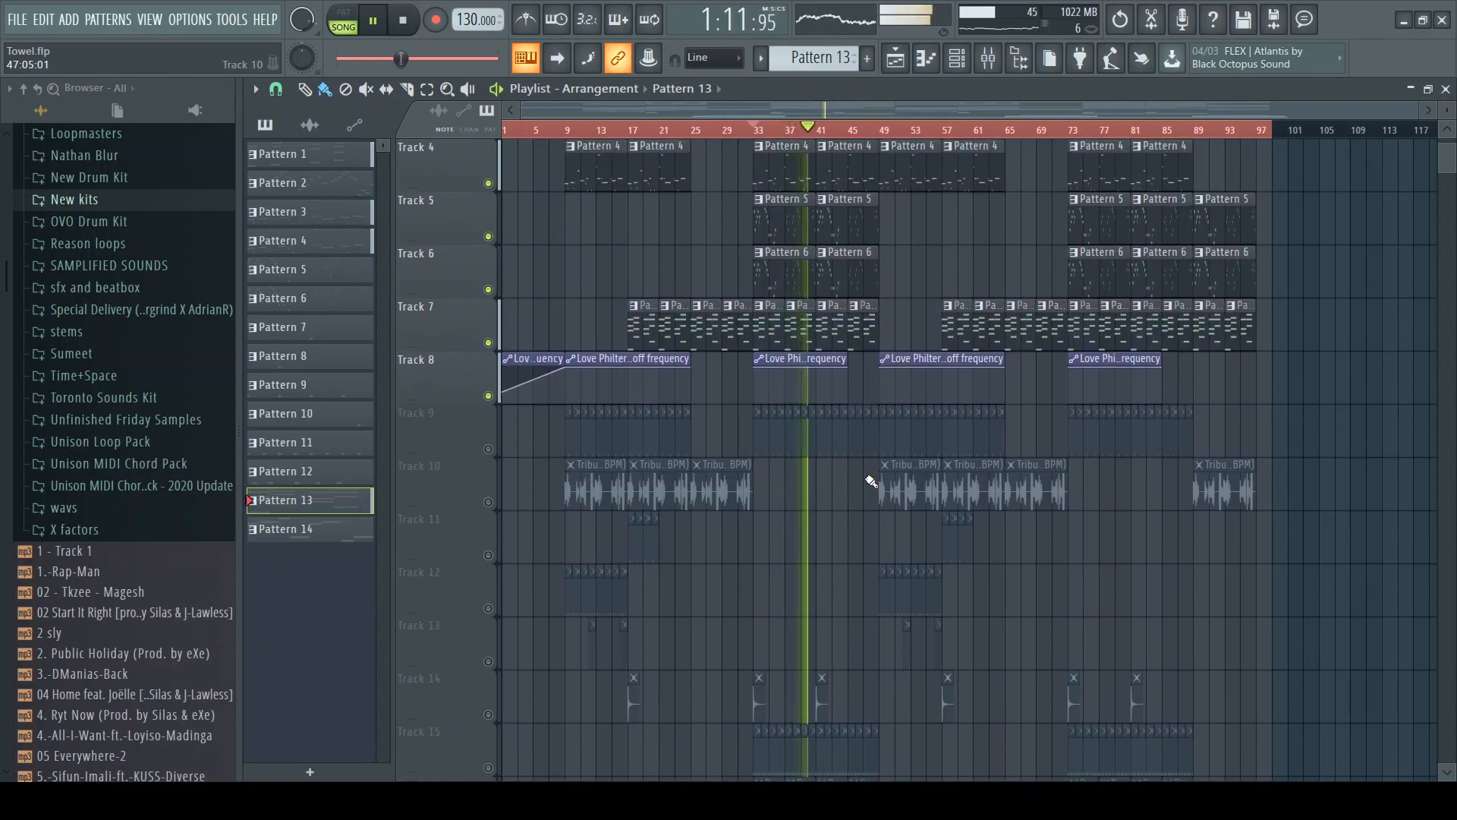
{"action": "key", "text": "space"}
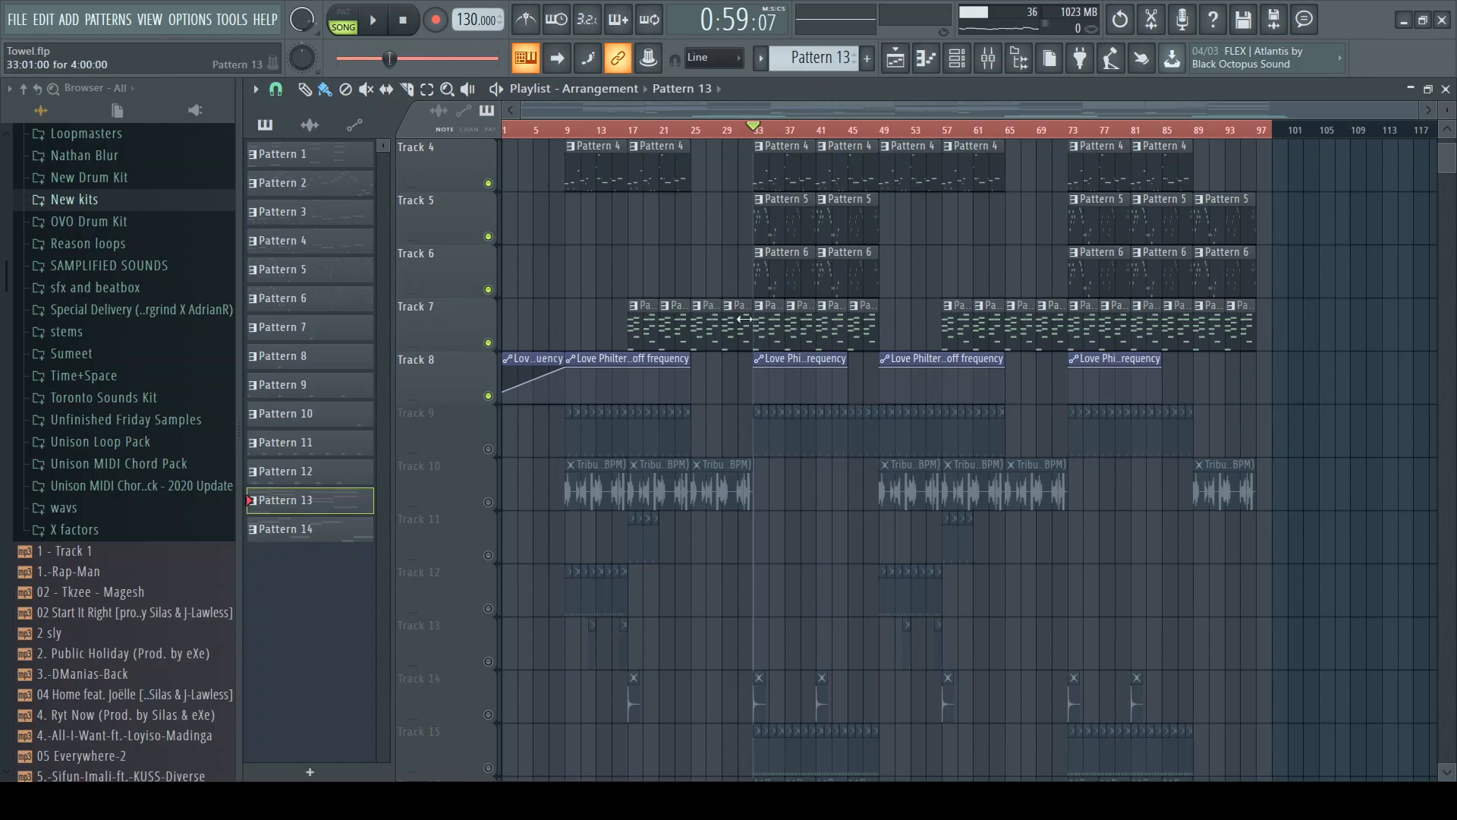
{"action": "scroll", "coordinate": [702, 339], "scroll_direction": "up", "scroll_amount": 2}
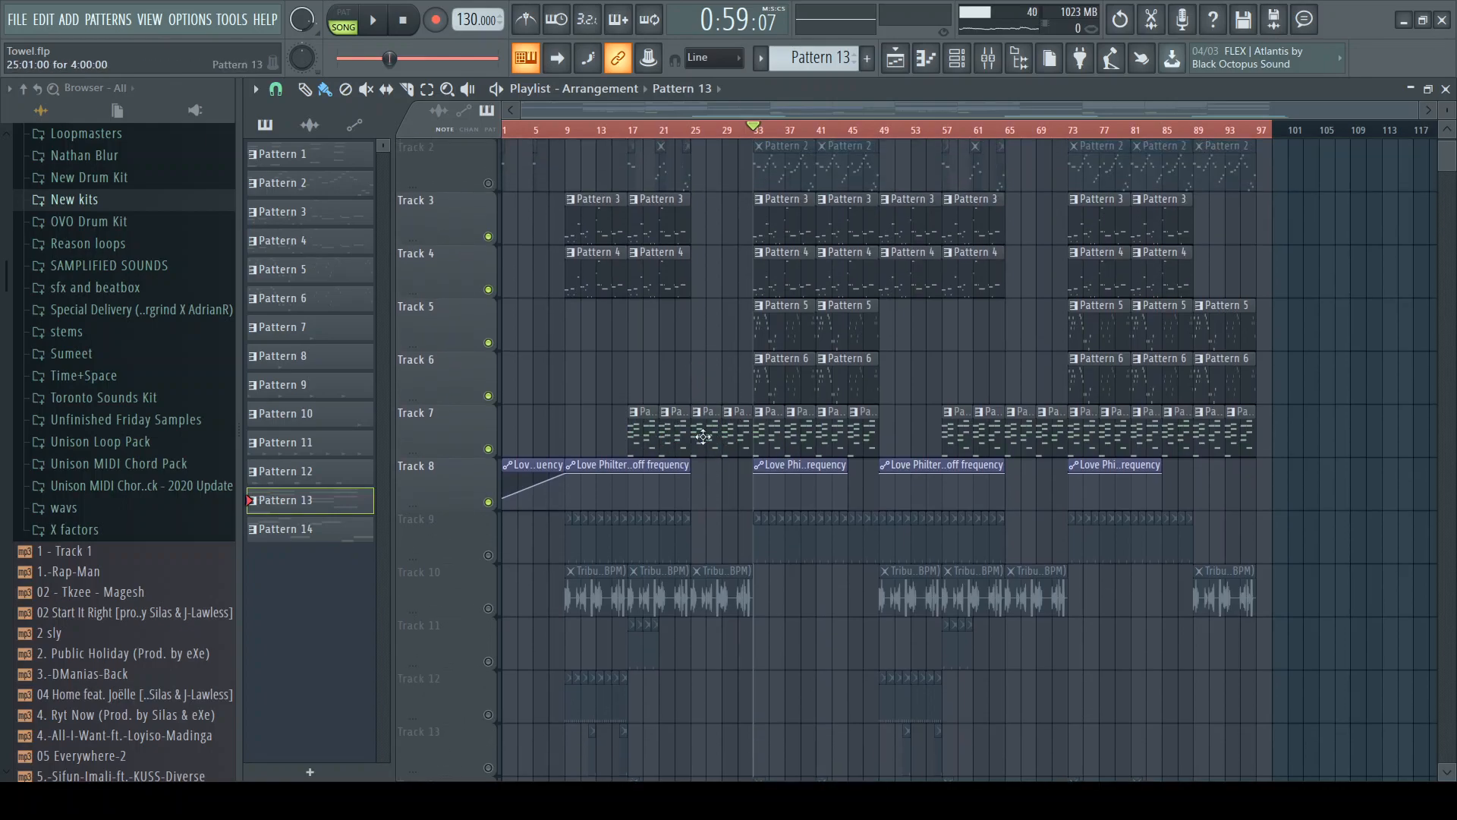
Solo Track 9 in the playlist and listen to it from bar 9
{"action": "scroll", "coordinate": [705, 437], "scroll_direction": "up", "scroll_amount": 1}
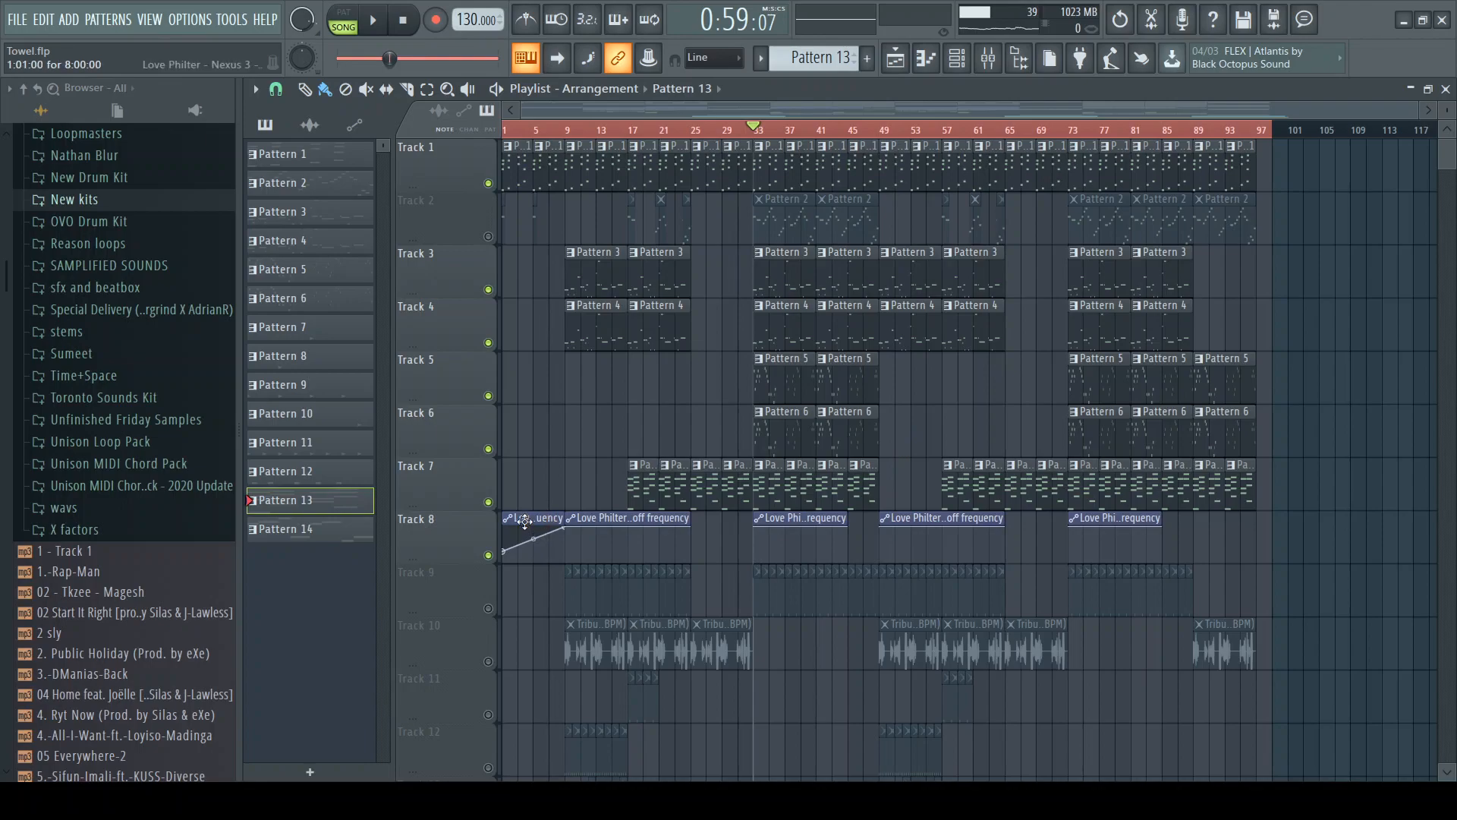
{"action": "scroll", "coordinate": [619, 472], "scroll_direction": "down", "scroll_amount": 3}
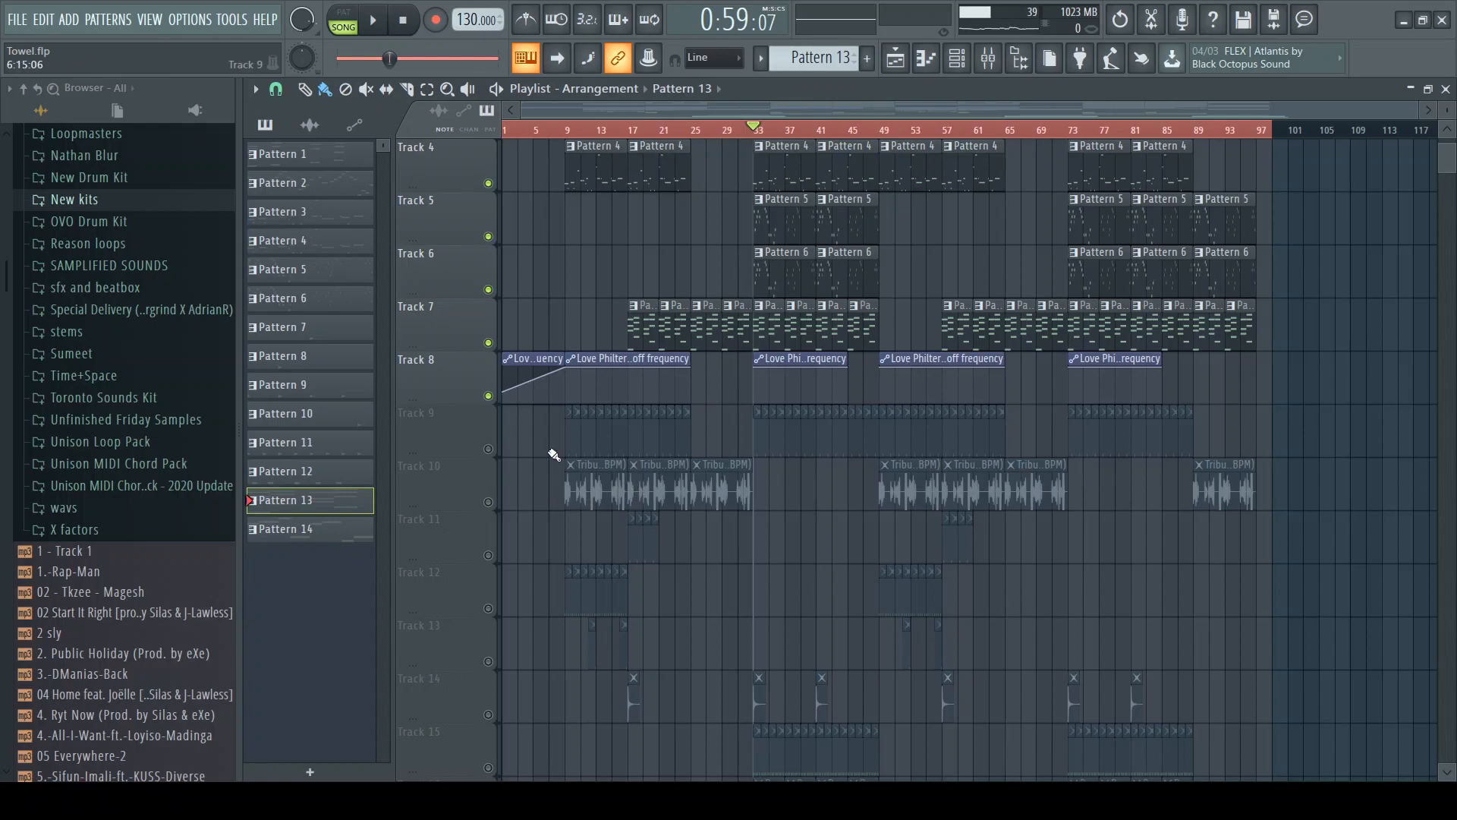
{"action": "right_click", "coordinate": [491, 450]}
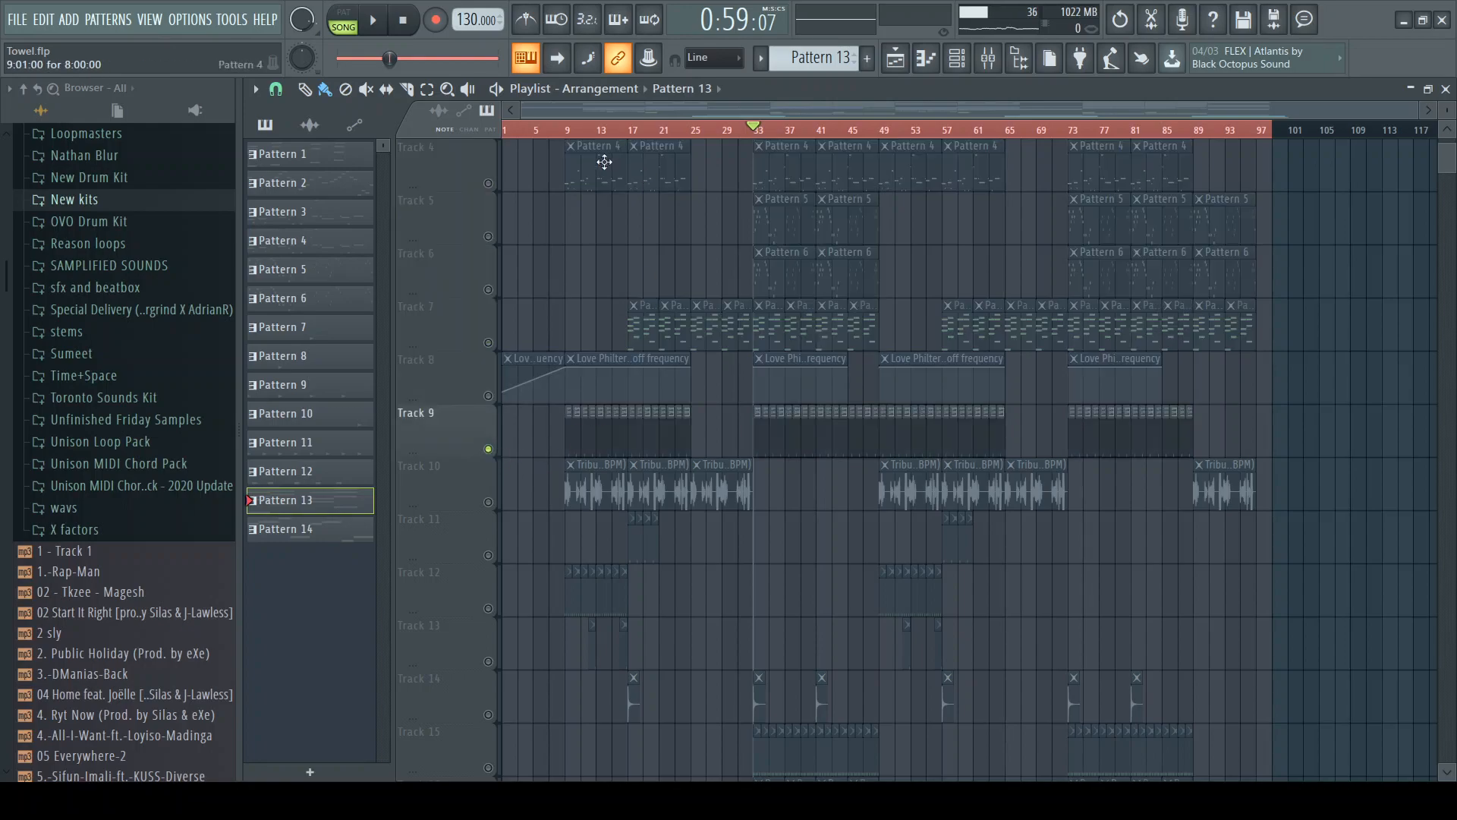
{"action": "left_click", "coordinate": [571, 132]}
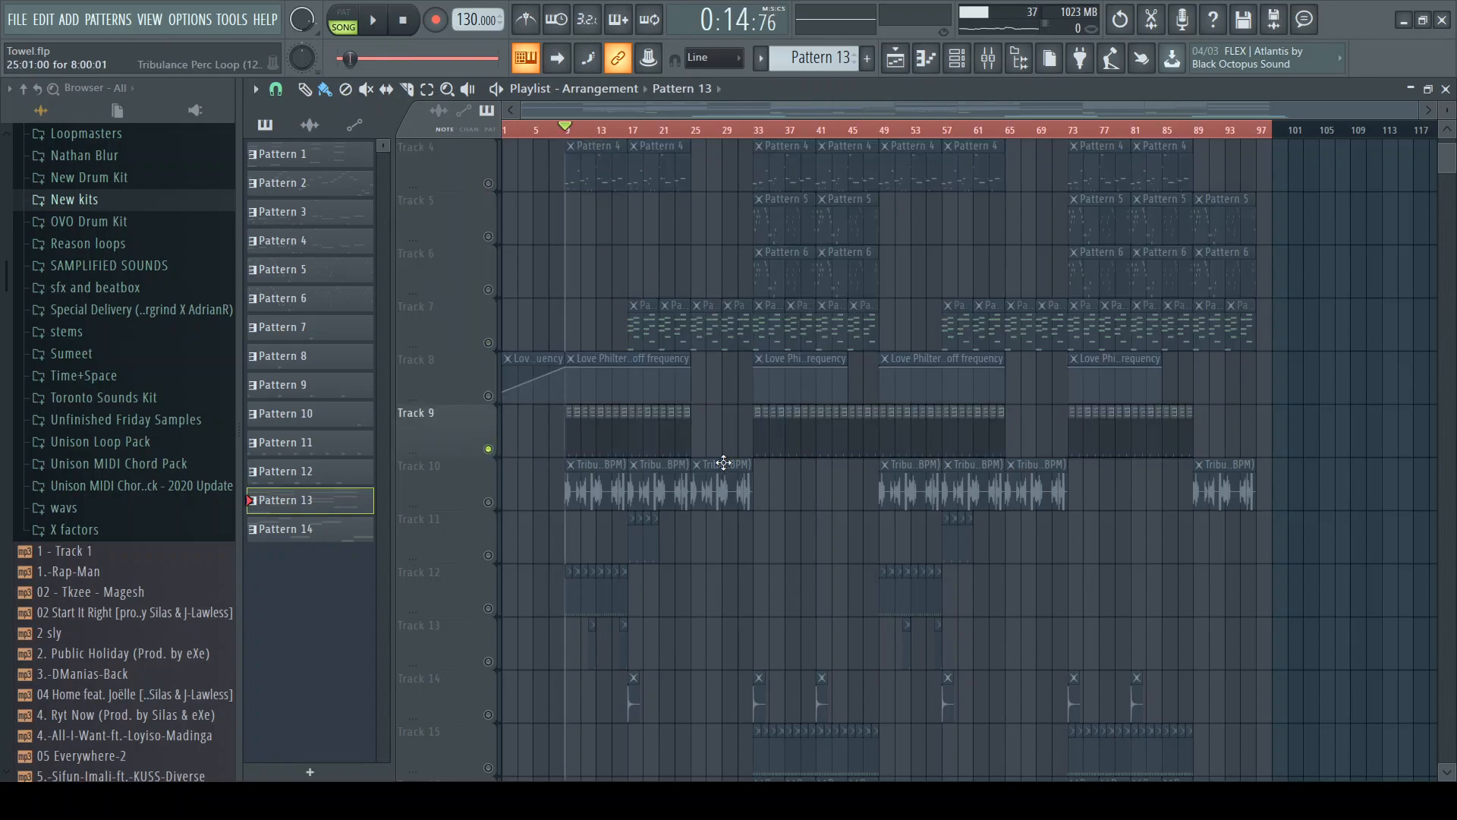
{"action": "key", "text": "space"}
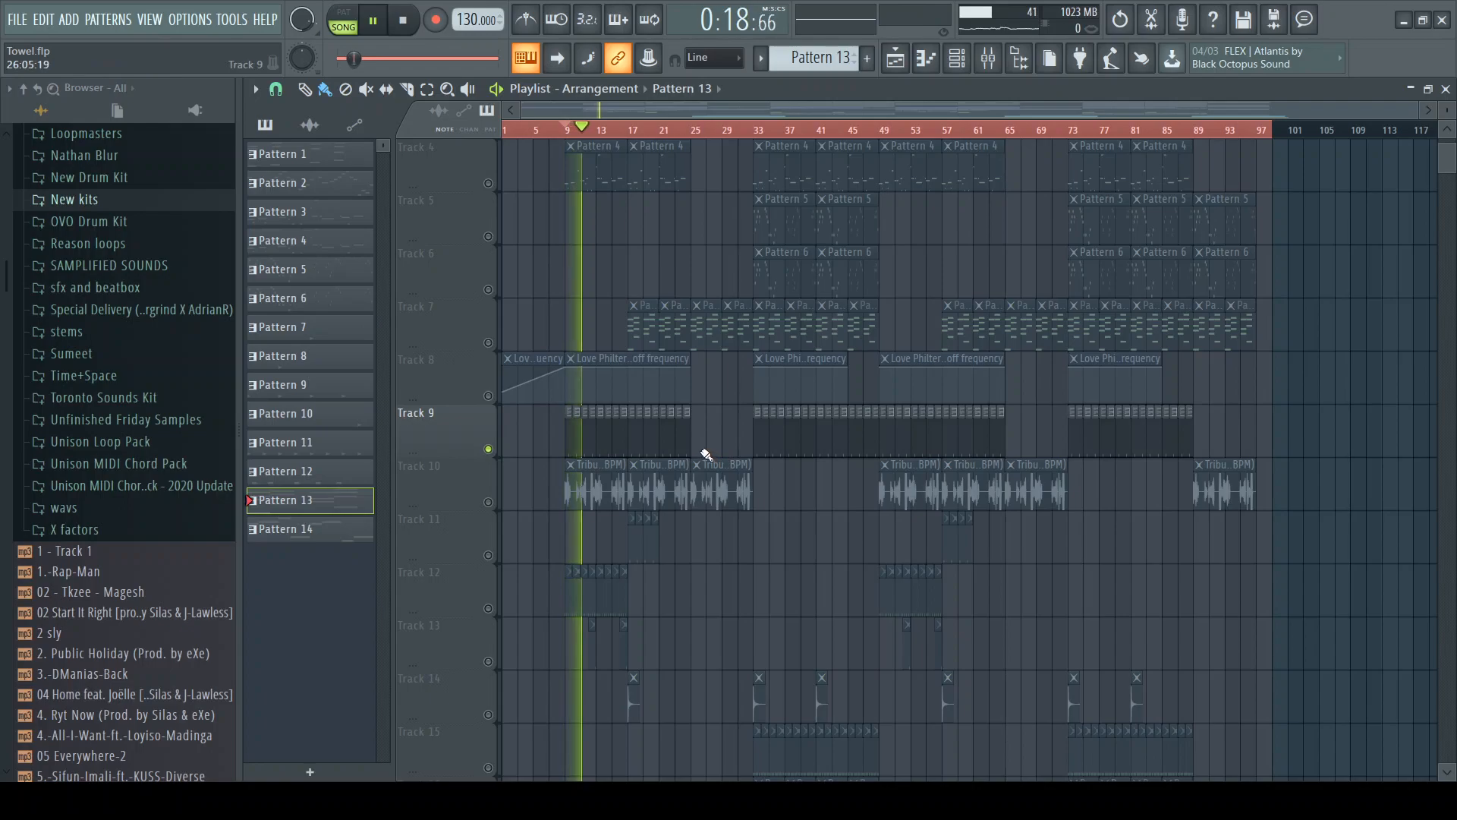
{"action": "key", "text": "space"}
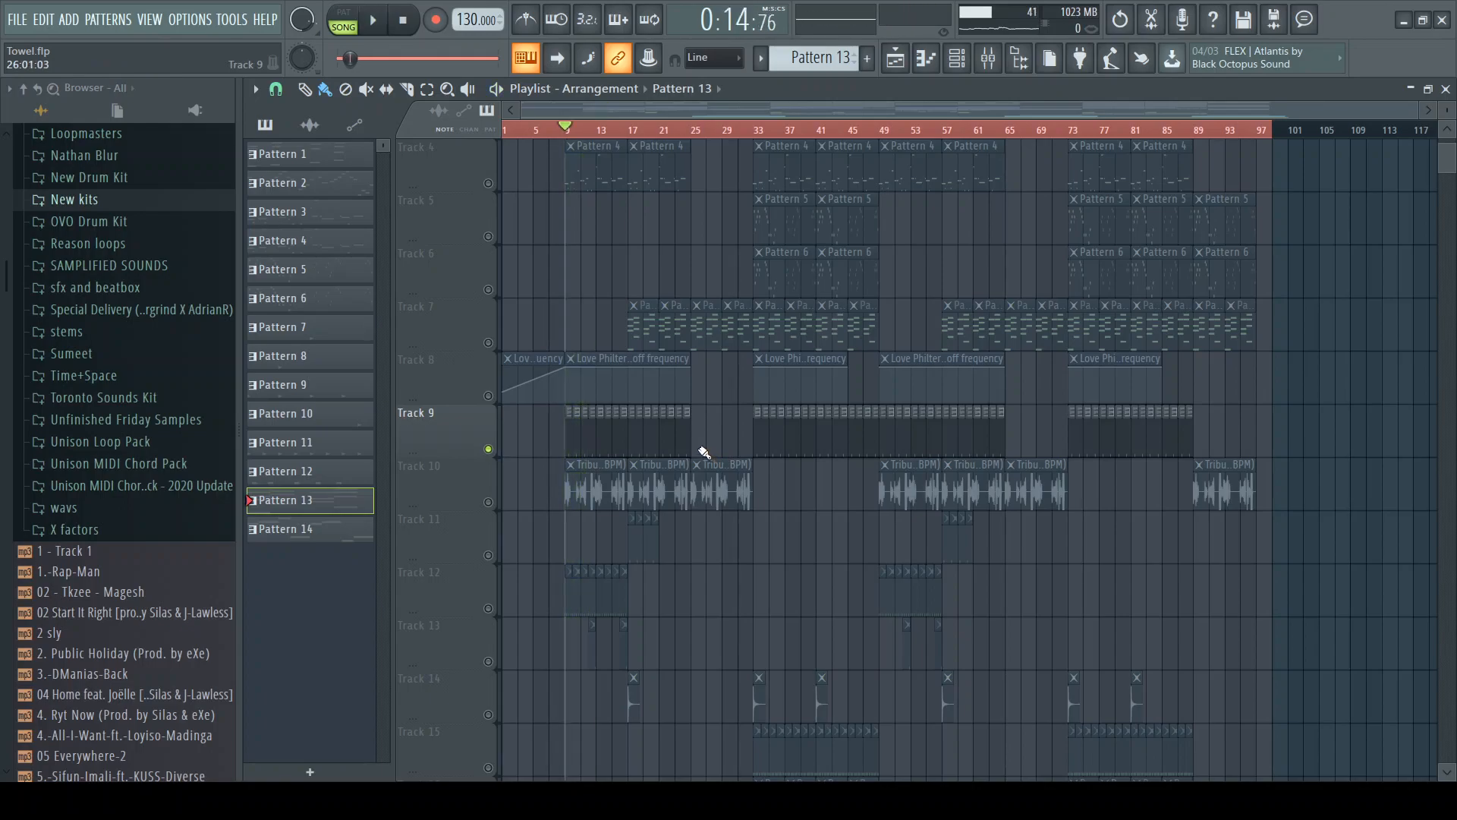
Play the soloed part with the mixer shown, select the Abolish Snare insert, and return to the playlist
{"action": "key", "text": "F9"}
{"action": "key", "text": "space"}
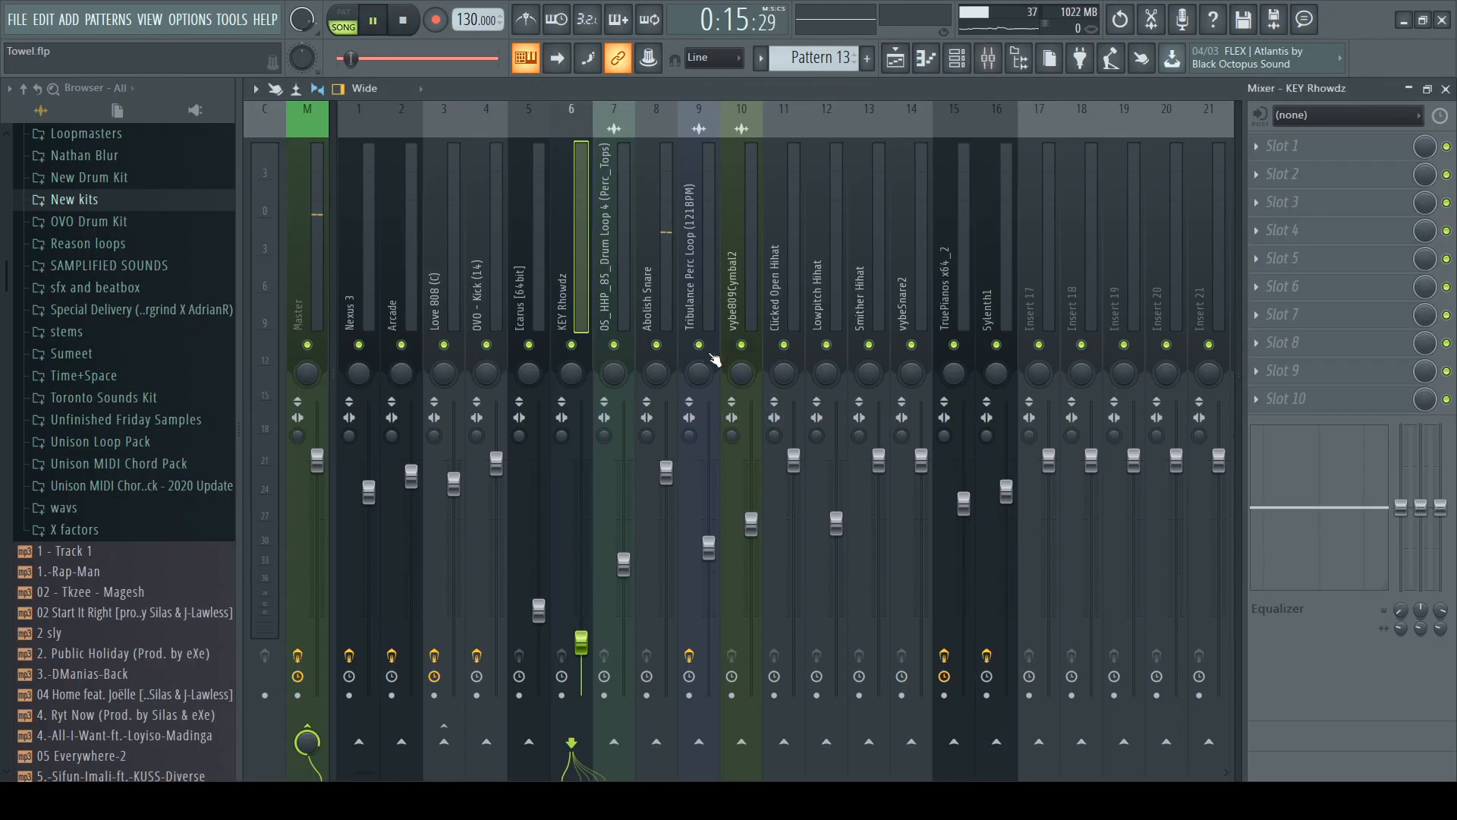
{"action": "key", "text": "space"}
{"action": "left_click", "coordinate": [657, 302]}
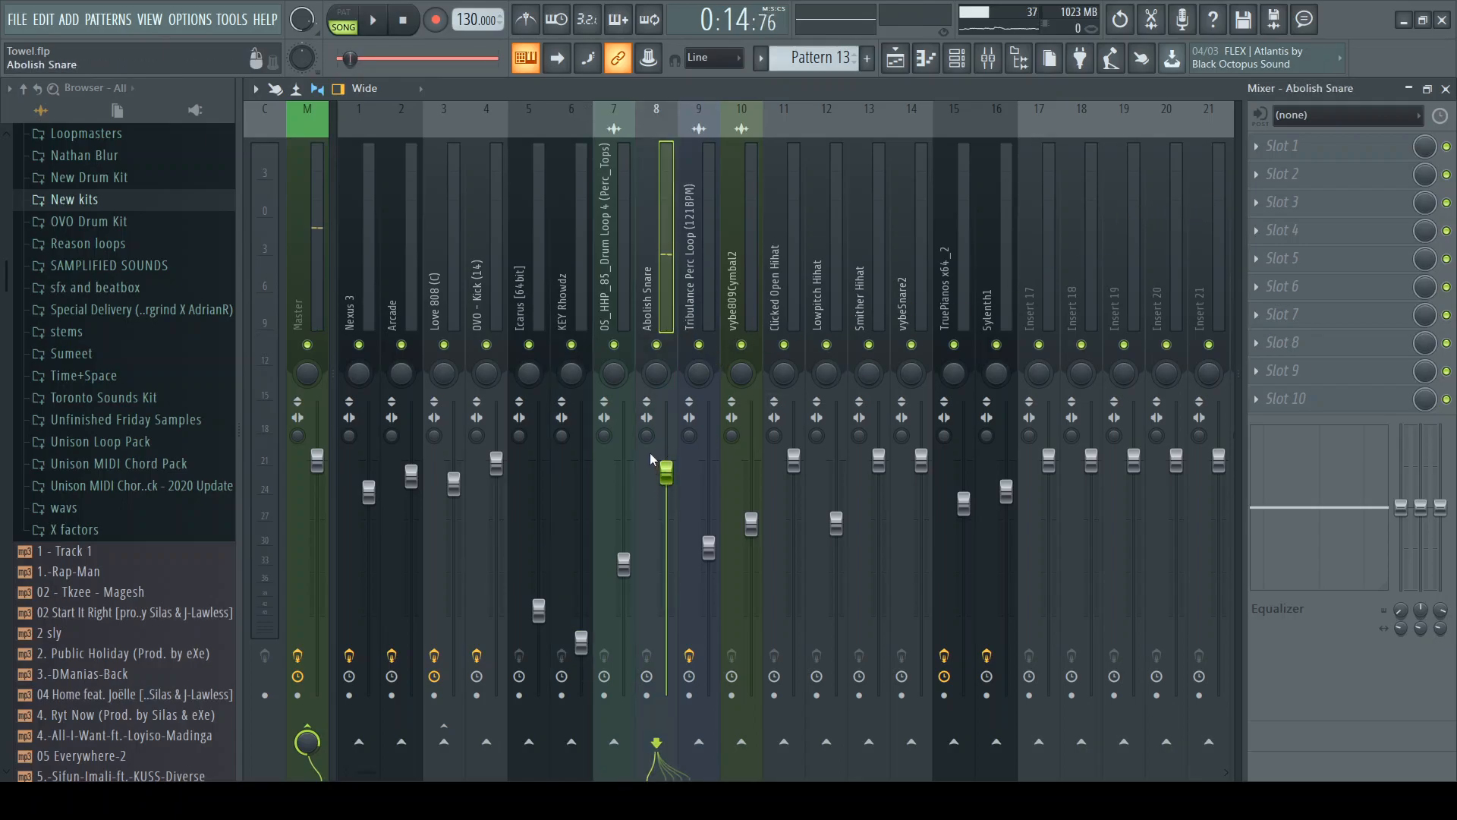
{"action": "key", "text": "F6"}
{"action": "key", "text": "F5"}
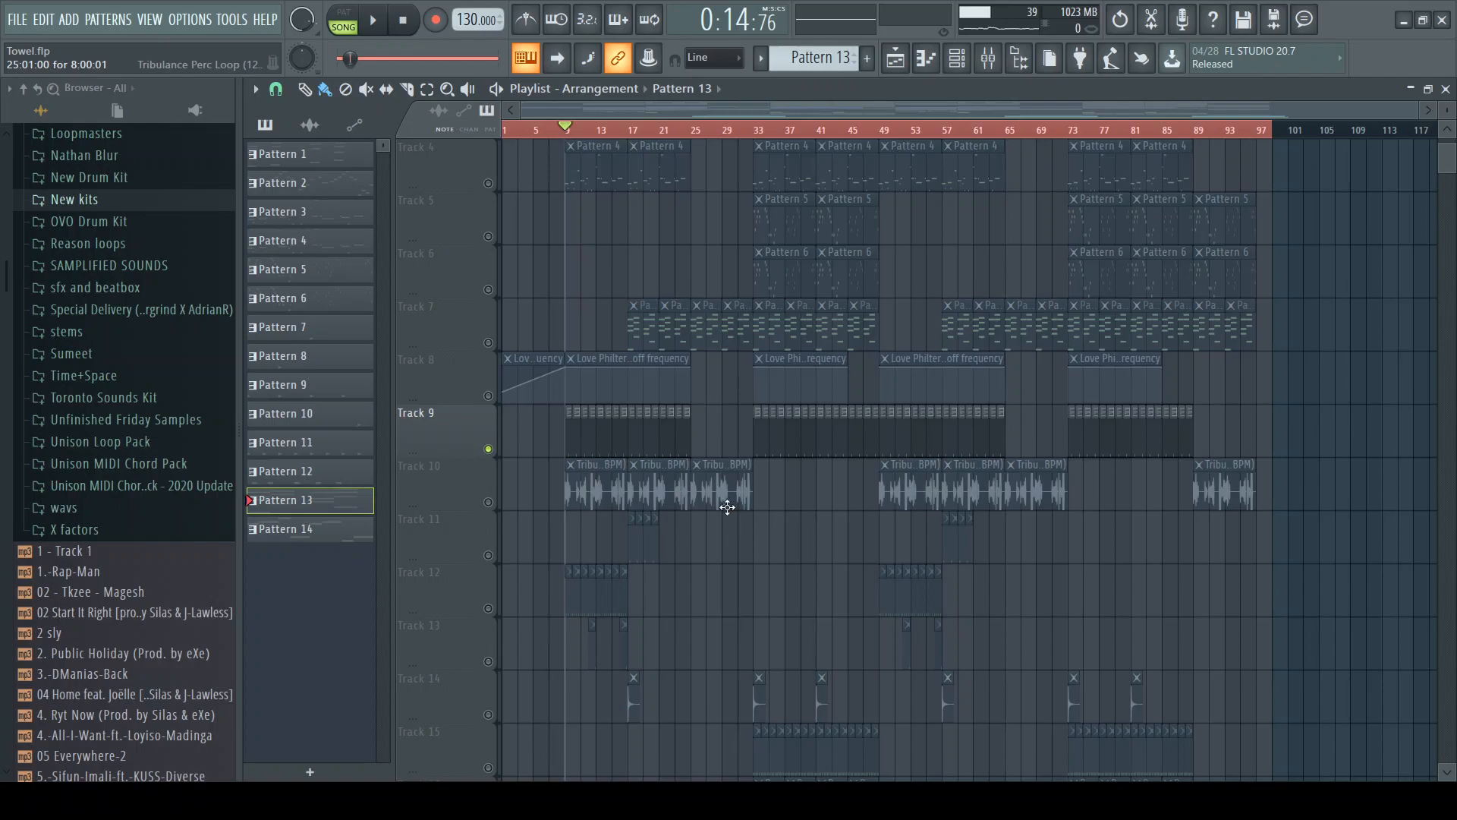
Unmute Track 12 alongside Track 9, leaving Track 10 muted
{"action": "left_click", "coordinate": [488, 502]}
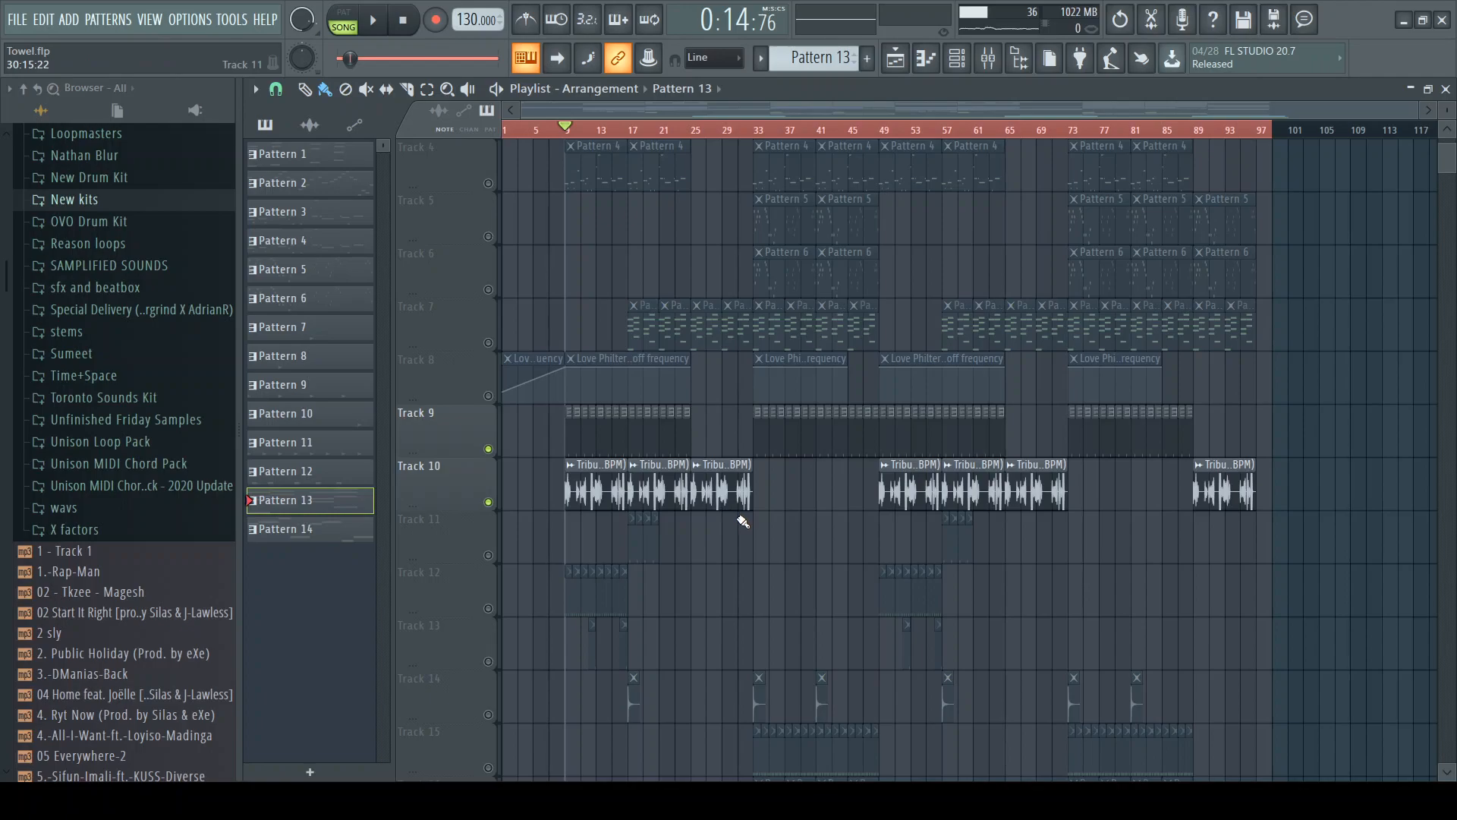
{"action": "scroll", "coordinate": [728, 516], "scroll_direction": "down", "scroll_amount": 4}
{"action": "left_click", "coordinate": [488, 399]}
{"action": "scroll", "coordinate": [516, 441], "scroll_direction": "down", "scroll_amount": 2}
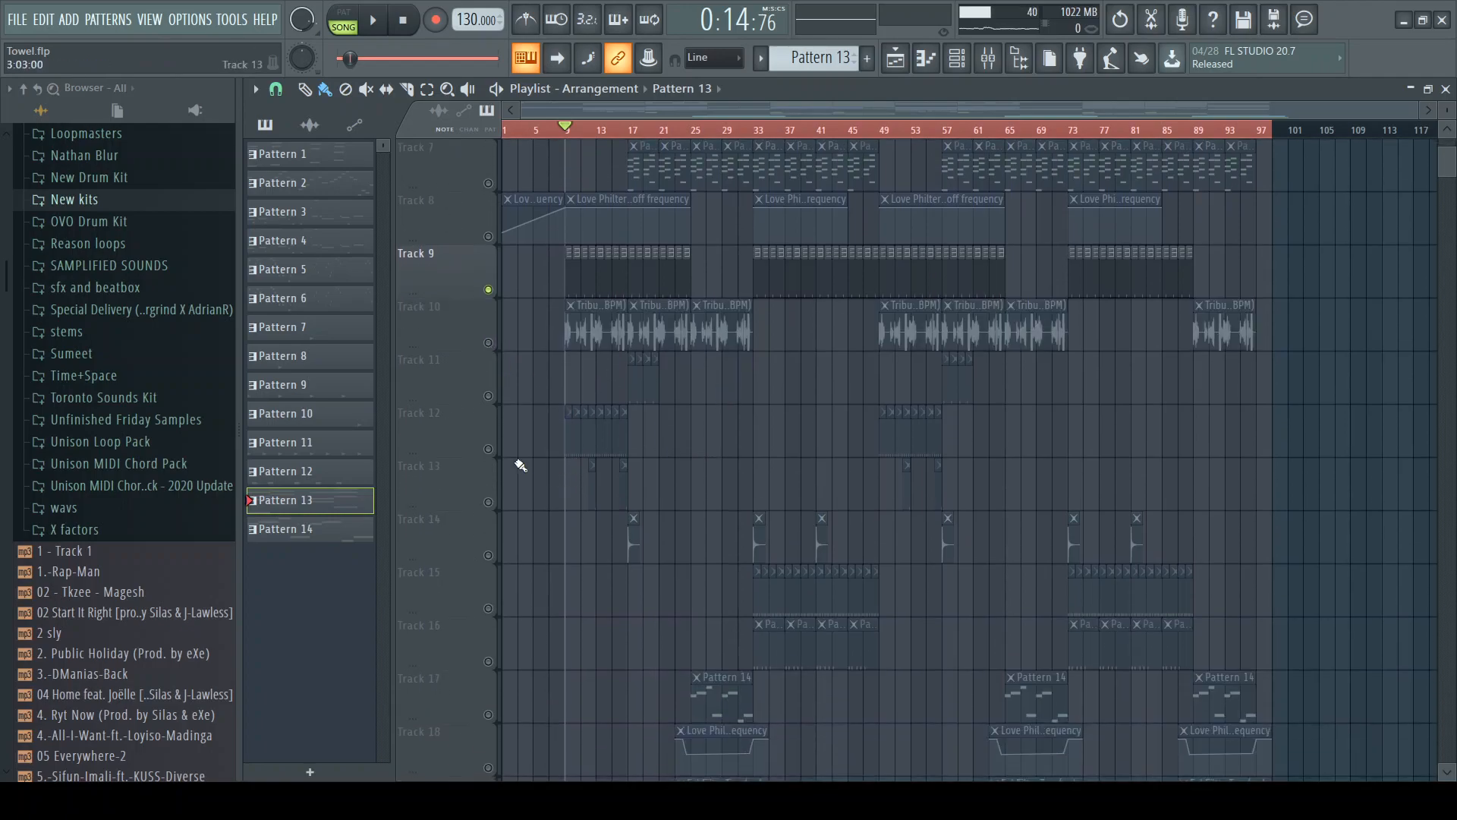
{"action": "left_click", "coordinate": [488, 448]}
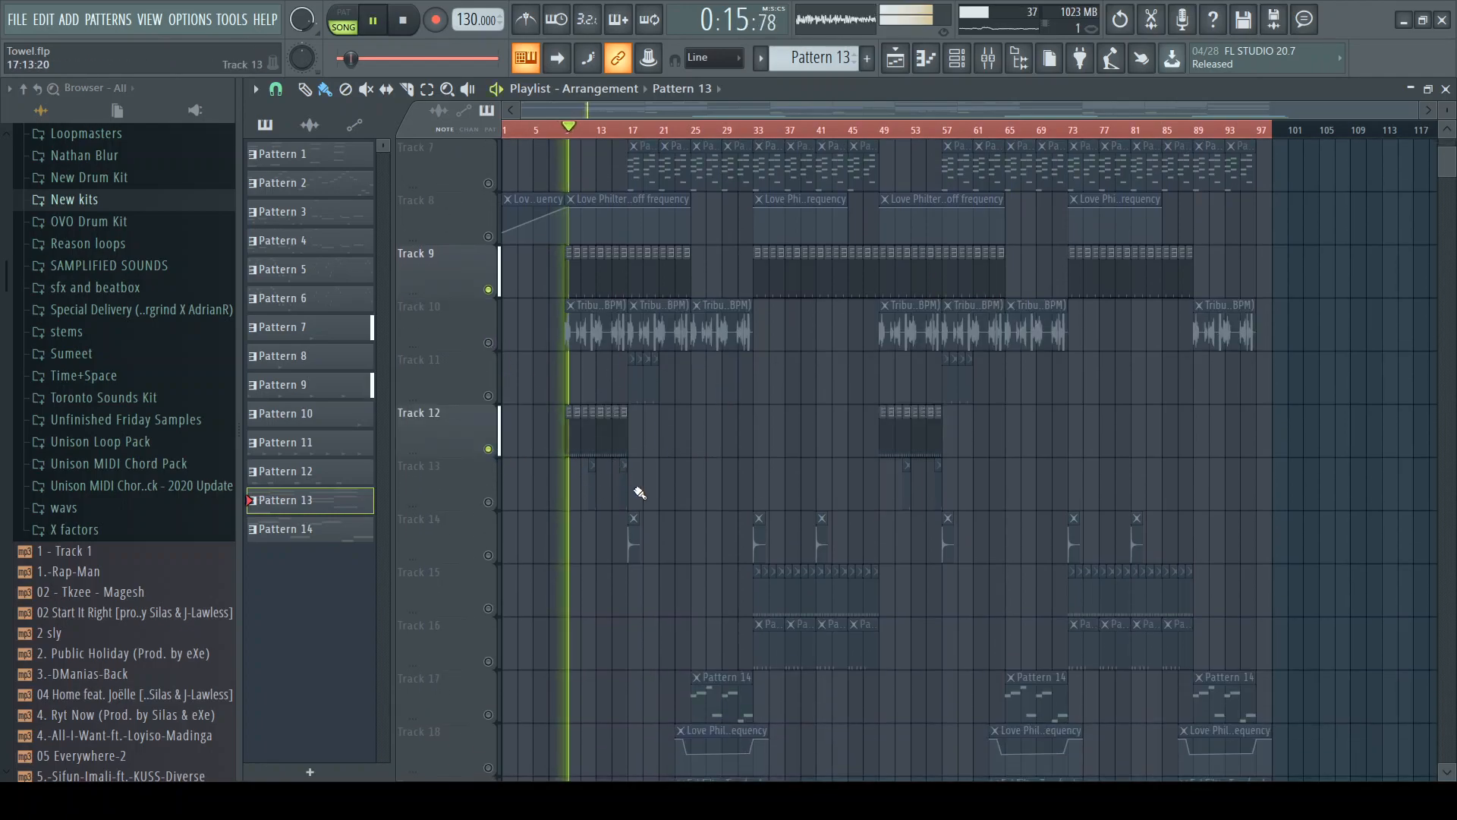
View Pattern 9's Lowpitch Hihat notes in the piano roll and channel rack, and return to the playlist
{"action": "left_click", "coordinate": [570, 441]}
{"action": "double_click", "coordinate": [570, 442]}
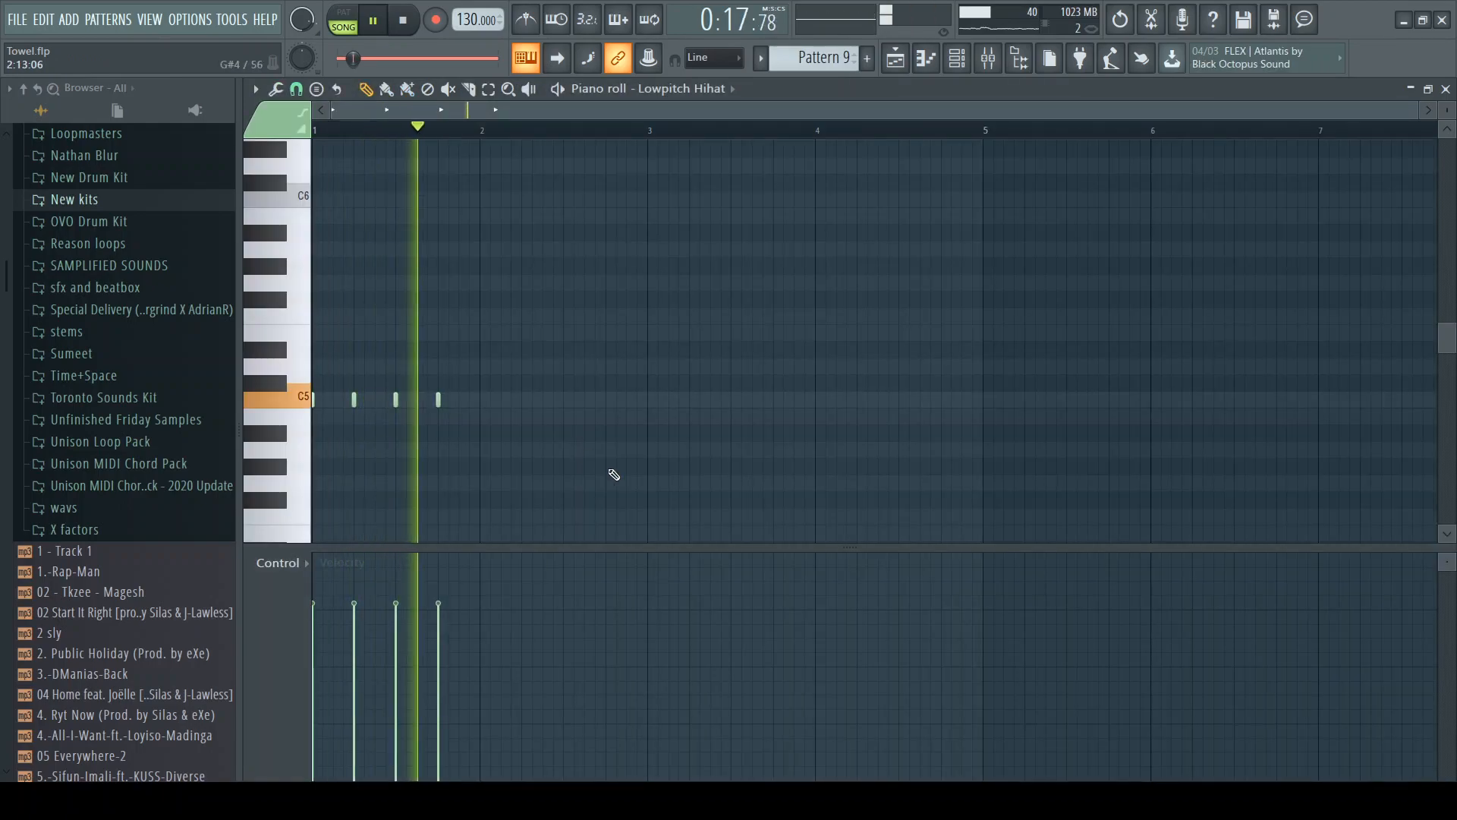
{"action": "key", "text": "space"}
{"action": "key", "text": "F6"}
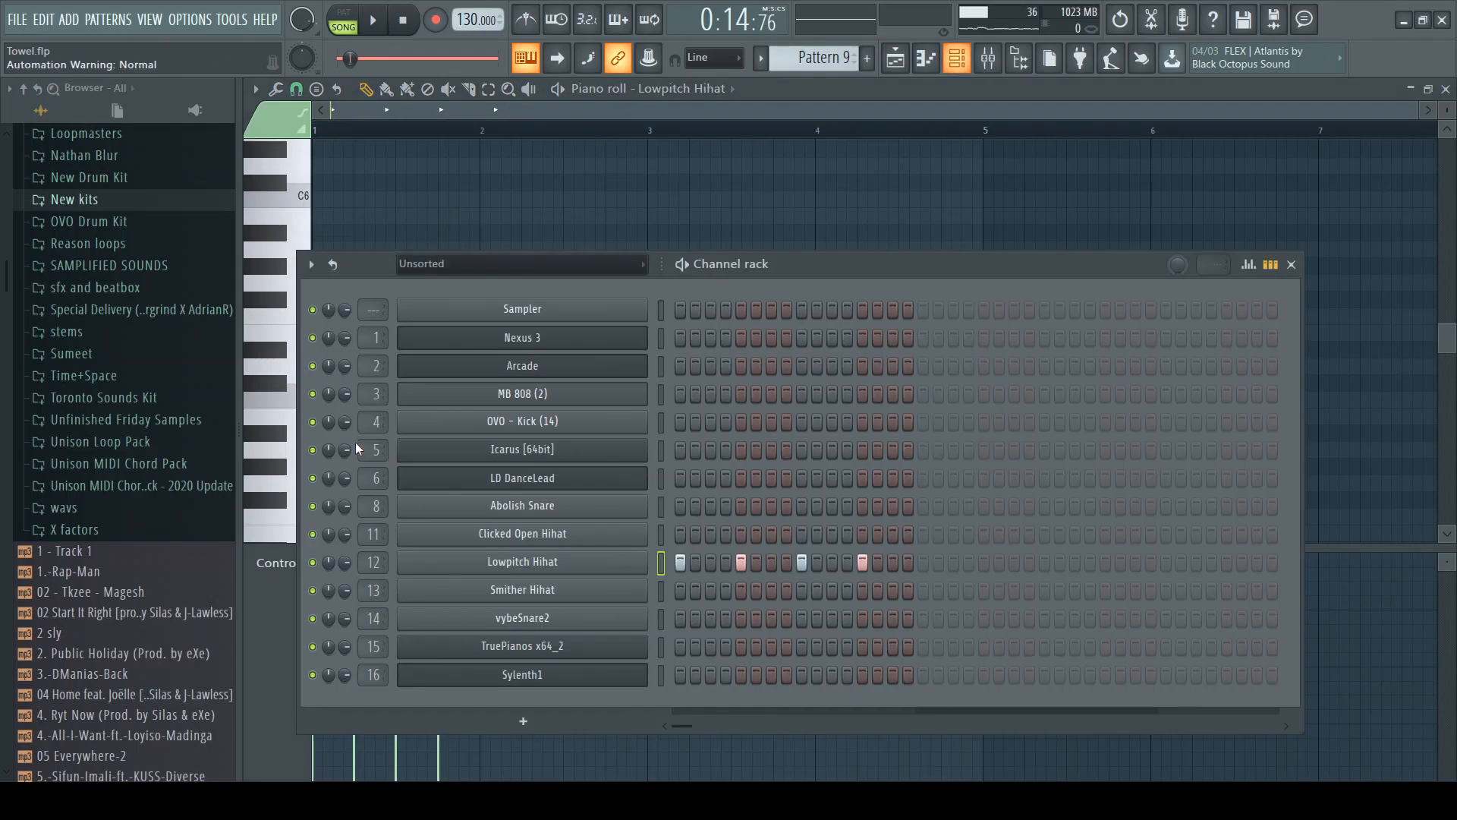
{"action": "key", "text": "F5"}
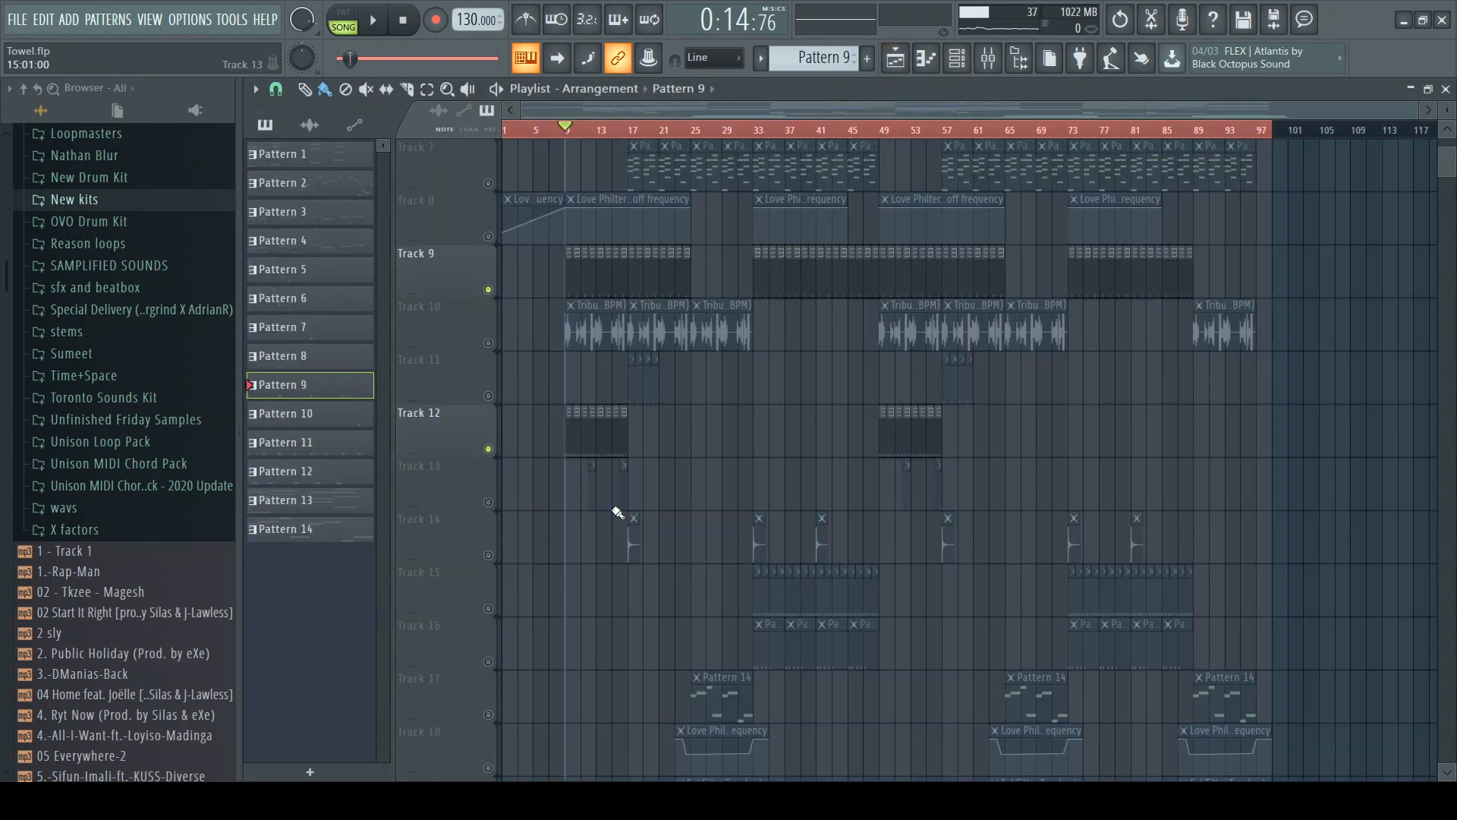
Unmute Track 13 and listen from bar 12, and unmute Track 11 and play from bar 17
{"action": "scroll", "coordinate": [618, 513], "scroll_direction": "down", "scroll_amount": 2}
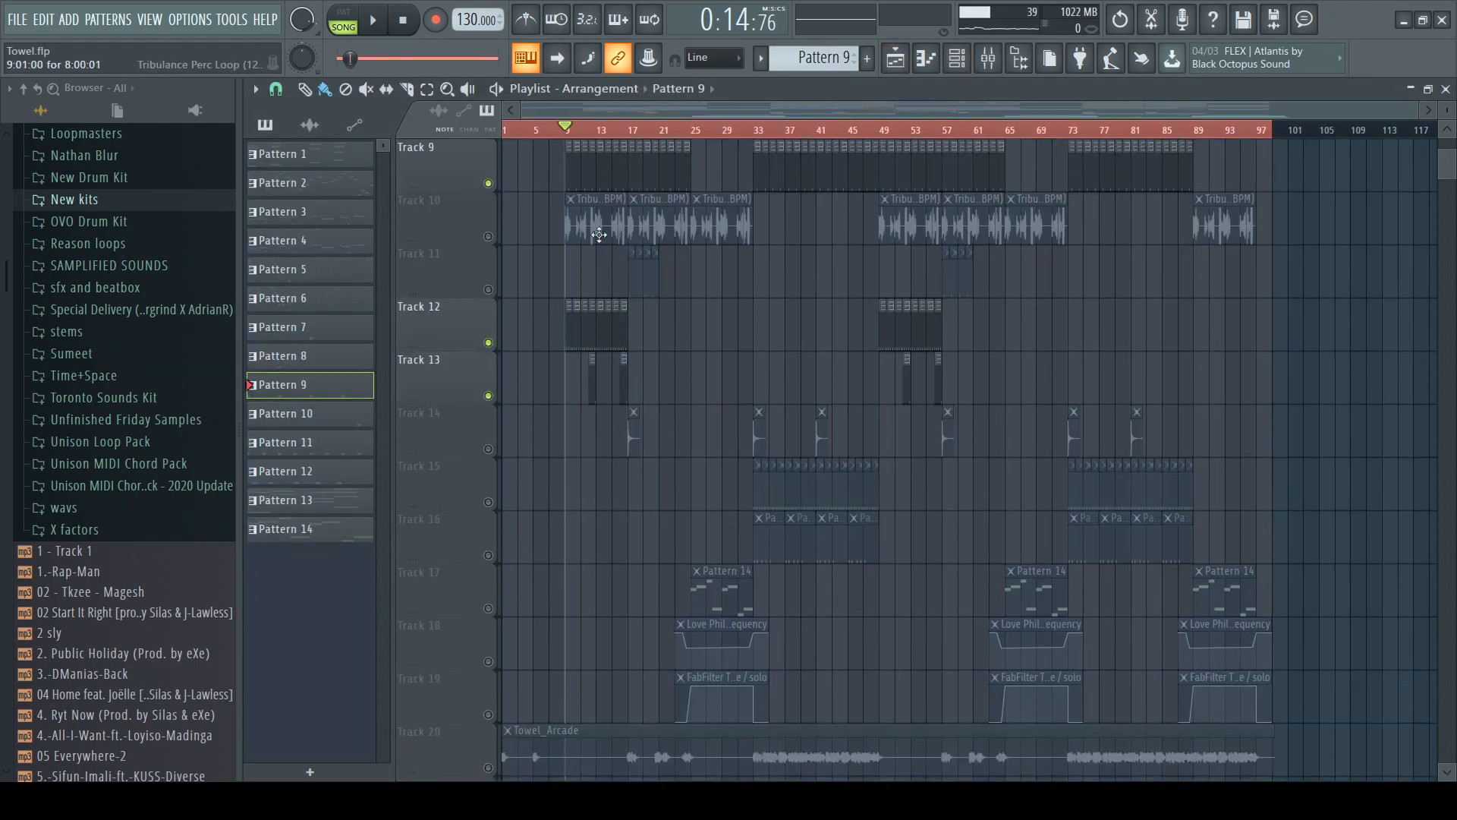
{"action": "left_click", "coordinate": [591, 129]}
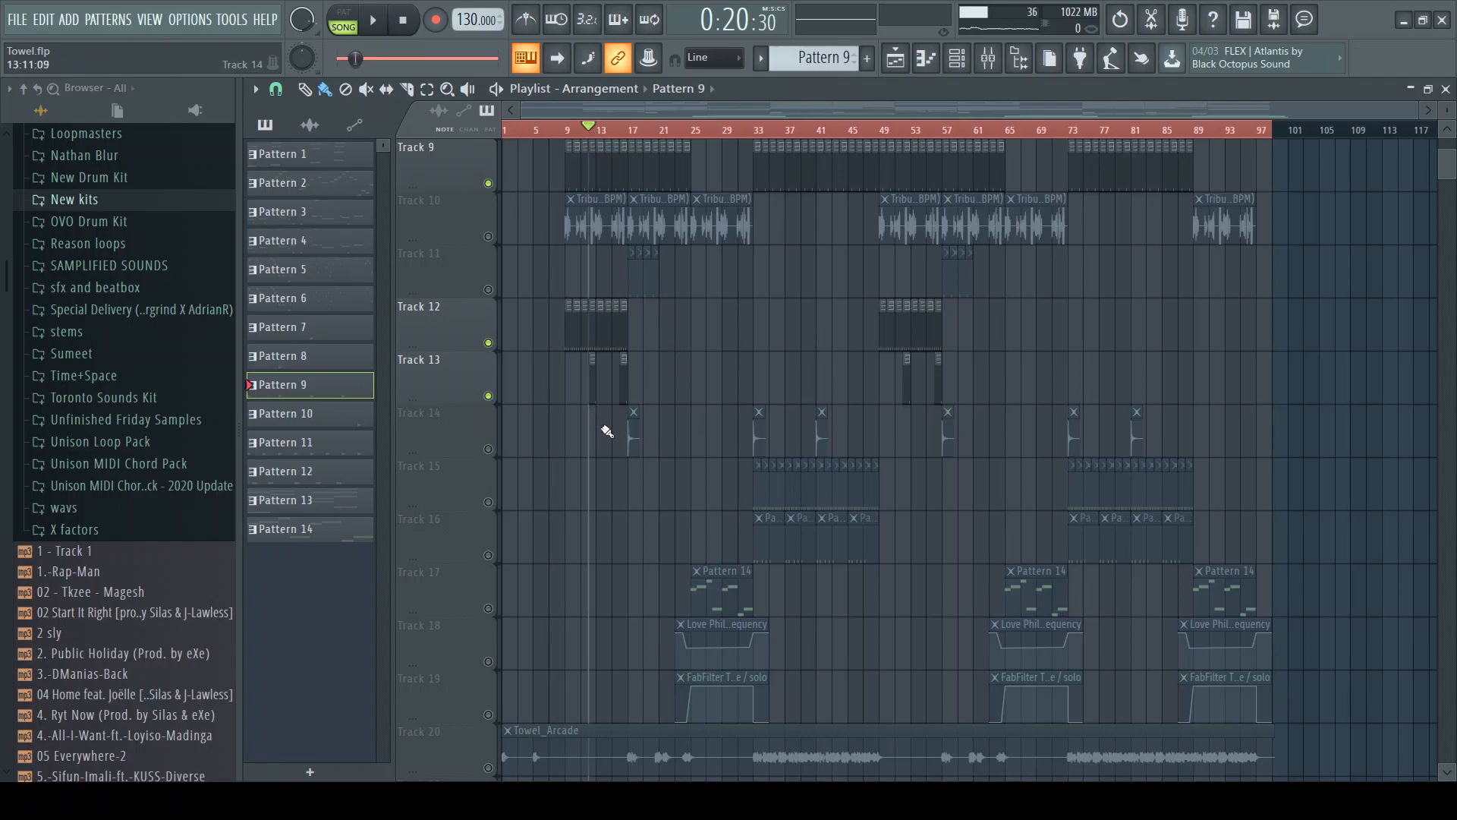
{"action": "key", "text": "space"}
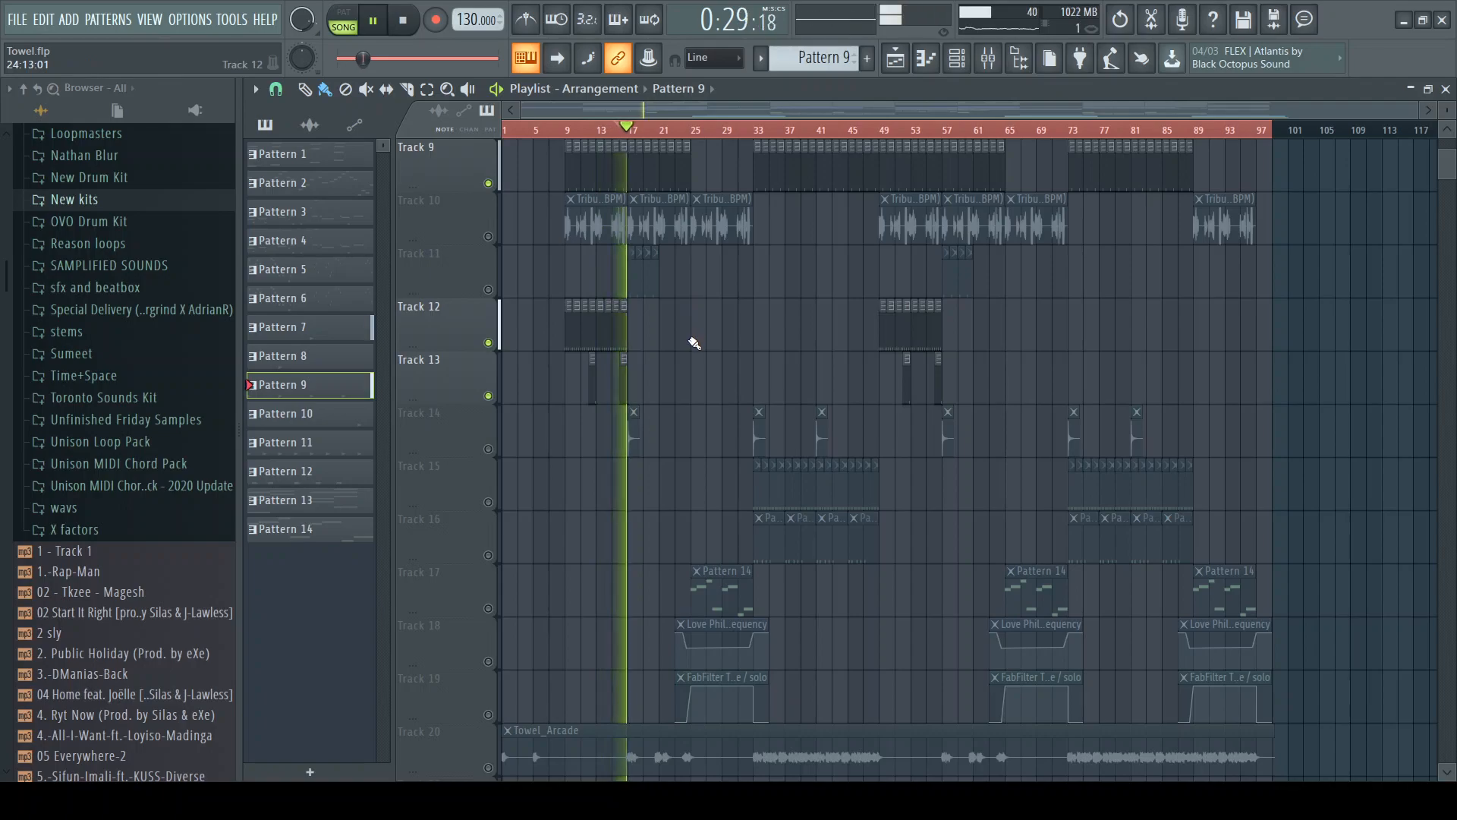
{"action": "key", "text": "space"}
{"action": "left_click", "coordinate": [488, 289]}
{"action": "key", "text": "space"}
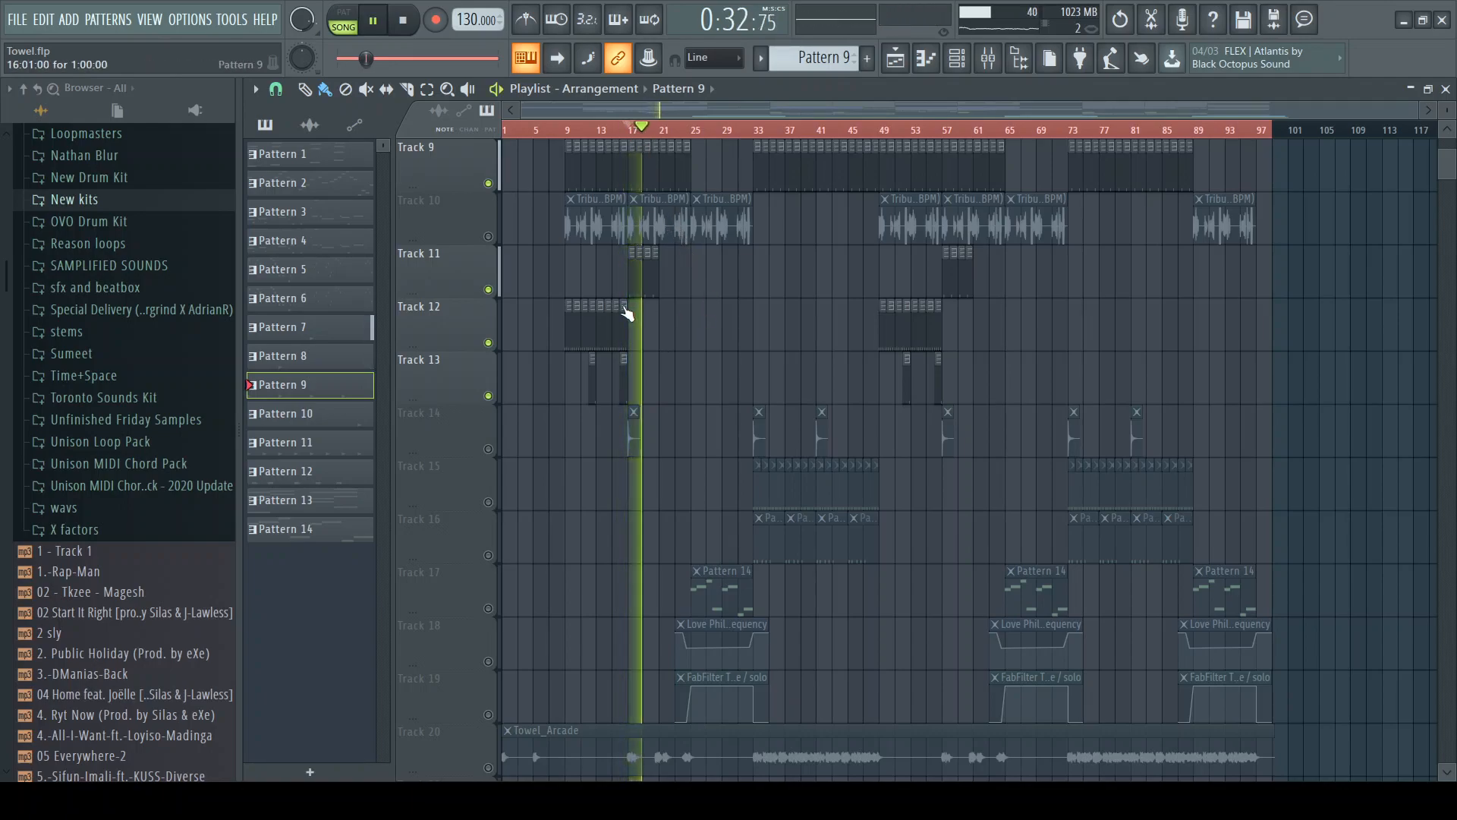
Unmute Track 4 and play it together with Tracks 9, 11, 12 and 13 from bar 9
{"action": "scroll", "coordinate": [723, 373], "scroll_direction": "up", "scroll_amount": 4}
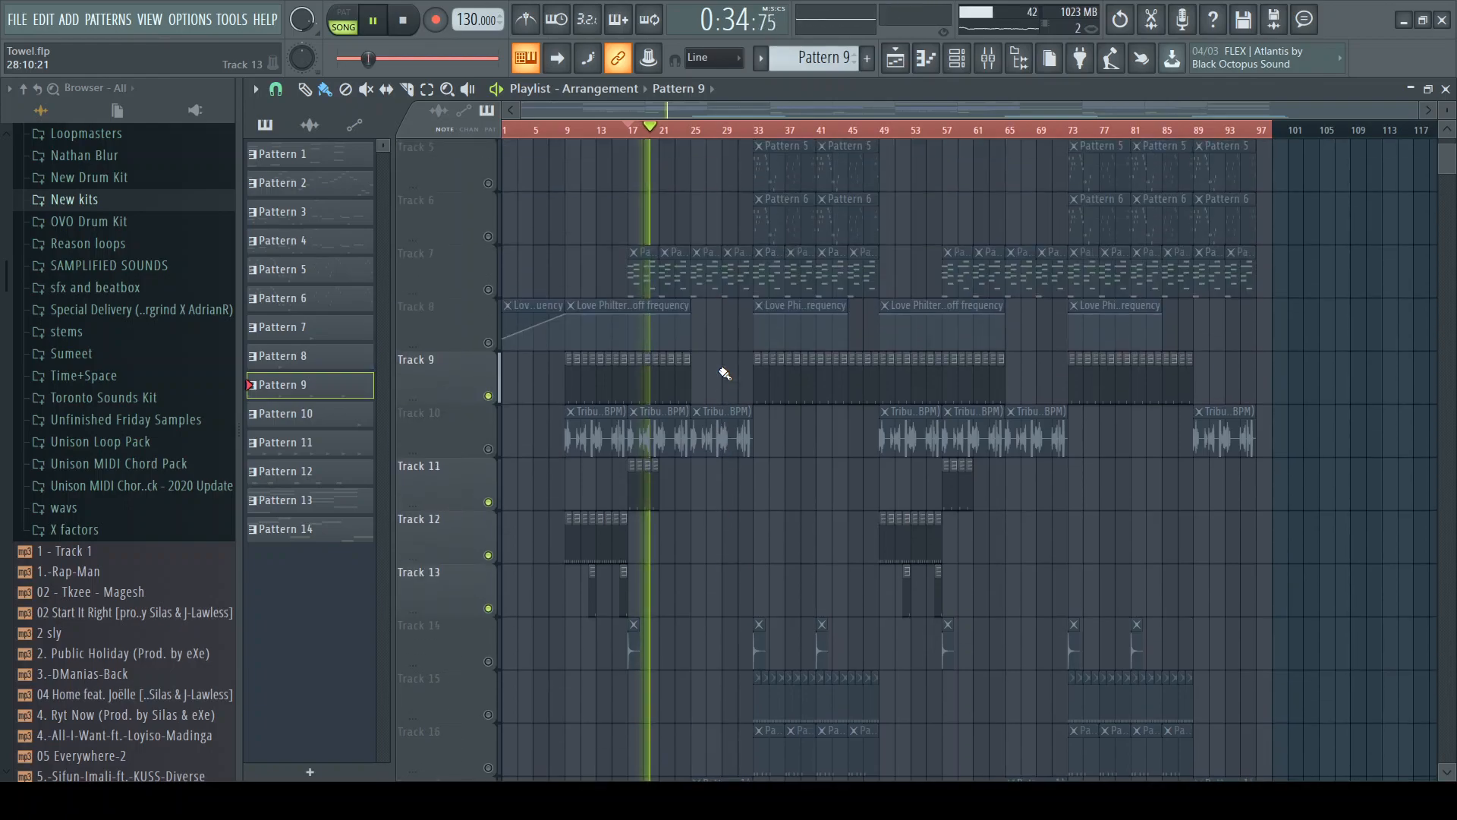
{"action": "scroll", "coordinate": [706, 365], "scroll_direction": "up", "scroll_amount": 4}
{"action": "key", "text": "space"}
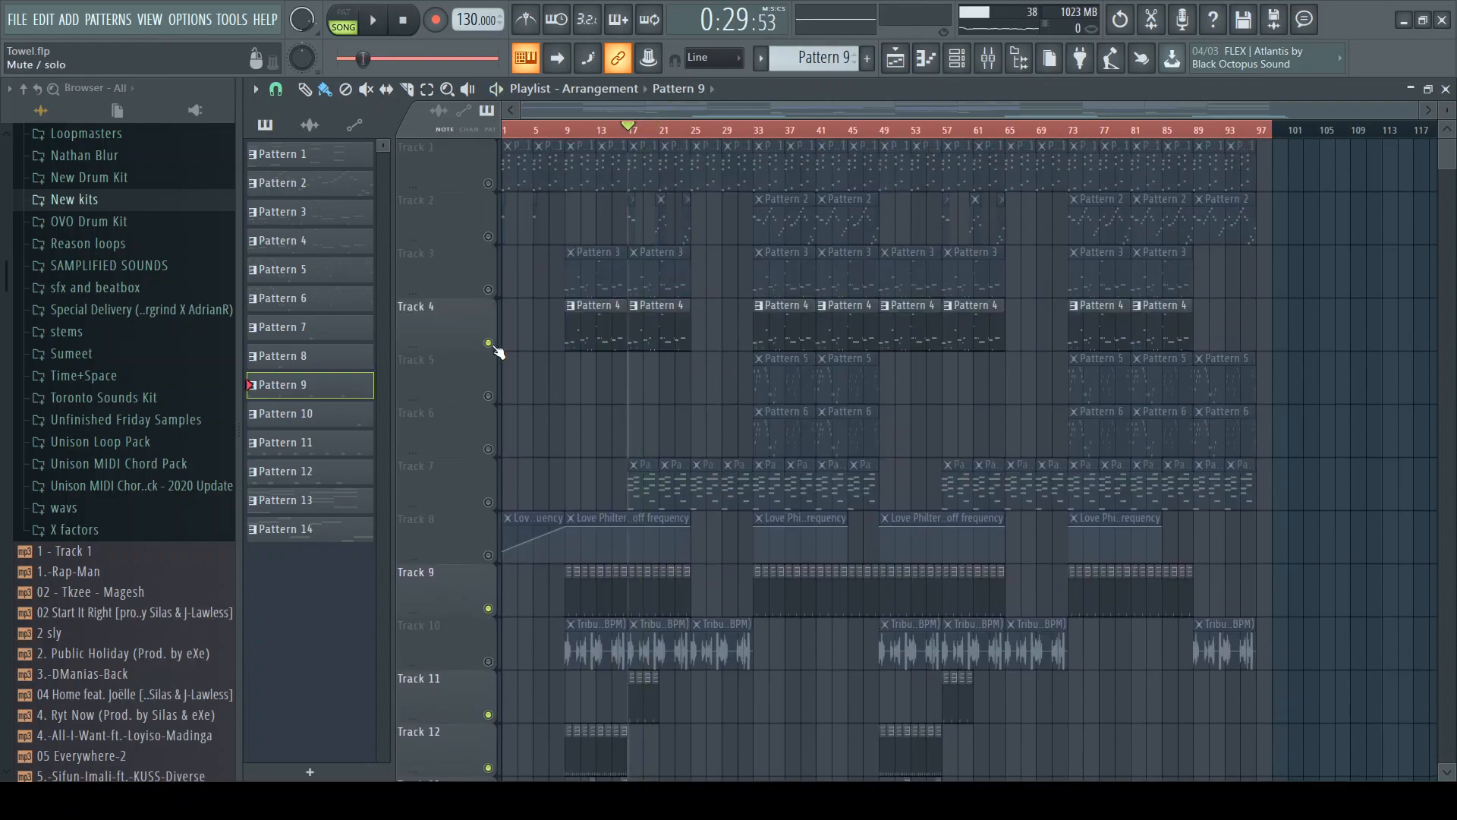
{"action": "scroll", "coordinate": [495, 342], "scroll_direction": "down", "scroll_amount": 5}
{"action": "left_click", "coordinate": [570, 135]}
{"action": "key", "text": "space"}
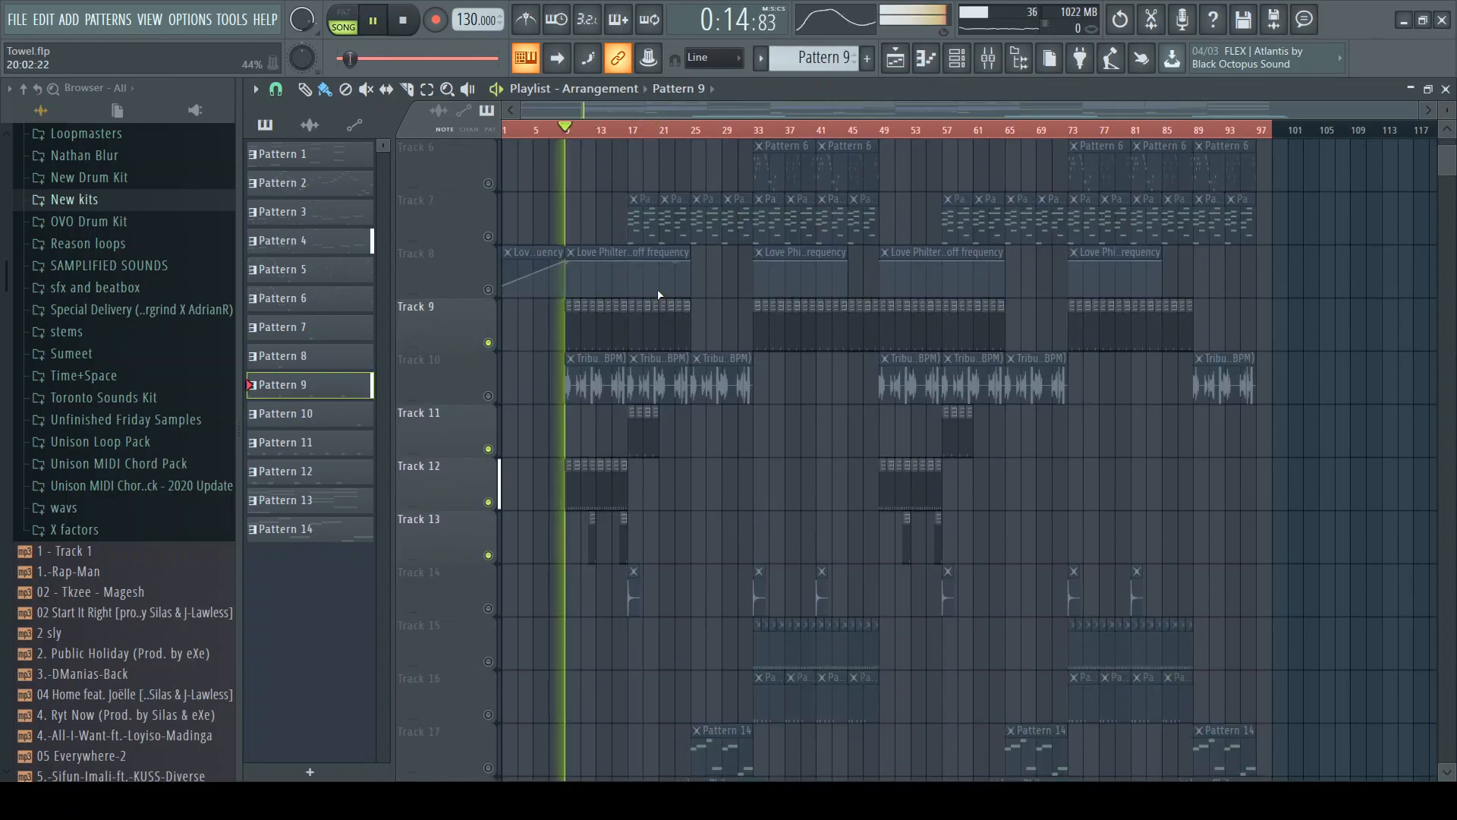
Unmute Track 14 during playback, listen past its first clip at bar 17, and stop playback
{"action": "scroll", "coordinate": [690, 342], "scroll_direction": "down", "scroll_amount": 1}
{"action": "scroll", "coordinate": [700, 361], "scroll_direction": "down", "scroll_amount": 3}
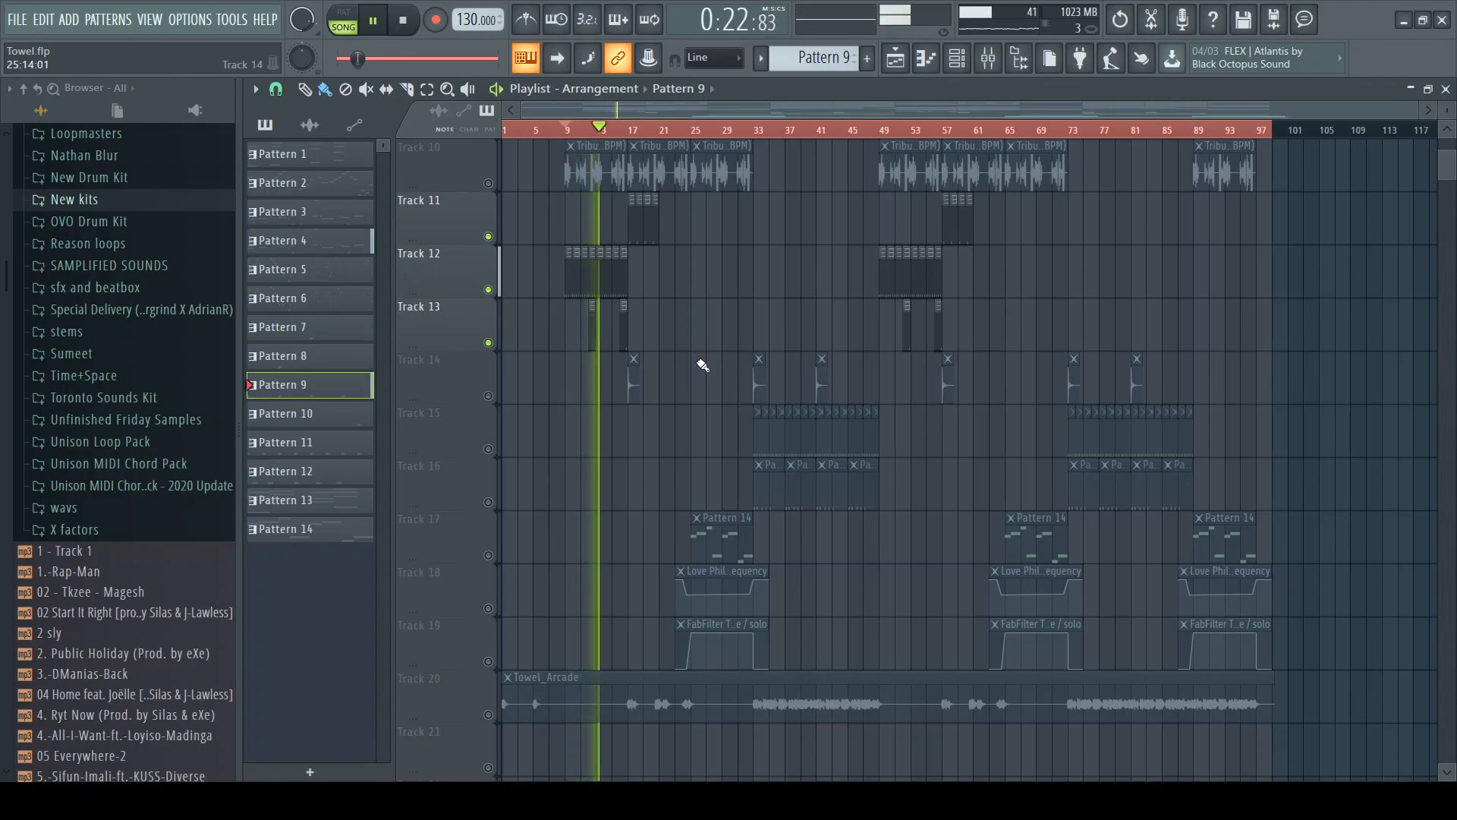
{"action": "left_click", "coordinate": [488, 395]}
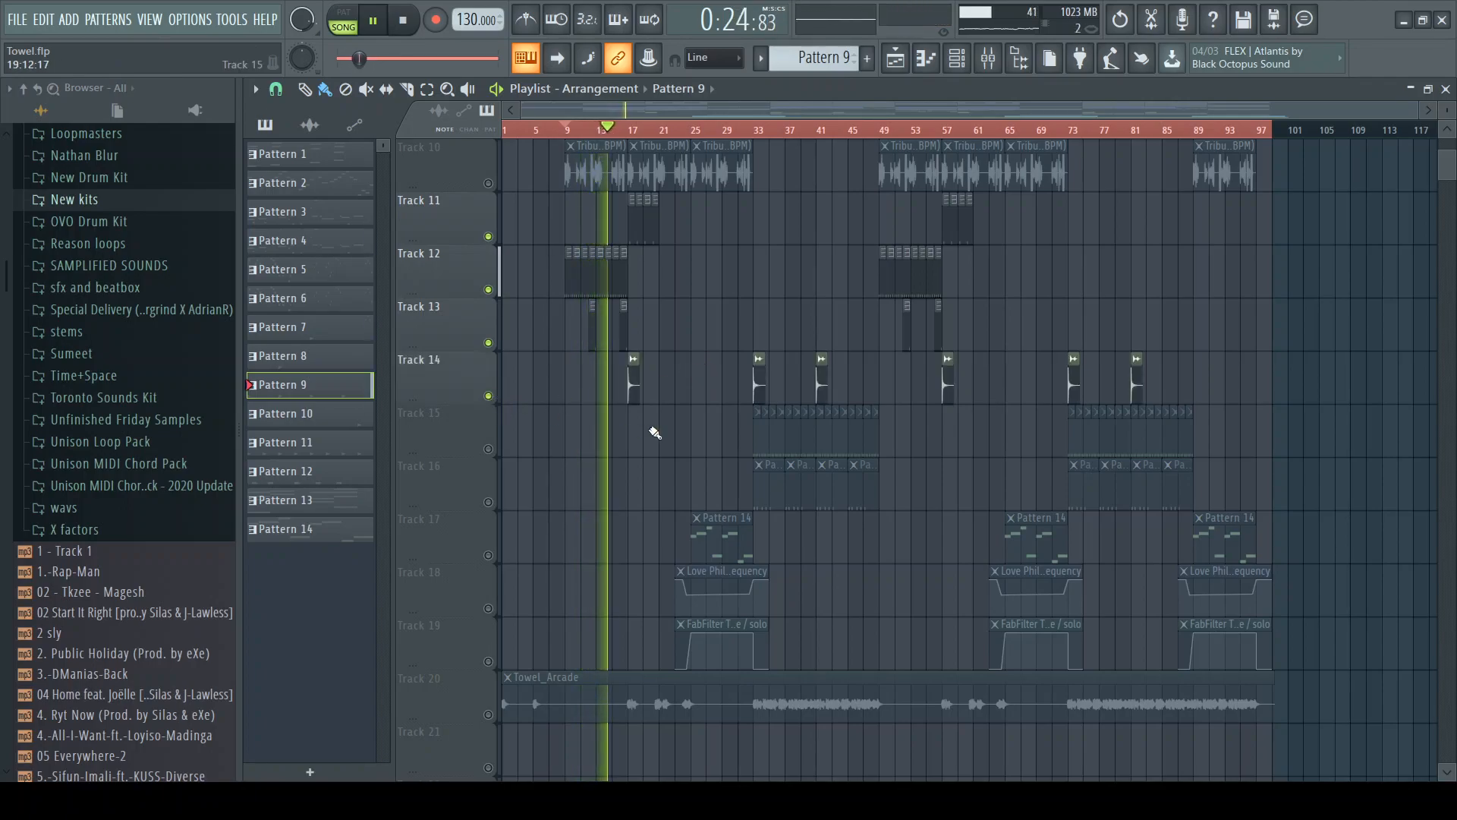
{"action": "scroll", "coordinate": [650, 425], "scroll_direction": "up", "scroll_amount": 4}
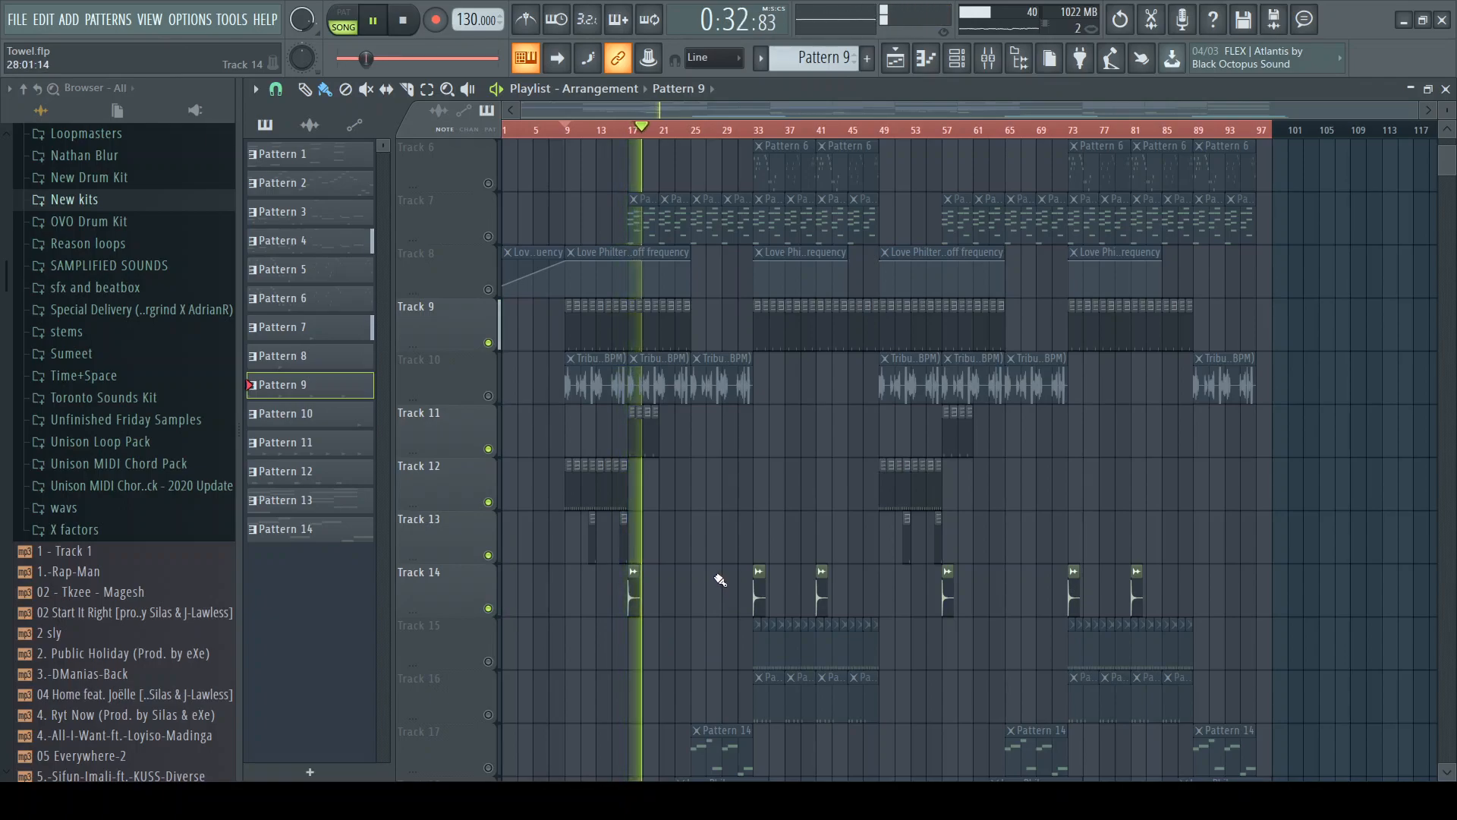
{"action": "scroll", "coordinate": [717, 579], "scroll_direction": "down", "scroll_amount": 3}
{"action": "scroll", "coordinate": [711, 575], "scroll_direction": "up", "scroll_amount": 1}
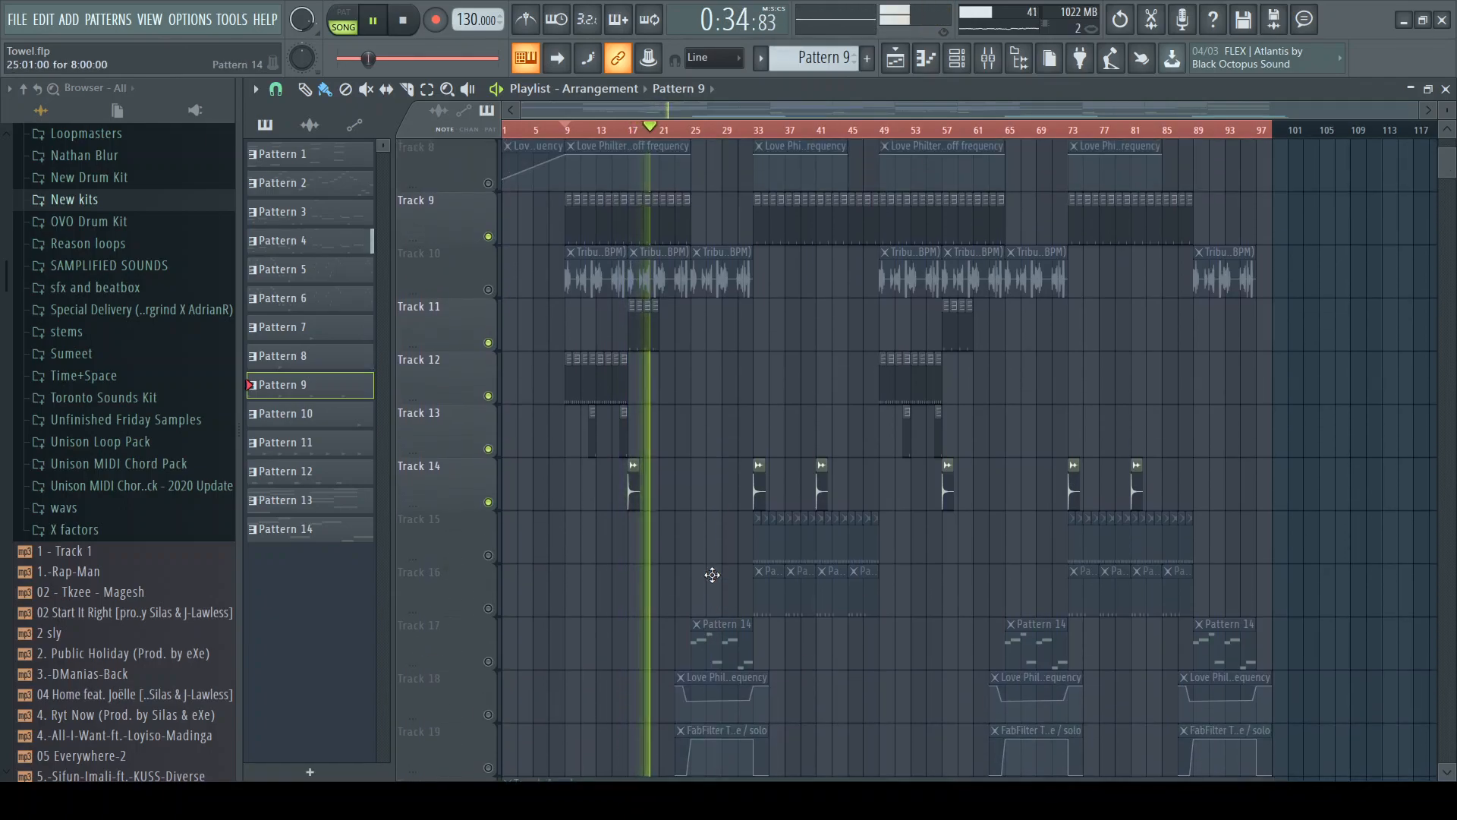
{"action": "key", "text": "space"}
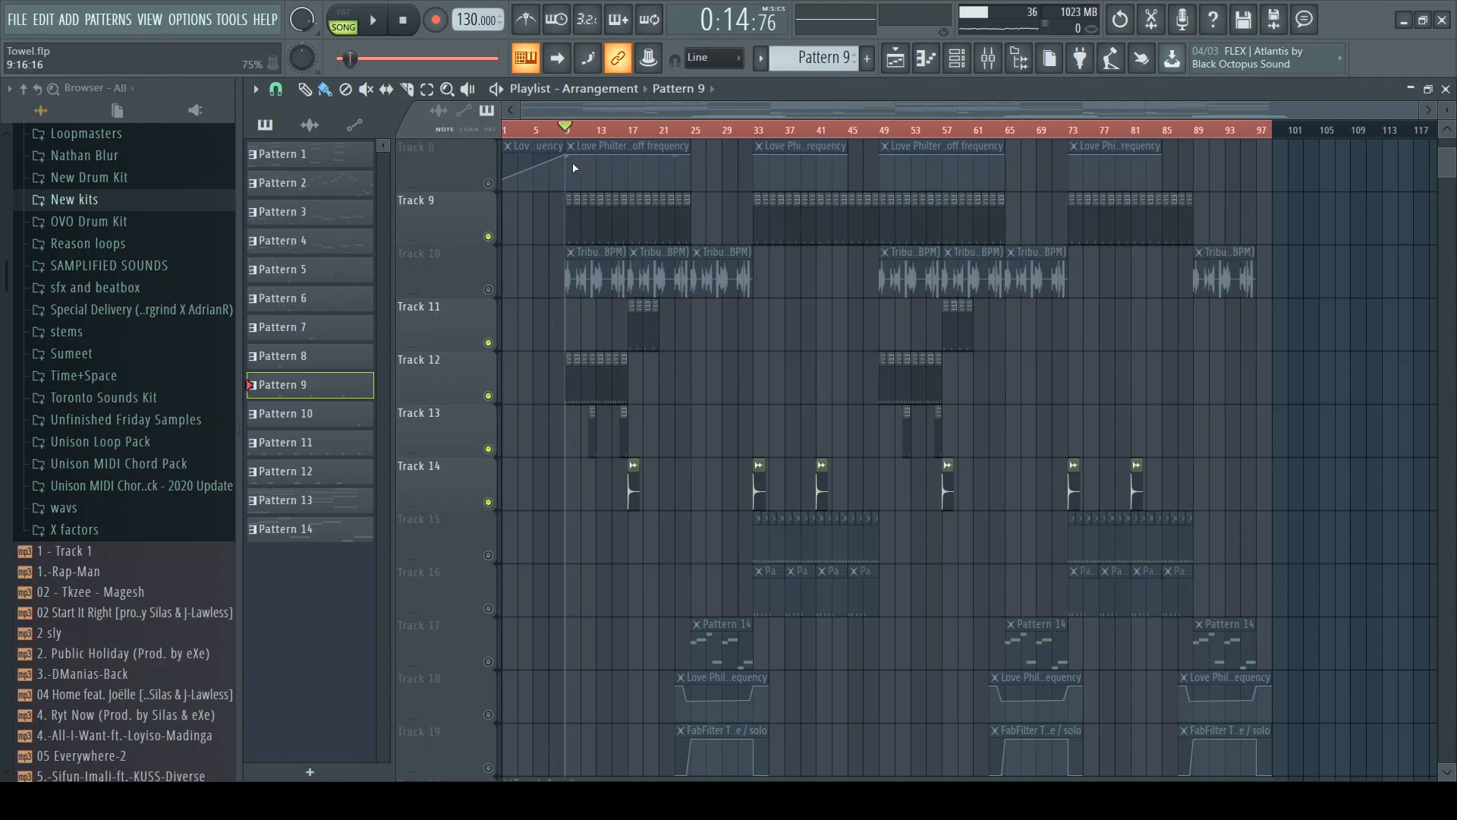
Listen to Track 14's first clip with the other enabled tracks from bar 17
{"action": "left_click", "coordinate": [637, 132]}
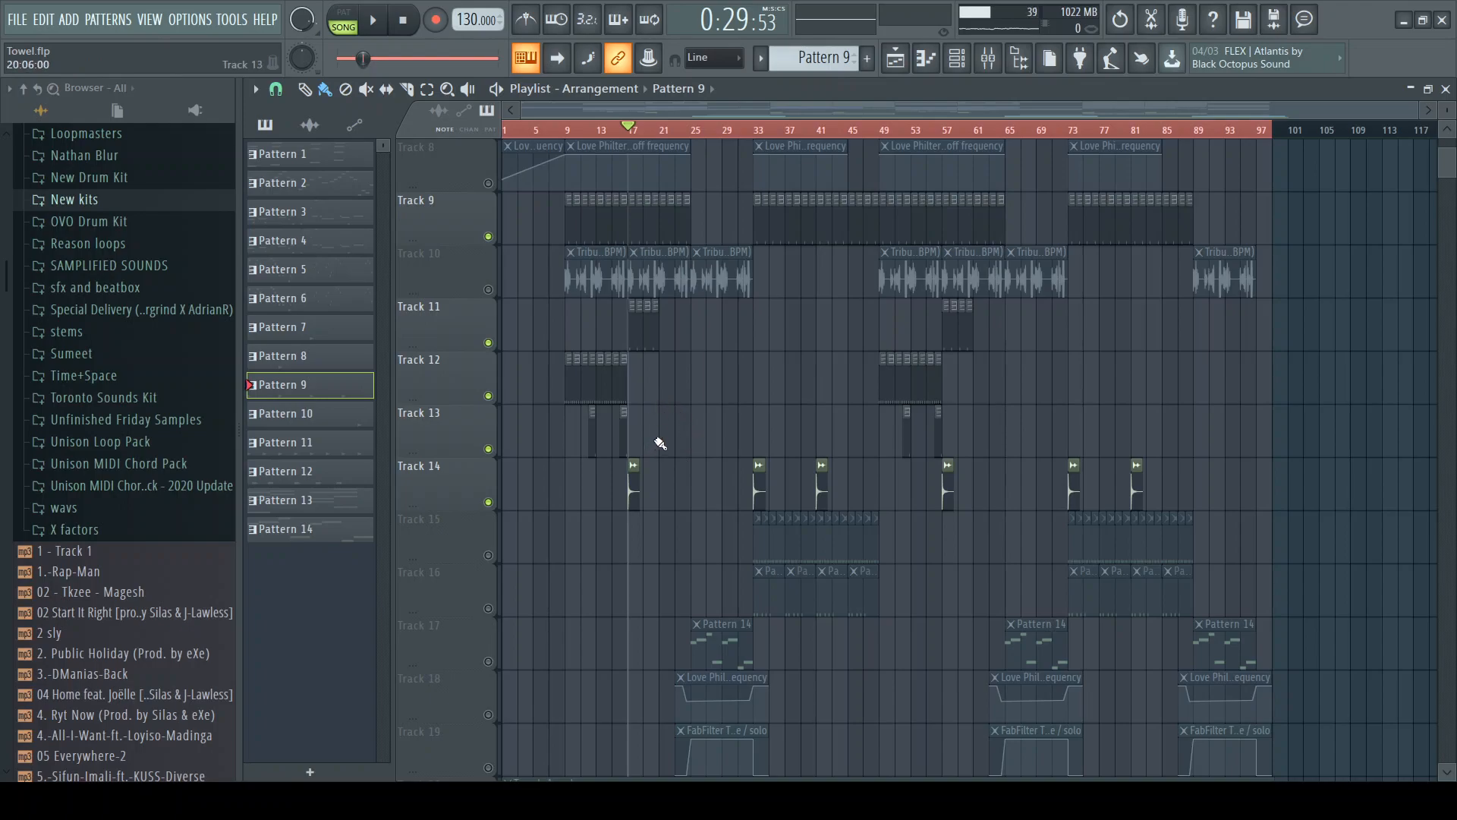
{"action": "key", "text": "space"}
{"action": "scroll", "coordinate": [692, 442], "scroll_direction": "down", "scroll_amount": 3}
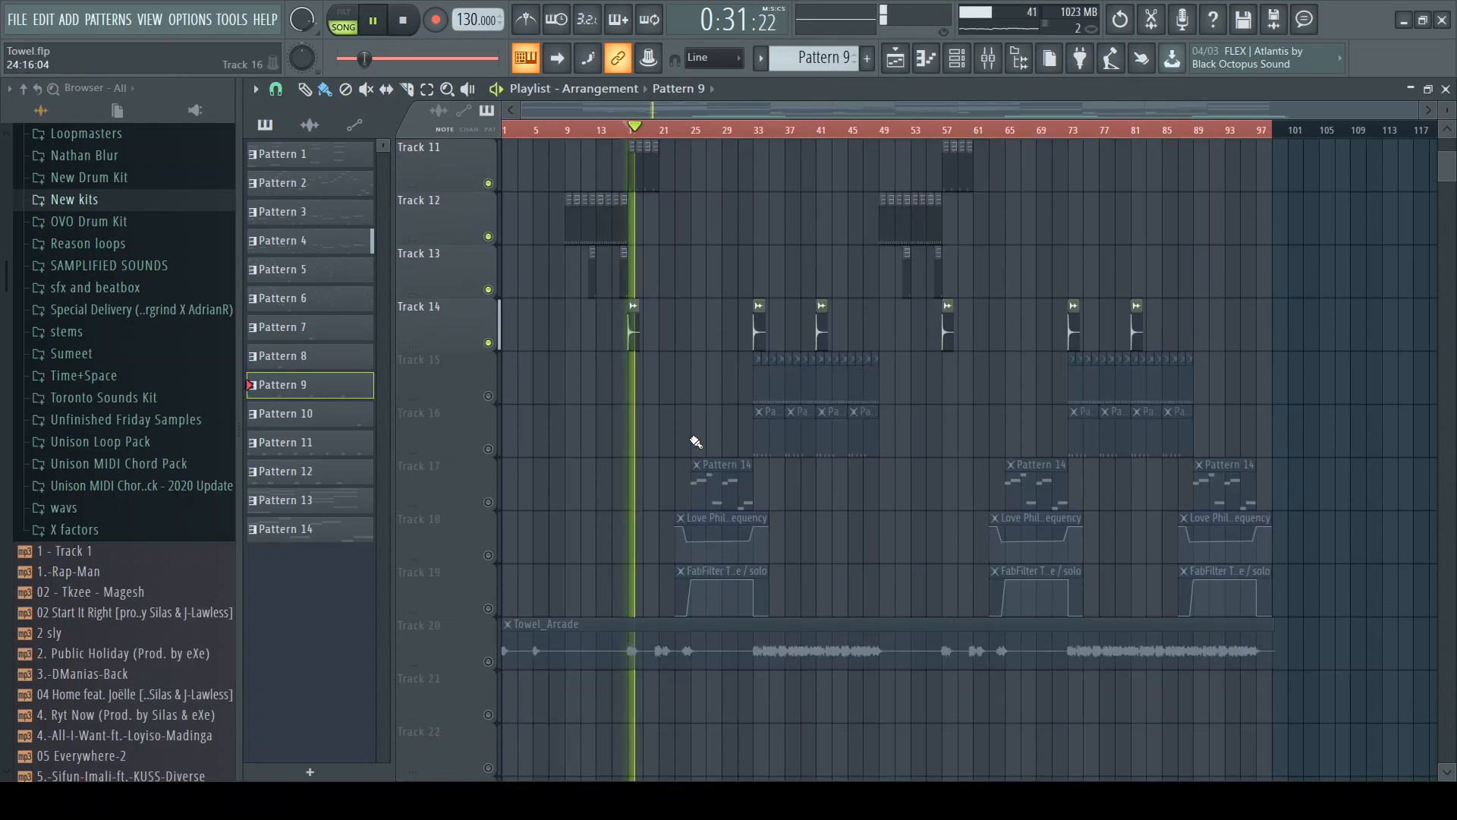
{"action": "scroll", "coordinate": [696, 442], "scroll_direction": "up", "scroll_amount": 9}
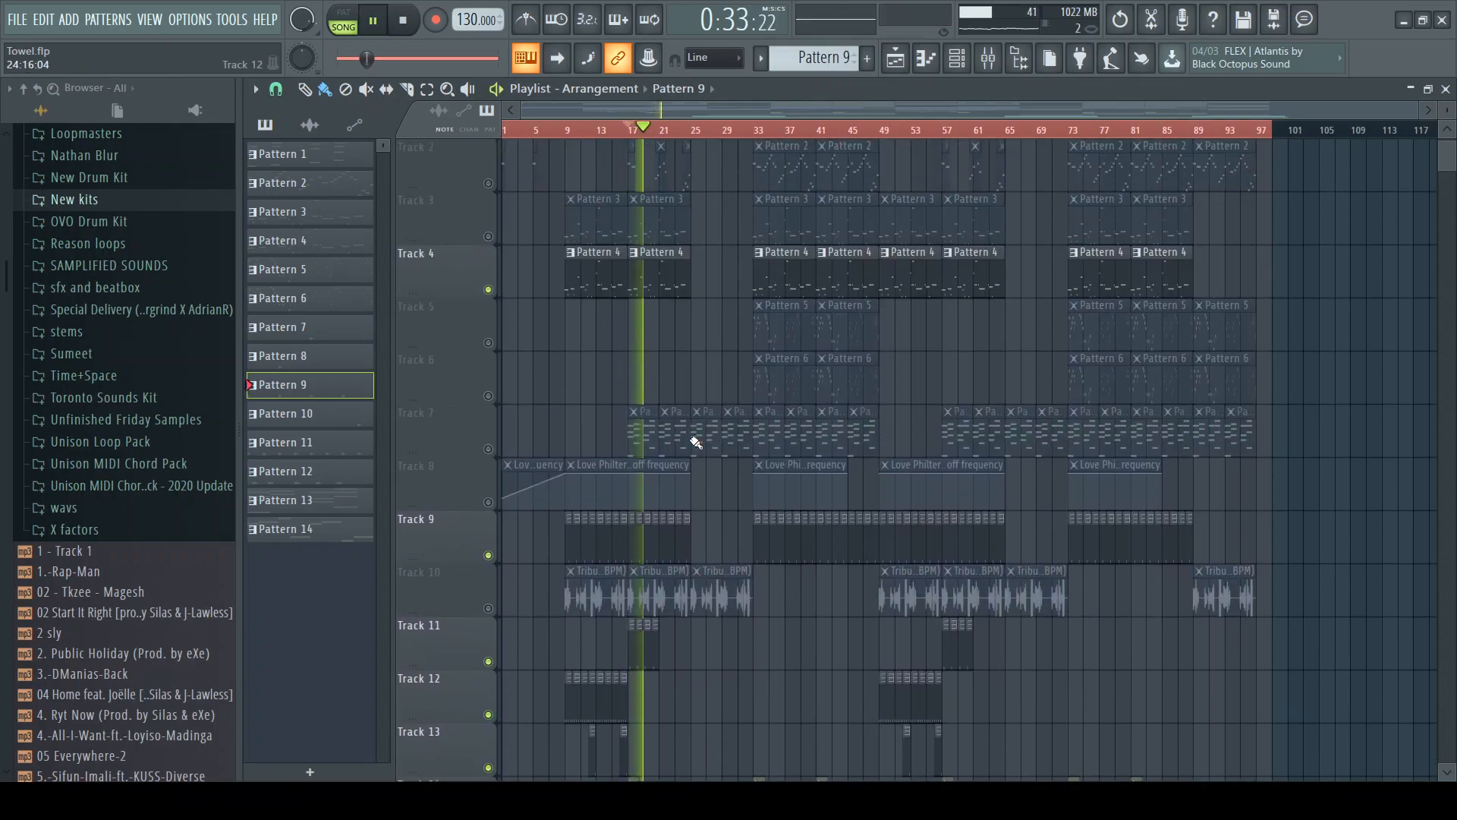
{"action": "key", "text": "space"}
Unmute Track 10's Tribulance Perc Loop and listen to it with the enabled drum tracks from bar 9
{"action": "scroll", "coordinate": [690, 445], "scroll_direction": "down", "scroll_amount": 3}
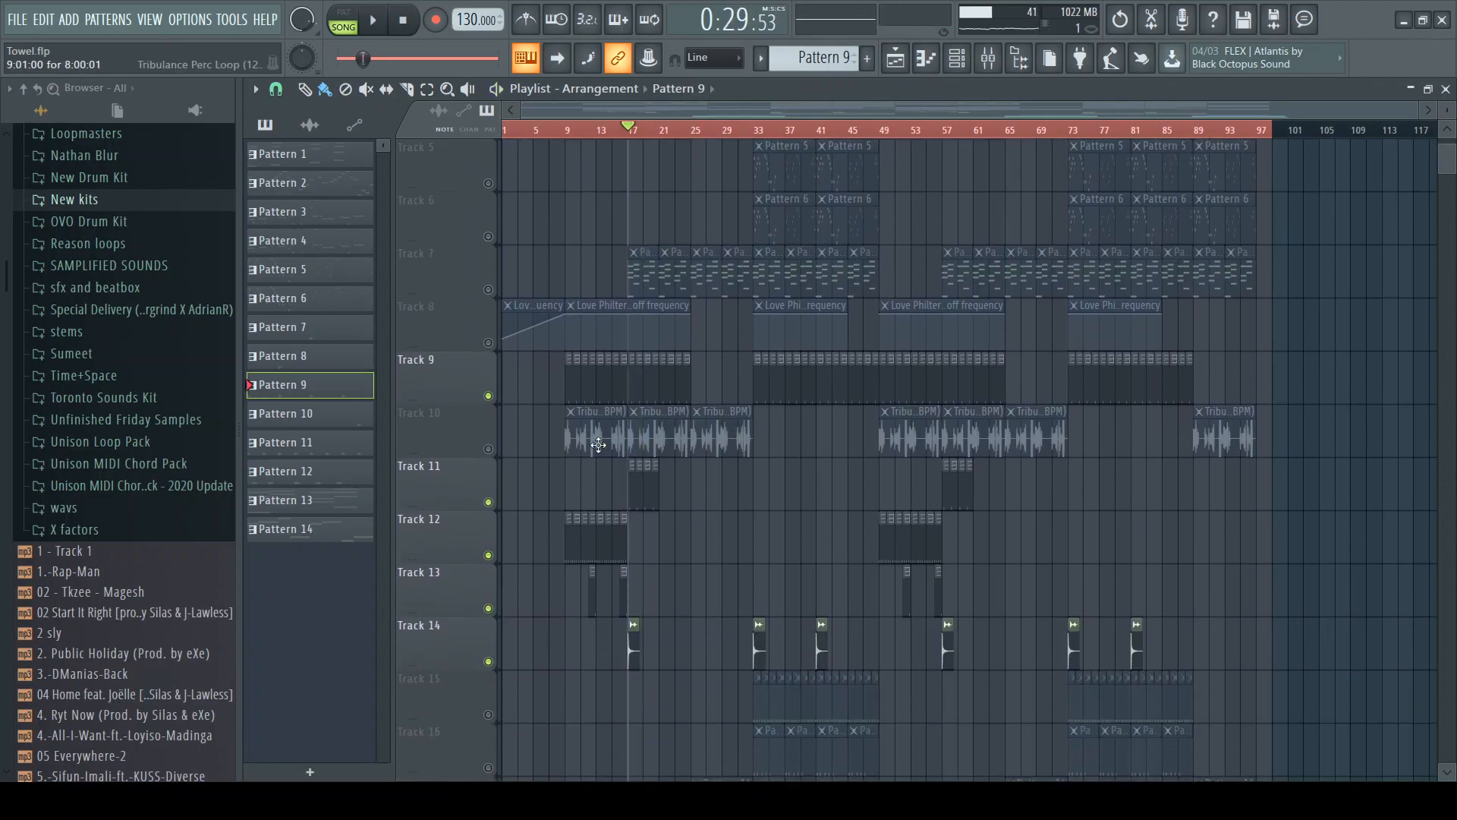
{"action": "left_click", "coordinate": [488, 449]}
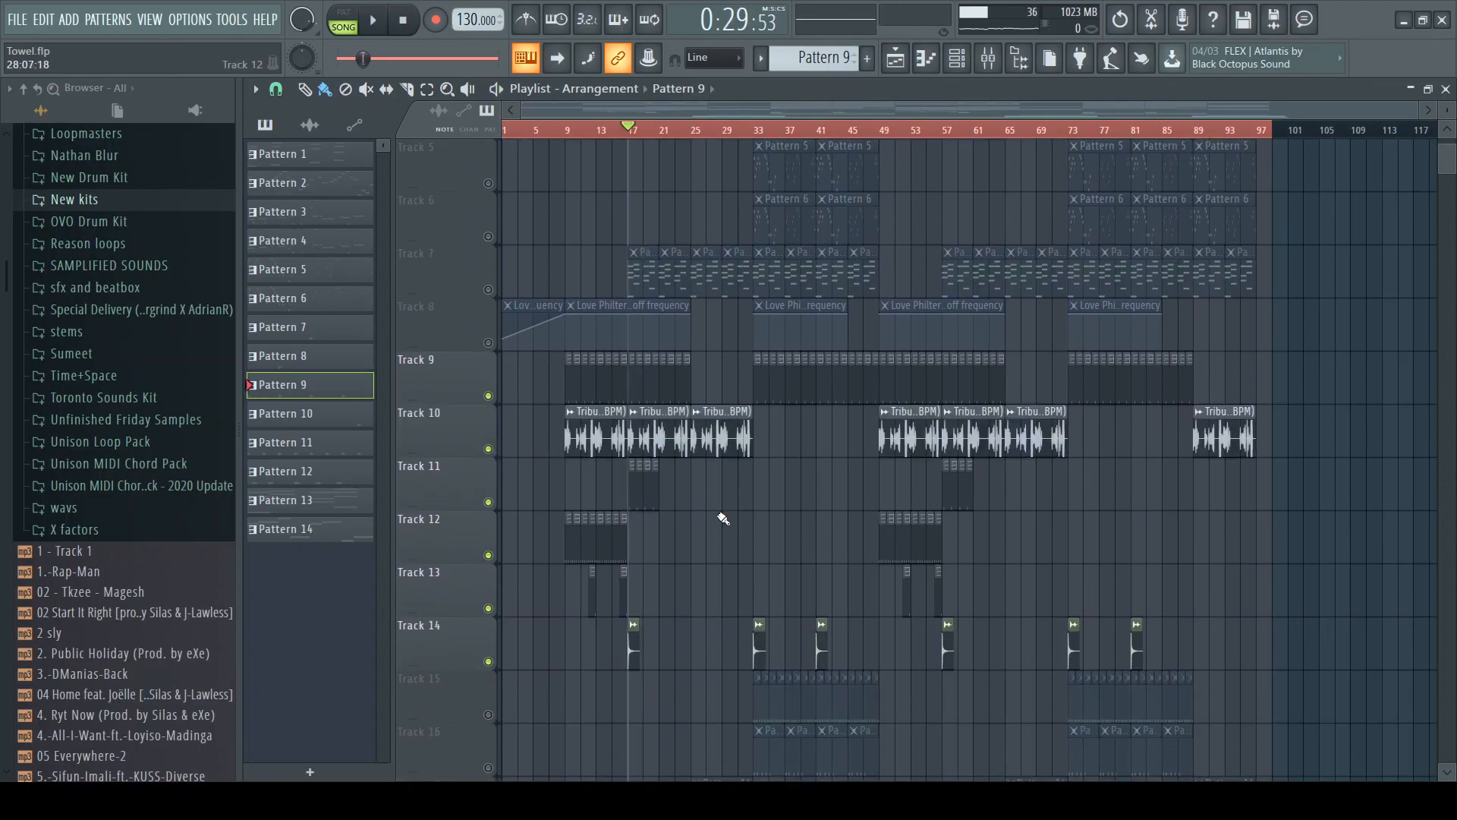
{"action": "left_click", "coordinate": [574, 131]}
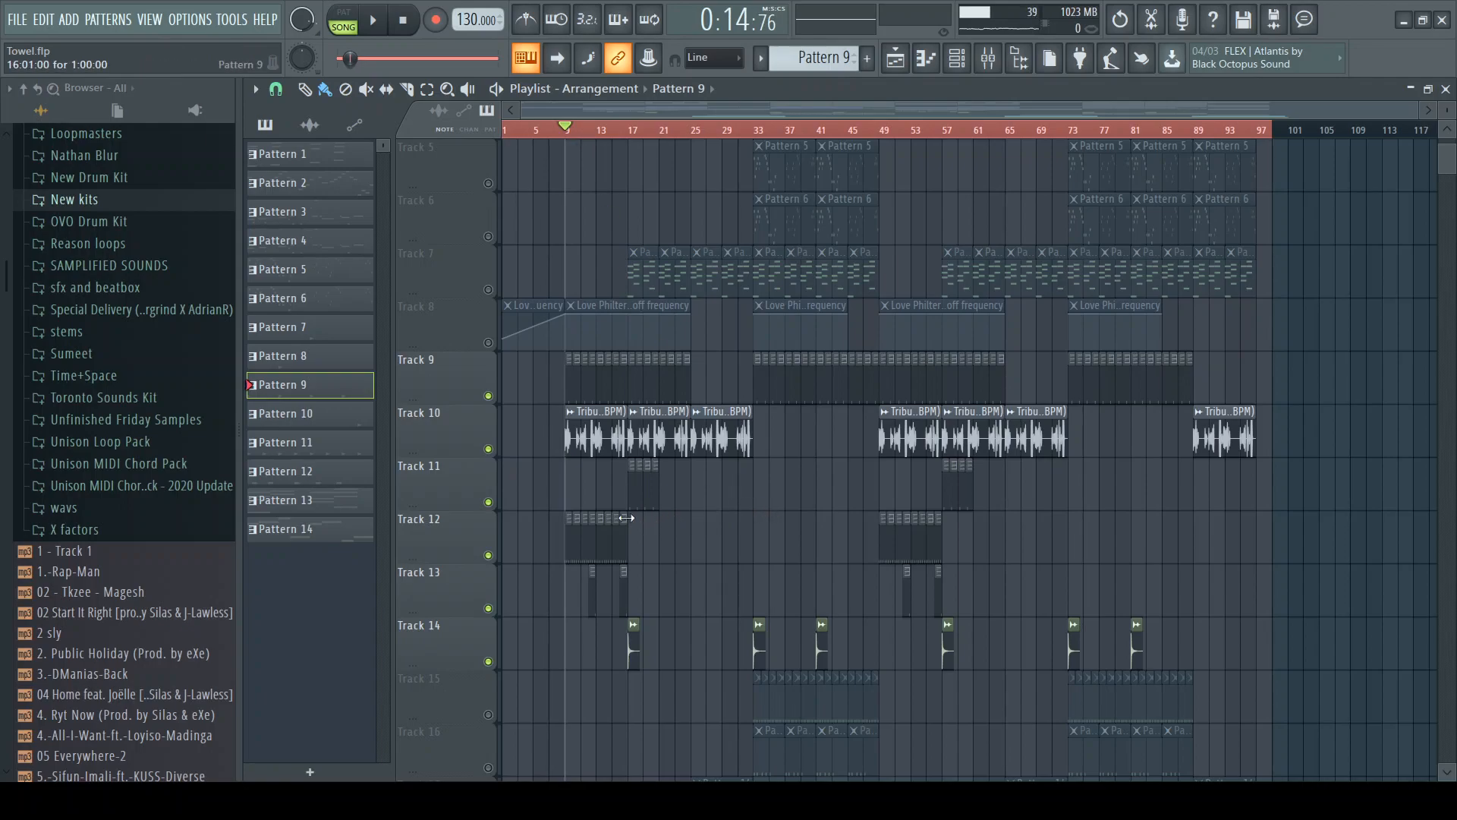
{"action": "key", "text": "space"}
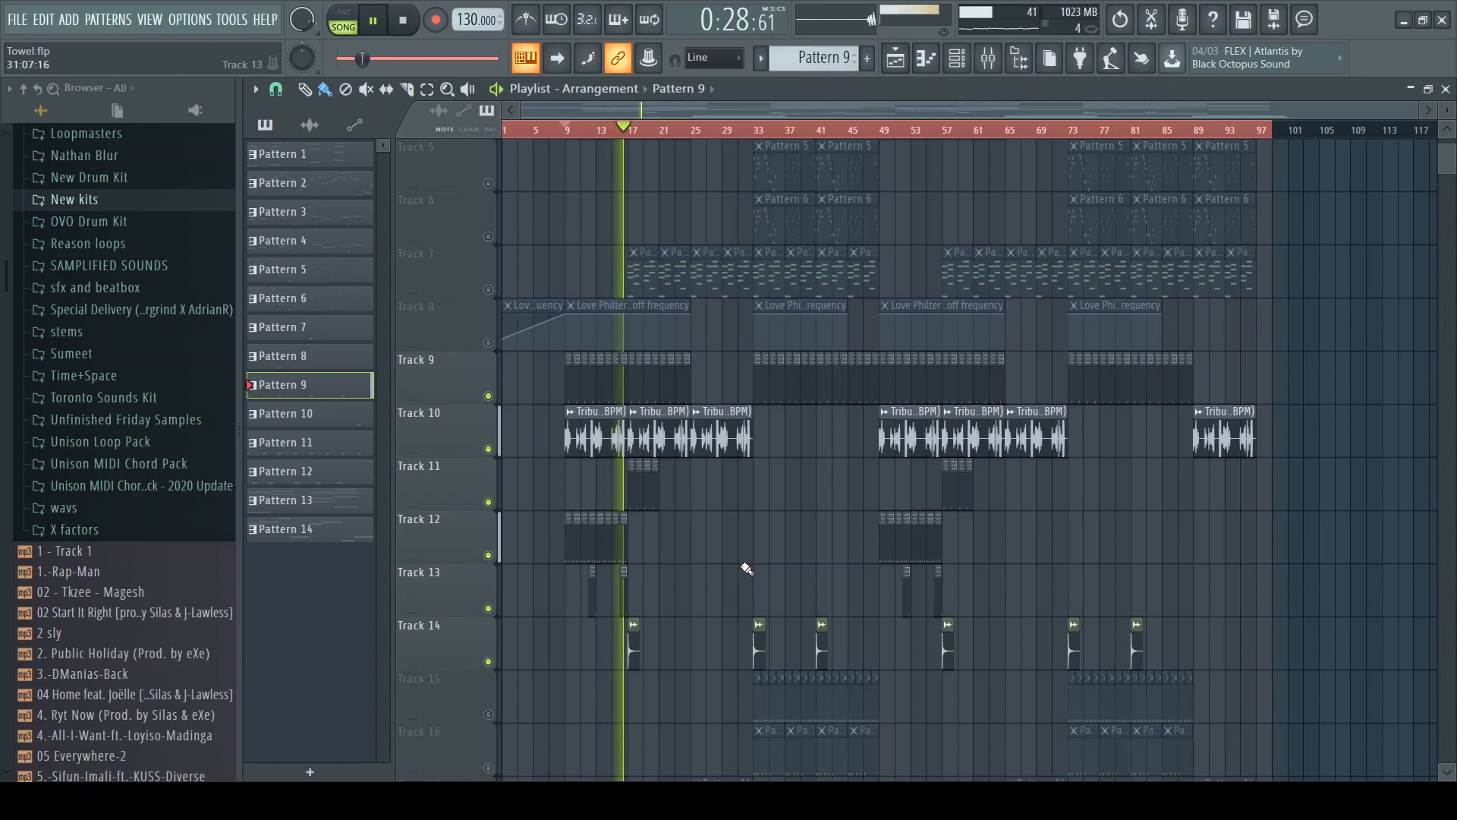
{"action": "key", "text": "space"}
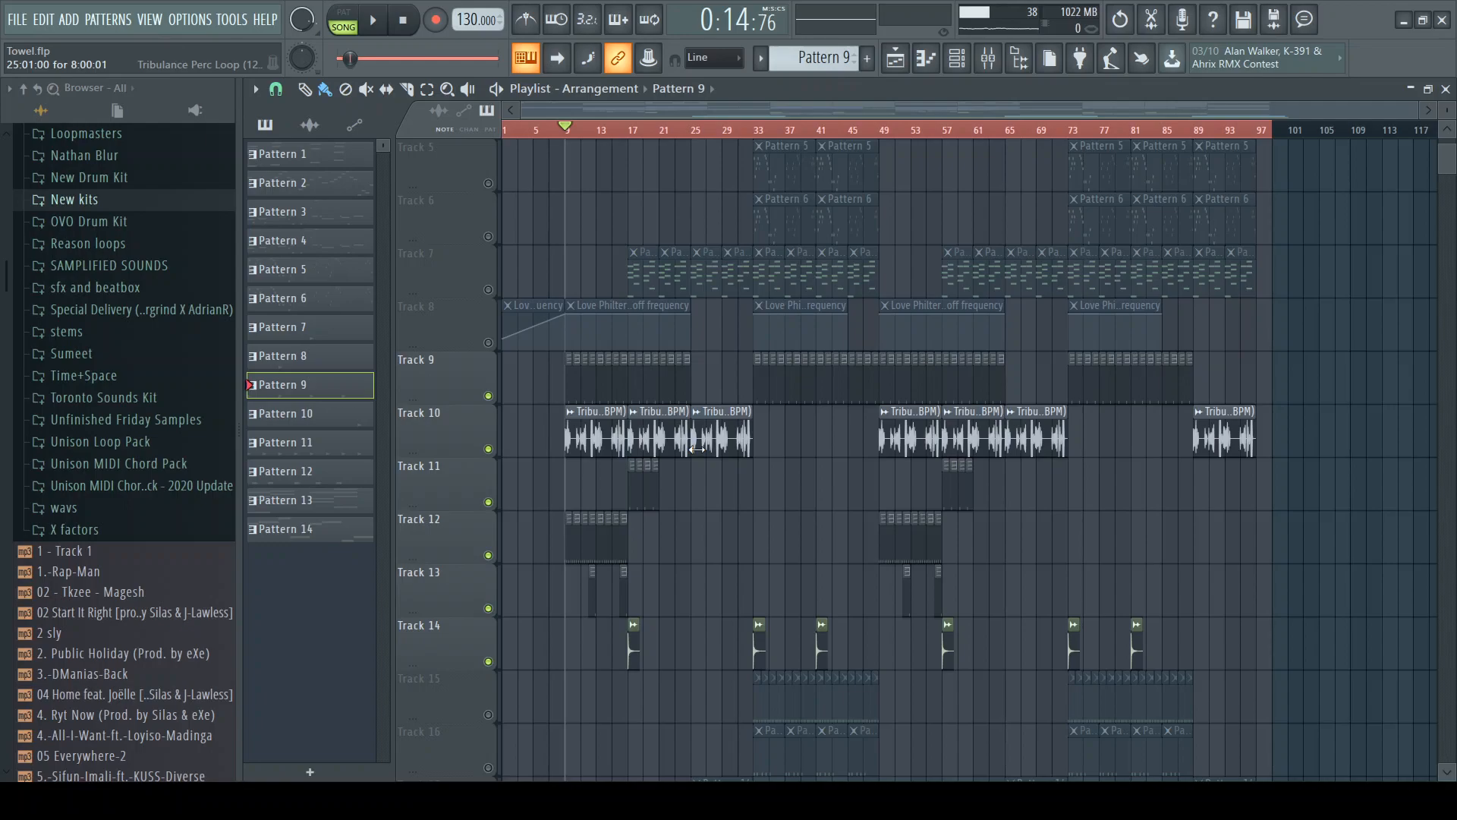
Set the playback position to bar 33, unmute Track 15, and play it with the other enabled drum tracks
{"action": "scroll", "coordinate": [743, 455], "scroll_direction": "down", "scroll_amount": 5}
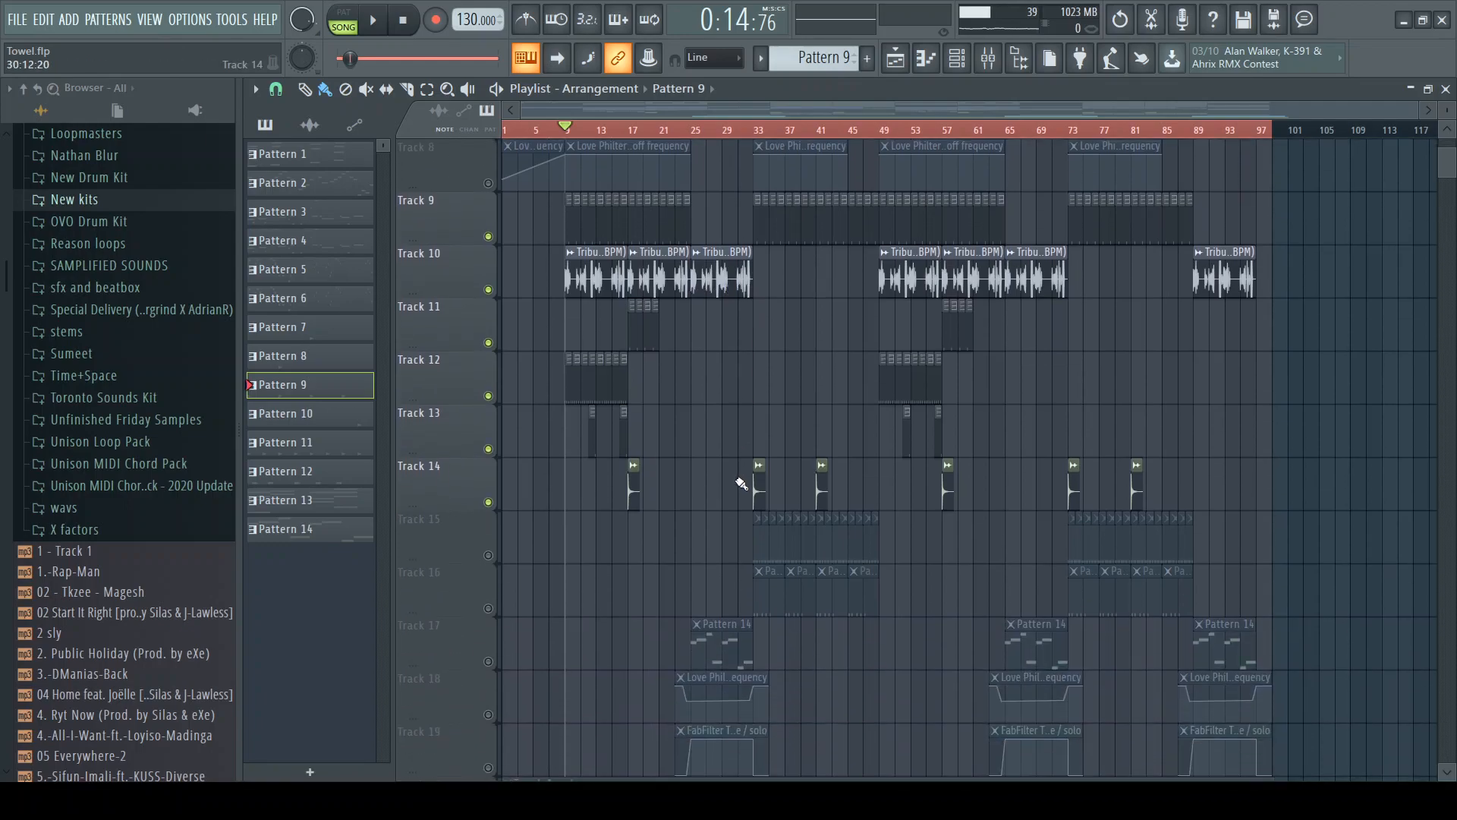
{"action": "scroll", "coordinate": [733, 478], "scroll_direction": "up", "scroll_amount": 2}
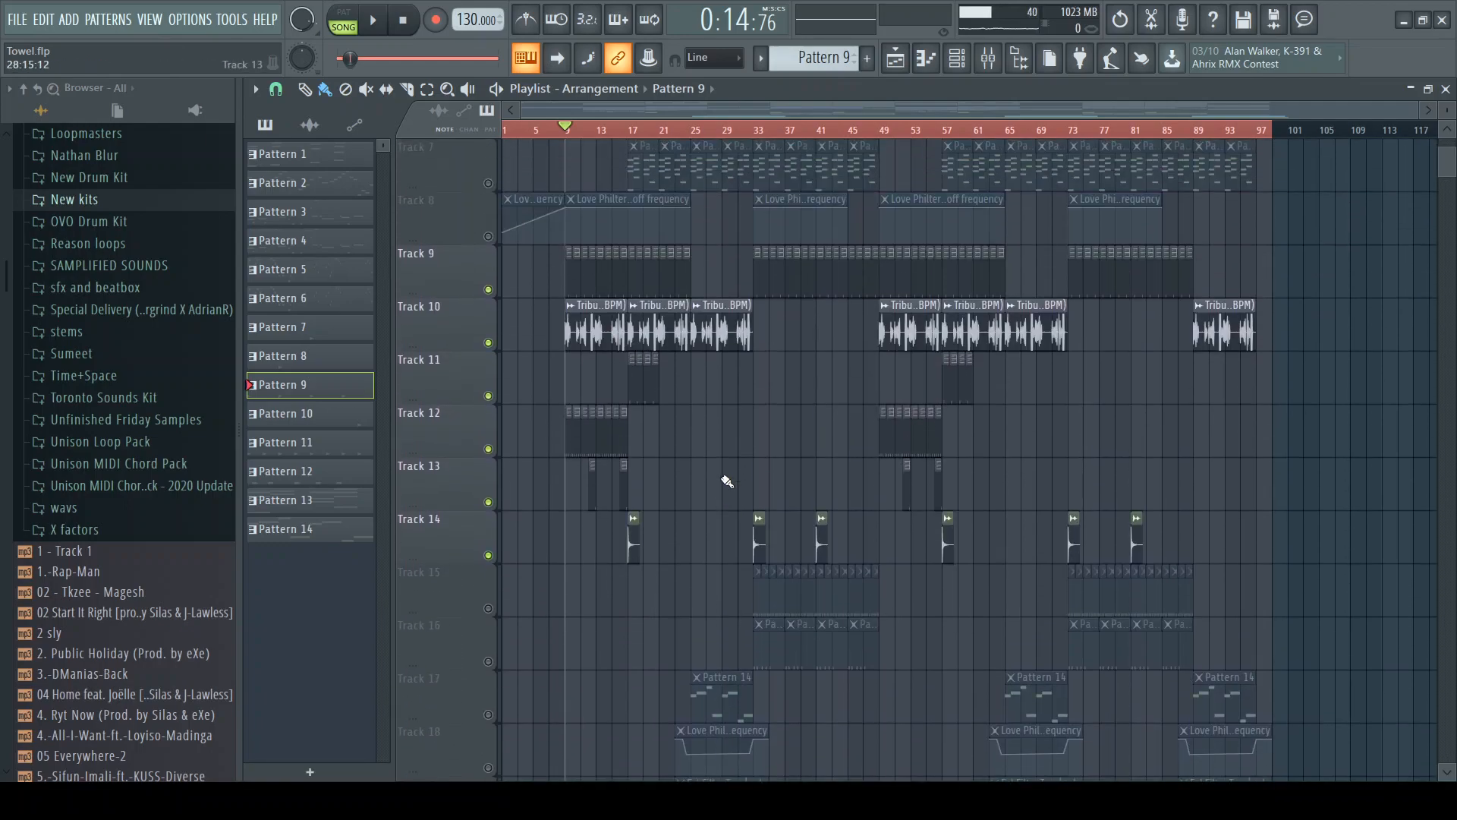
{"action": "left_click", "coordinate": [748, 130]}
{"action": "left_click", "coordinate": [759, 130]}
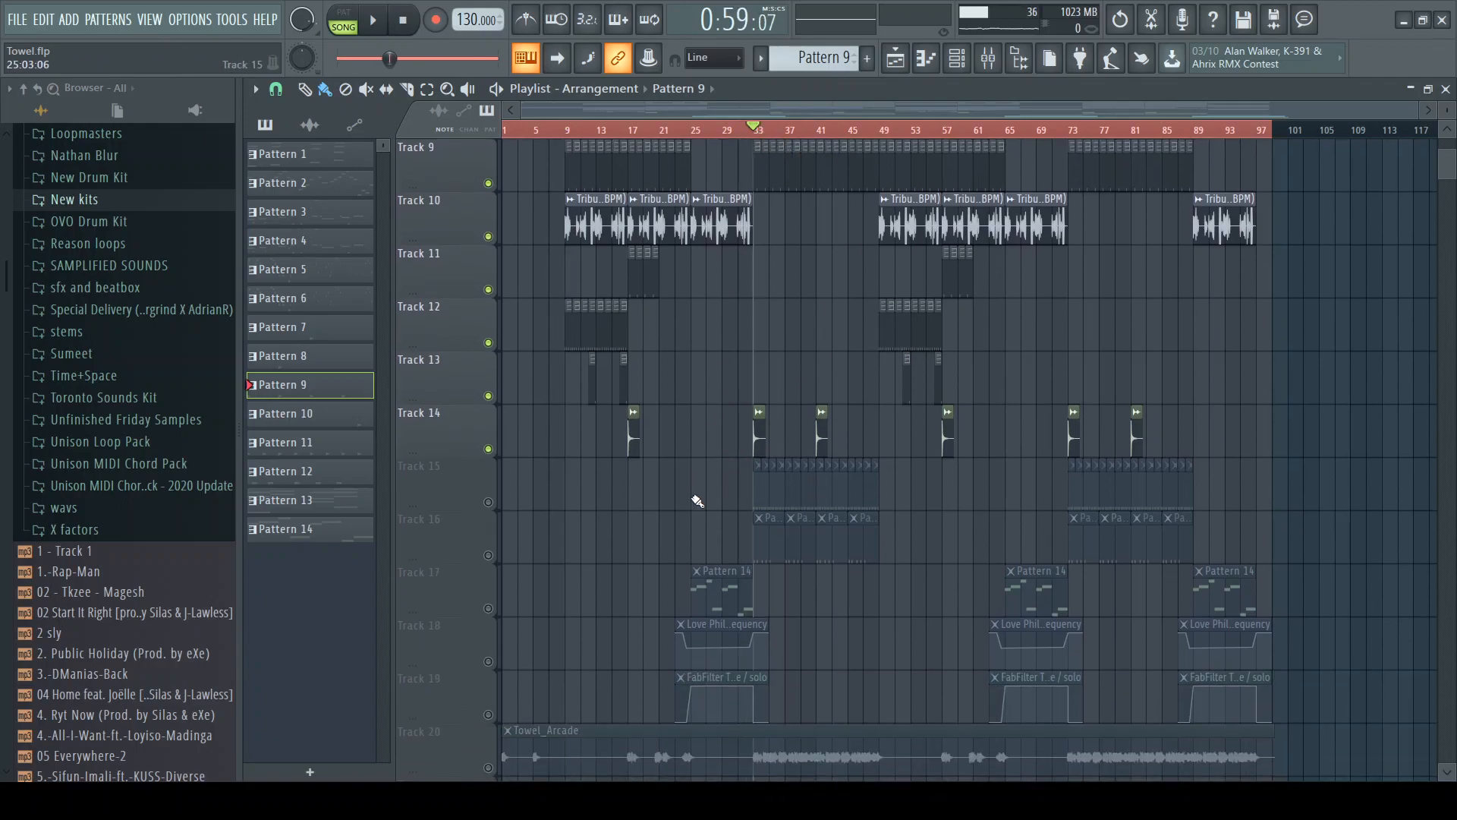
{"action": "left_click", "coordinate": [490, 502]}
{"action": "key", "text": "space"}
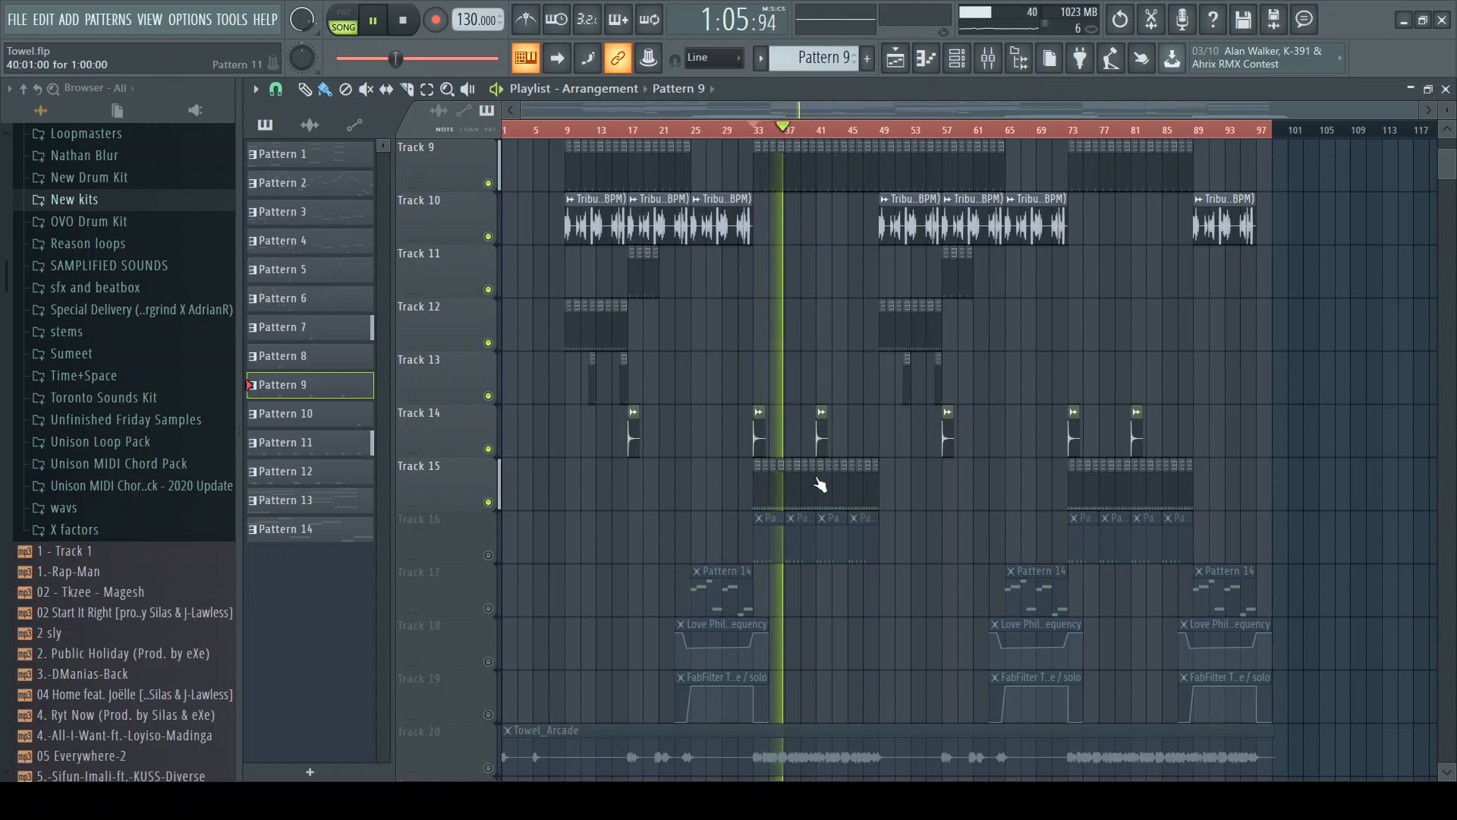
Open Track 15's Pattern 11 clip to view its notes, stop playback, and return to the playlist
{"action": "double_click", "coordinate": [756, 485]}
{"action": "key", "text": "space"}
{"action": "key", "text": "F5"}
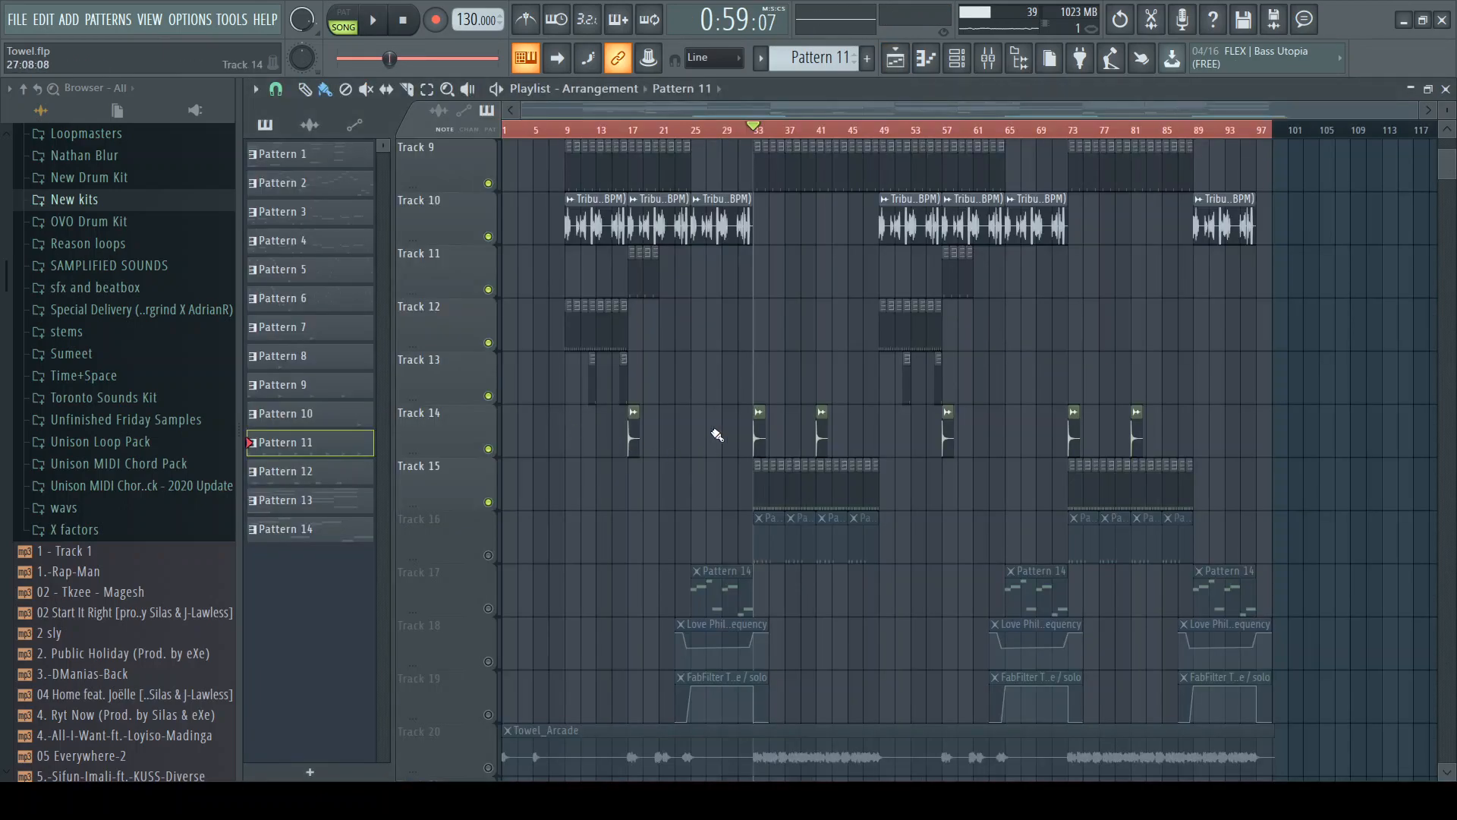
Unmute Track 16 and play it with the enabled drum tracks from bar 33
{"action": "scroll", "coordinate": [769, 449], "scroll_direction": "down", "scroll_amount": 2}
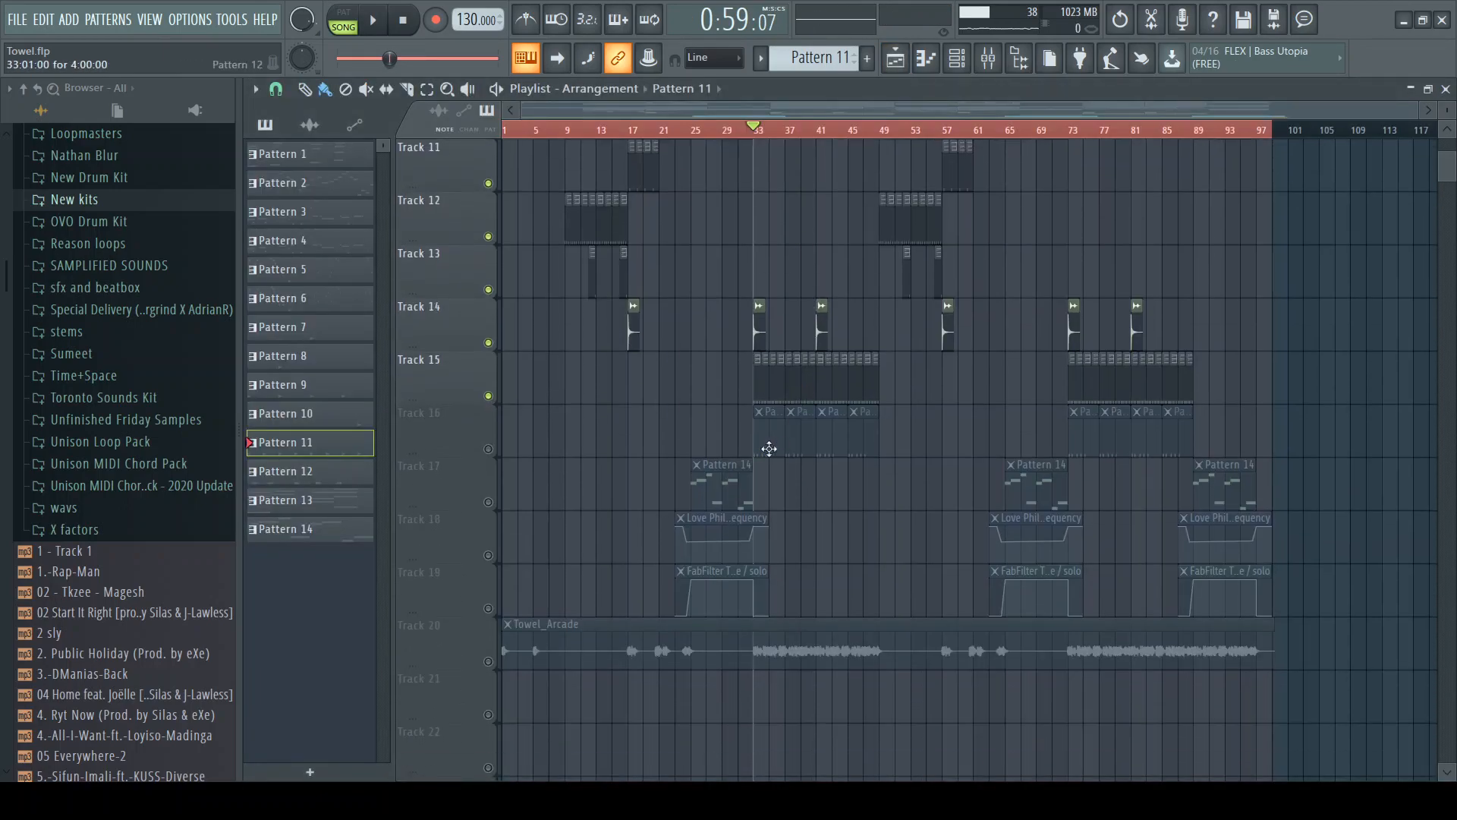
{"action": "left_click", "coordinate": [492, 450]}
{"action": "key", "text": "space"}
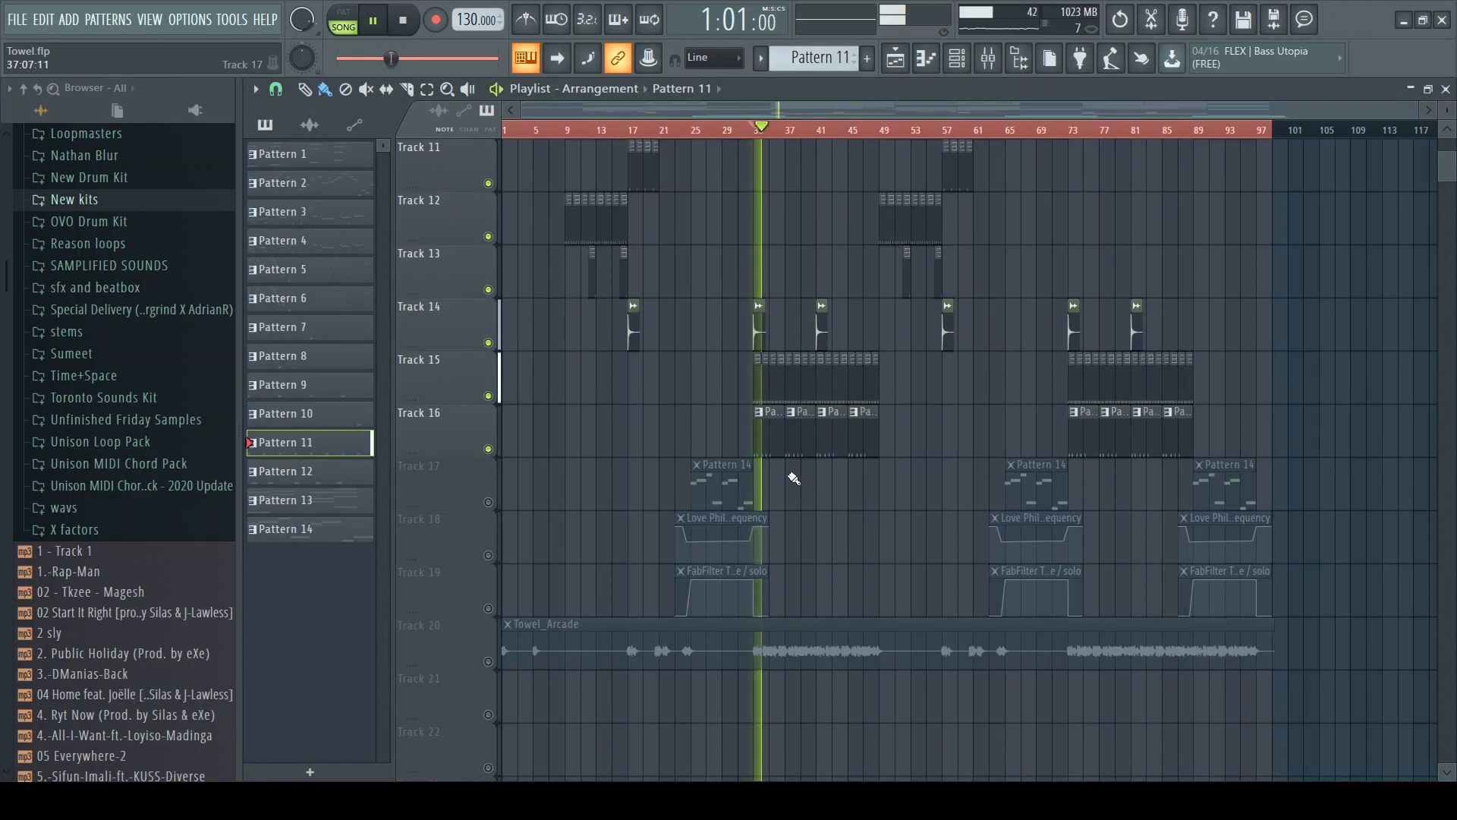
Stop playback and inspect Pattern 12's vybeSnare2 notes in the piano roll and its channel in the channel rack
{"action": "double_click", "coordinate": [771, 445]}
{"action": "key", "text": "space"}
{"action": "left_click_drag", "start_coordinate": [911, 111], "coordinate": [740, 115]}
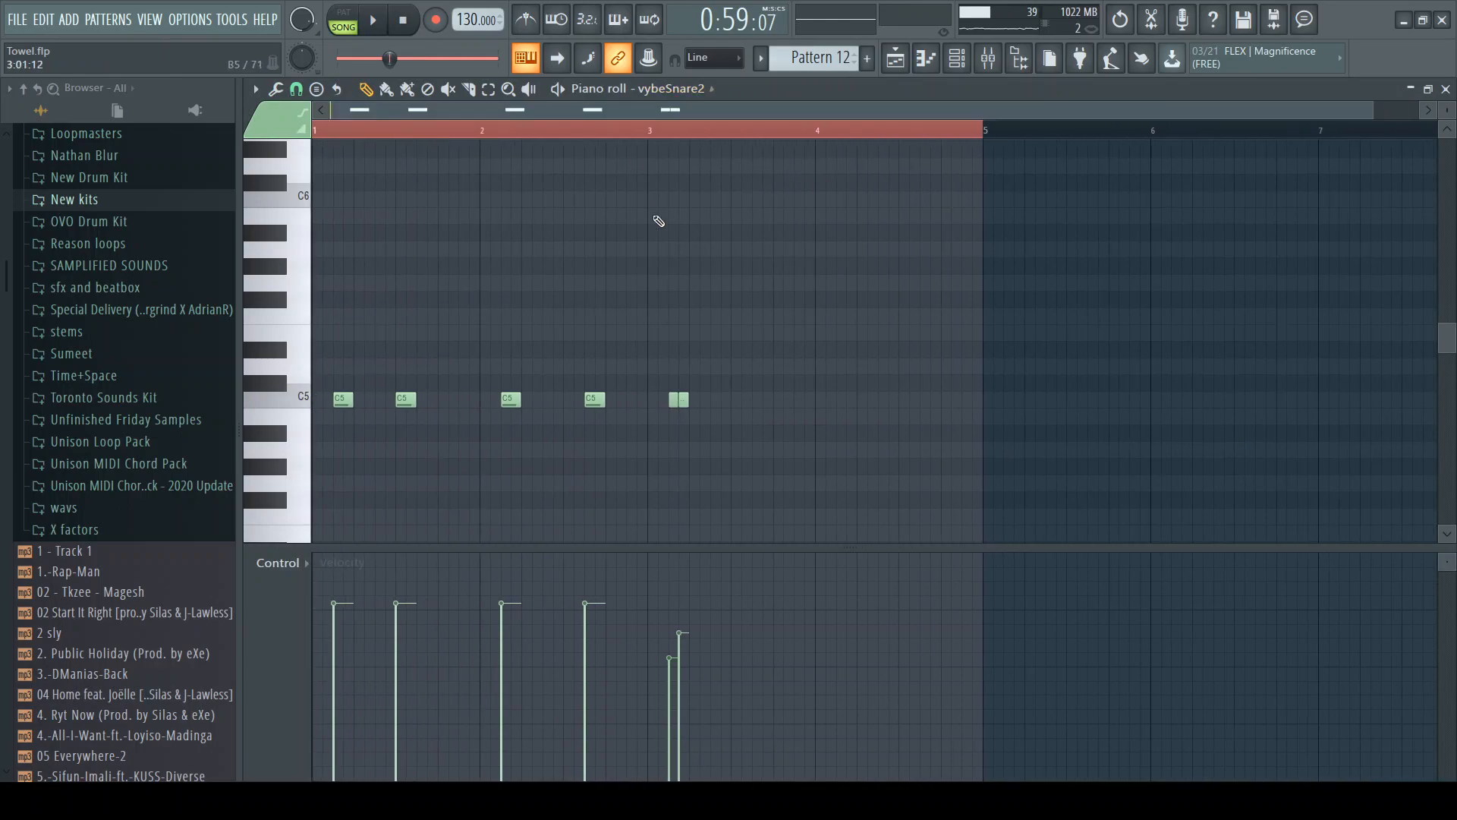
{"action": "key", "text": "F6"}
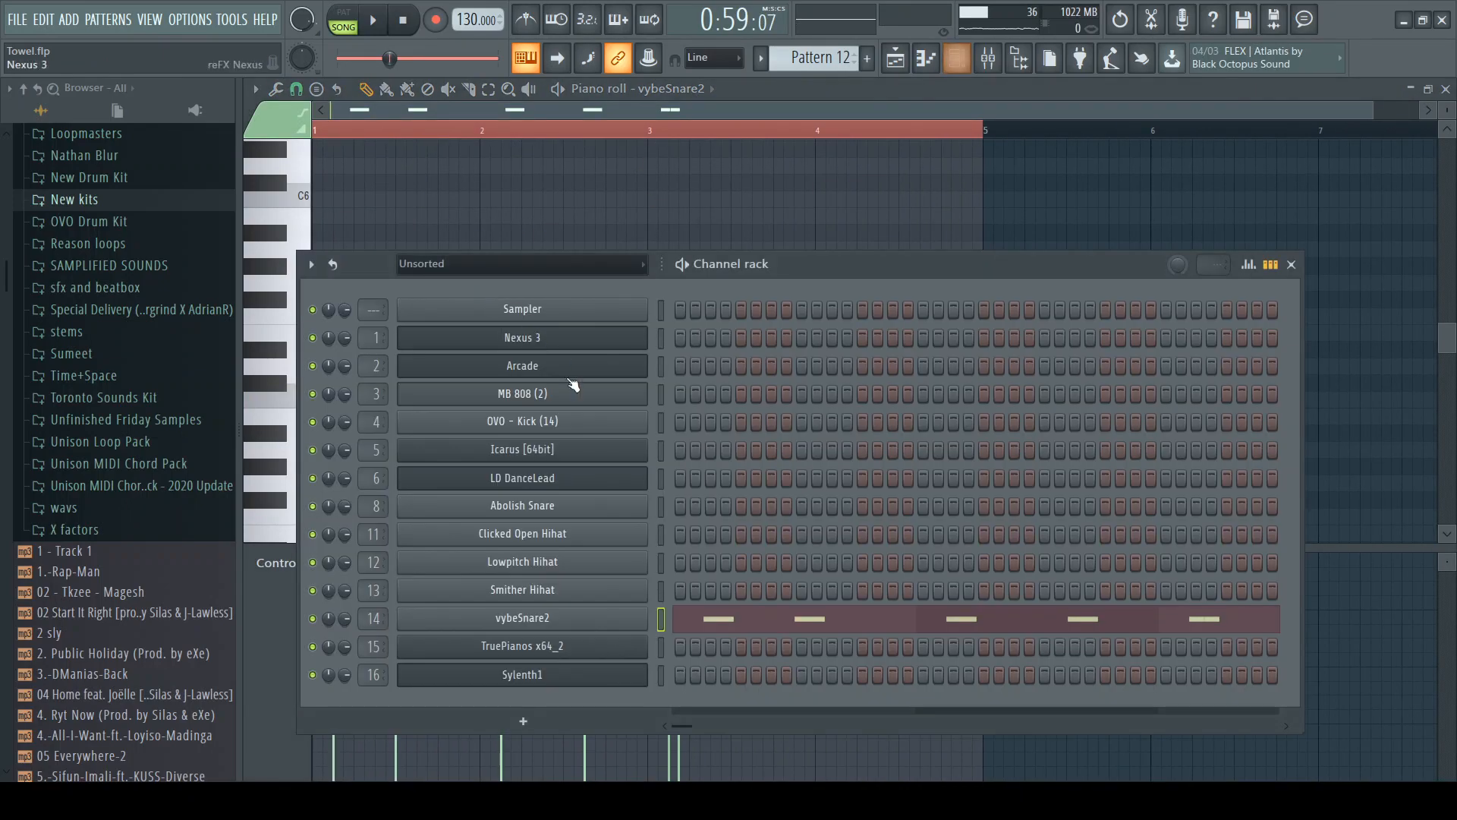
Return to the playlist and listen to the drums from bar 33 with Track 16 muted
{"action": "key", "text": "F5"}
{"action": "scroll", "coordinate": [683, 440], "scroll_direction": "up", "scroll_amount": 5}
{"action": "key", "text": "space"}
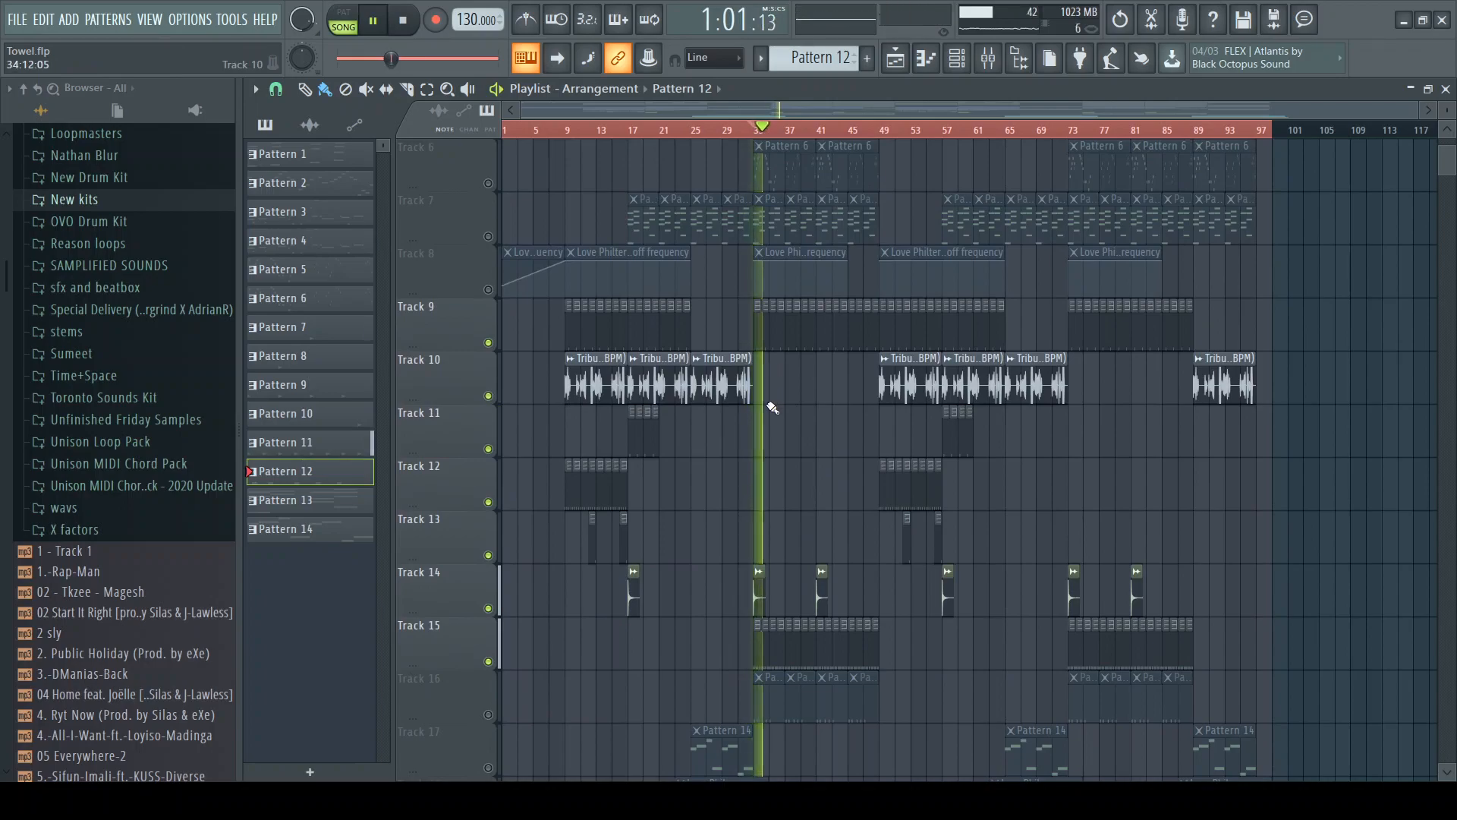
{"action": "scroll", "coordinate": [773, 407], "scroll_direction": "down", "scroll_amount": 1}
{"action": "scroll", "coordinate": [773, 407], "scroll_direction": "down", "scroll_amount": 1}
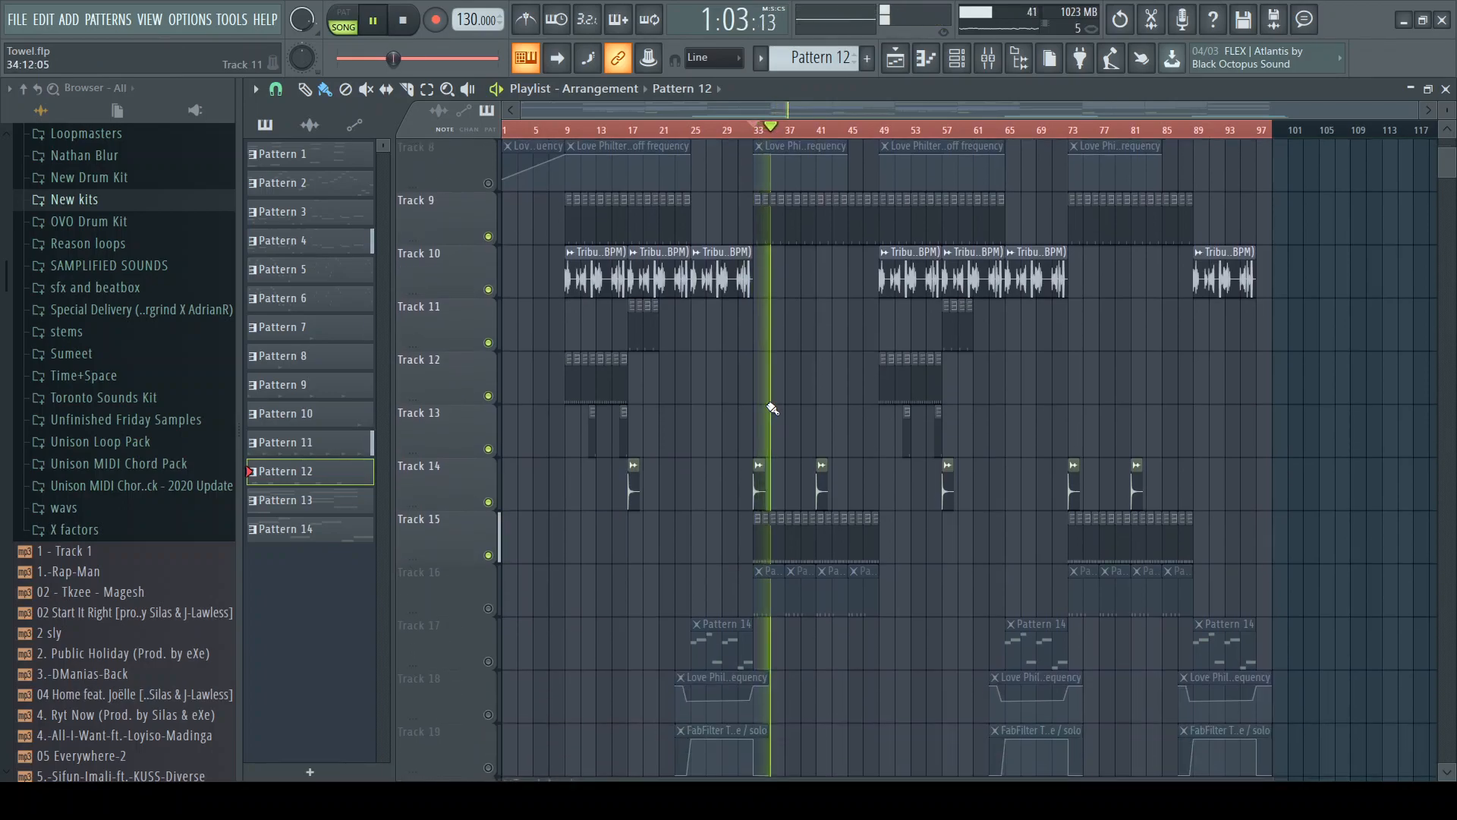
{"action": "scroll", "coordinate": [773, 407], "scroll_direction": "down", "scroll_amount": 1}
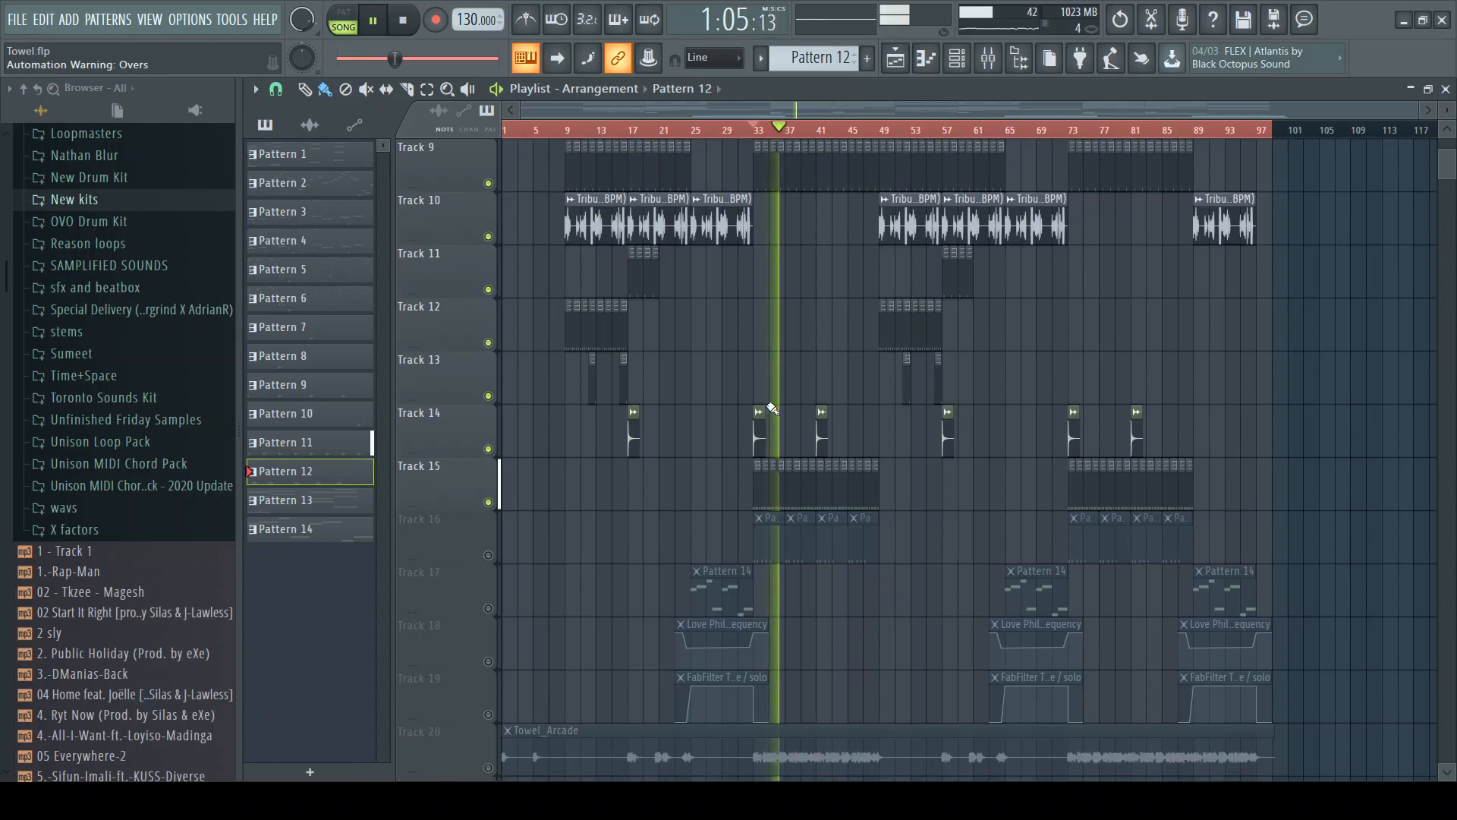
{"action": "key", "text": "space"}
Unmute Track 16 and listen to the drums with its snare pattern from bar 33
{"action": "left_click", "coordinate": [488, 555]}
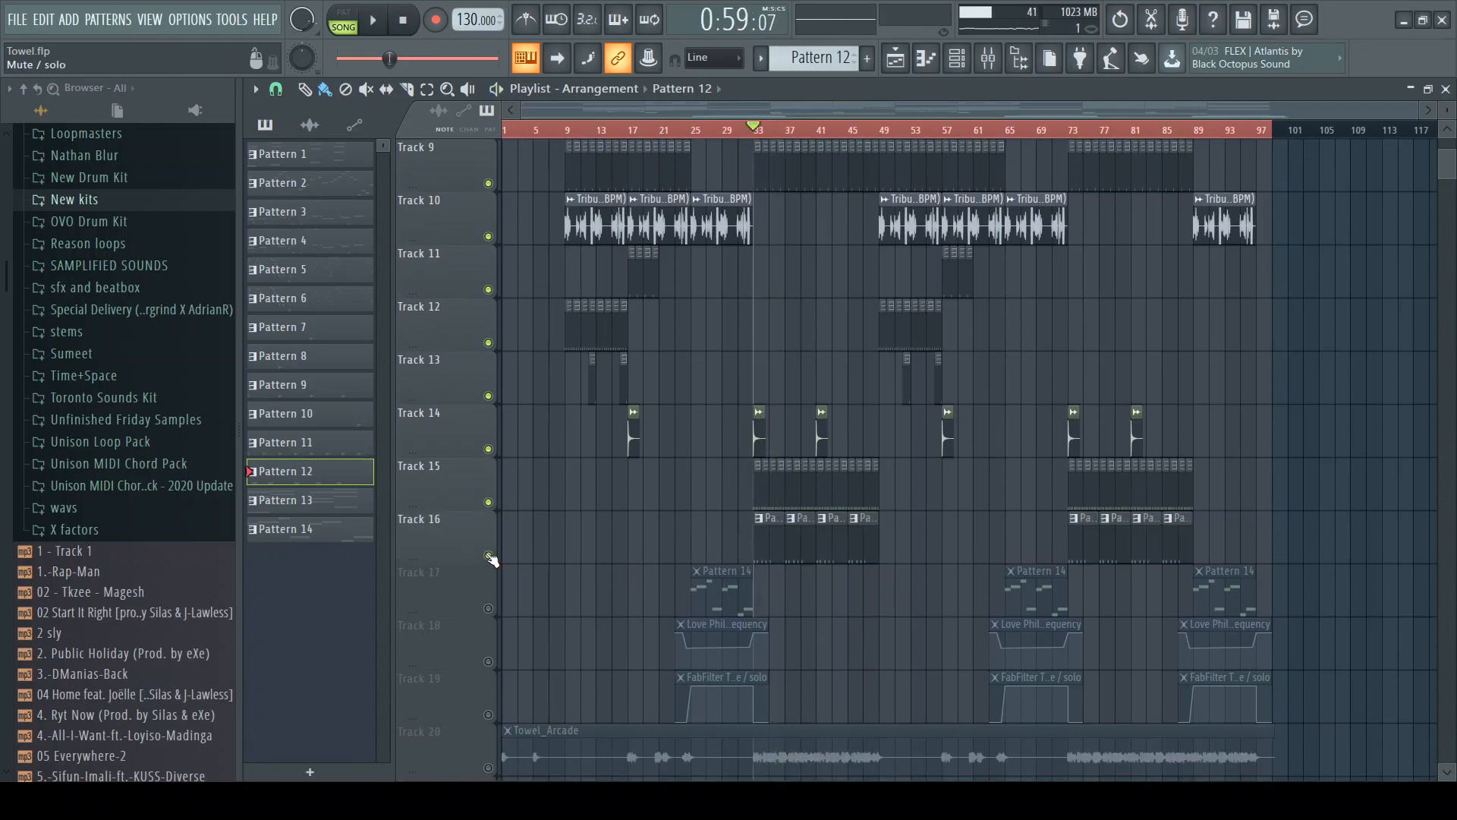
{"action": "key", "text": "space"}
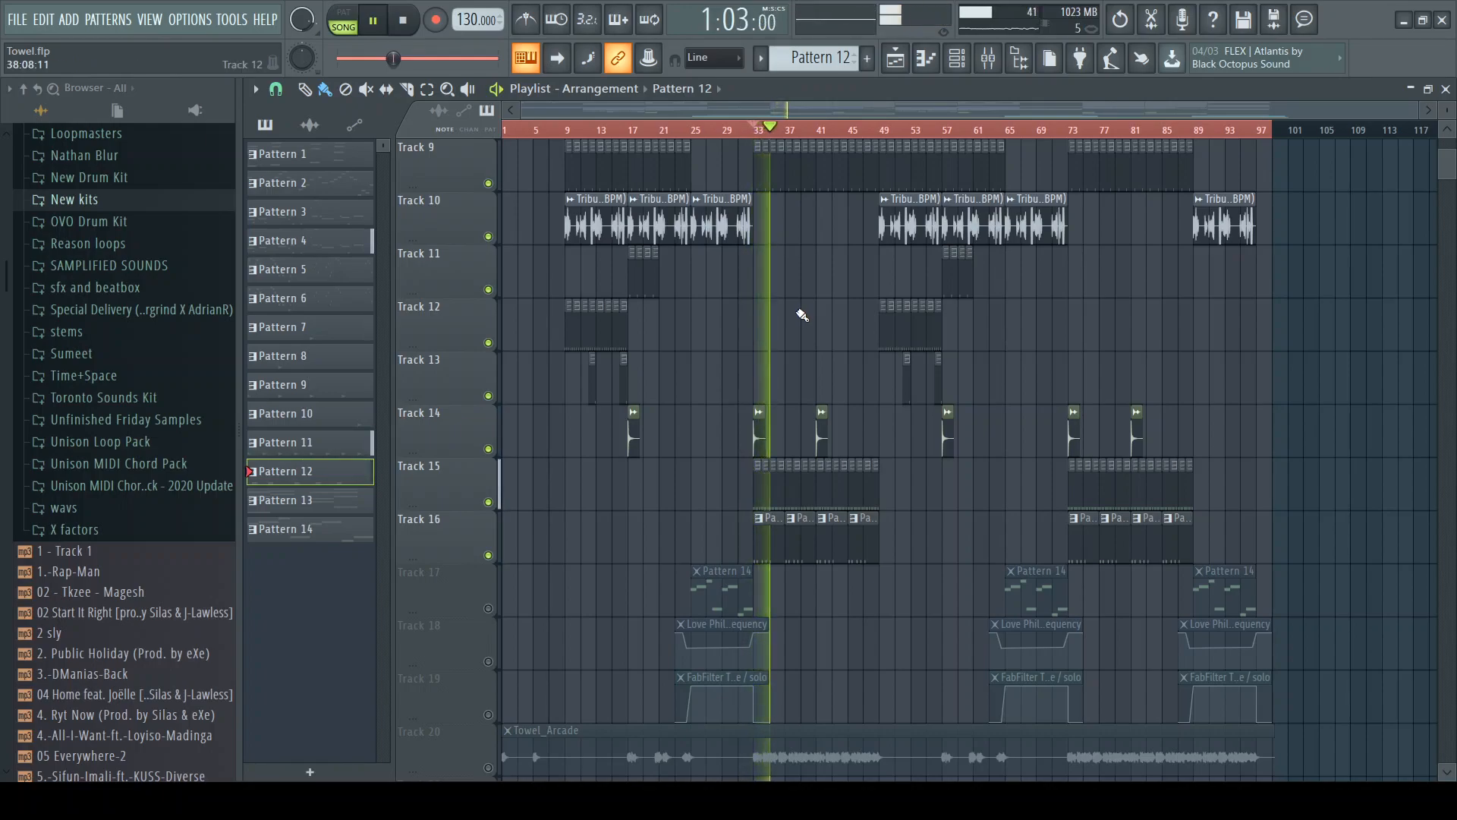
{"action": "key", "text": "space"}
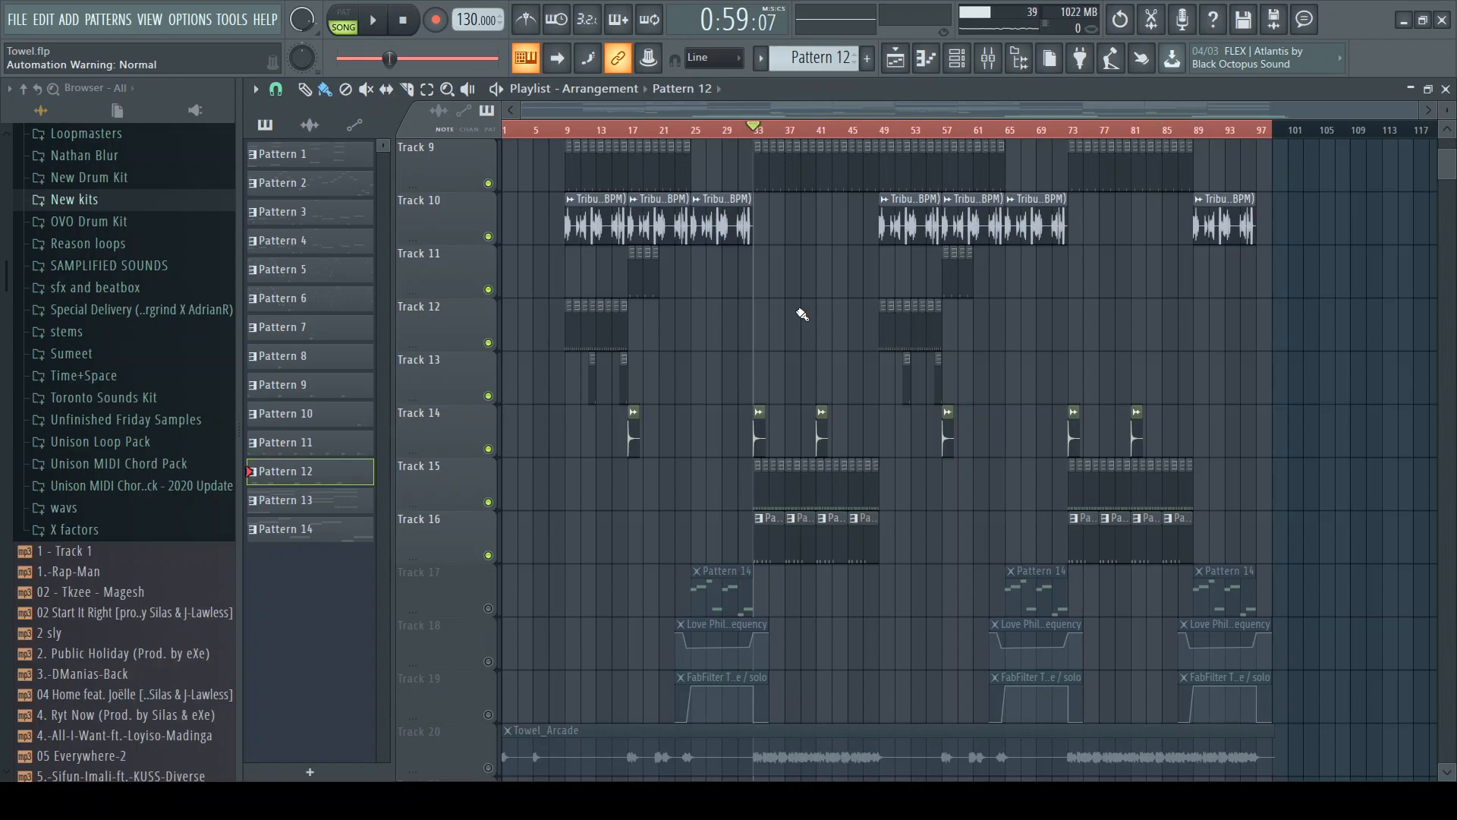
Unmute all the remaining playlist tracks and listen to the full arrangement from bar 33
{"action": "scroll", "coordinate": [848, 516], "scroll_direction": "down", "scroll_amount": 1}
{"action": "scroll", "coordinate": [869, 505], "scroll_direction": "up", "scroll_amount": 2}
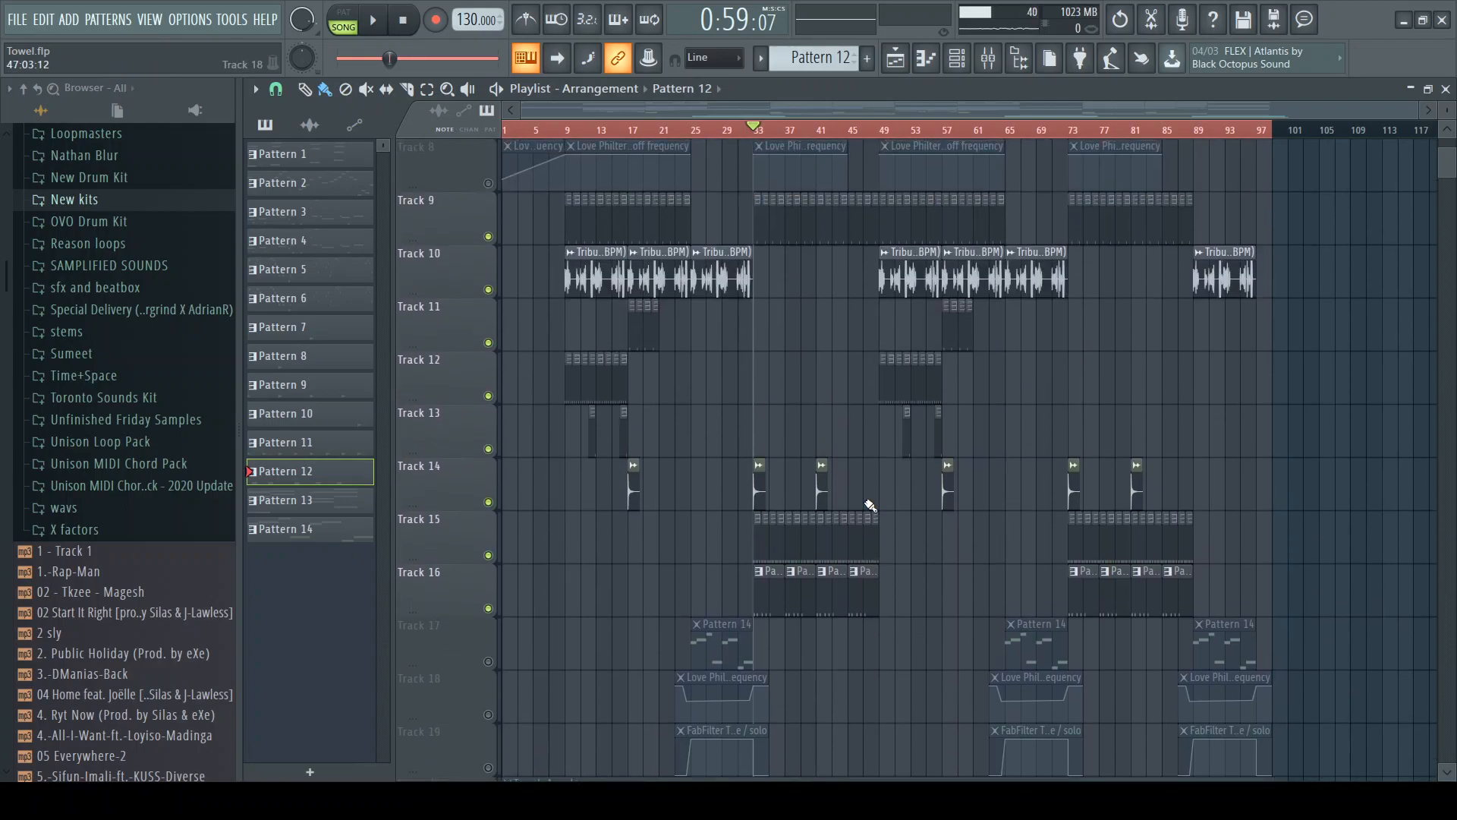
{"action": "scroll", "coordinate": [839, 497], "scroll_direction": "up", "scroll_amount": 4}
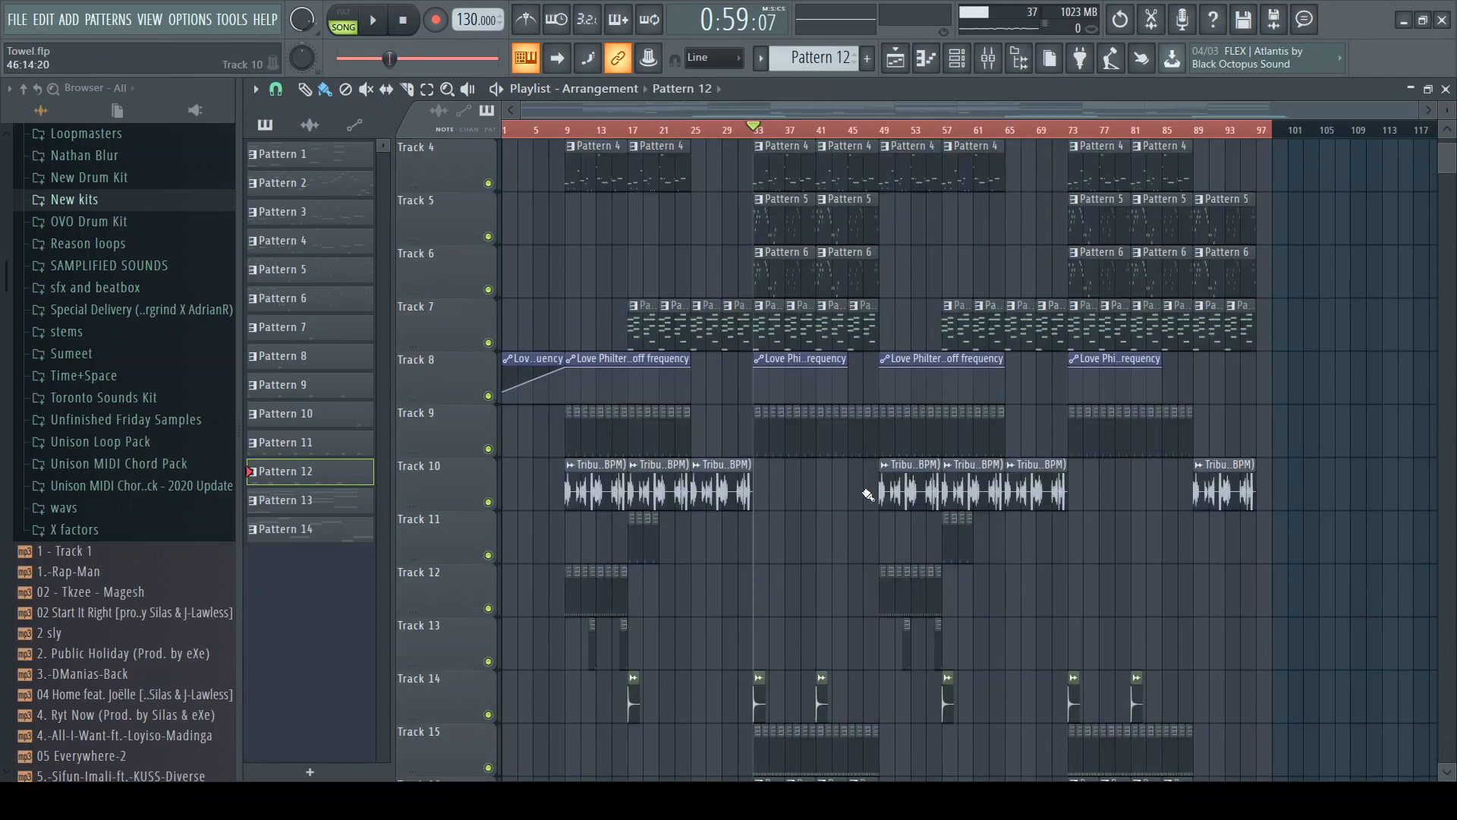
{"action": "scroll", "coordinate": [766, 516], "scroll_direction": "down", "scroll_amount": 6}
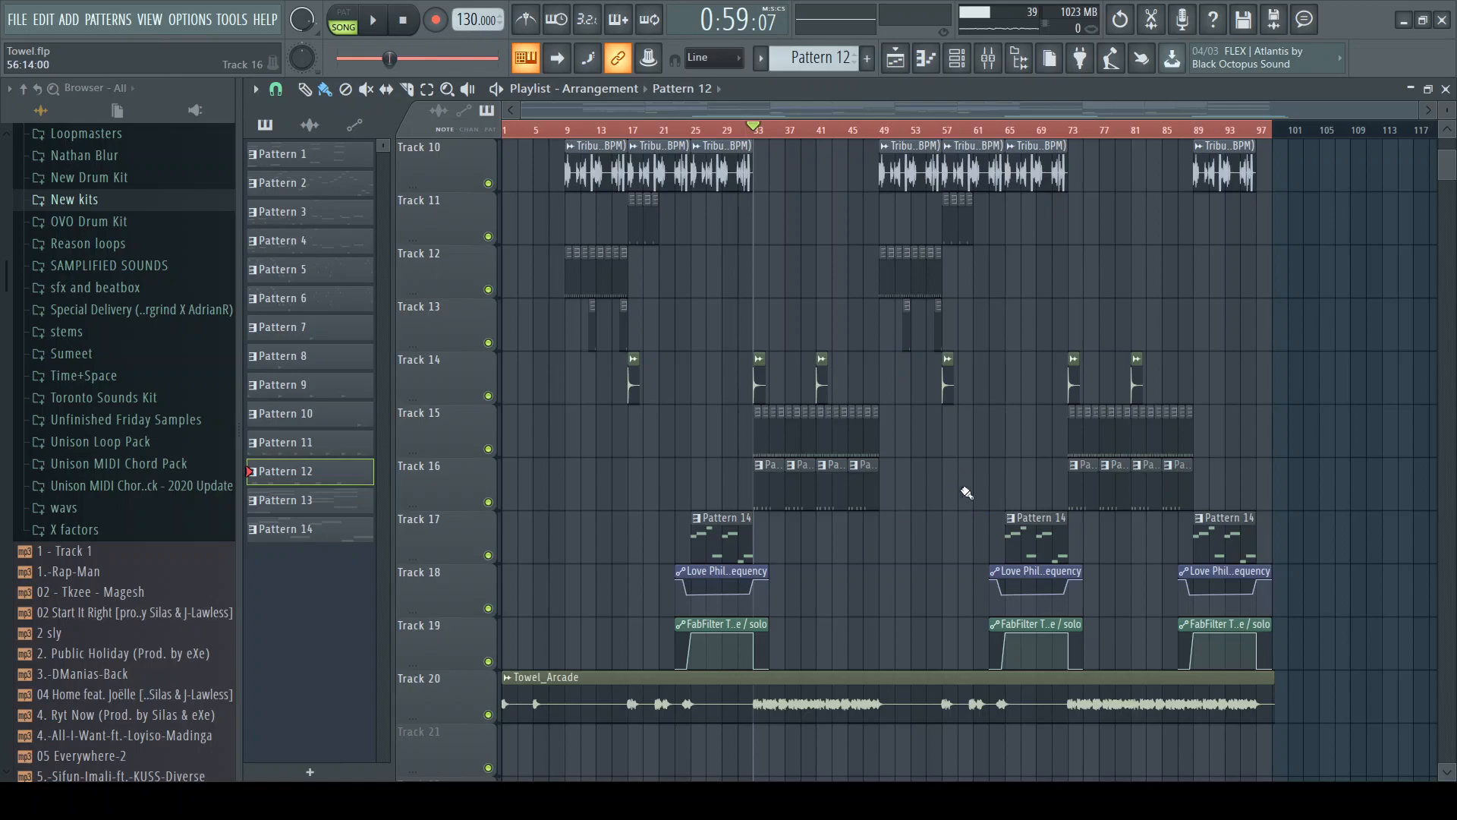
{"action": "scroll", "coordinate": [837, 479], "scroll_direction": "up", "scroll_amount": 7}
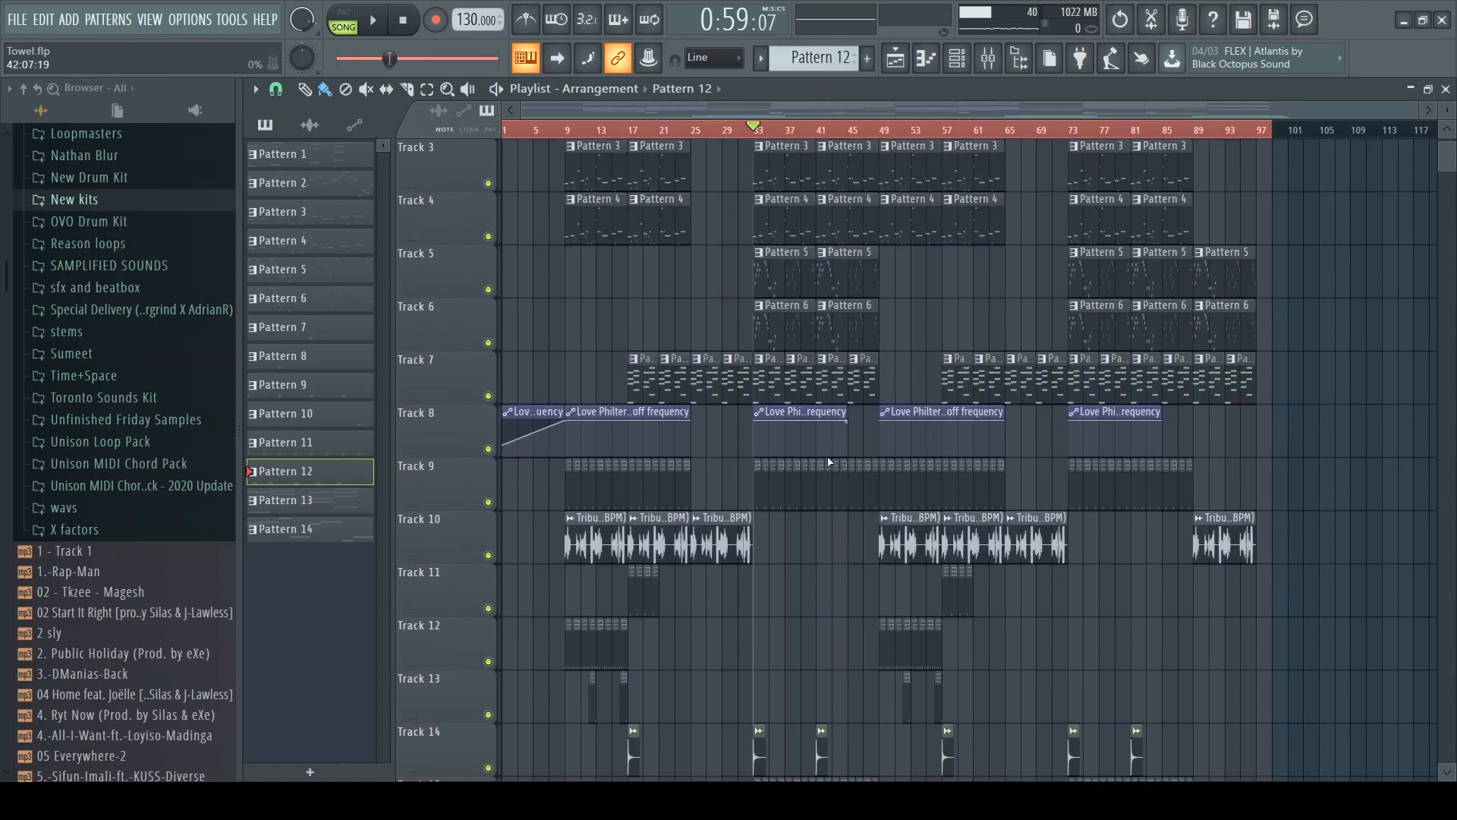
{"action": "key", "text": "space"}
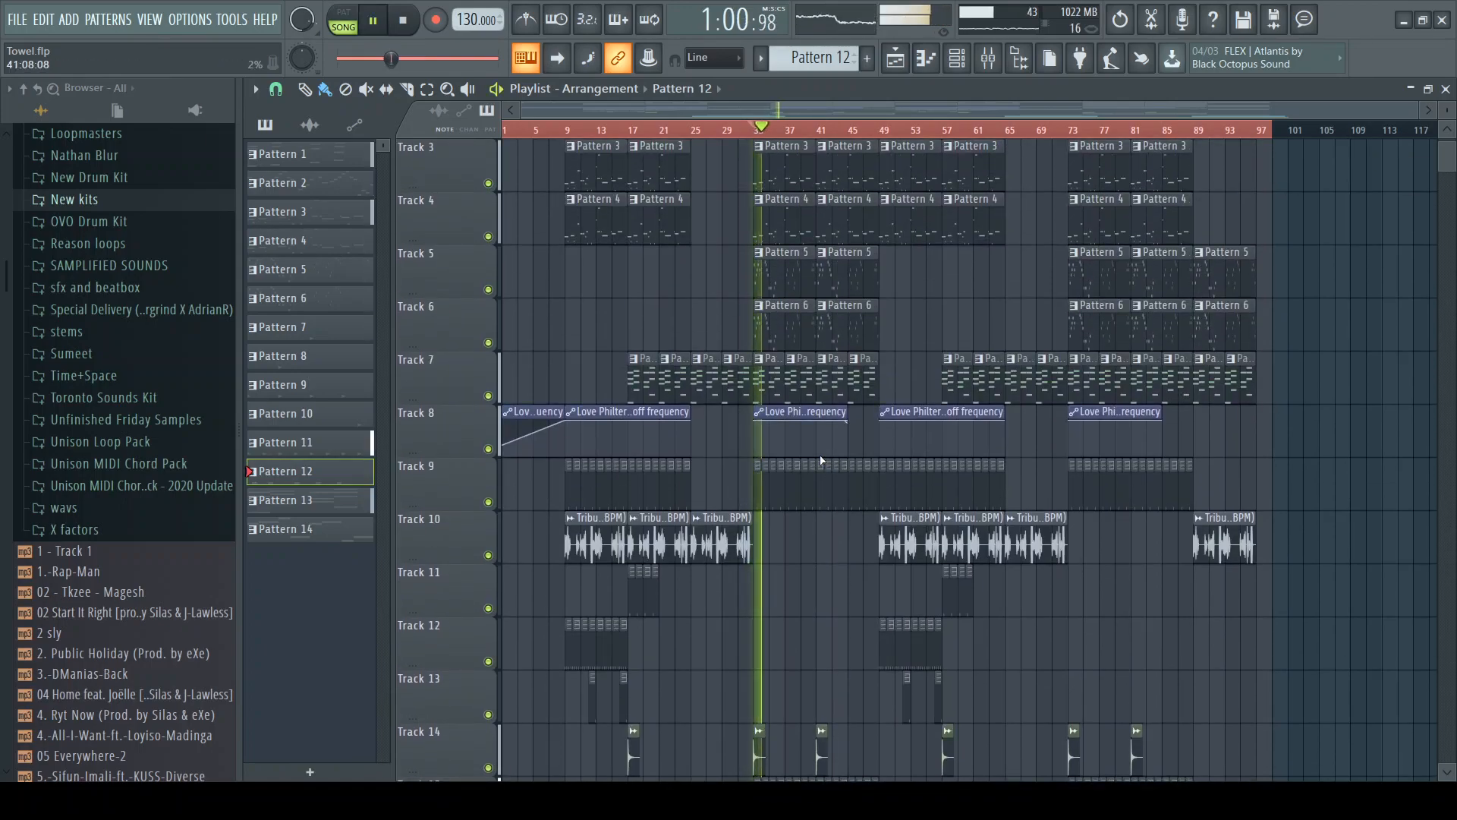
{"action": "scroll", "coordinate": [819, 459], "scroll_direction": "down", "scroll_amount": 6}
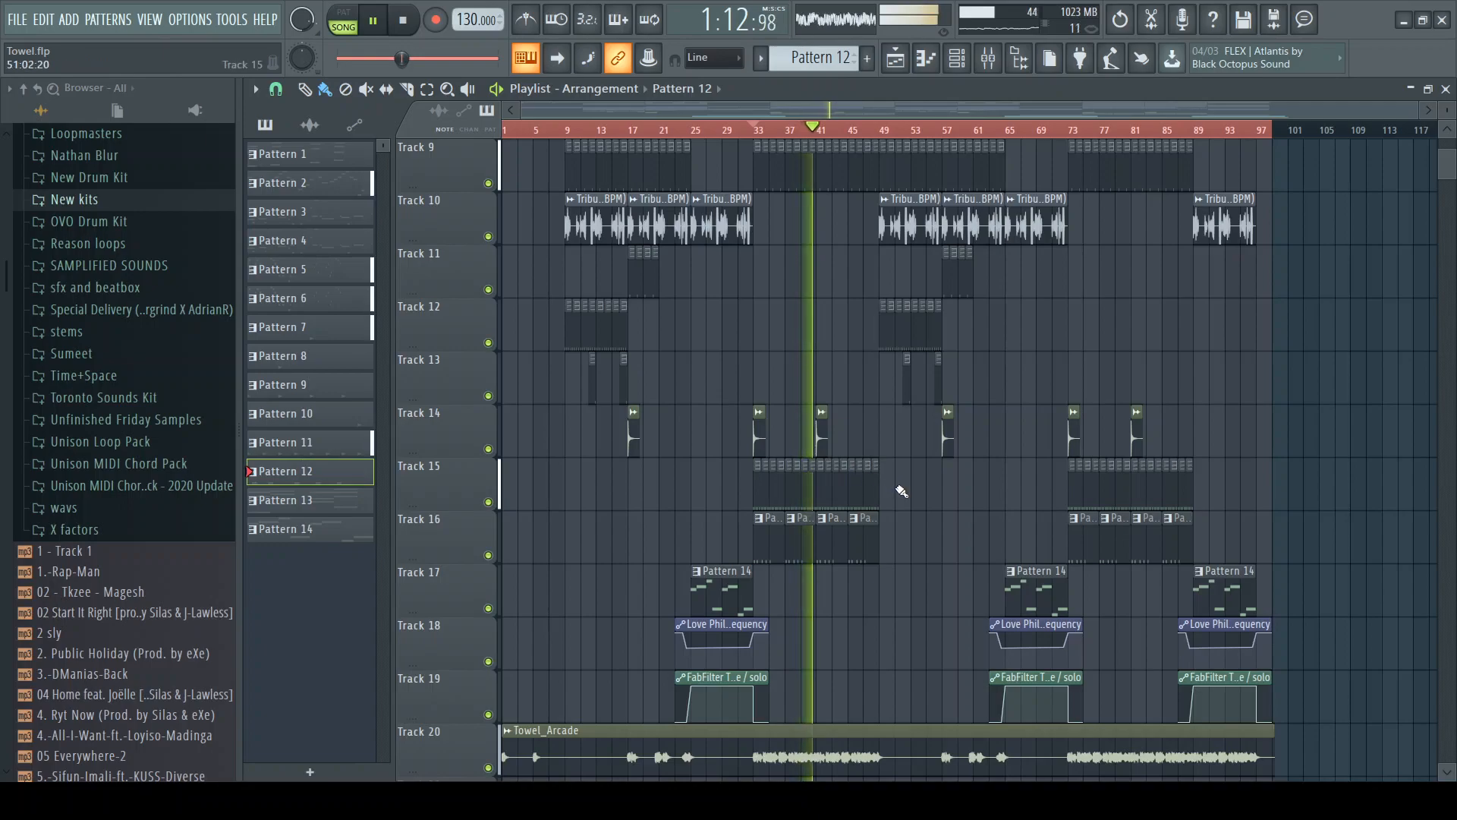
{"action": "key", "text": "space"}
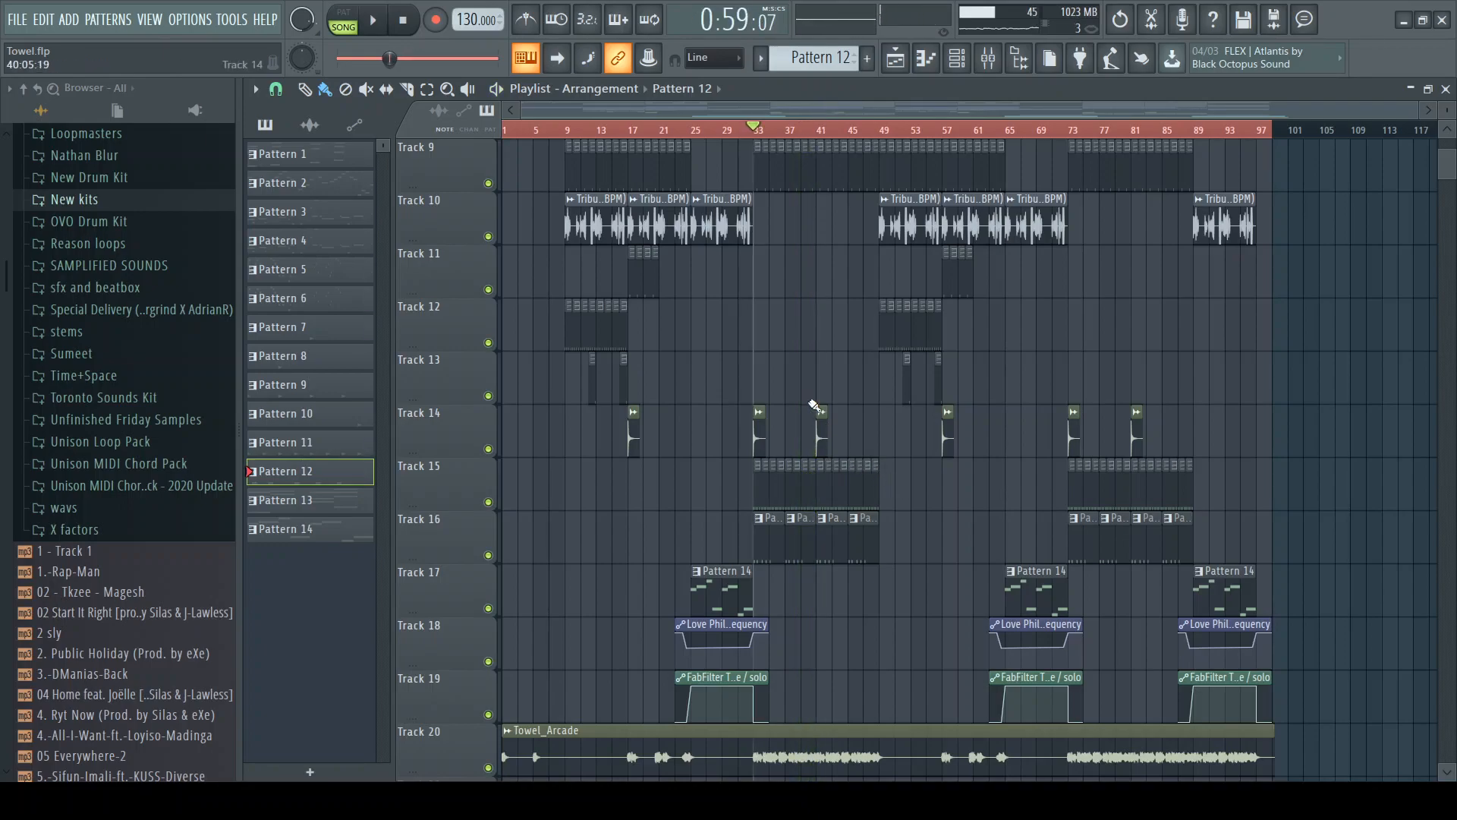
Move the playback position to bar 25 and listen to the full arrangement through the Pattern 14 section
{"action": "left_click", "coordinate": [695, 131]}
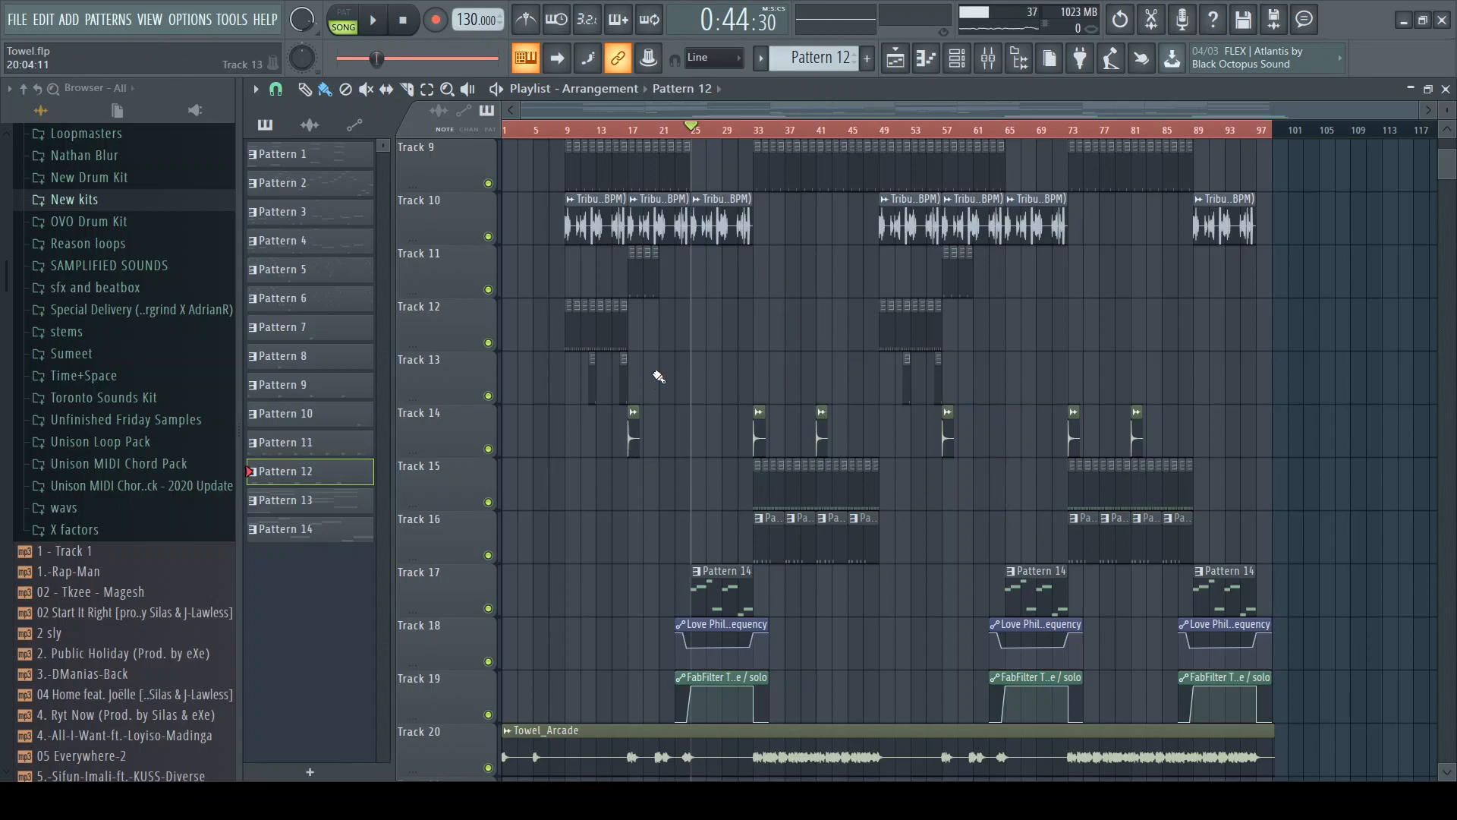
{"action": "scroll", "coordinate": [658, 382], "scroll_direction": "up", "scroll_amount": 5}
{"action": "scroll", "coordinate": [667, 351], "scroll_direction": "down", "scroll_amount": 4}
{"action": "key", "text": "space"}
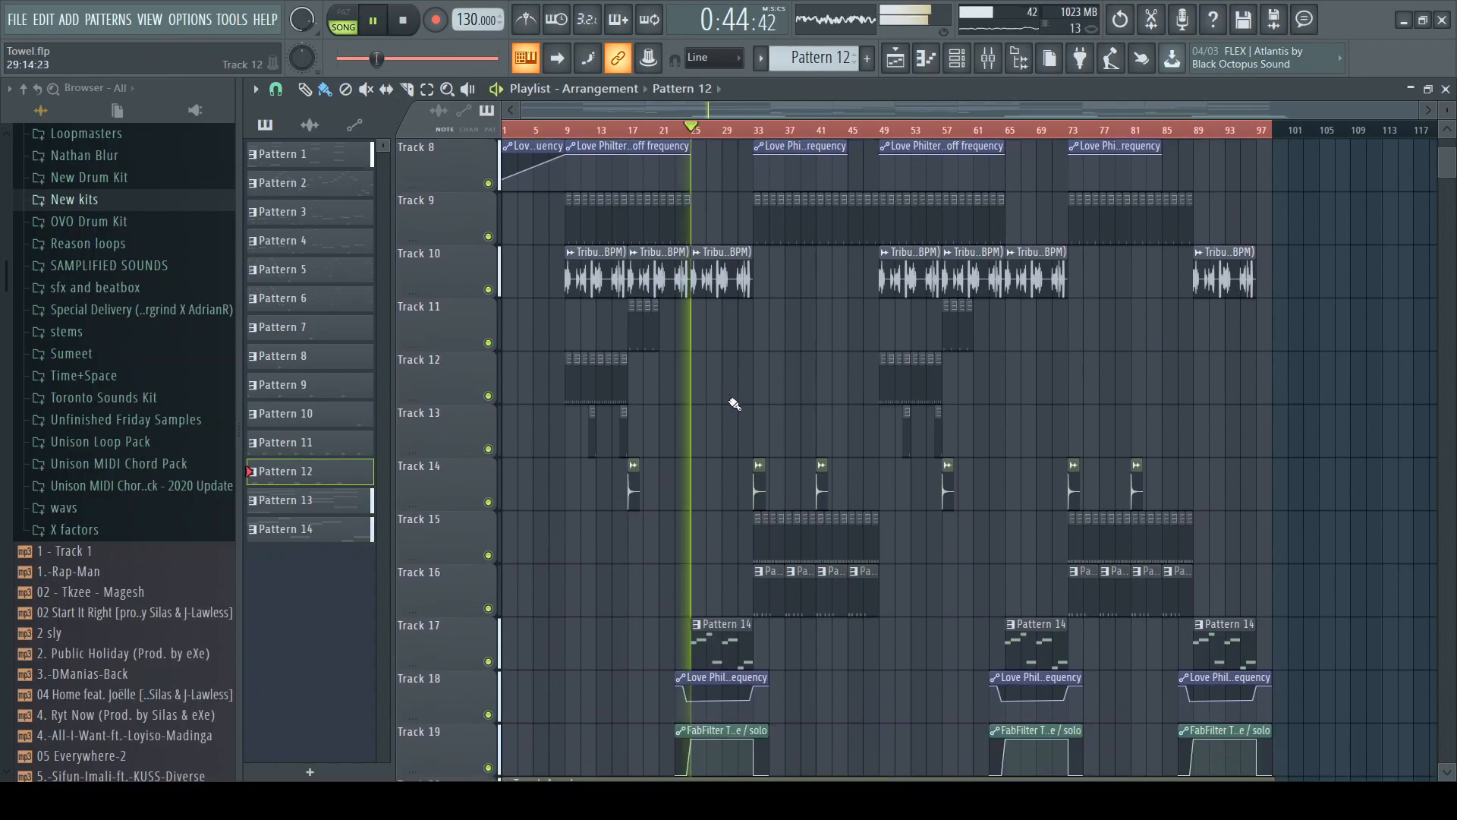
{"action": "scroll", "coordinate": [733, 403], "scroll_direction": "down", "scroll_amount": 3}
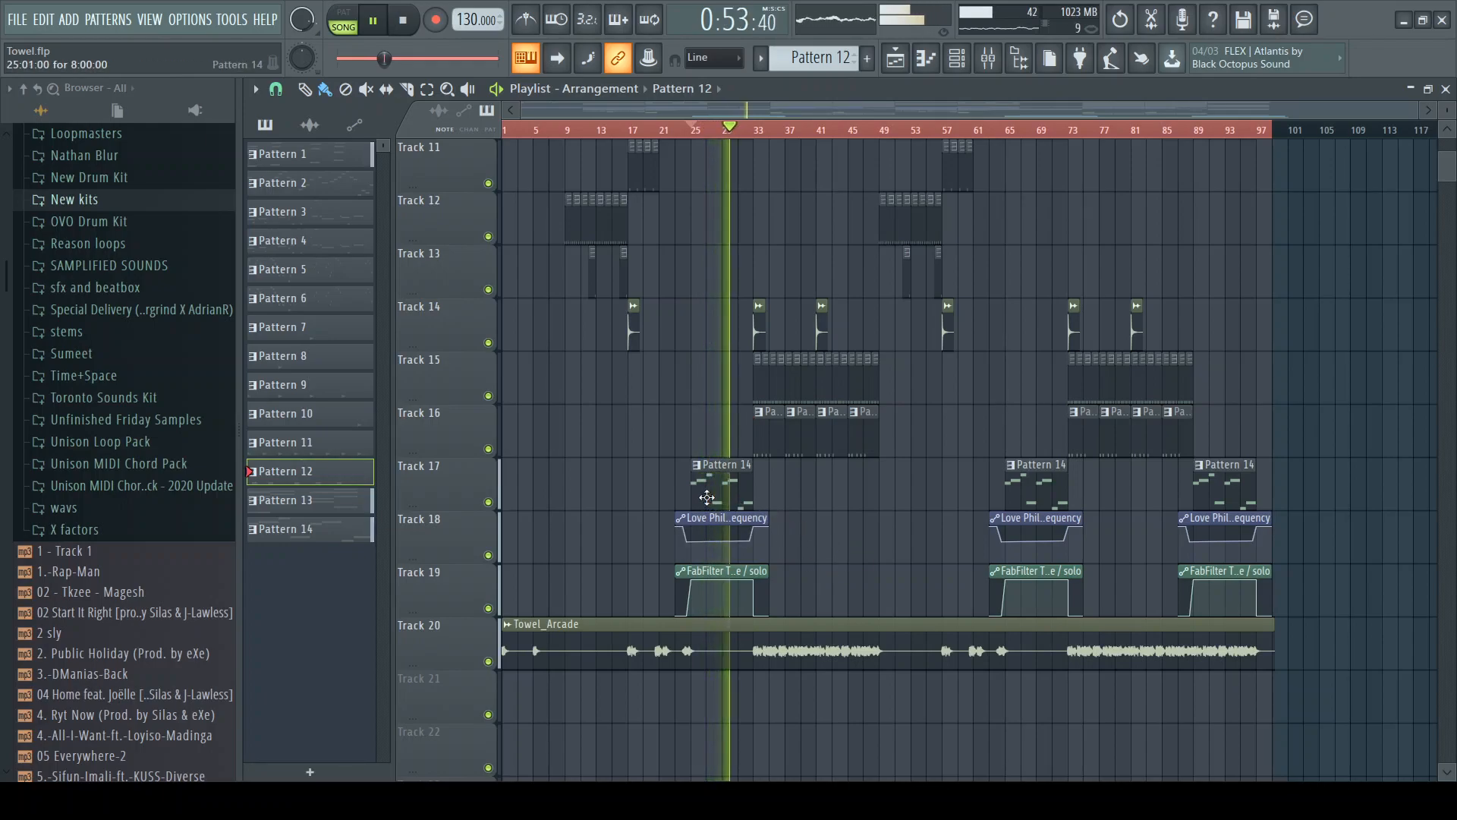
{"action": "key", "text": "space"}
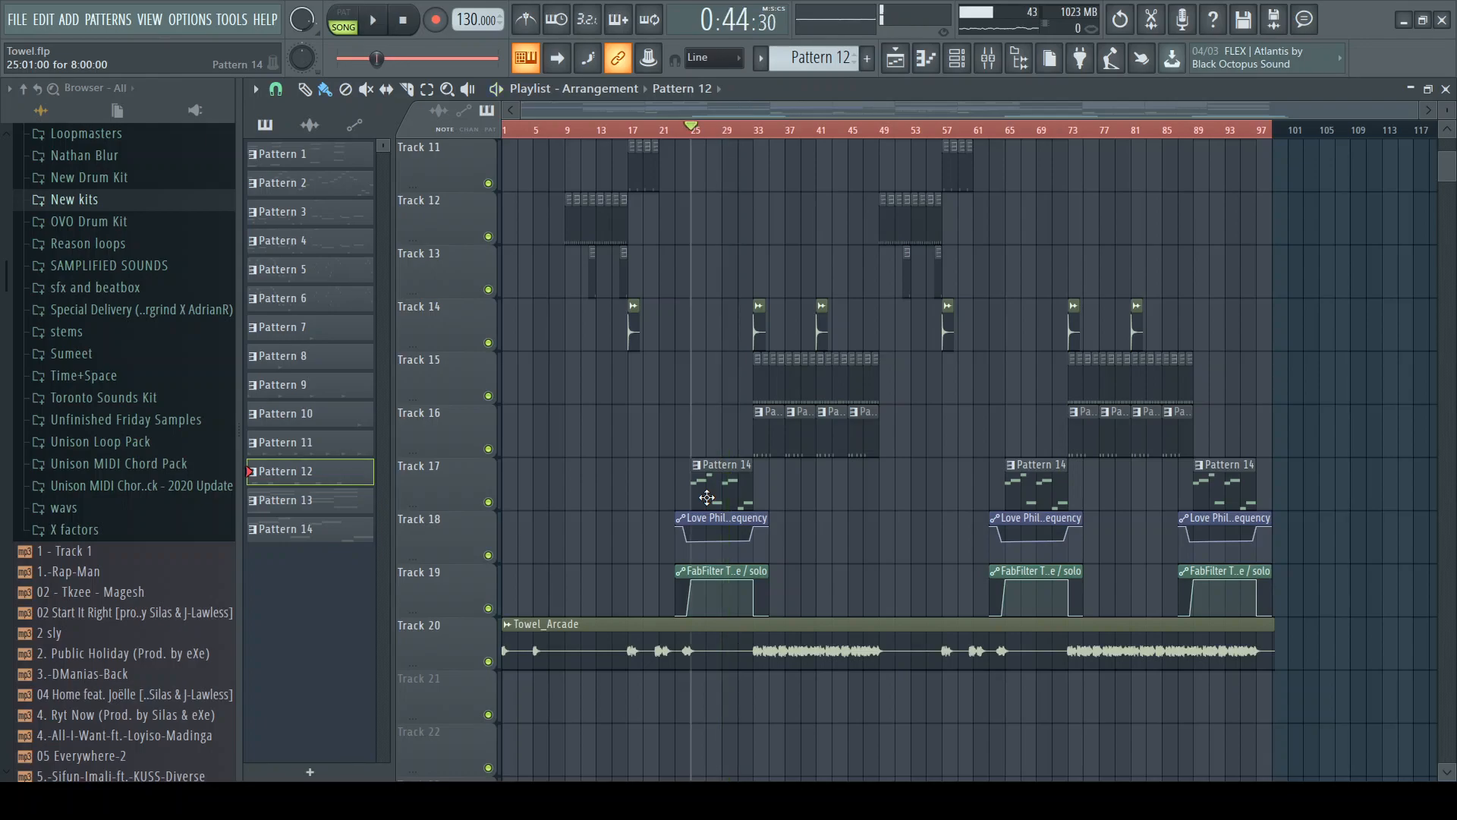
Solo Track 1, play it from bar 25, and unmute Tracks 7 and 10 during playback
{"action": "scroll", "coordinate": [706, 497], "scroll_direction": "up", "scroll_amount": 10}
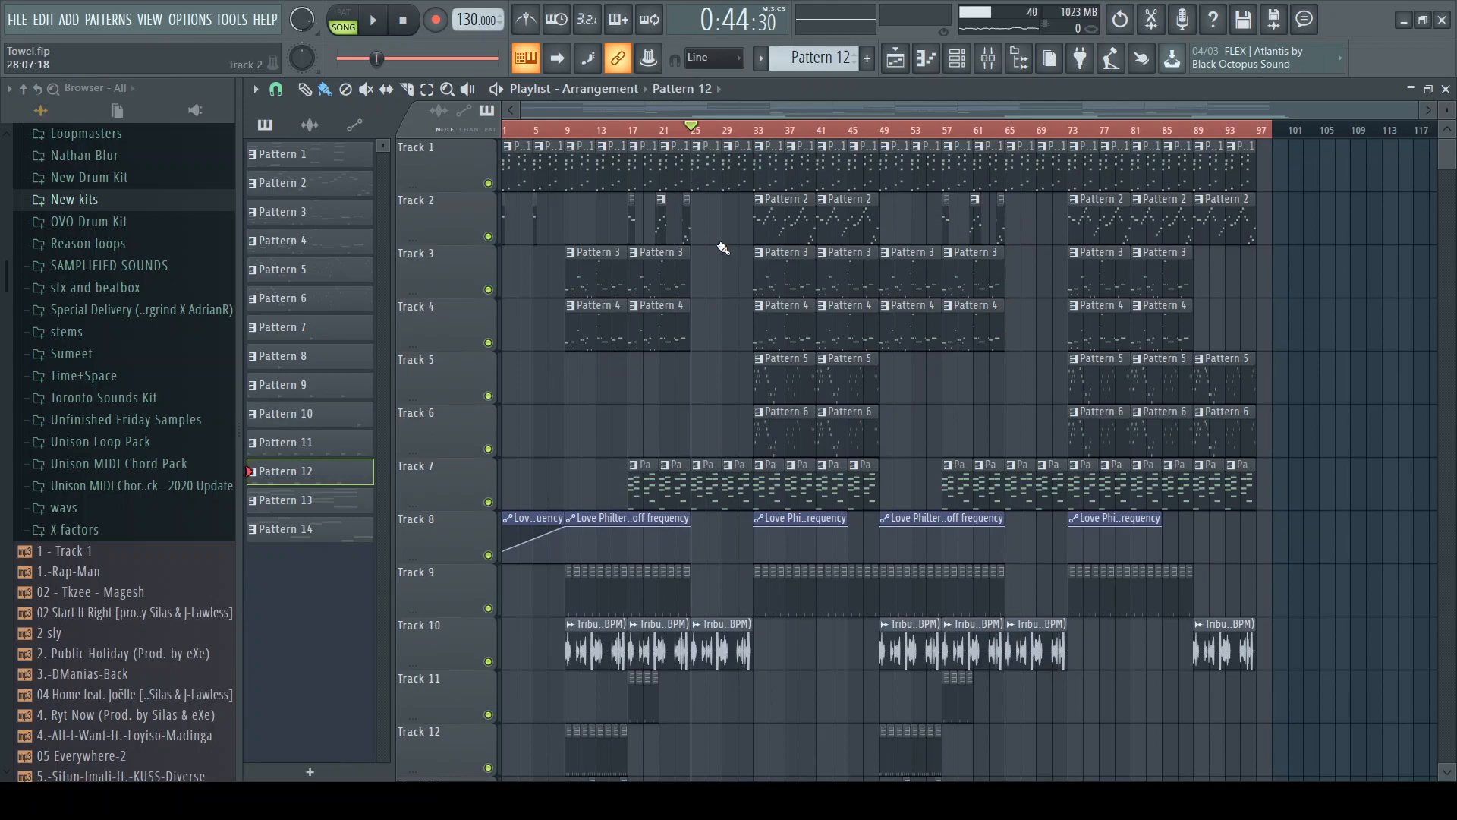
{"action": "right_click", "coordinate": [488, 184]}
{"action": "key", "text": "space"}
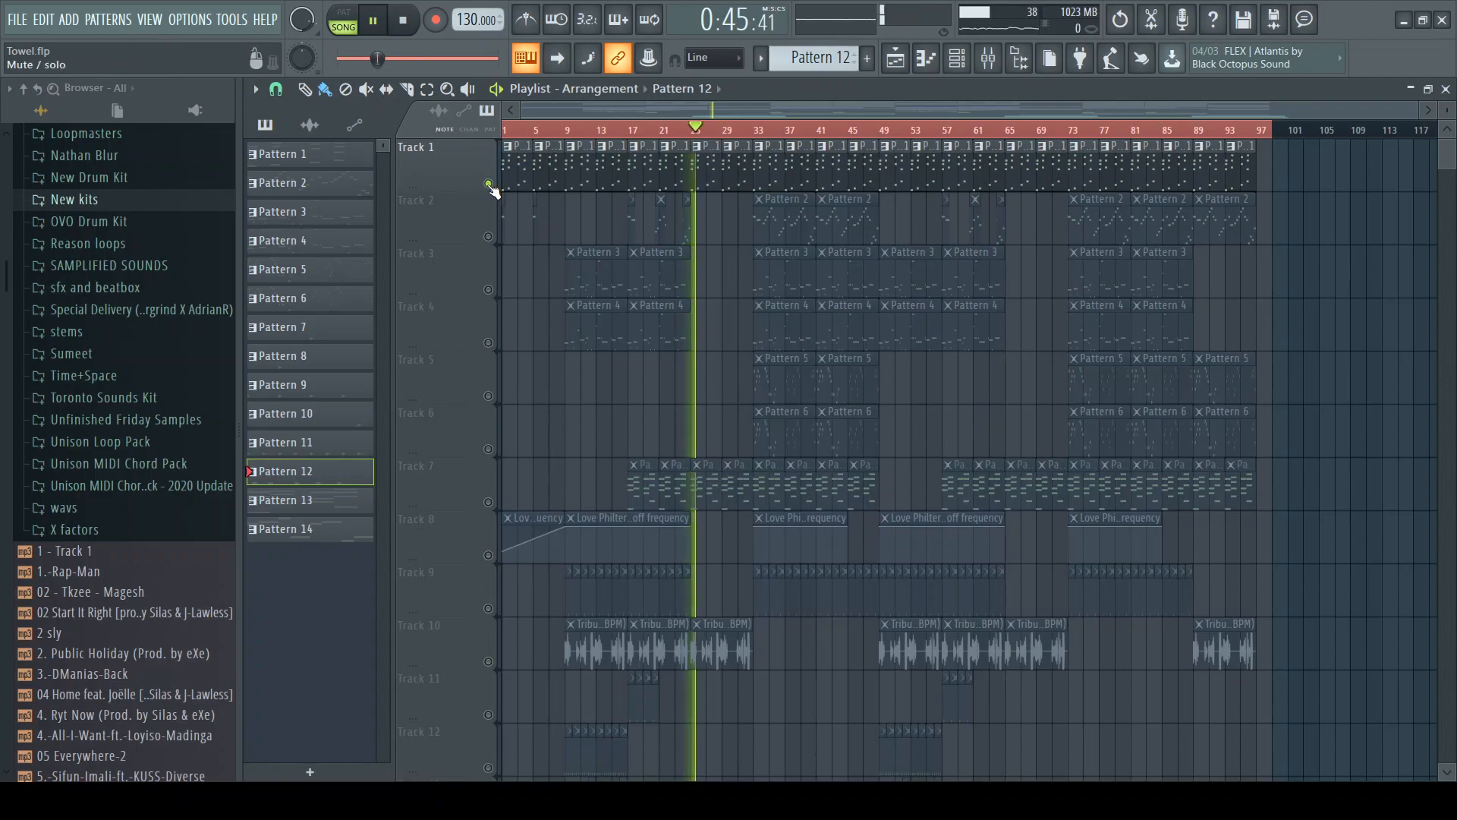
{"action": "left_click", "coordinate": [489, 502]}
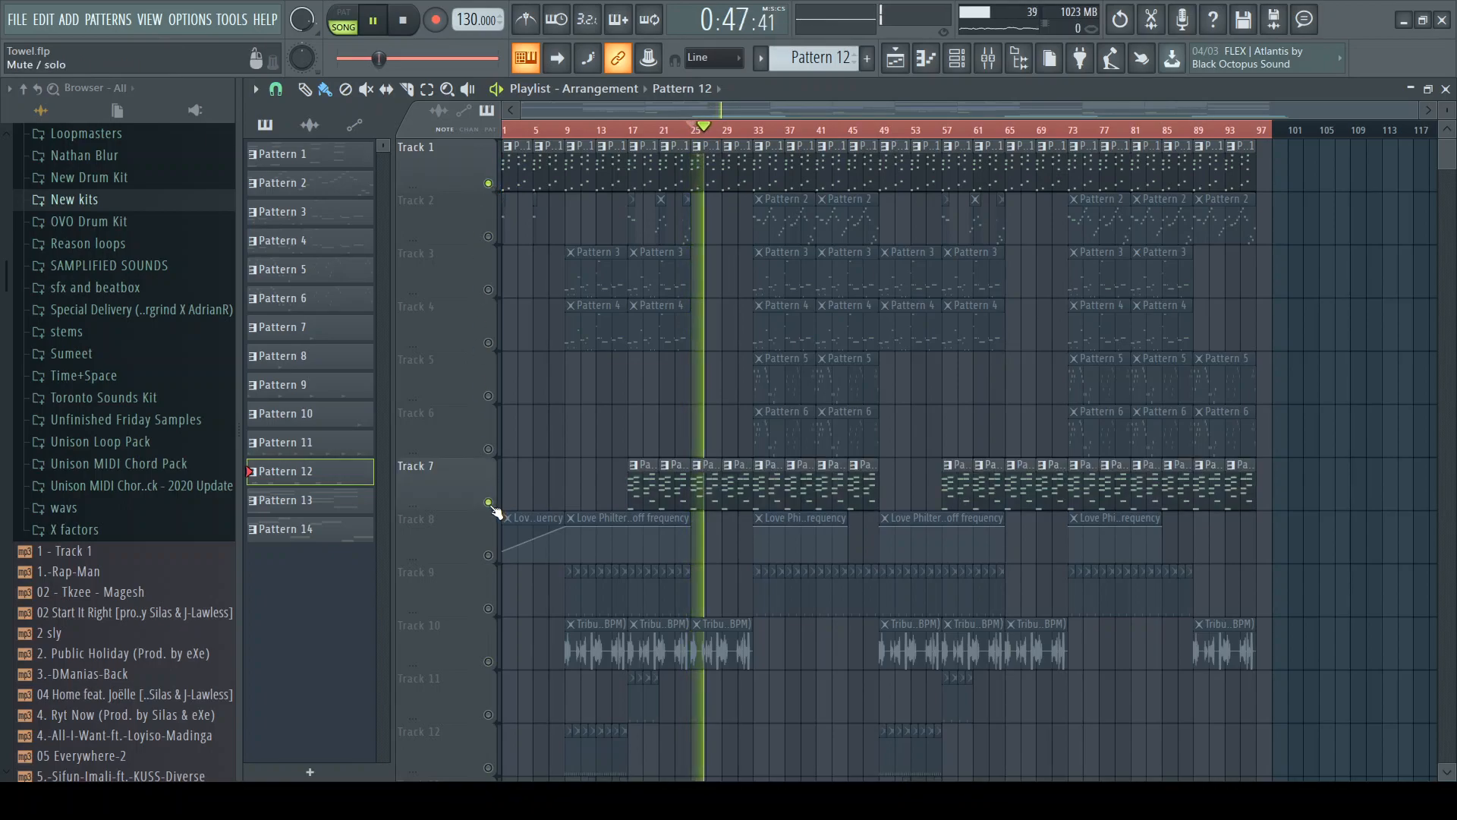
{"action": "scroll", "coordinate": [558, 509], "scroll_direction": "down", "scroll_amount": 5}
{"action": "left_click", "coordinate": [488, 395]}
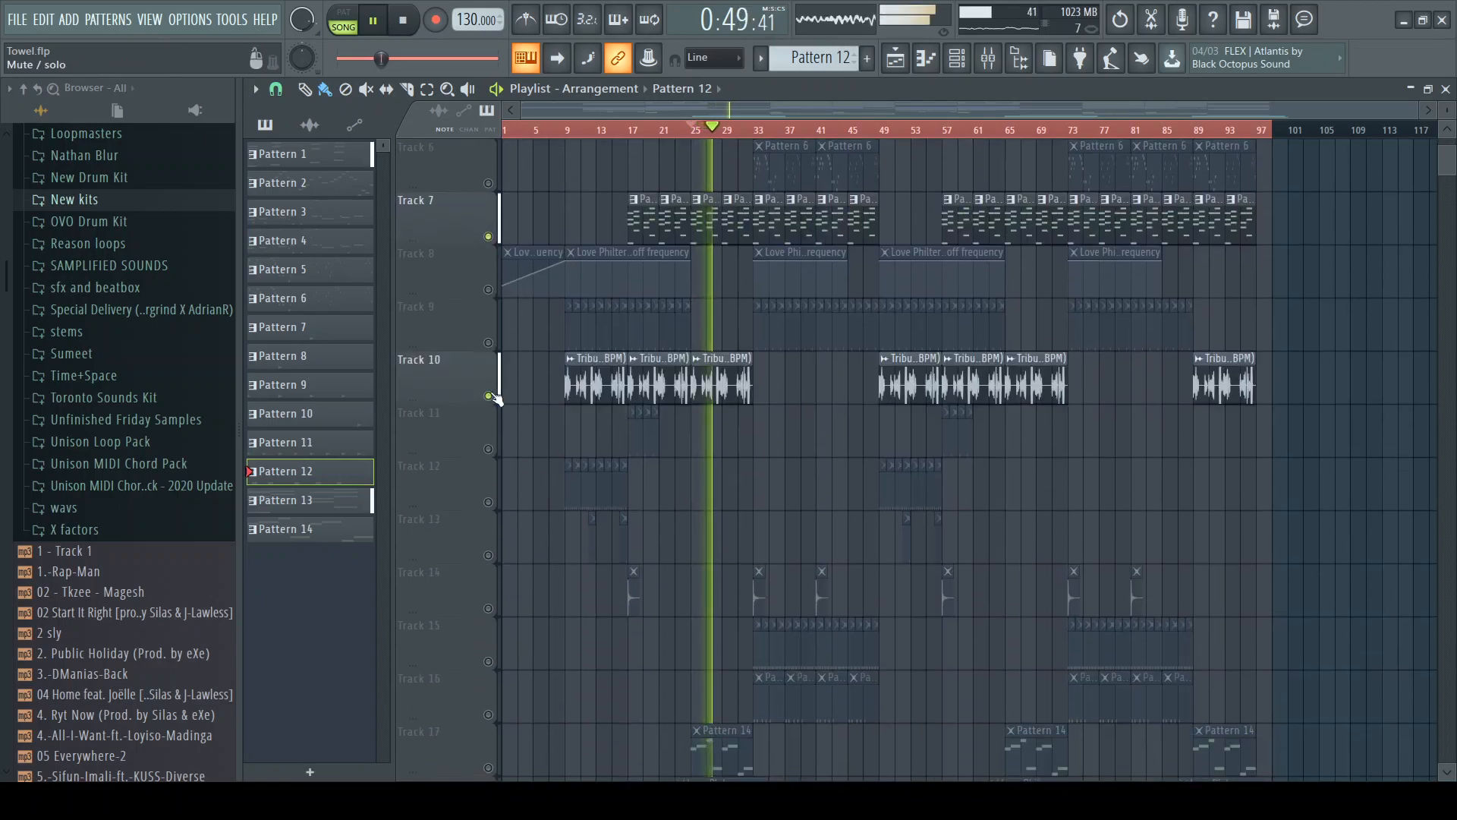
Stop playback, unmute Track 17, and play it with Tracks 1, 7 and 10 from bar 25
{"action": "scroll", "coordinate": [709, 425], "scroll_direction": "down", "scroll_amount": 6}
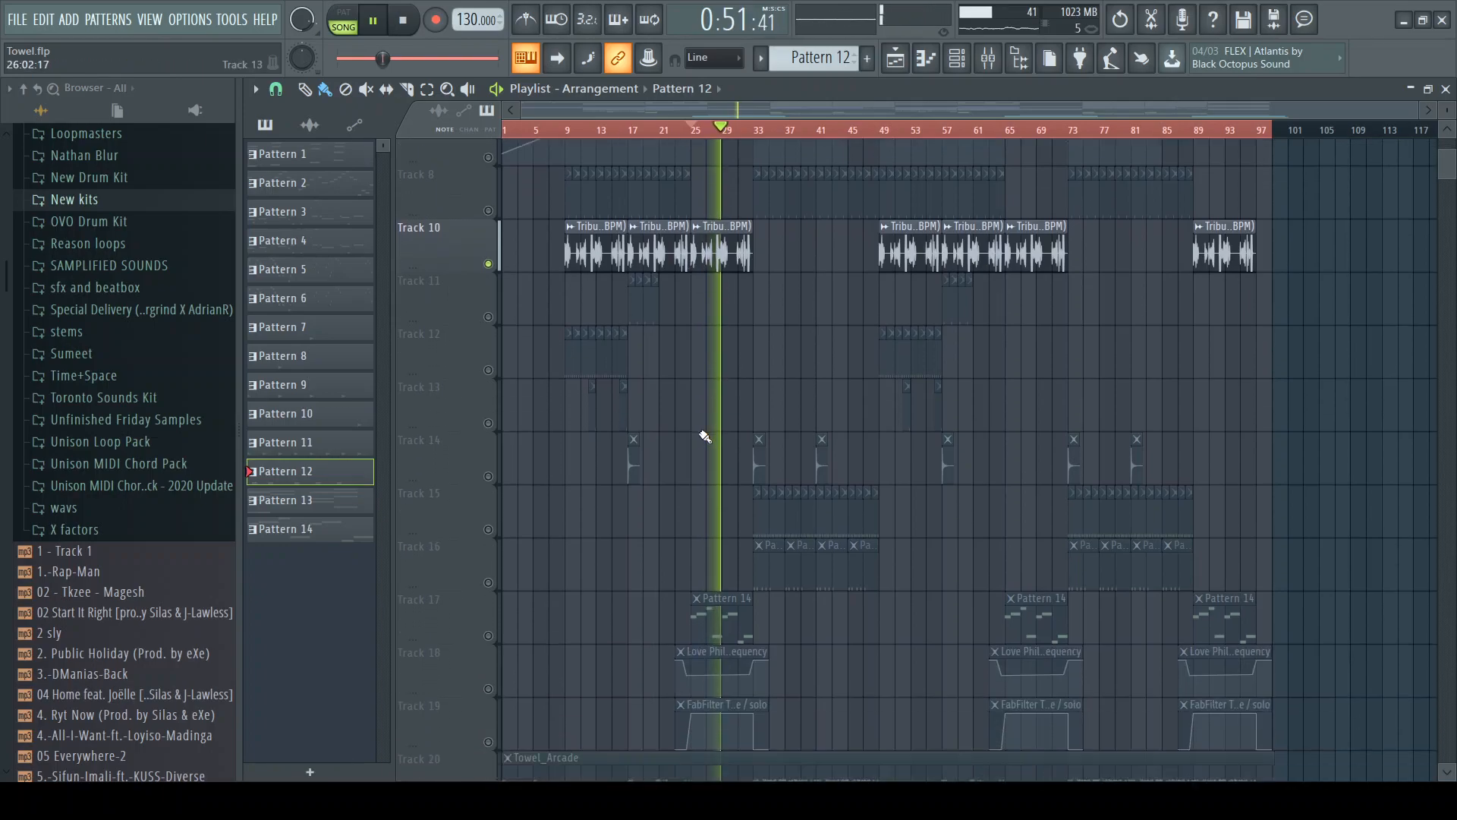
{"action": "key", "text": "space"}
{"action": "left_click", "coordinate": [489, 449]}
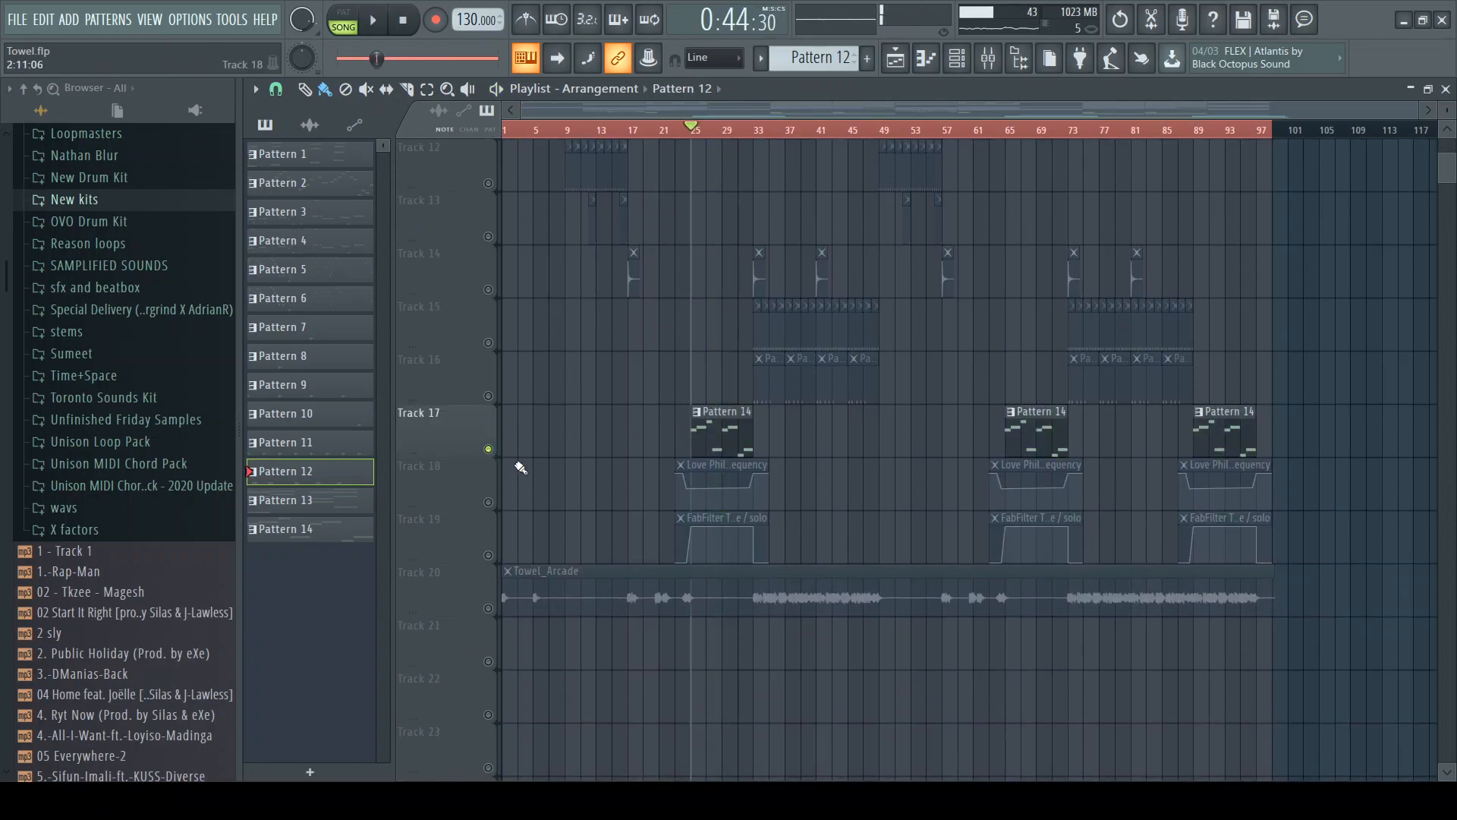
{"action": "key", "text": "space"}
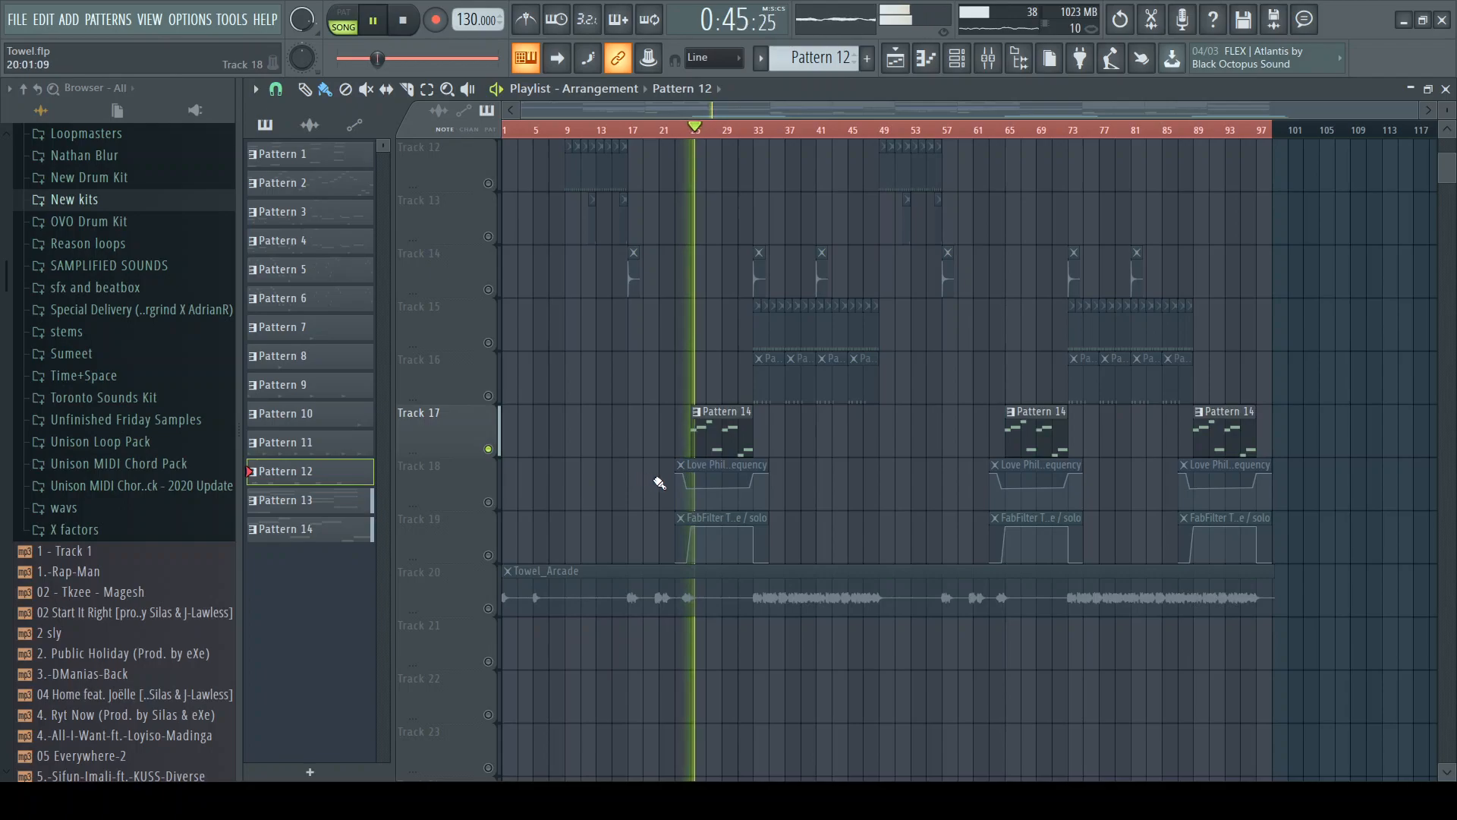
Open Track 17's Pattern 14 clip in the piano roll, examine its Sylenth1 notes, and stop playback
{"action": "double_click", "coordinate": [702, 429]}
{"action": "left_click_drag", "start_coordinate": [752, 110], "coordinate": [488, 109]}
{"action": "scroll", "coordinate": [909, 289], "scroll_direction": "down", "scroll_amount": 3}
{"action": "scroll", "coordinate": [908, 288], "scroll_direction": "down", "scroll_amount": 1}
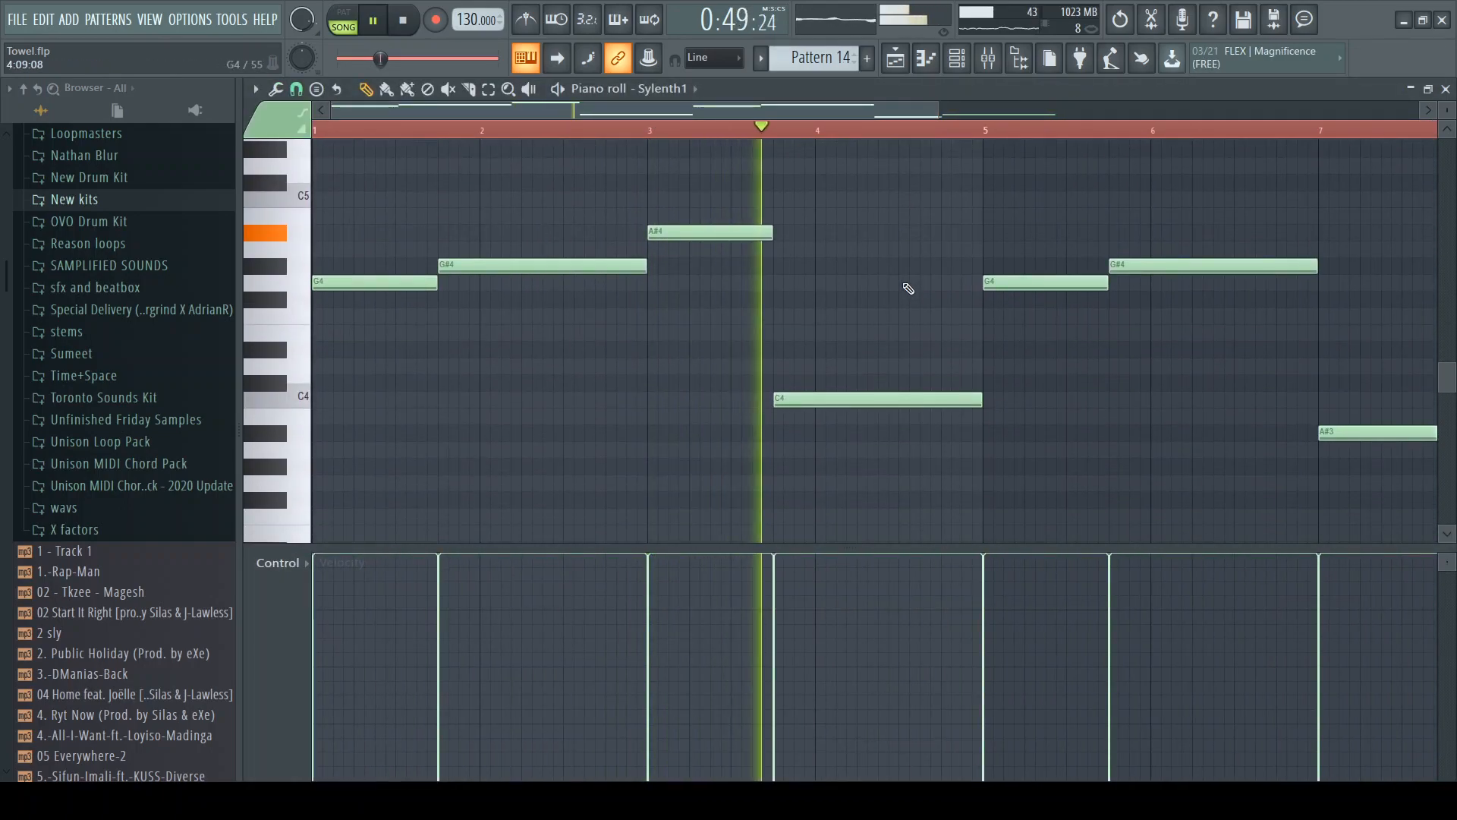
{"action": "key", "text": "space"}
{"action": "scroll", "coordinate": [934, 399], "scroll_direction": "up", "scroll_amount": 3}
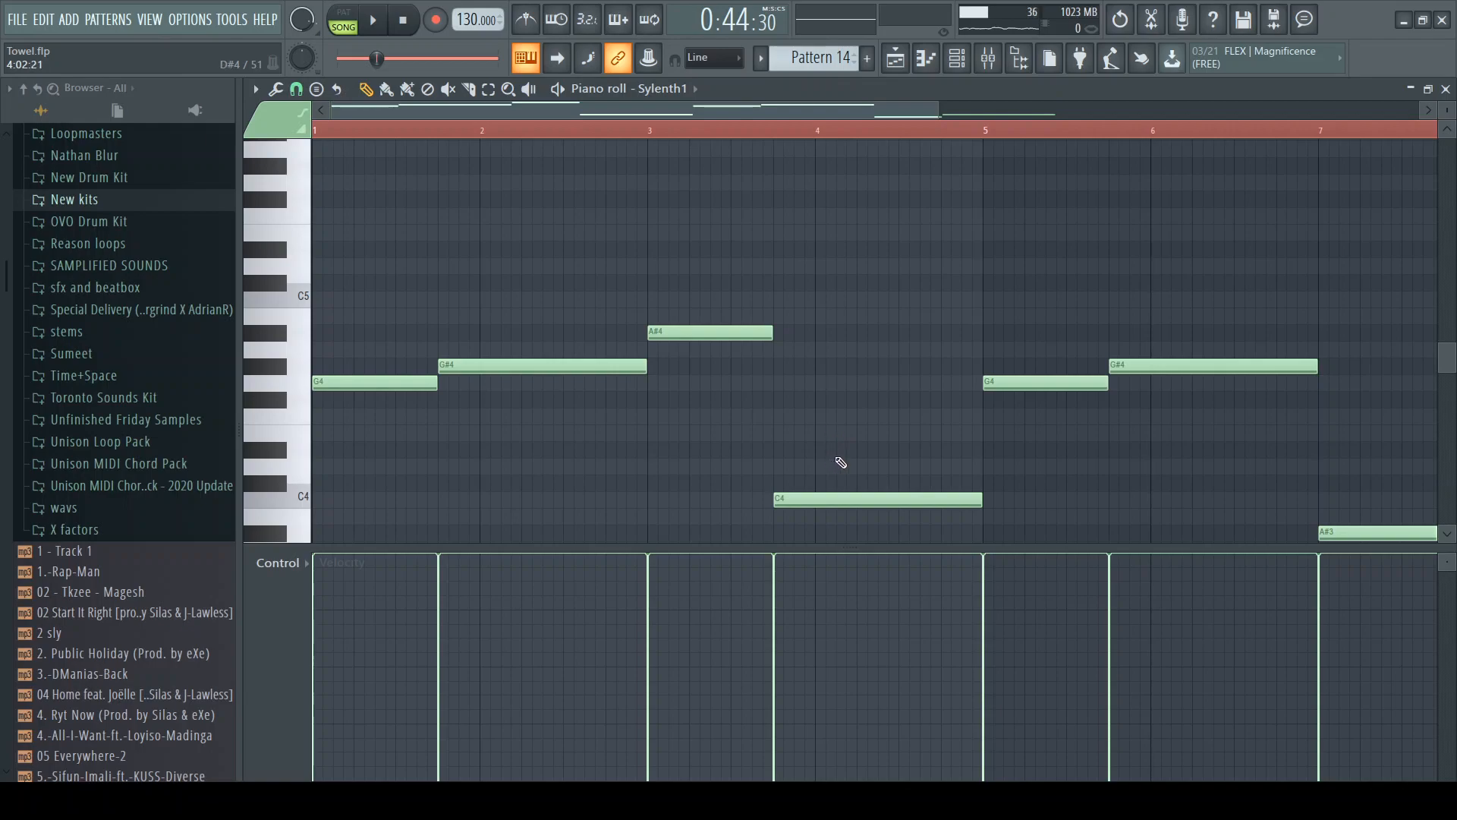
Try the first C4 note one octave higher at C5, listen to the melody, and return the note to C4
{"action": "scroll", "coordinate": [865, 448], "scroll_direction": "down", "scroll_amount": 2}
{"action": "left_click_drag", "start_coordinate": [887, 491], "coordinate": [863, 408]}
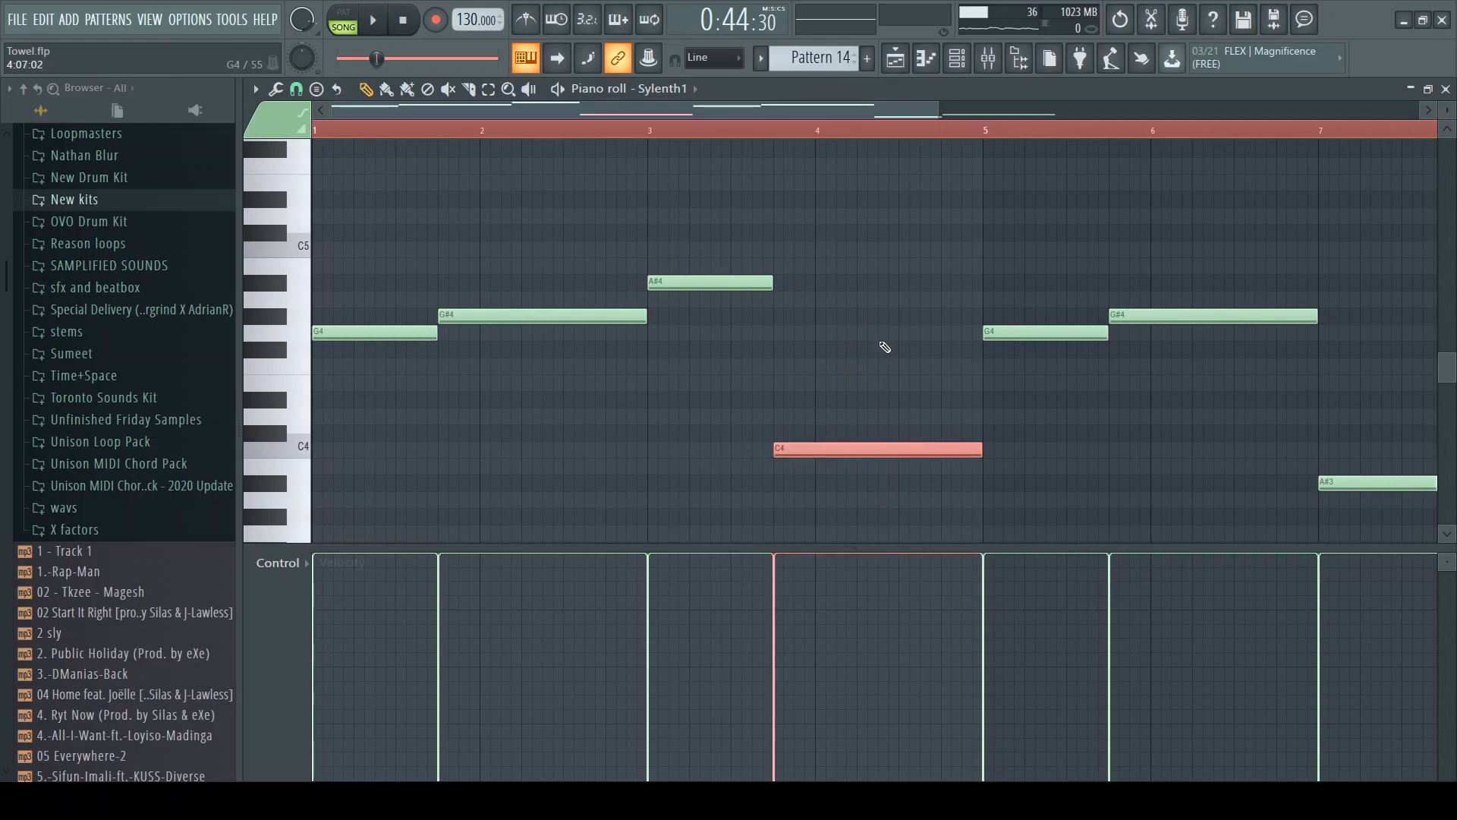
{"action": "key", "text": "ctrl+Up"}
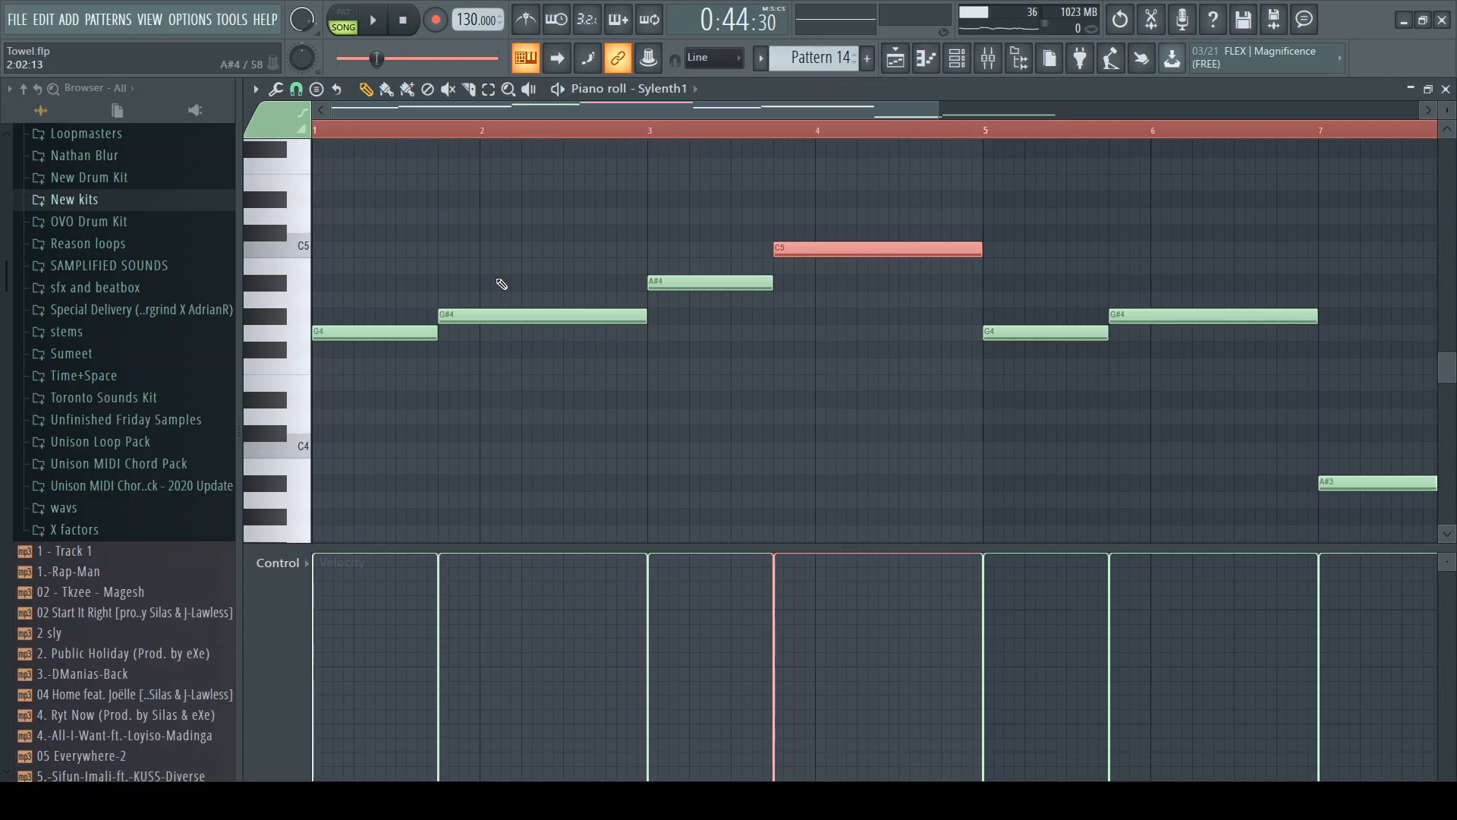
{"action": "key", "text": "space"}
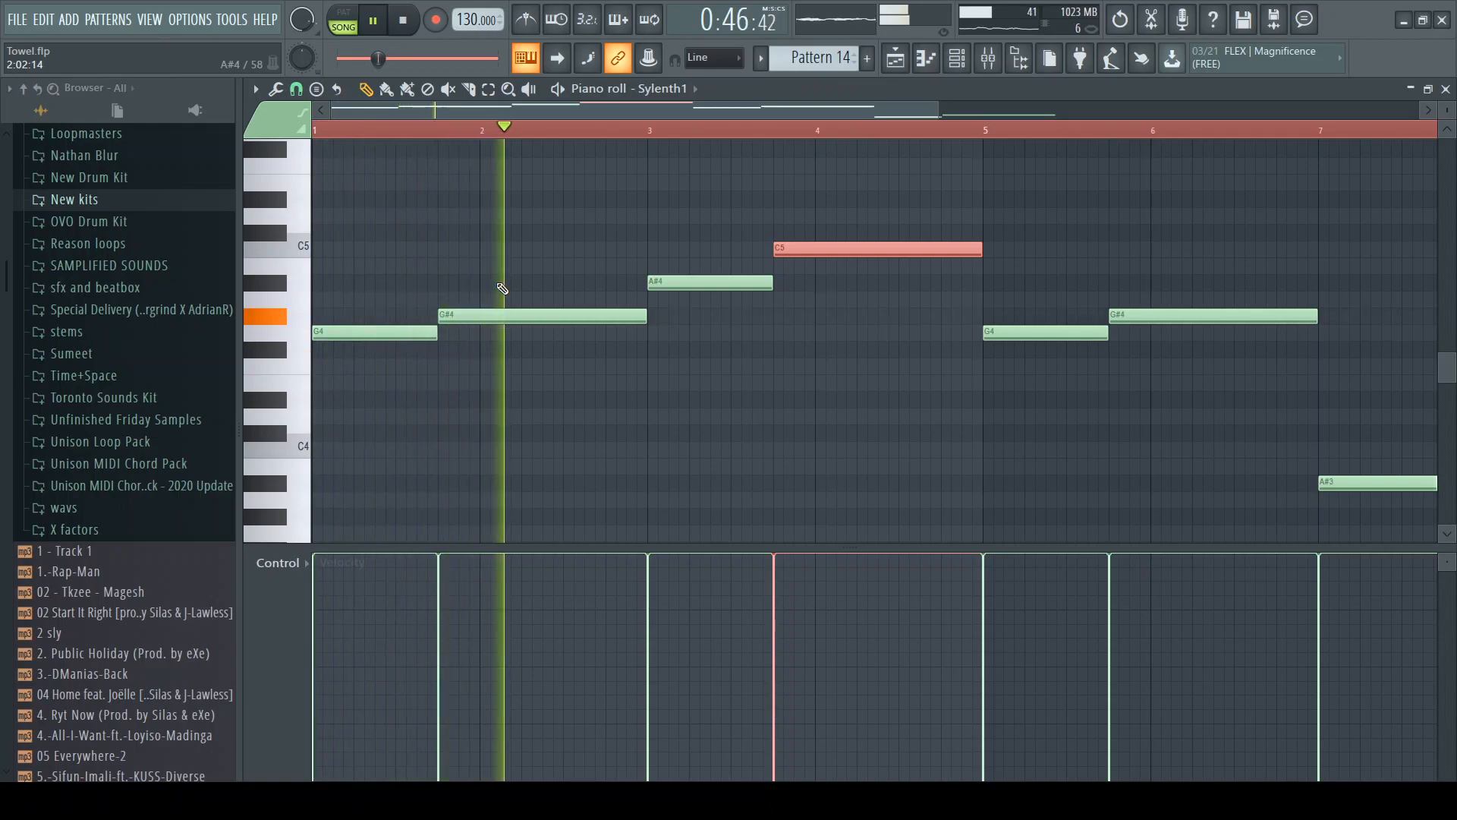
{"action": "left_click_drag", "start_coordinate": [771, 109], "coordinate": [959, 114]}
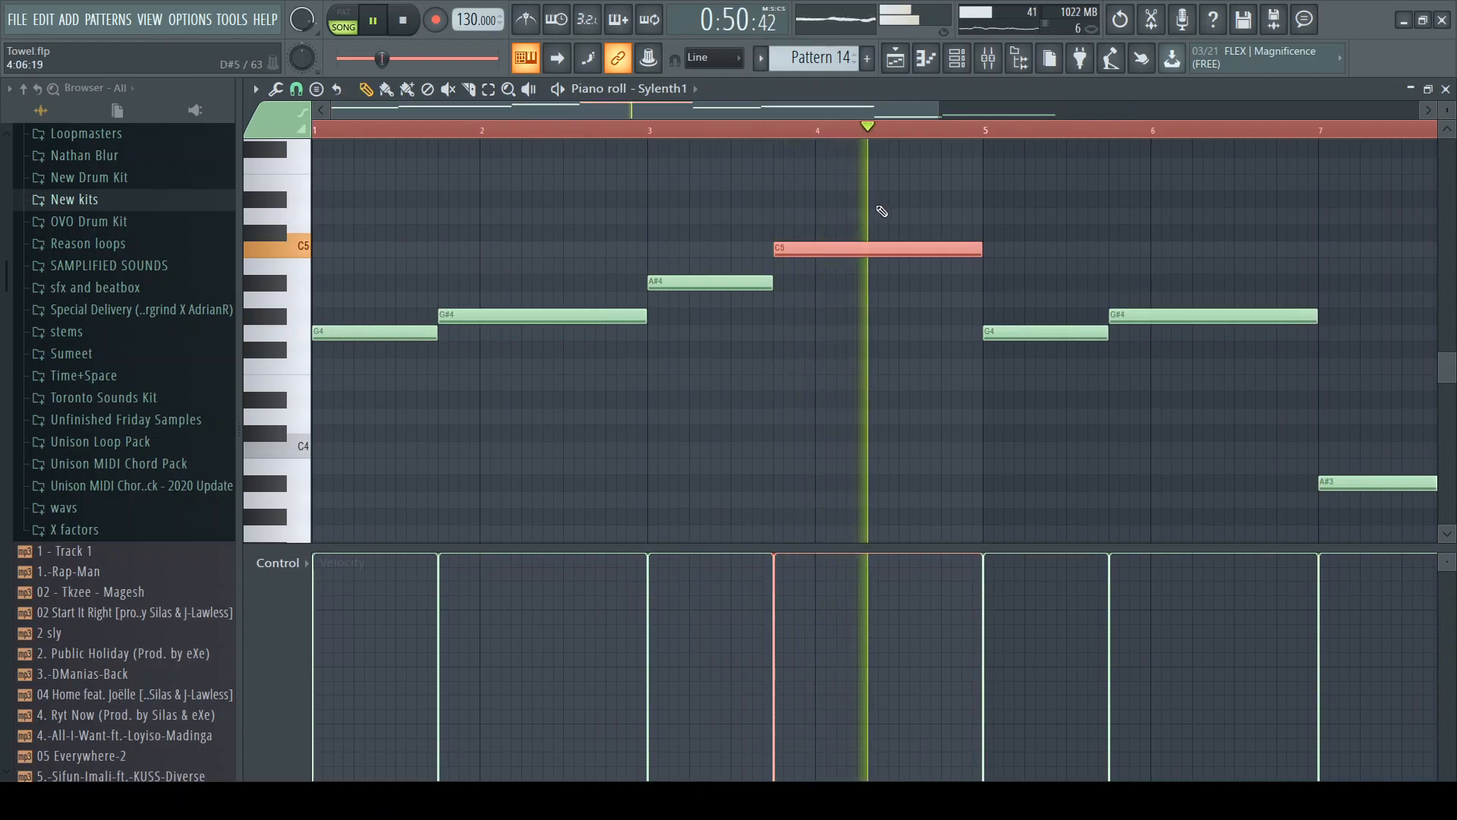
{"action": "key", "text": "space"}
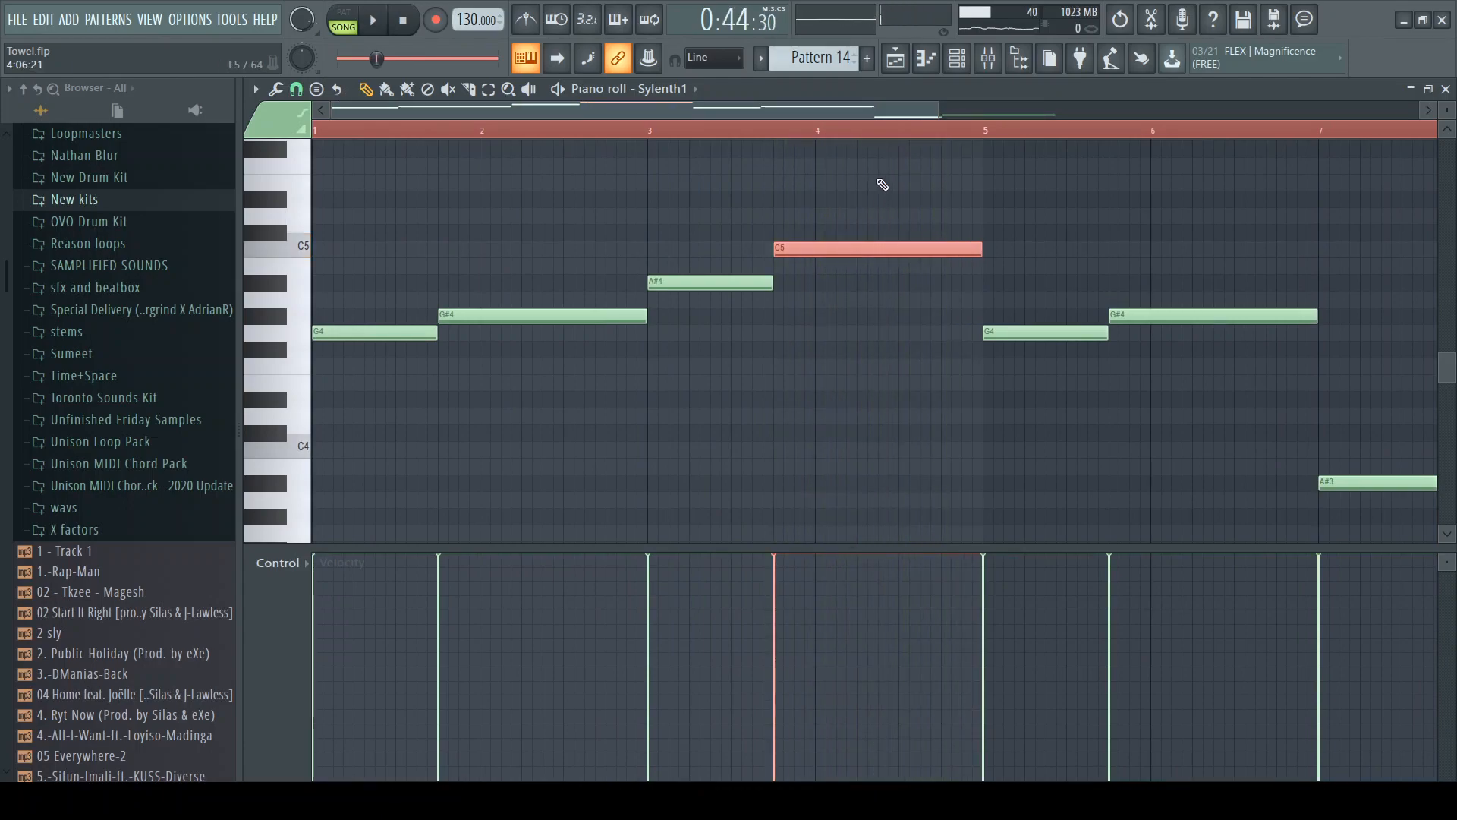
{"action": "key", "text": "ctrl+Down"}
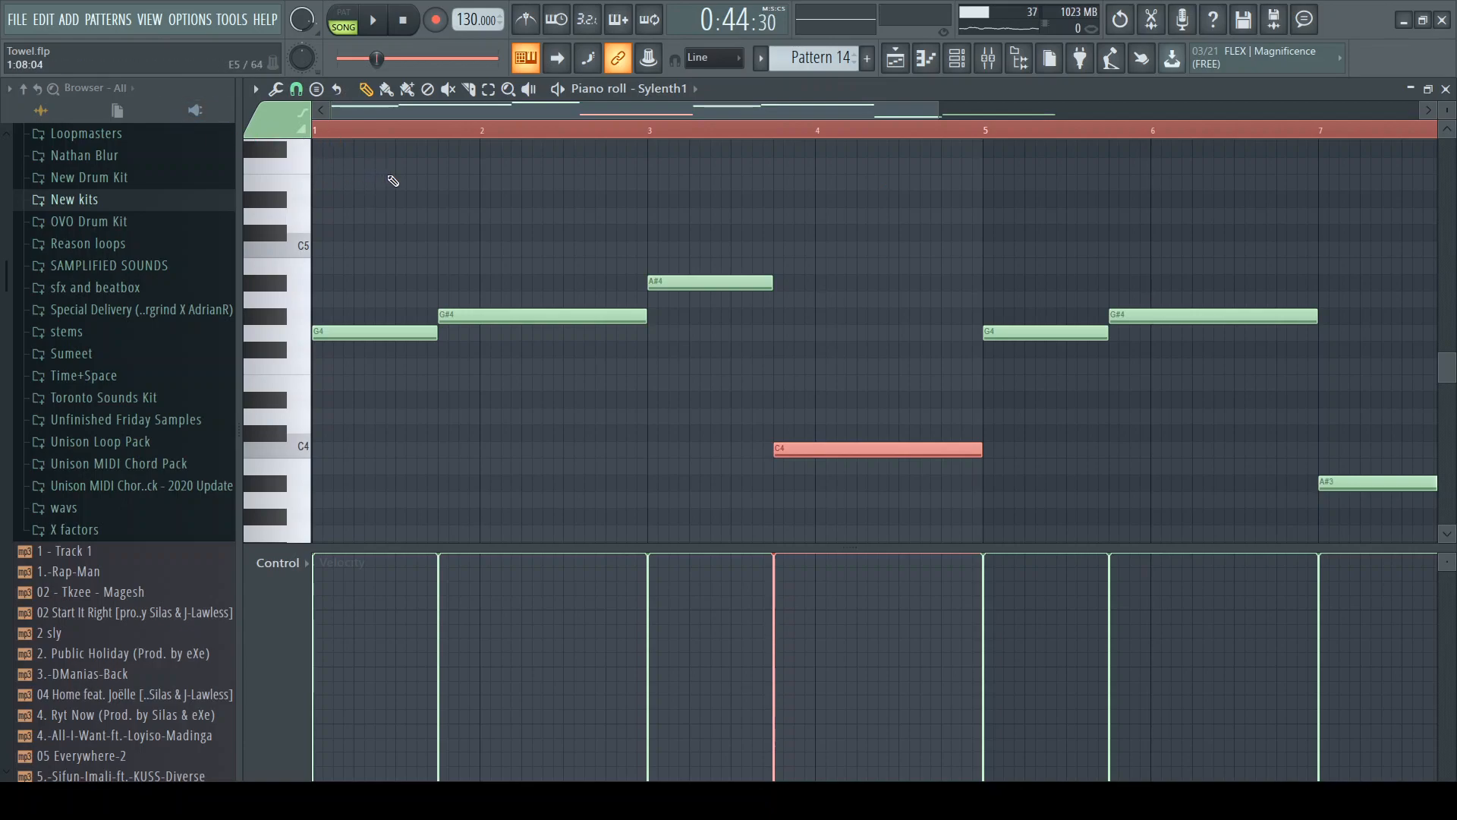
Play the Pattern 14 melody through to its last note in bar 8 and stop playback
{"action": "key", "text": "space"}
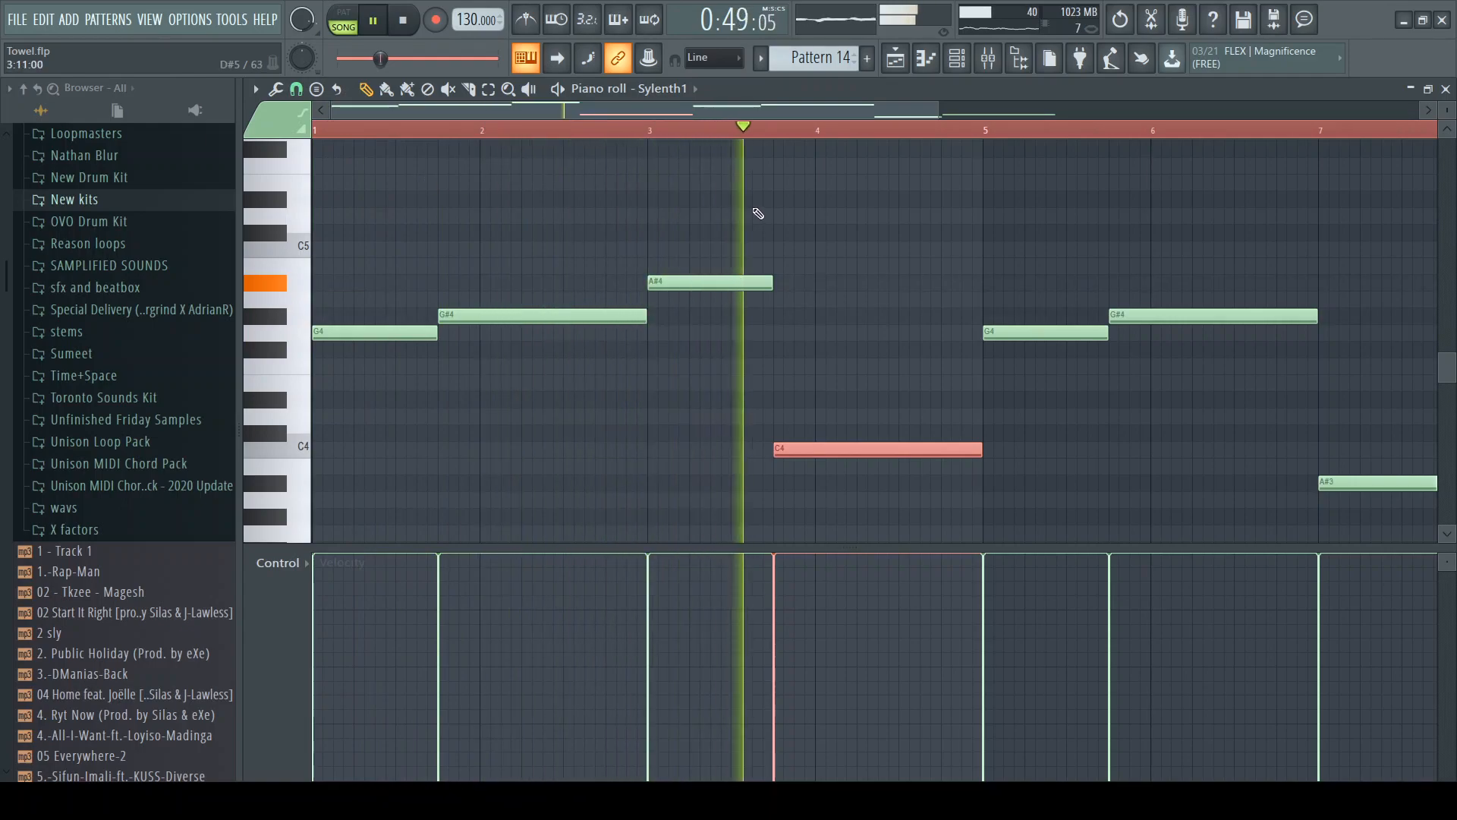
{"action": "left_click_drag", "start_coordinate": [947, 114], "coordinate": [1359, 115]}
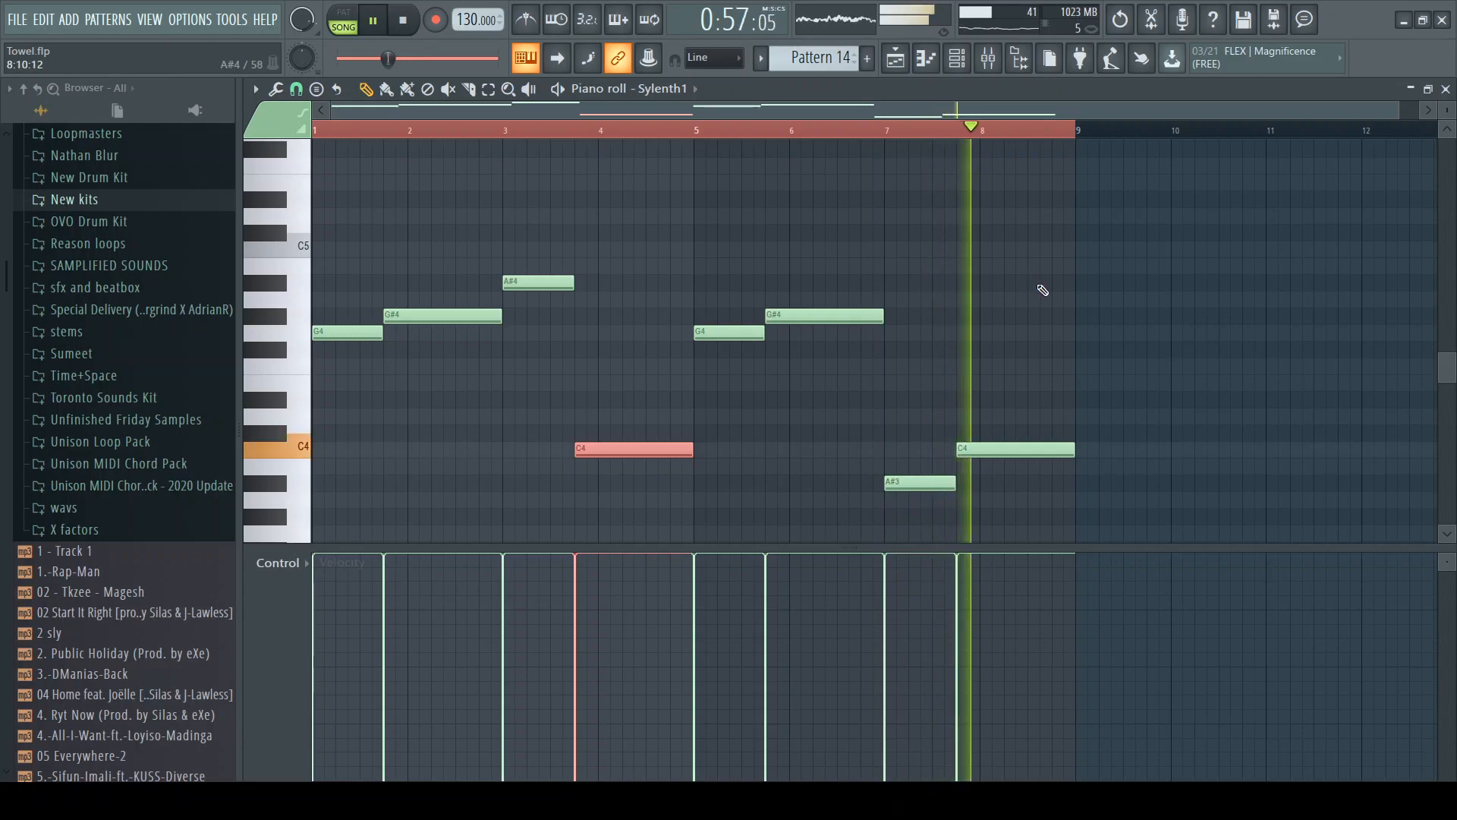
{"action": "key", "text": "space"}
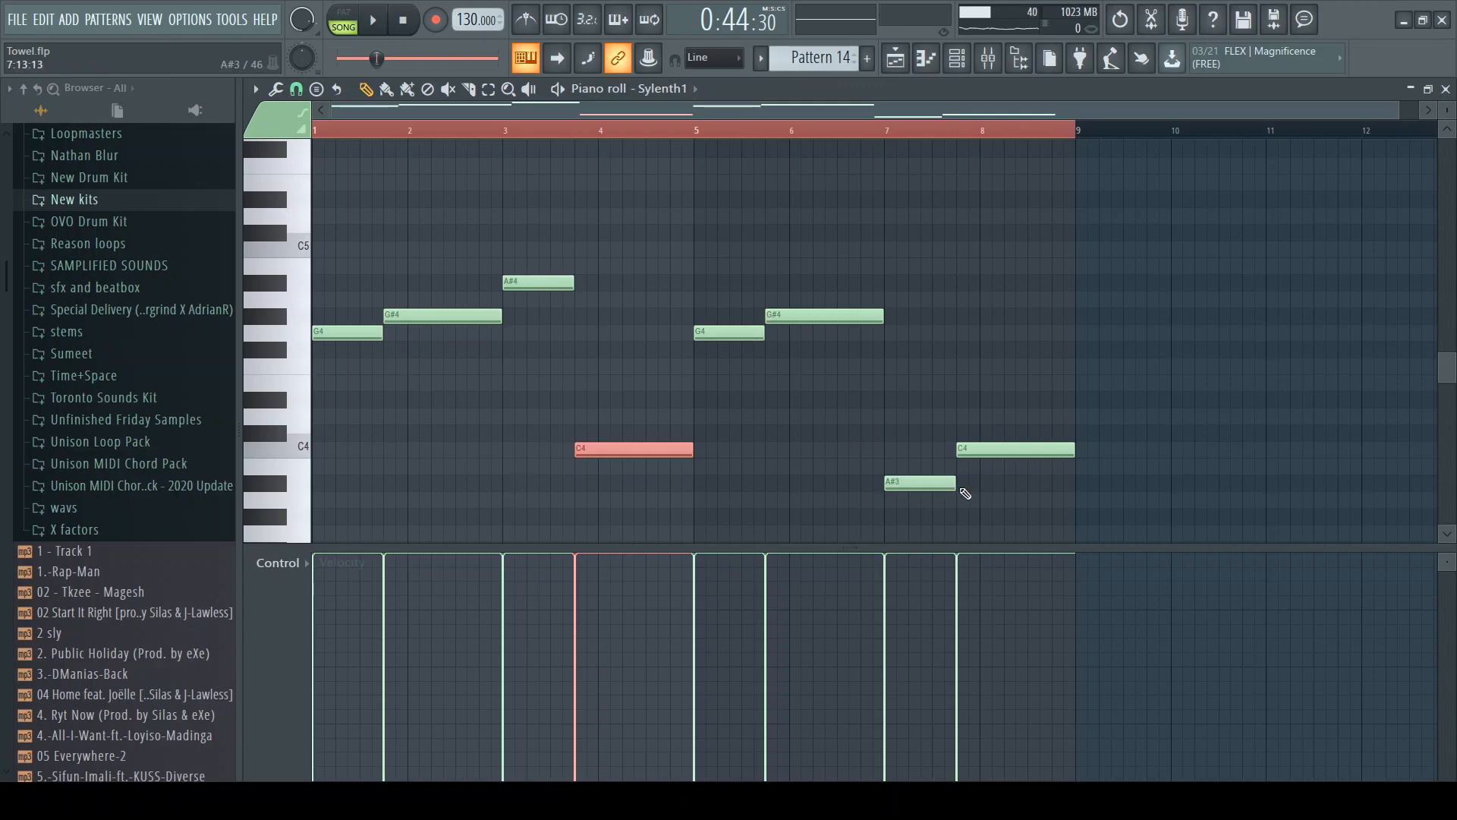
Return to the playlist, unmute all tracks, and play the full arrangement from bar 23
{"action": "key", "text": "F6"}
{"action": "key", "text": "F5"}
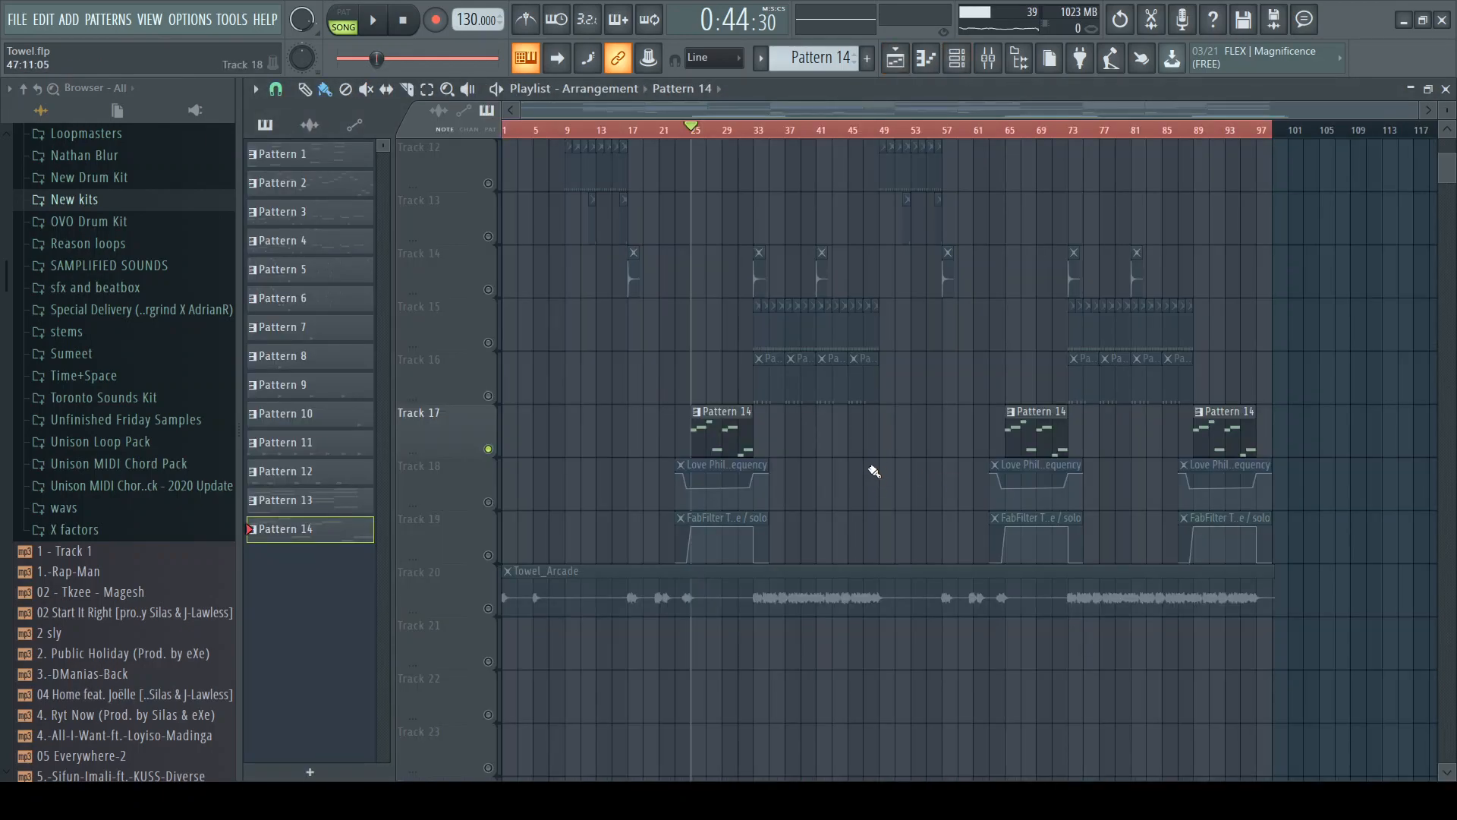
{"action": "right_click", "coordinate": [490, 502]}
{"action": "right_click", "coordinate": [490, 503]}
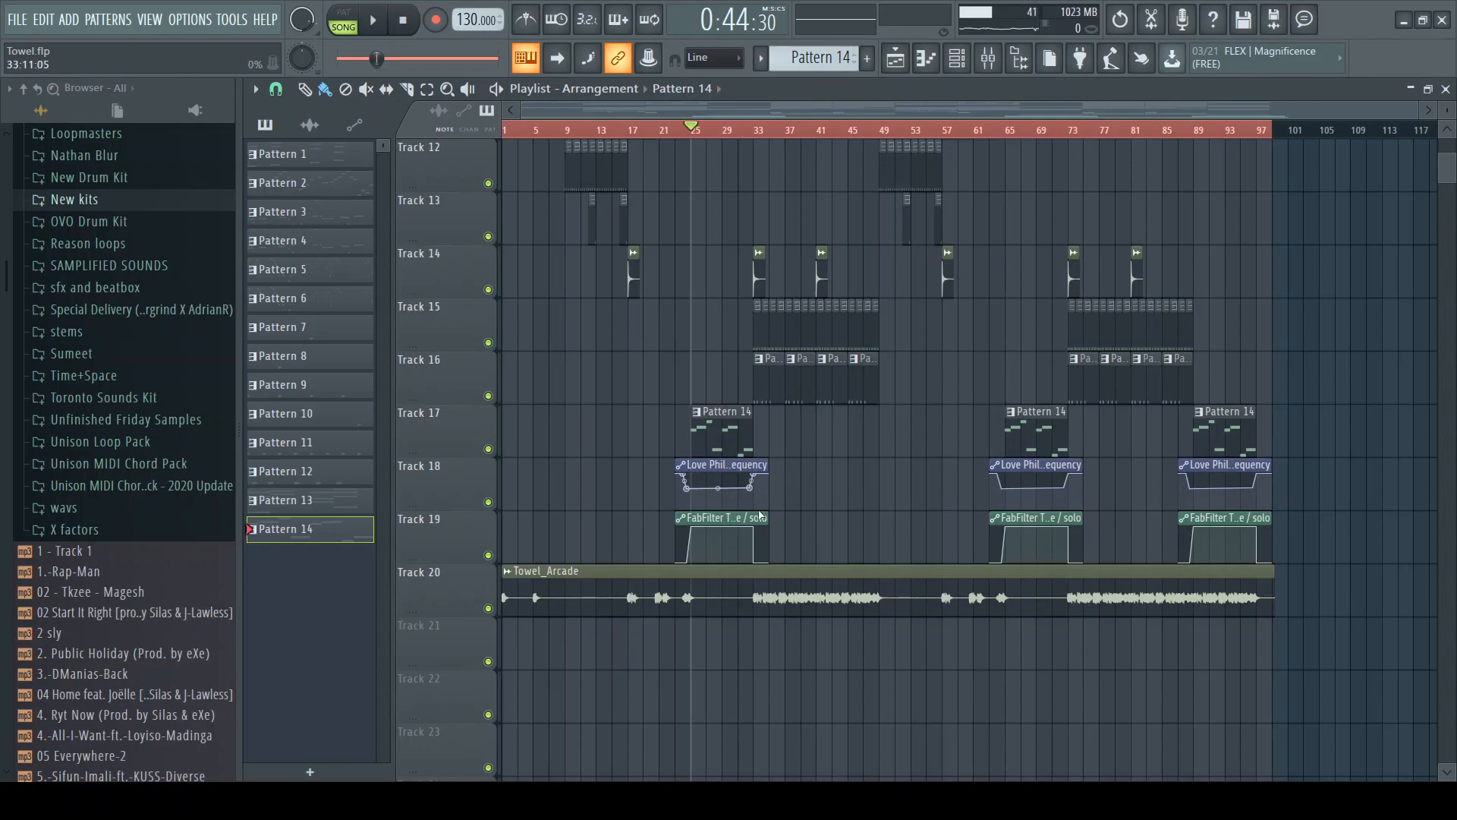
{"action": "scroll", "coordinate": [756, 516], "scroll_direction": "up", "scroll_amount": 3}
{"action": "left_click", "coordinate": [675, 131]}
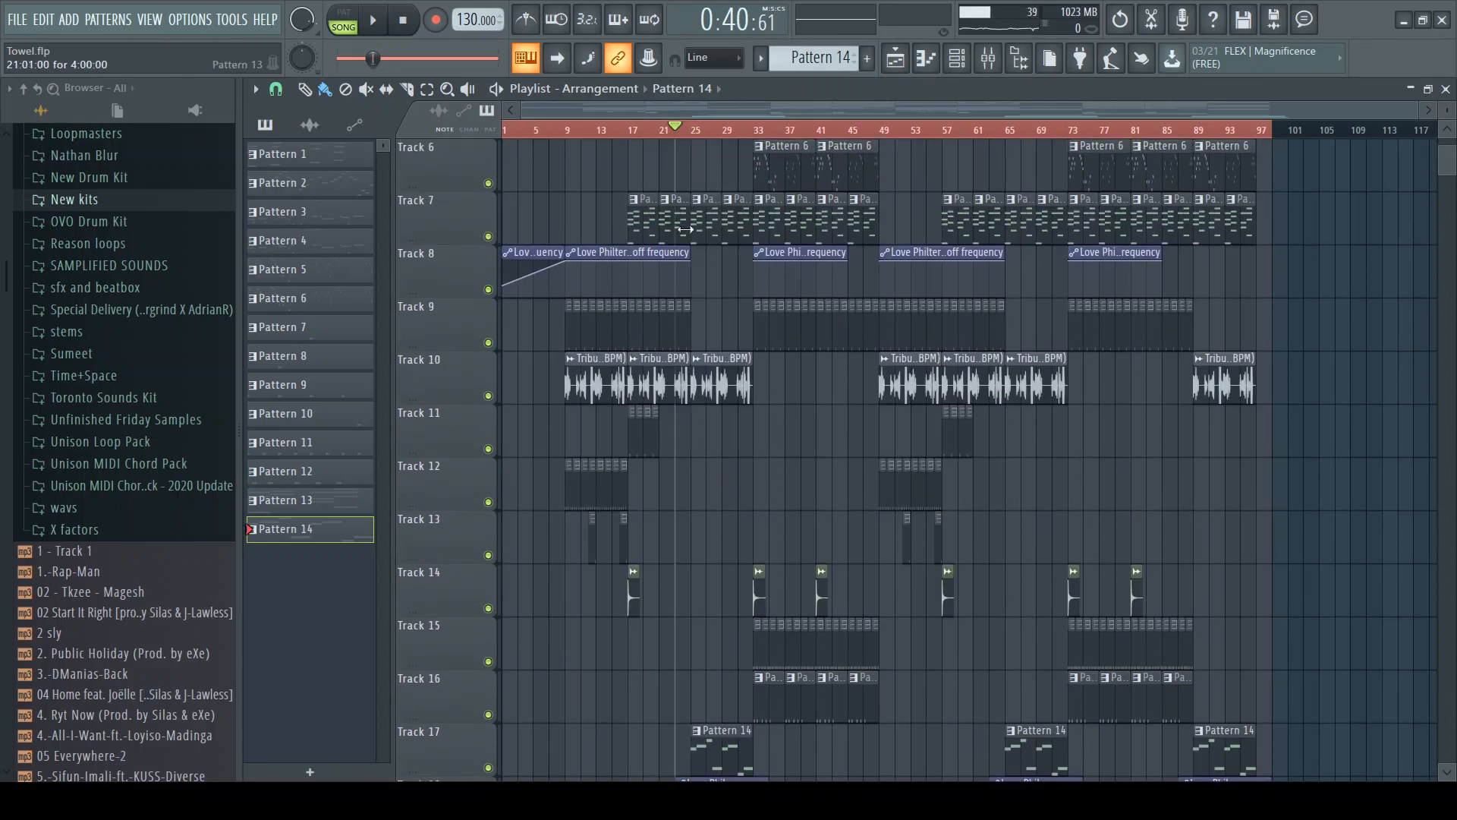
{"action": "scroll", "coordinate": [744, 402], "scroll_direction": "down", "scroll_amount": 3}
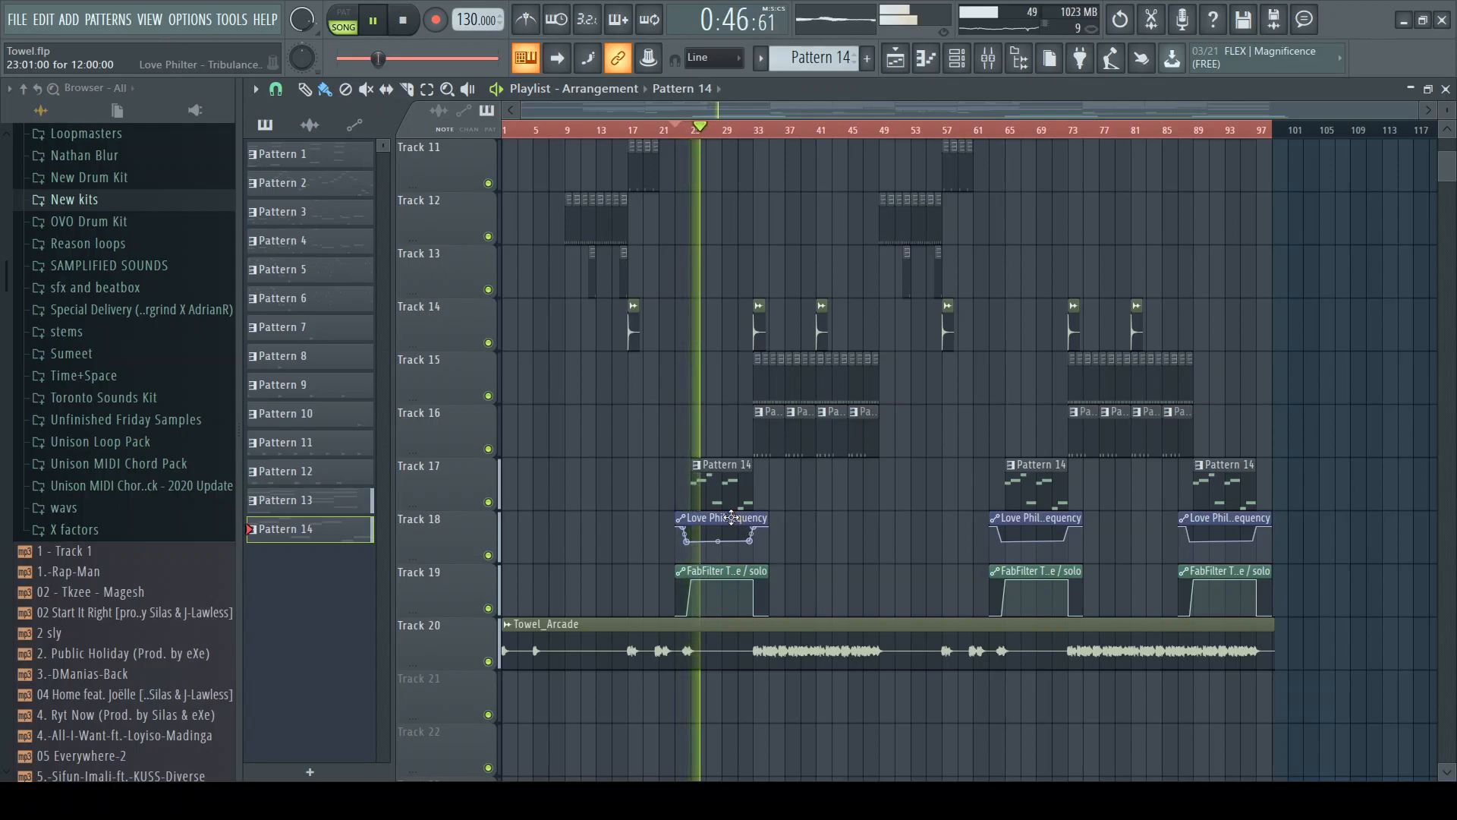
Mute every track except Track 18 with the filter cutoff automation, and stop playback
{"action": "scroll", "coordinate": [725, 514], "scroll_direction": "up", "scroll_amount": 10}
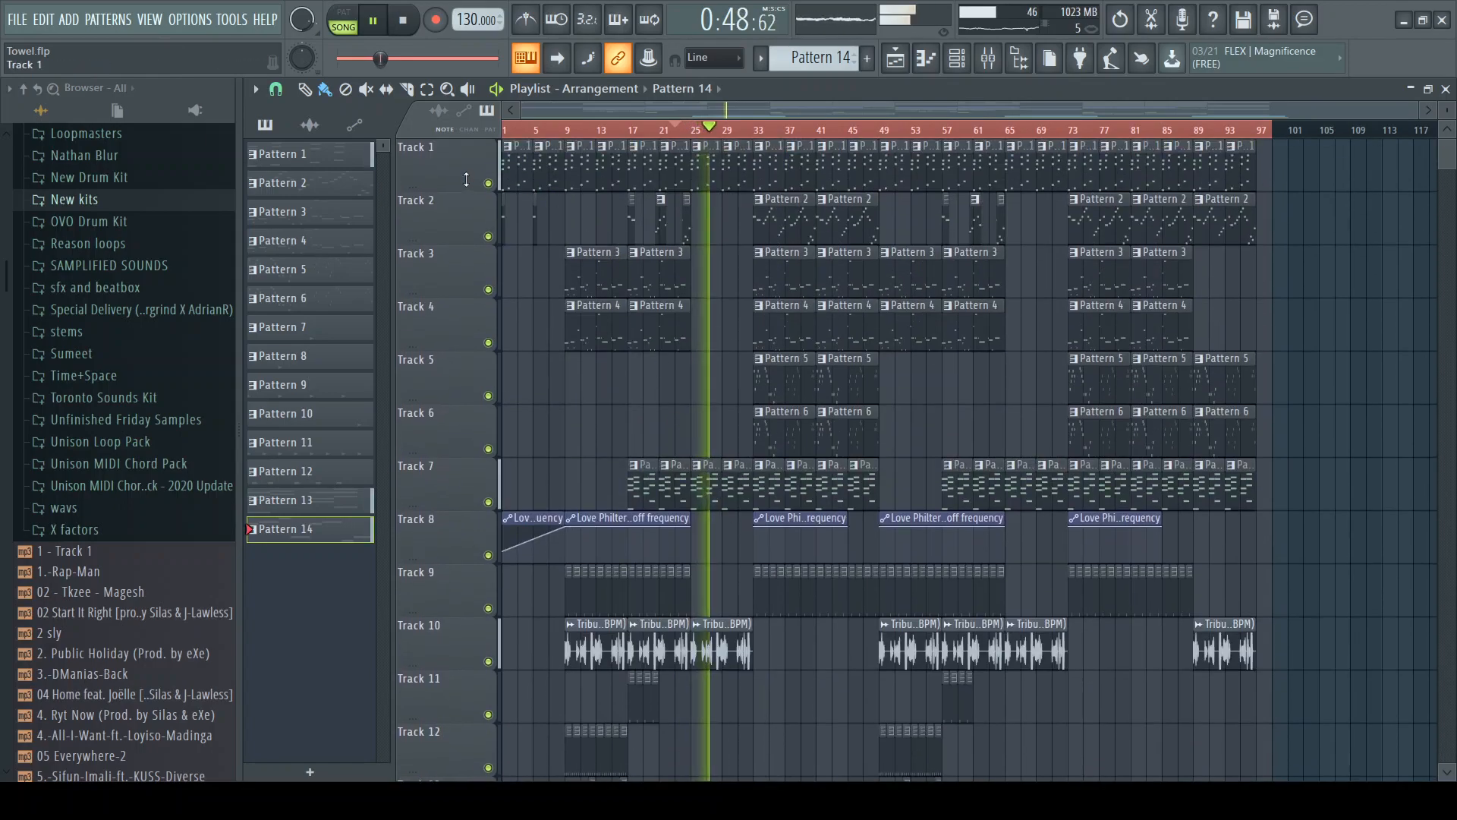
{"action": "scroll", "coordinate": [641, 283], "scroll_direction": "down", "scroll_amount": 8}
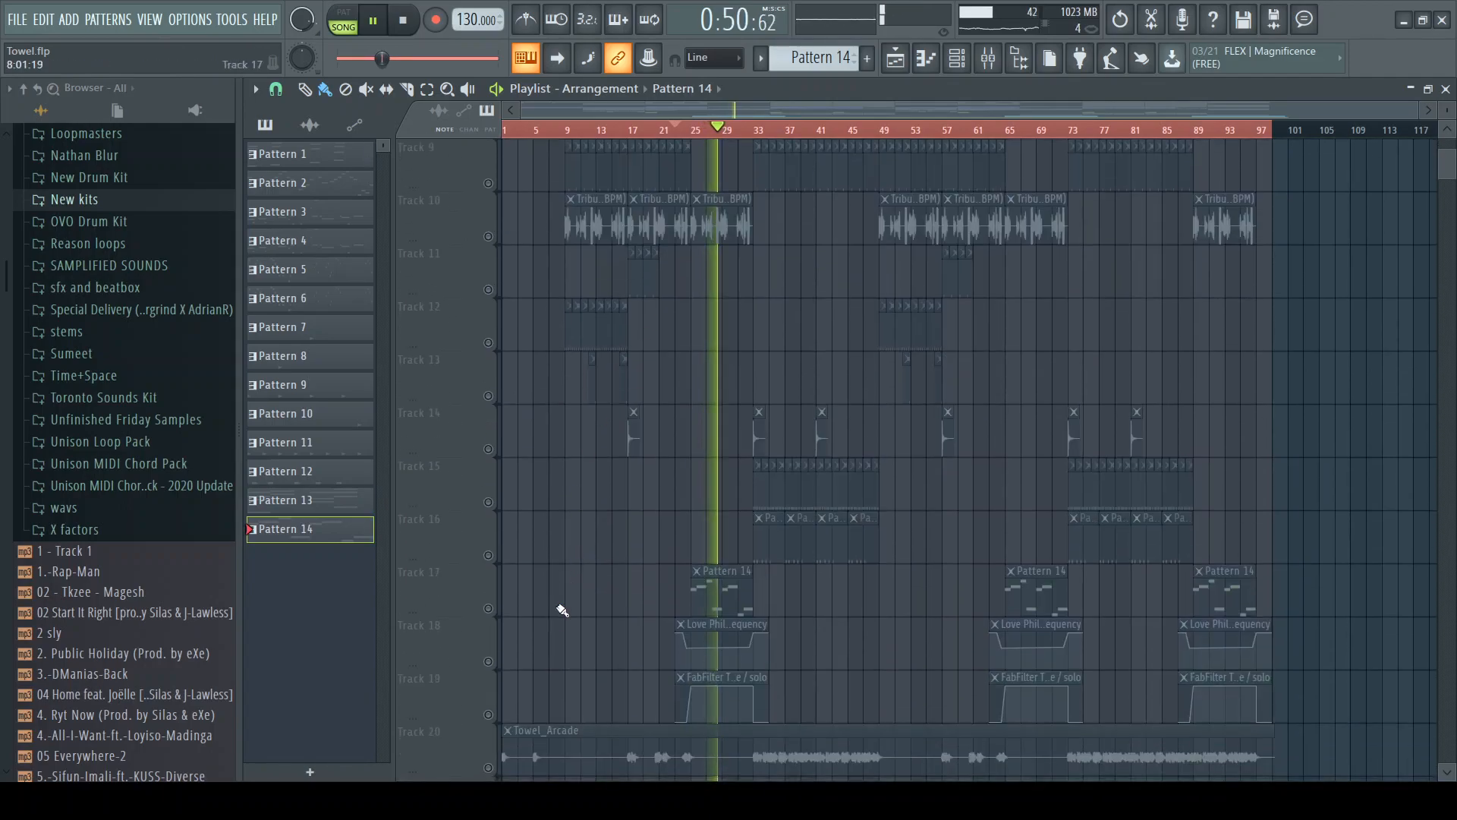
{"action": "left_click", "coordinate": [493, 635]}
{"action": "key", "text": "space"}
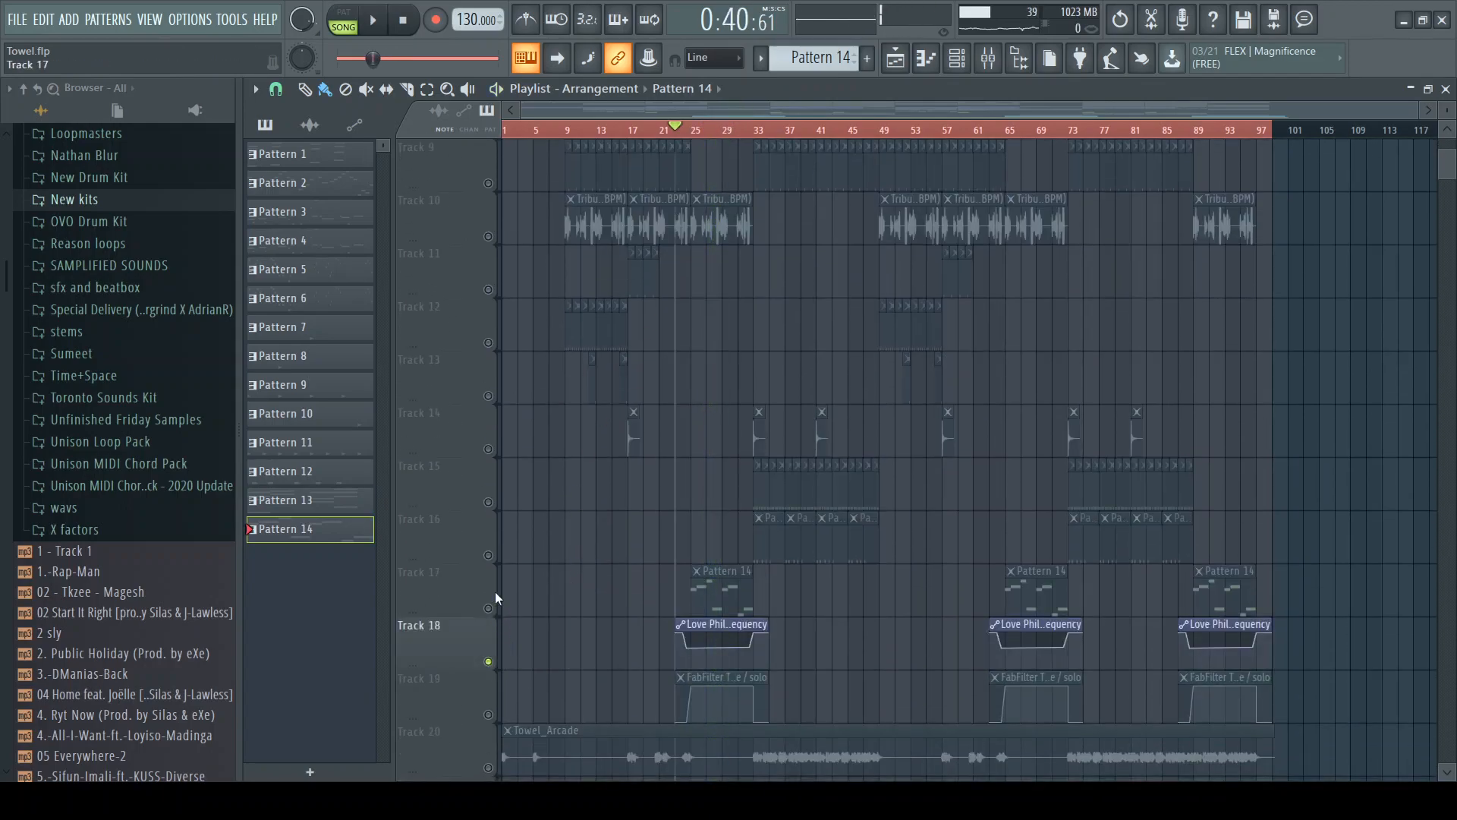
Open the settings of Track 18's first filter cutoff automation clip, check which loop it controls, and close them
{"action": "scroll", "coordinate": [505, 425], "scroll_direction": "down", "scroll_amount": 3}
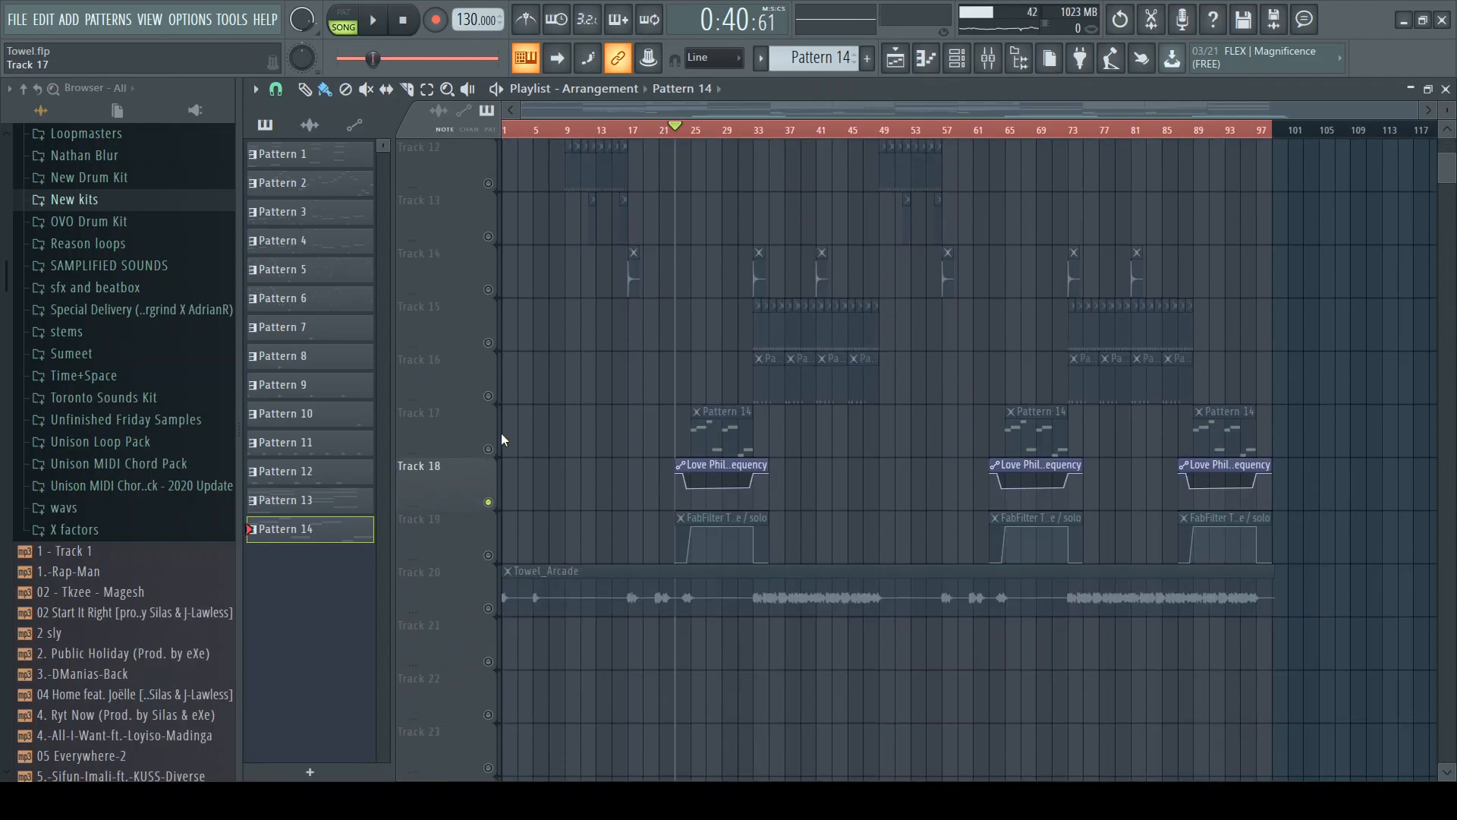
{"action": "double_click", "coordinate": [720, 465]}
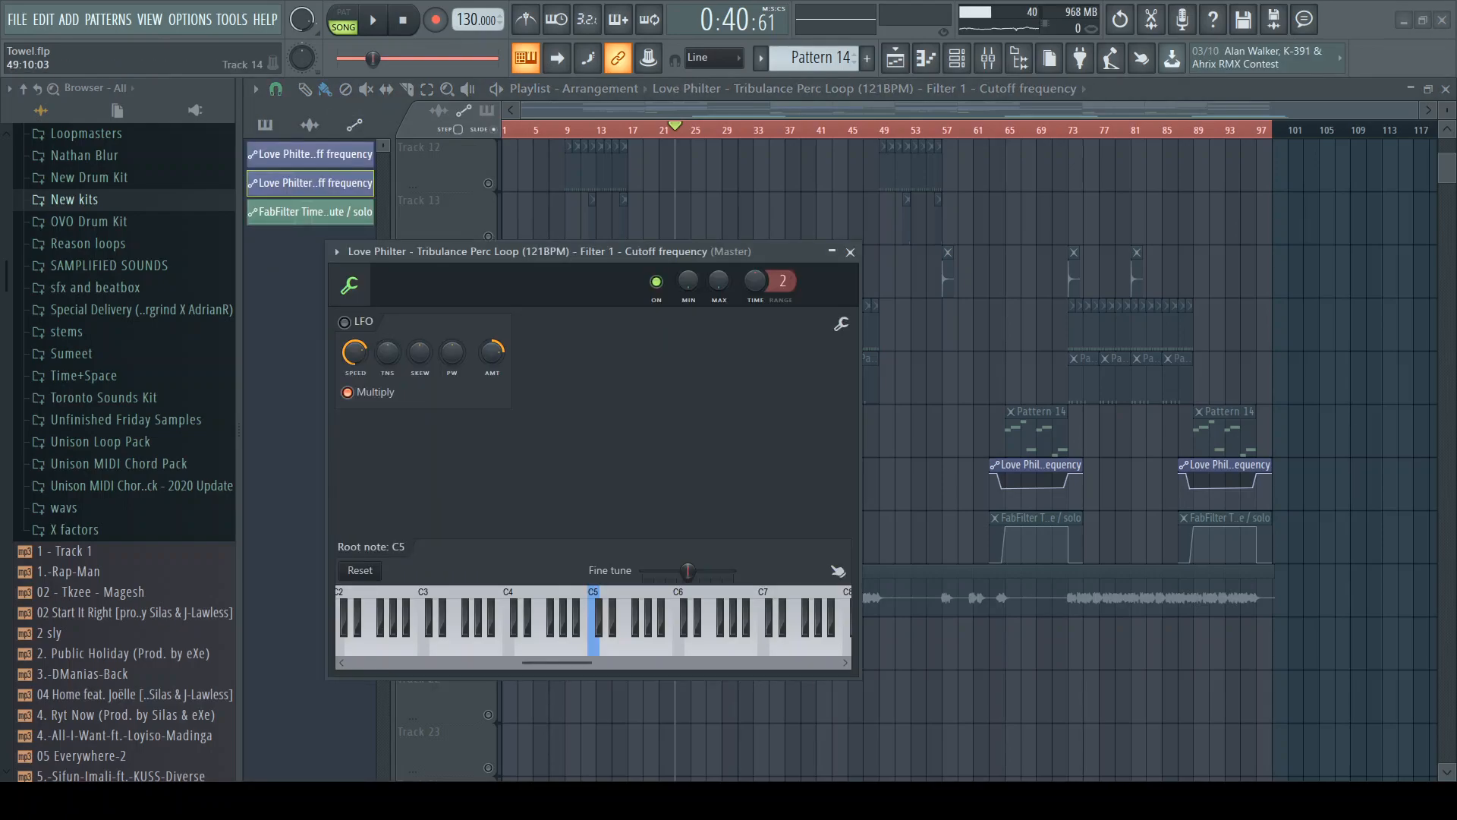
{"action": "left_click", "coordinate": [851, 252]}
Unmute Track 10 alongside Track 18 and play the Tribulance perc loop from bar 25
{"action": "scroll", "coordinate": [744, 451], "scroll_direction": "up", "scroll_amount": 1}
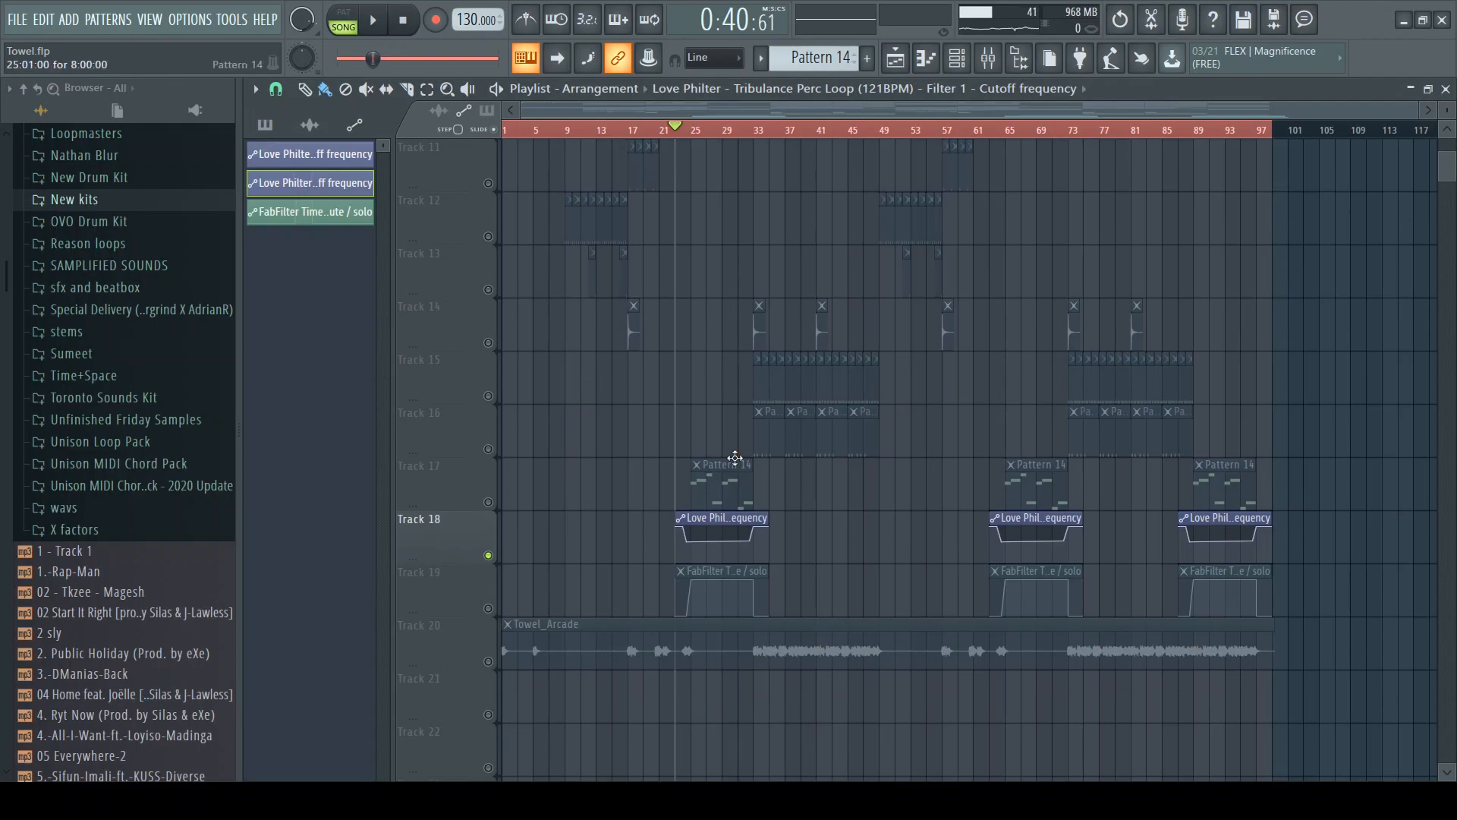
{"action": "scroll", "coordinate": [722, 533], "scroll_direction": "up", "scroll_amount": 5}
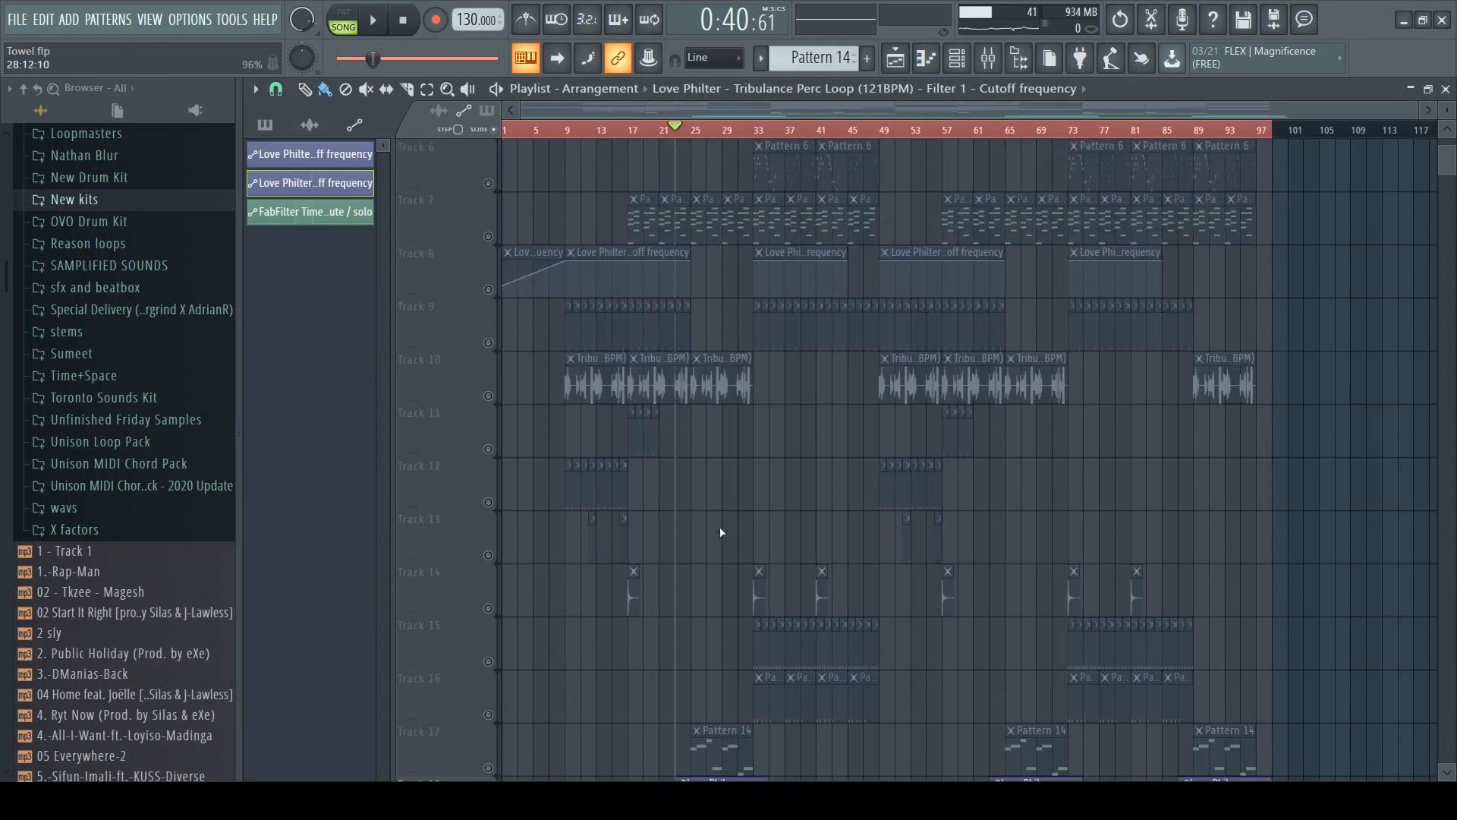
{"action": "left_click", "coordinate": [488, 395]}
{"action": "scroll", "coordinate": [585, 439], "scroll_direction": "down", "scroll_amount": 3}
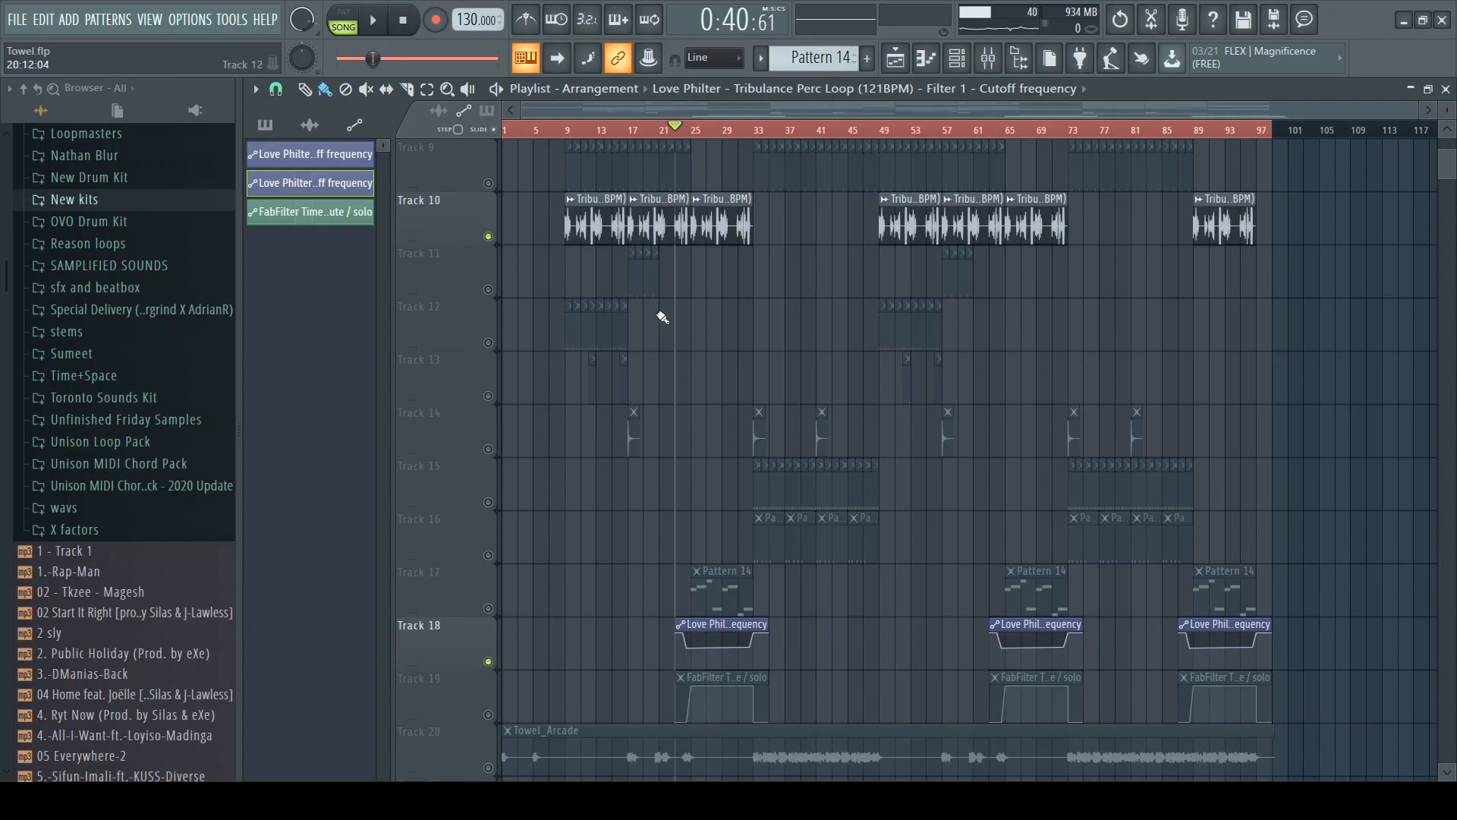
{"action": "scroll", "coordinate": [576, 266], "scroll_direction": "up", "scroll_amount": 8}
{"action": "scroll", "coordinate": [501, 198], "scroll_direction": "up", "scroll_amount": 1, "text": "ctrl"}
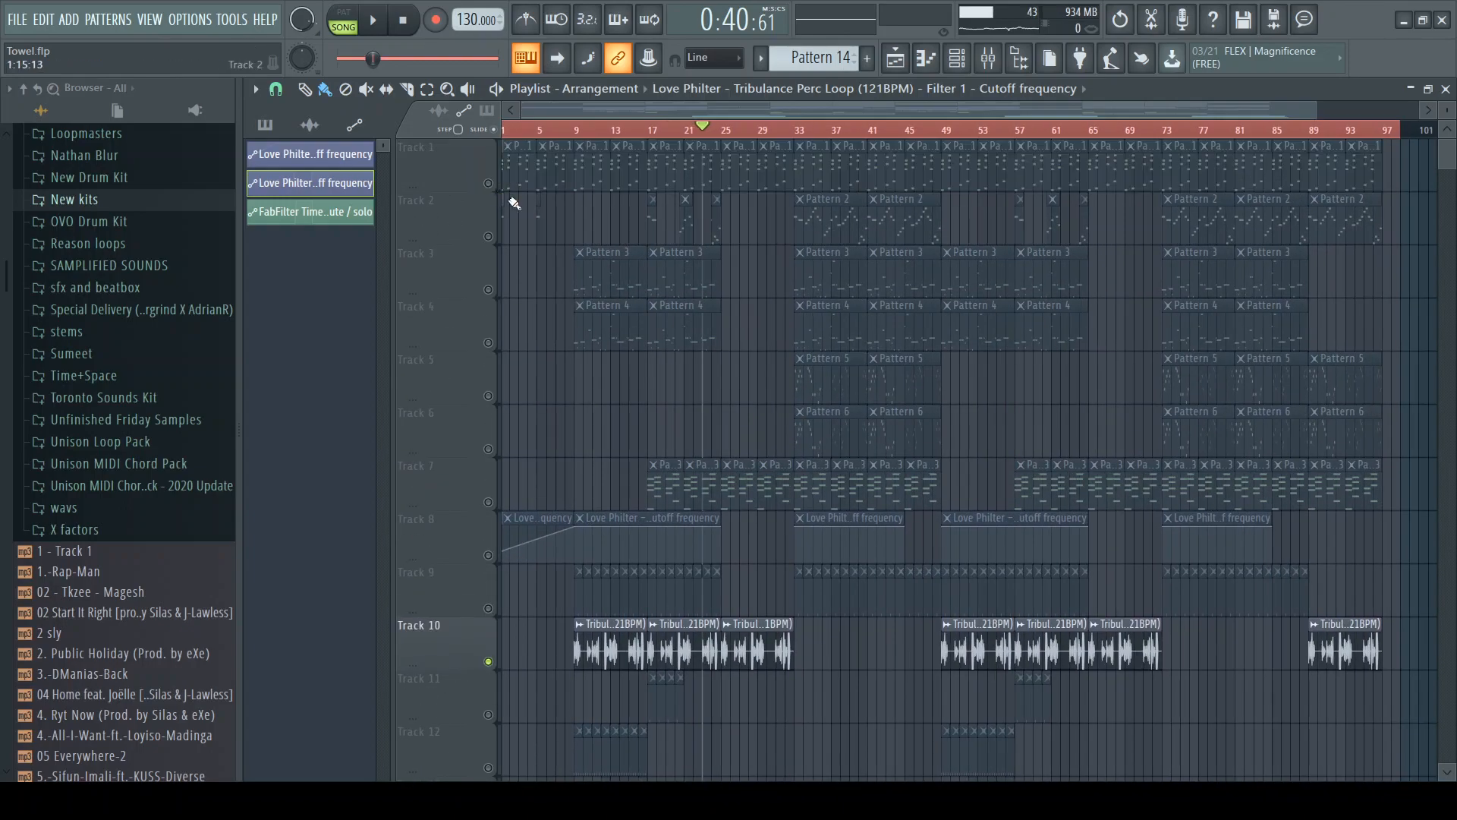
{"action": "scroll", "coordinate": [722, 302], "scroll_direction": "down", "scroll_amount": 3}
{"action": "left_click", "coordinate": [724, 132]}
{"action": "key", "text": "space"}
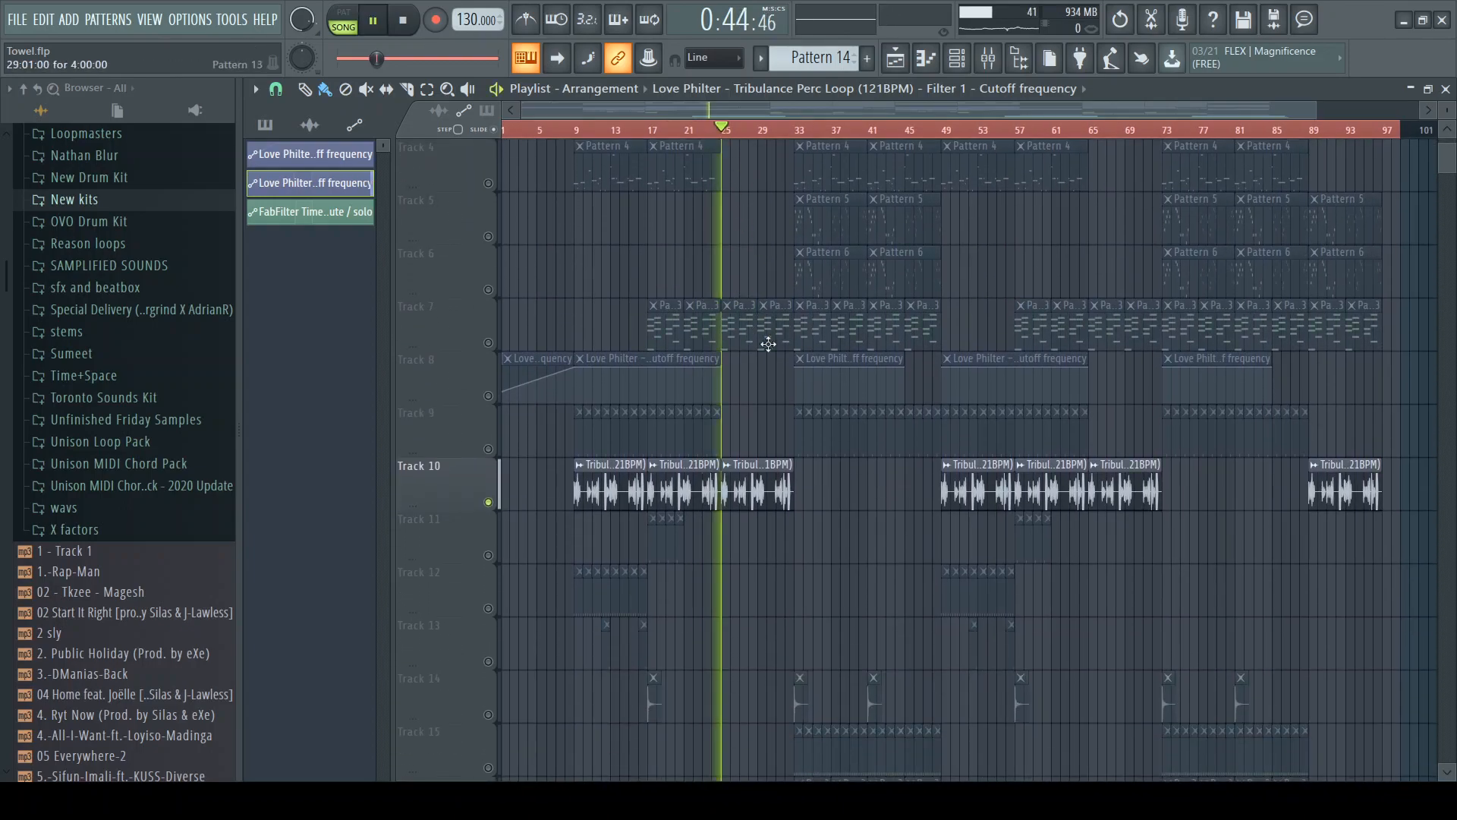
Compare the Track 10 perc loop at bar 17 and bar 25 by switching playback between them, and stop playback
{"action": "left_click", "coordinate": [649, 130]}
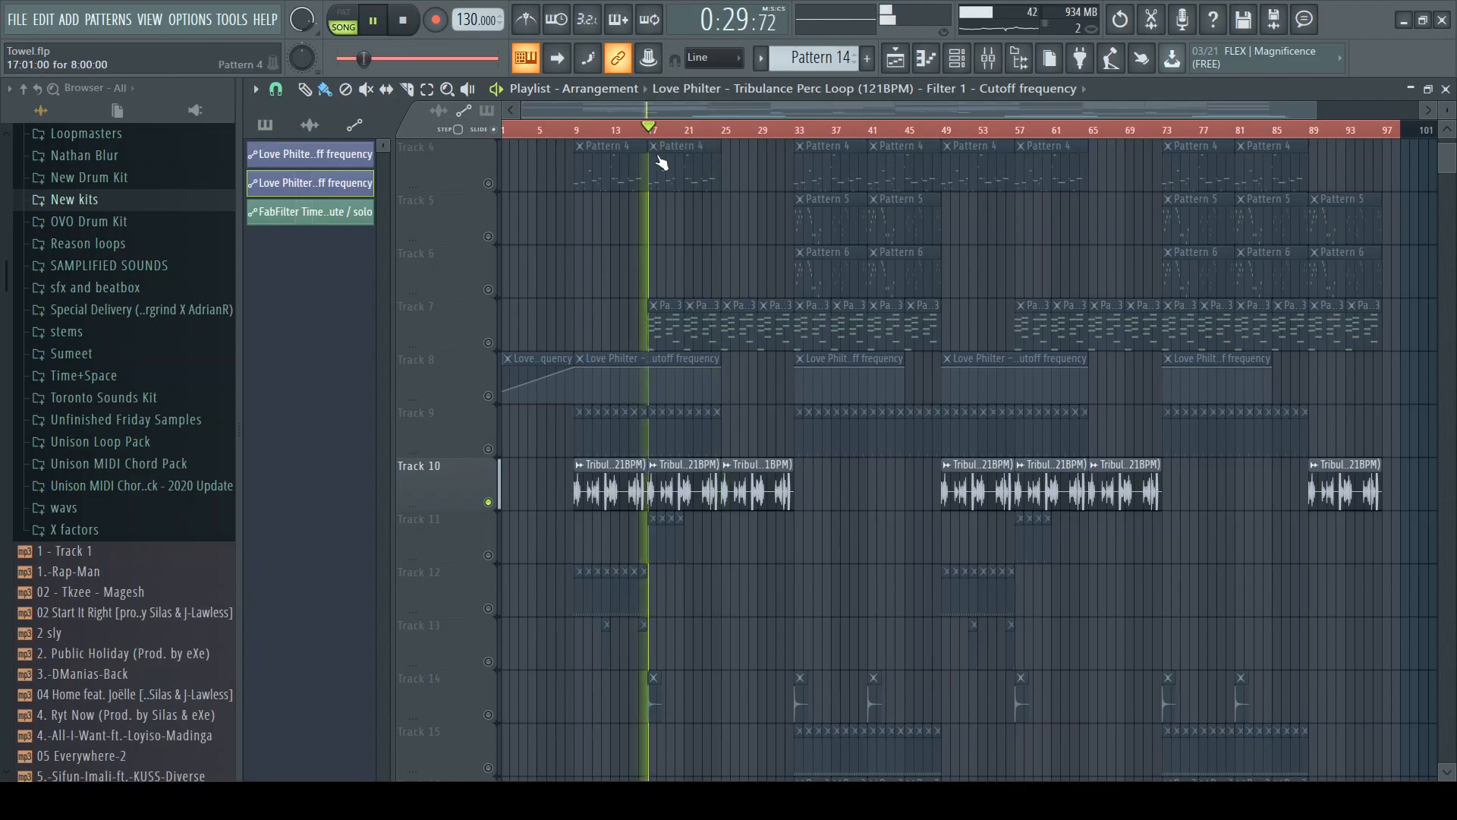
{"action": "left_click", "coordinate": [725, 131]}
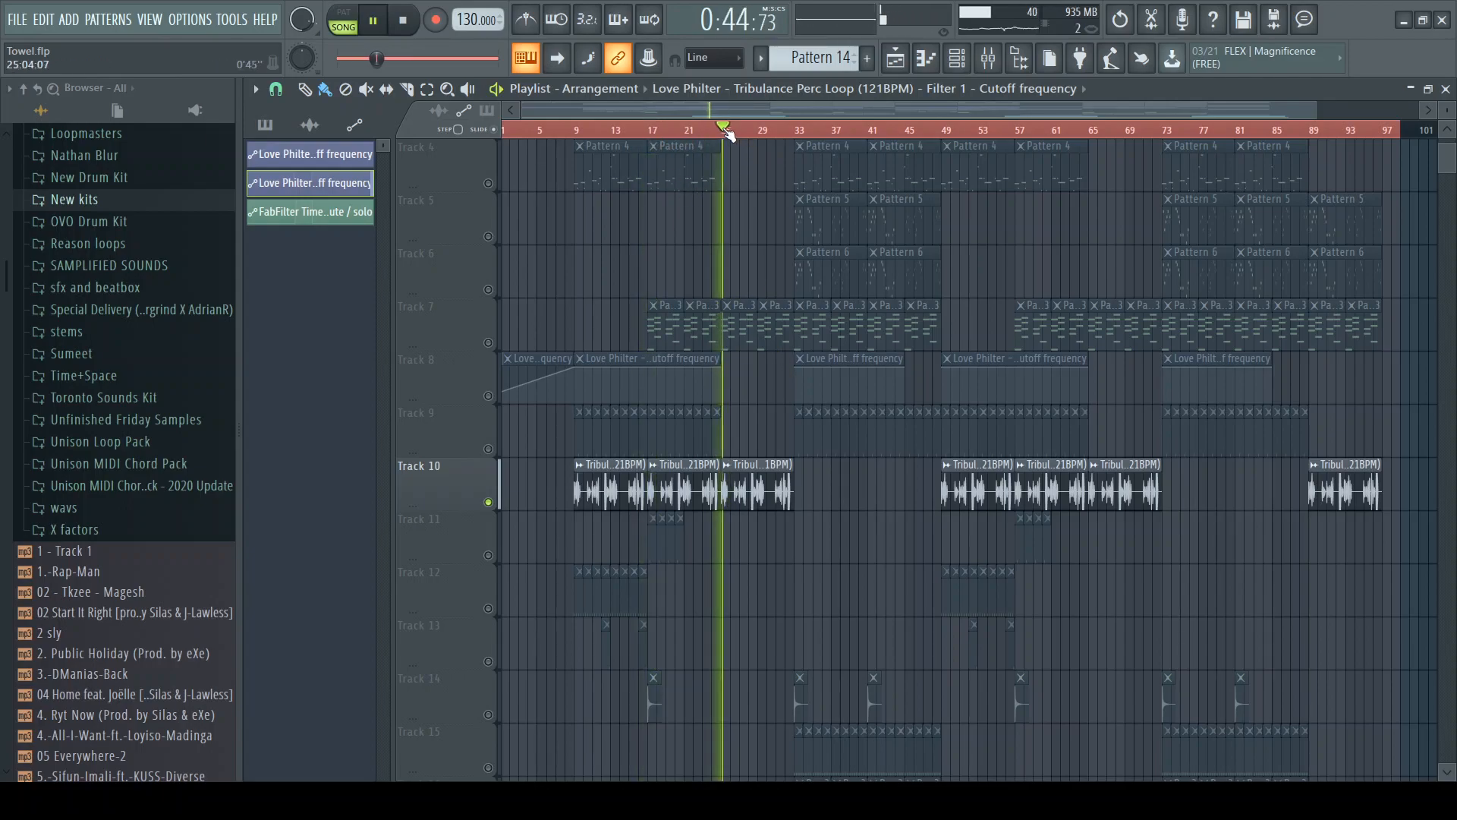
{"action": "scroll", "coordinate": [729, 133], "scroll_direction": "up", "scroll_amount": 2}
{"action": "left_click", "coordinate": [603, 131]}
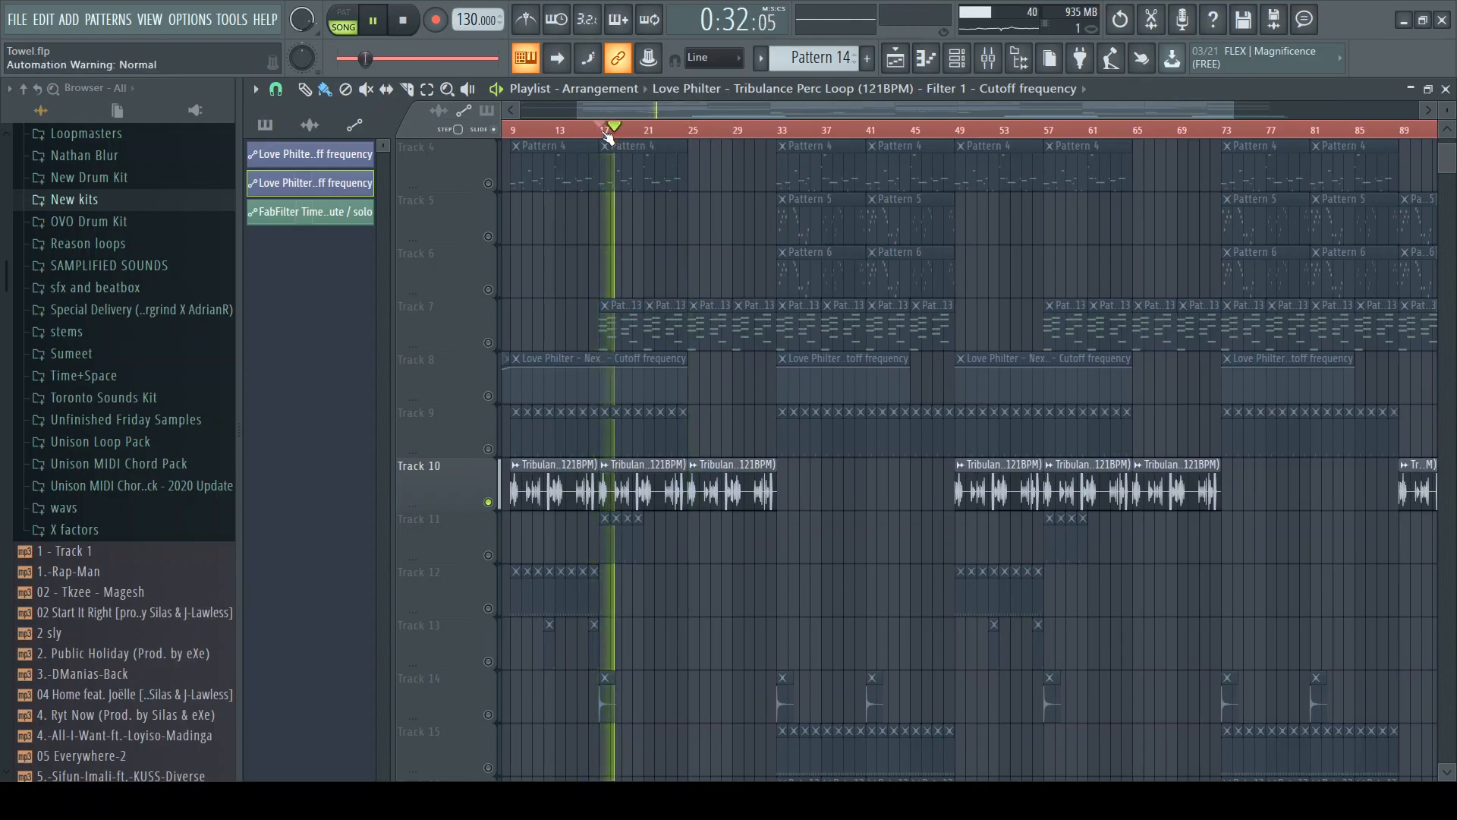
{"action": "left_click", "coordinate": [682, 131]}
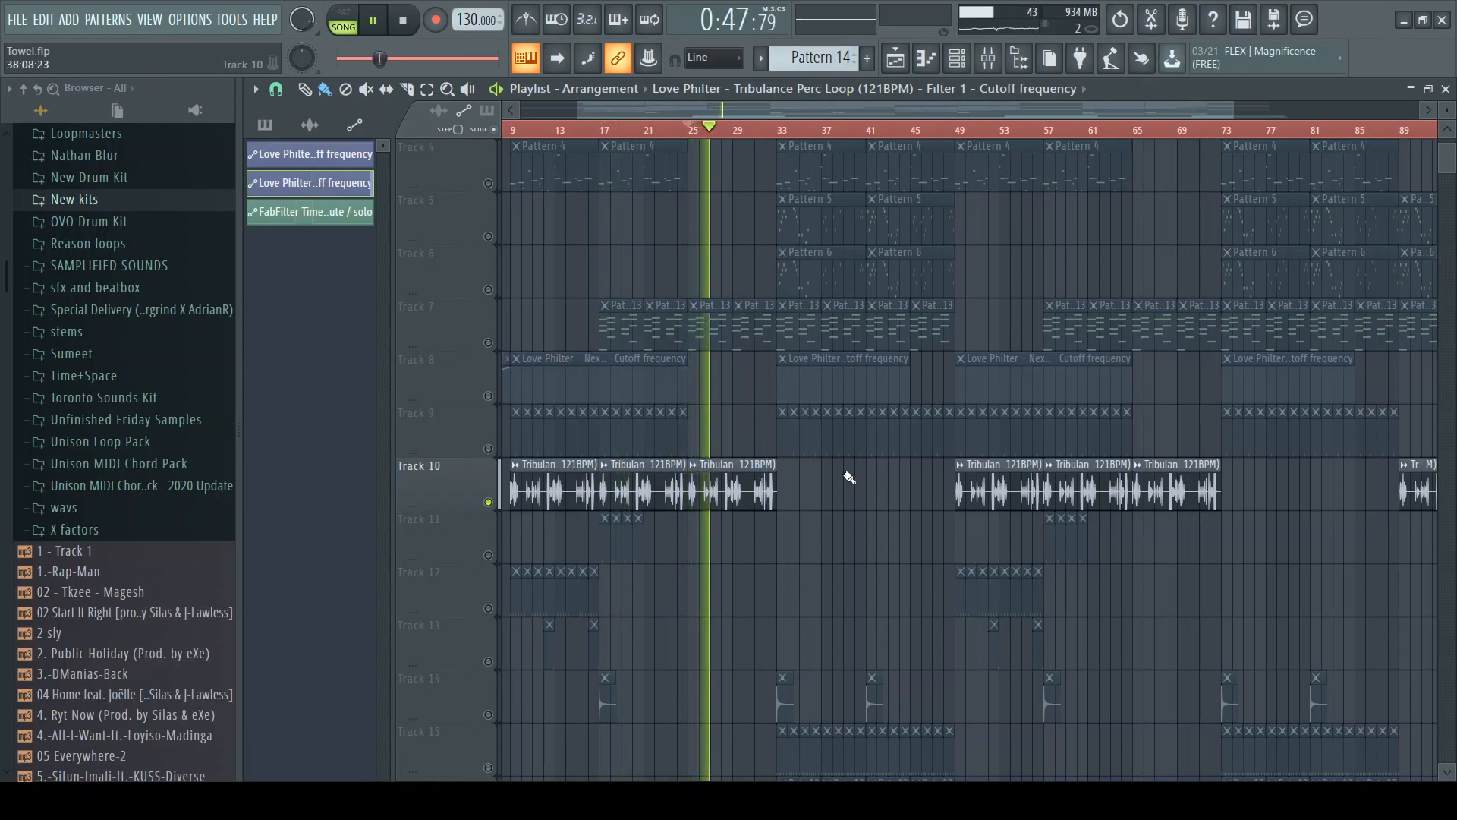
{"action": "key", "text": "space"}
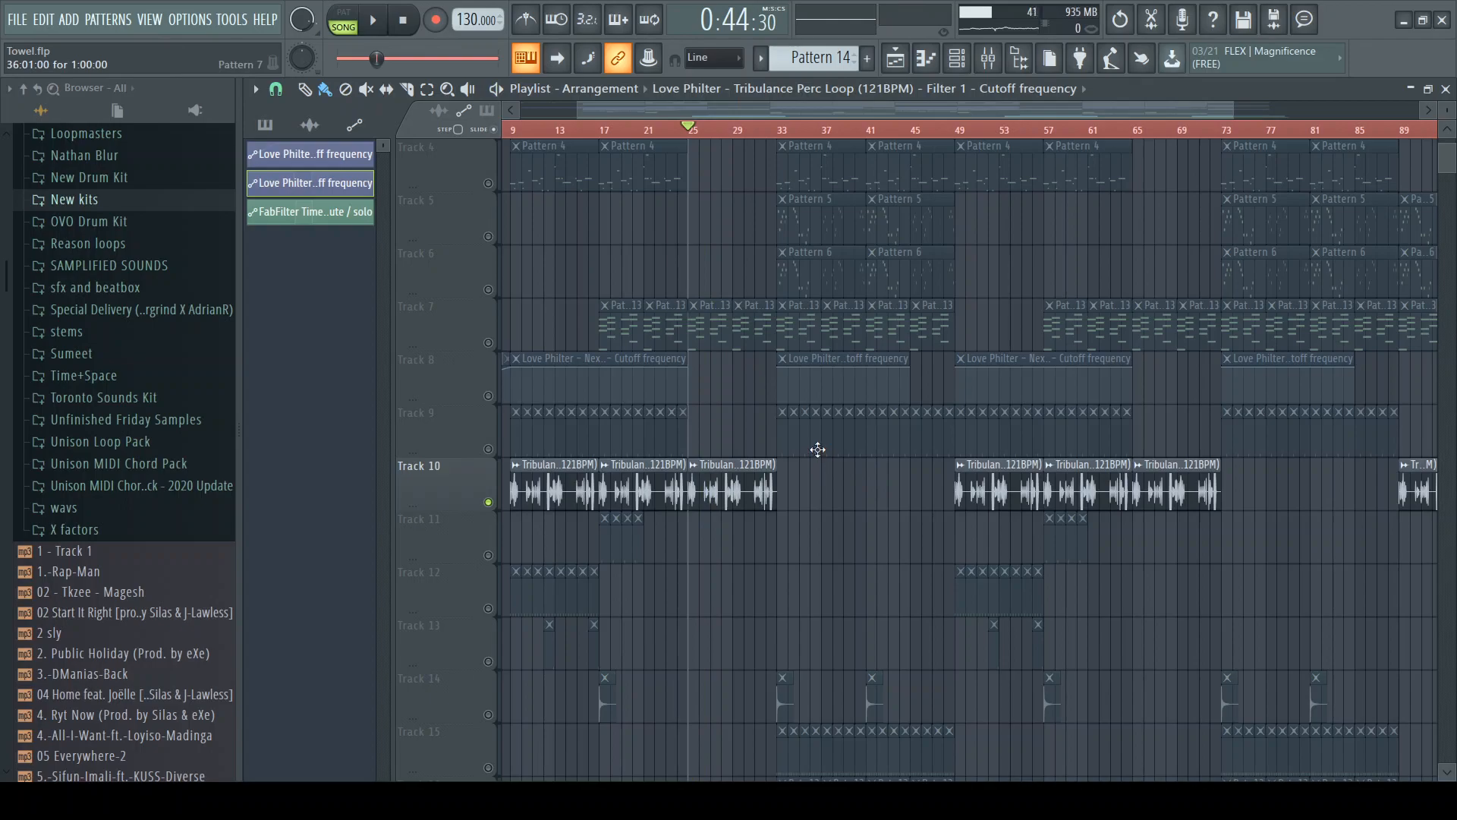
Unmute Track 19's FabFilter automation and play it with Tracks 10 and 18 from bar 17
{"action": "scroll", "coordinate": [818, 449], "scroll_direction": "down", "scroll_amount": 4}
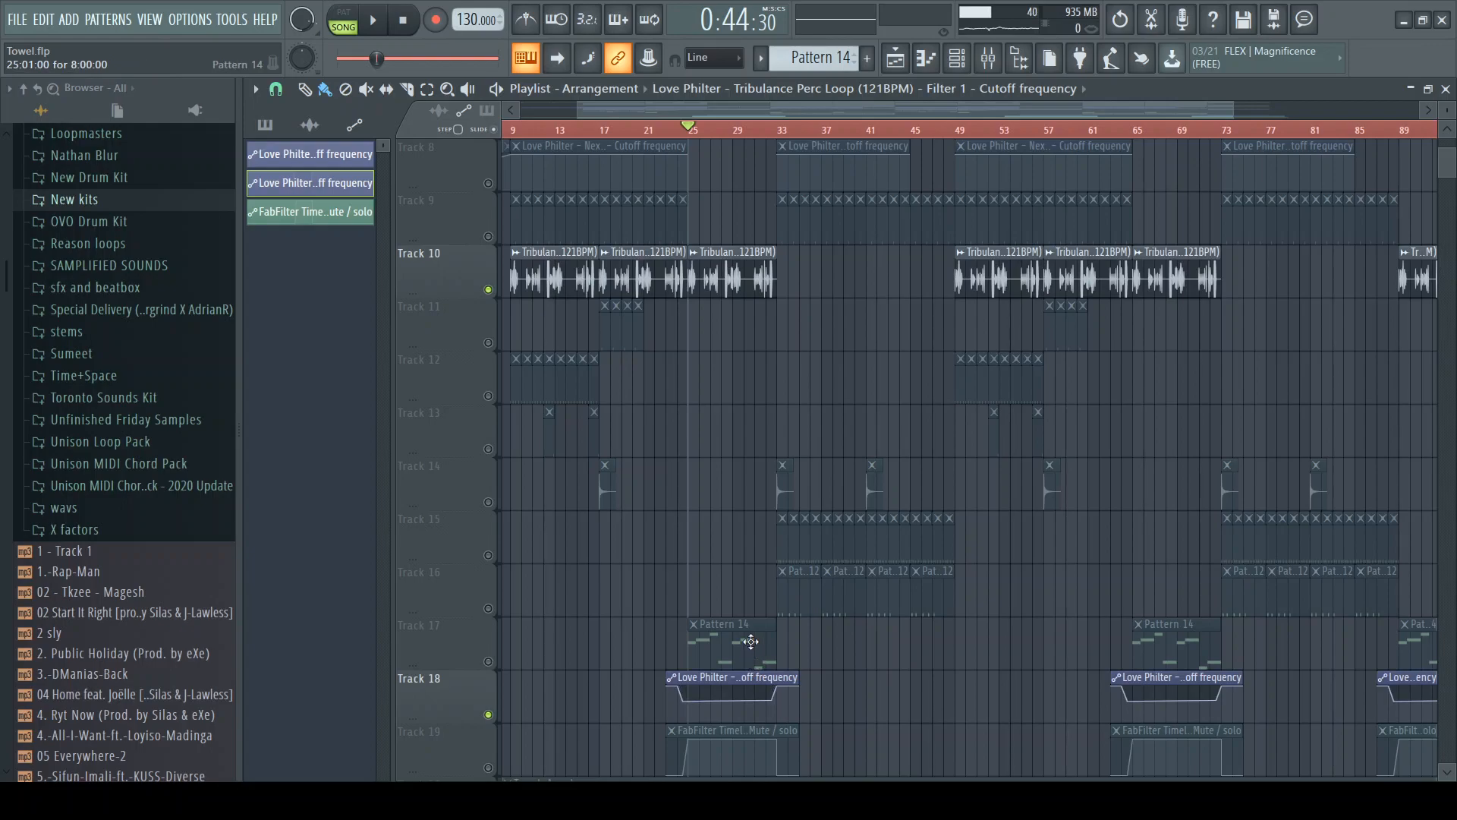
{"action": "scroll", "coordinate": [748, 624], "scroll_direction": "down", "scroll_amount": 4}
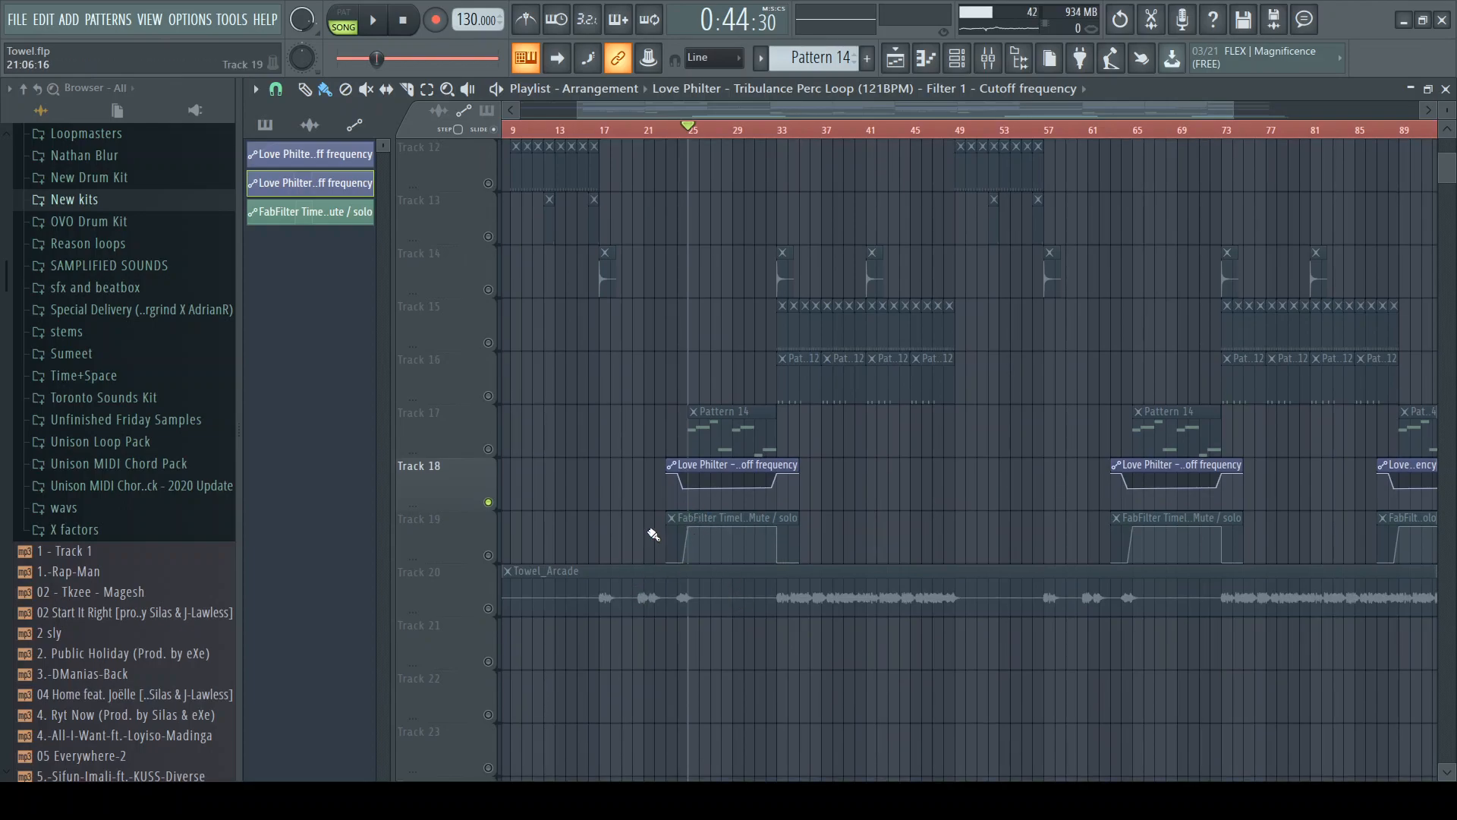
{"action": "left_click", "coordinate": [489, 555]}
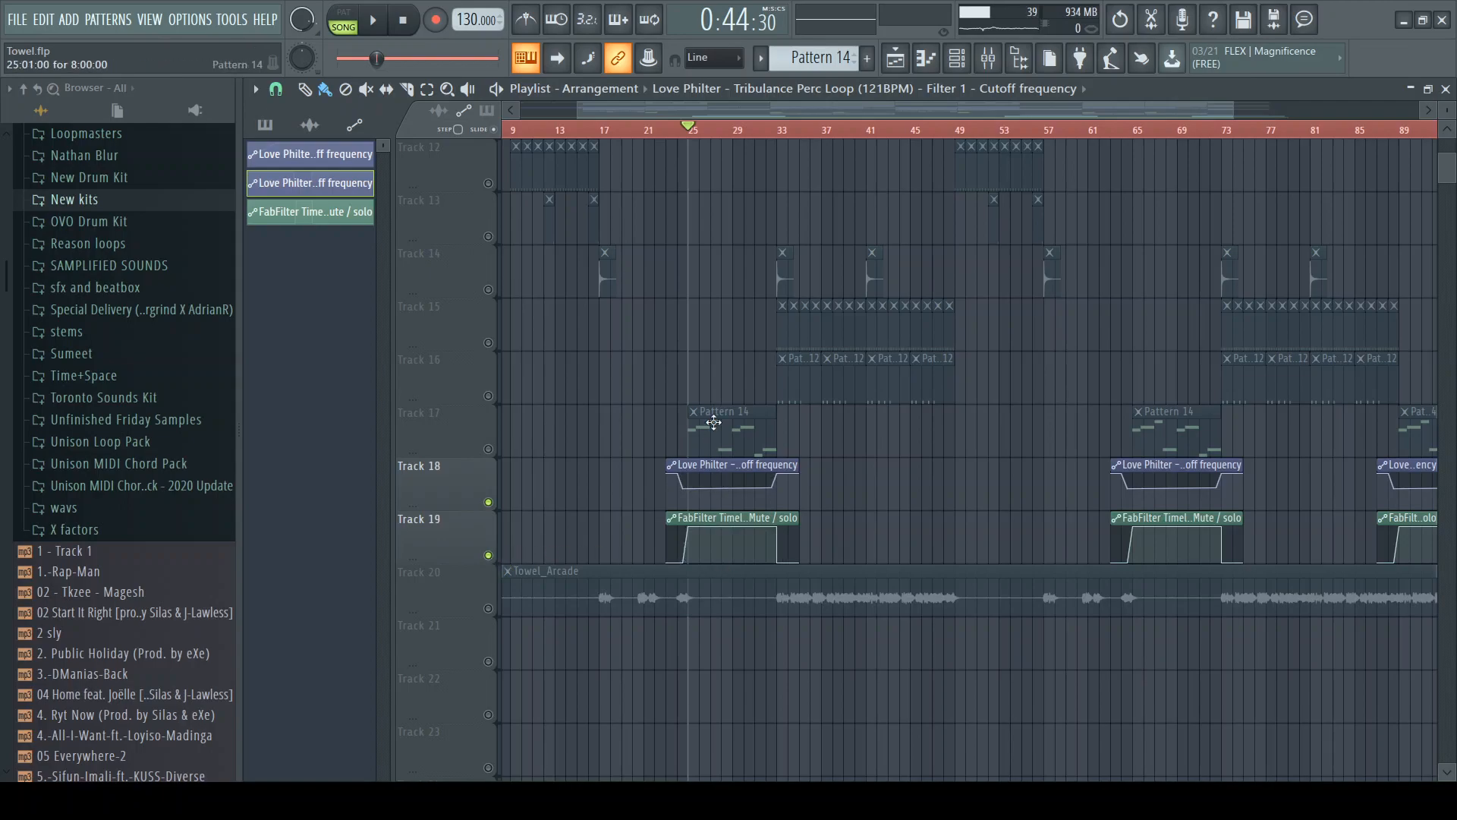
{"action": "left_click", "coordinate": [680, 133]}
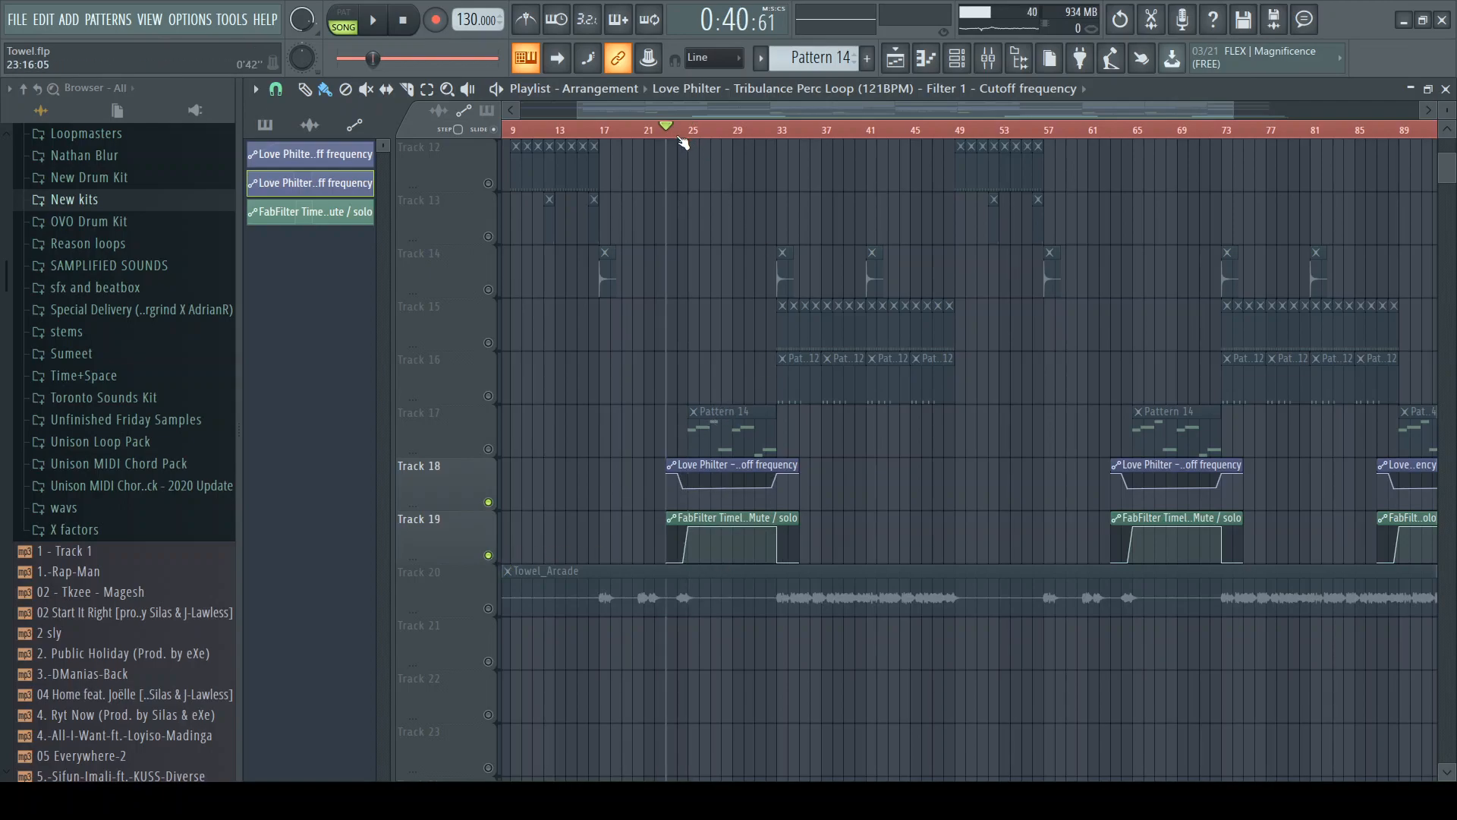
{"action": "scroll", "coordinate": [667, 244], "scroll_direction": "up", "scroll_amount": 8}
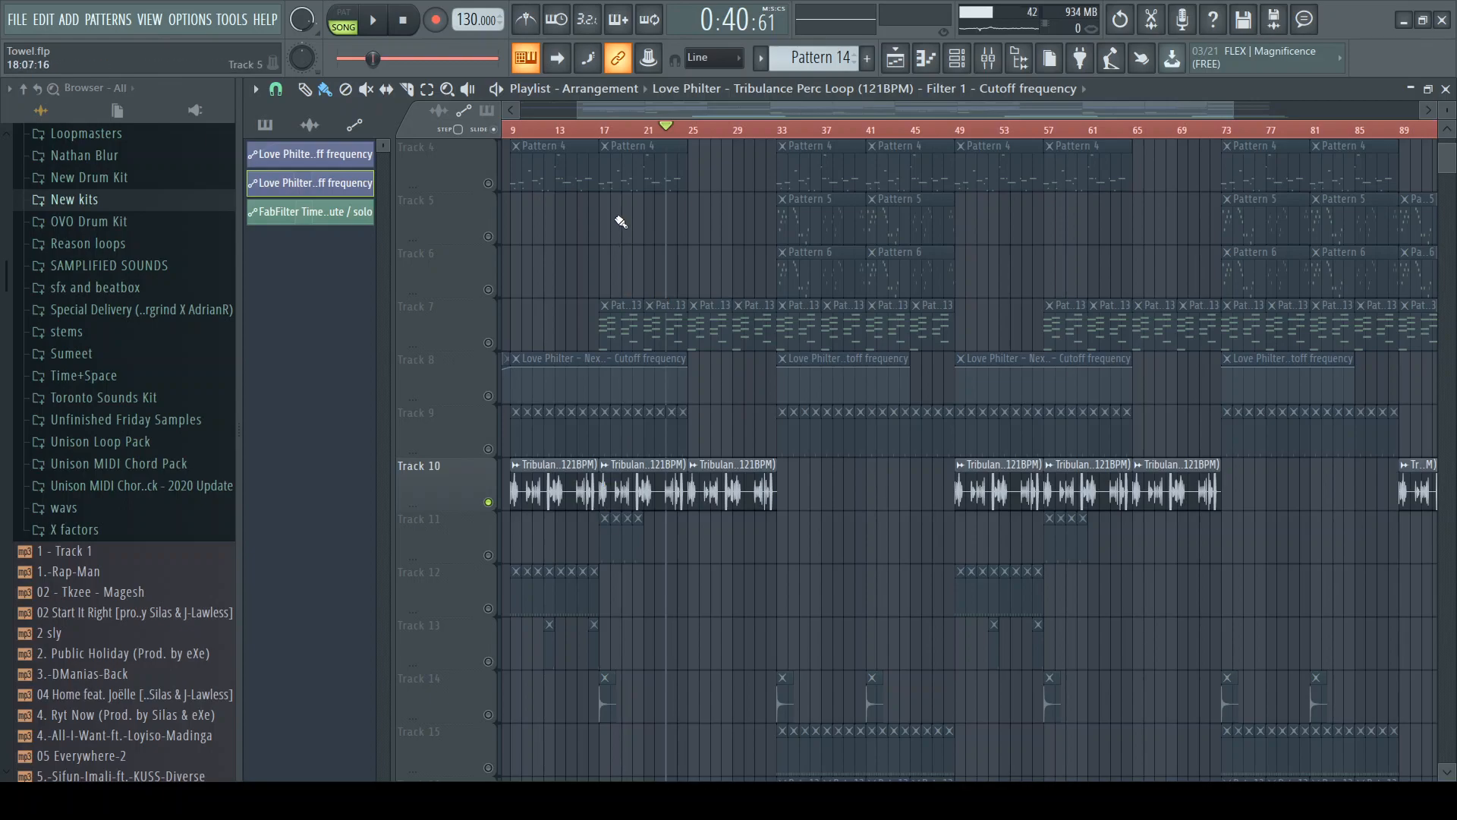
{"action": "left_click", "coordinate": [607, 132]}
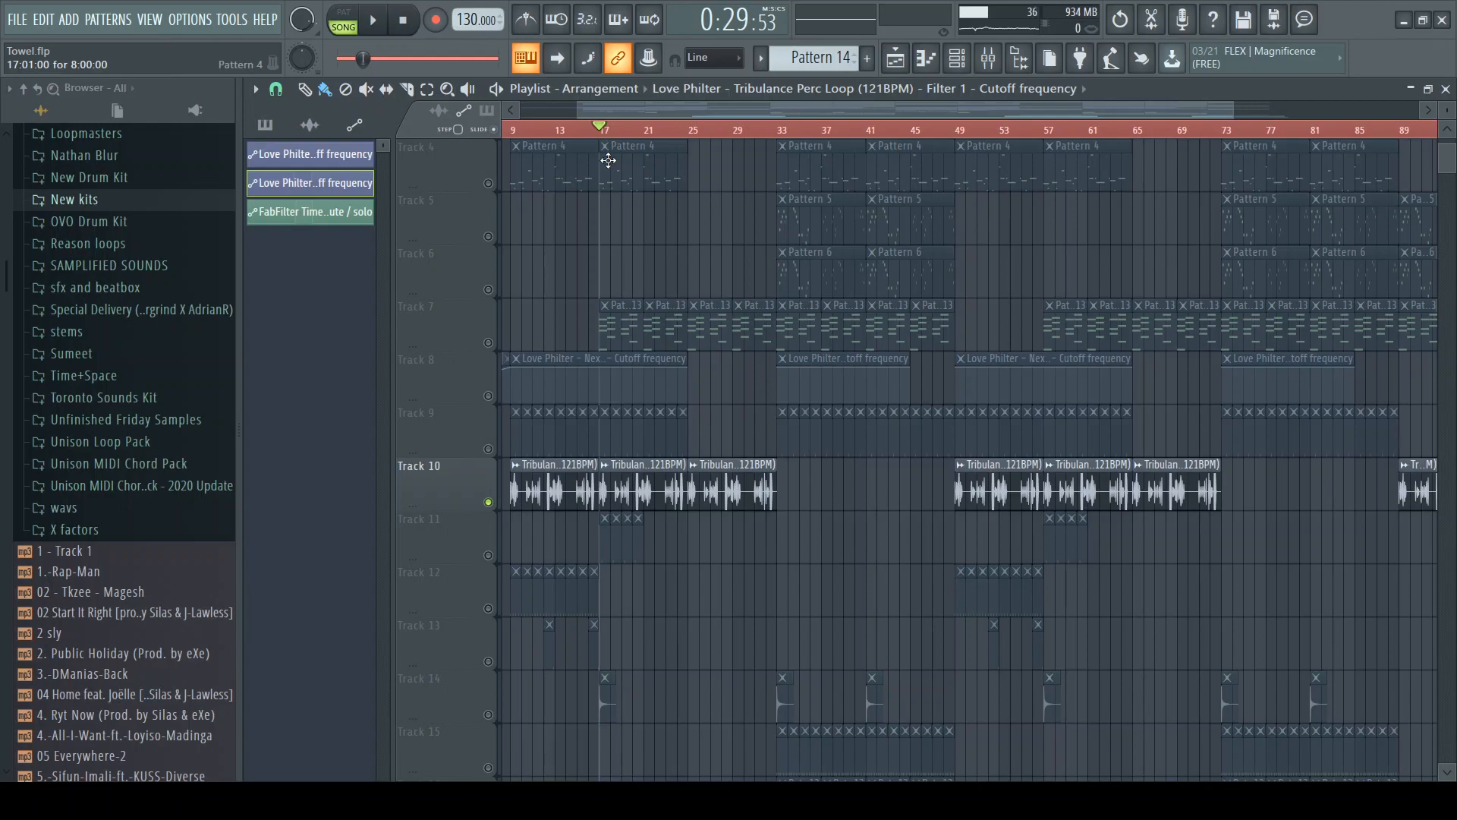
{"action": "key", "text": "space"}
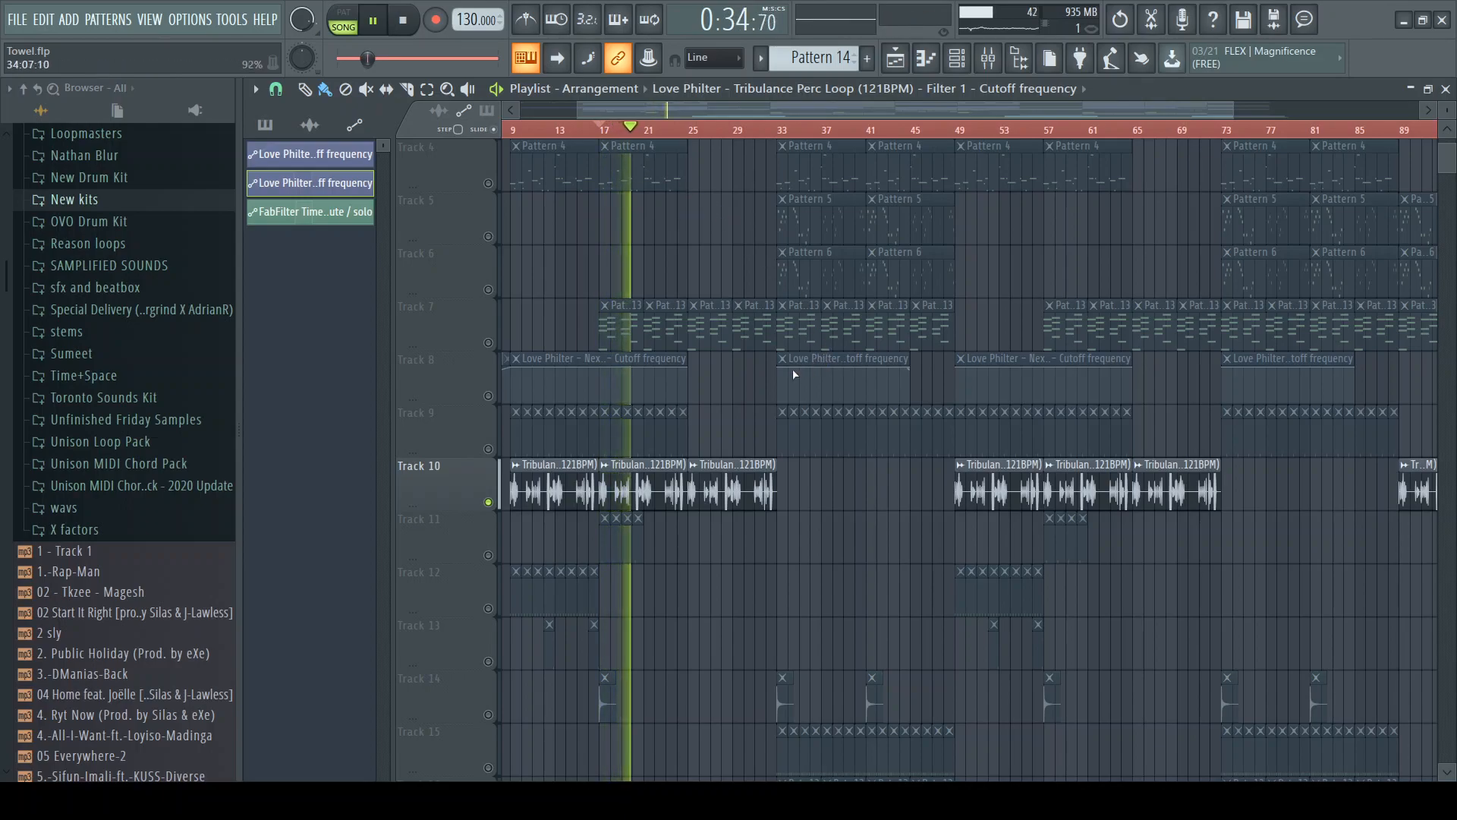
Stop playback and replay Track 10's perc loop with the Track 18 and Track 19 automations from bar 23
{"action": "key", "text": "space"}
{"action": "scroll", "coordinate": [784, 385], "scroll_direction": "down", "scroll_amount": 2}
{"action": "scroll", "coordinate": [785, 385], "scroll_direction": "down", "scroll_amount": 7}
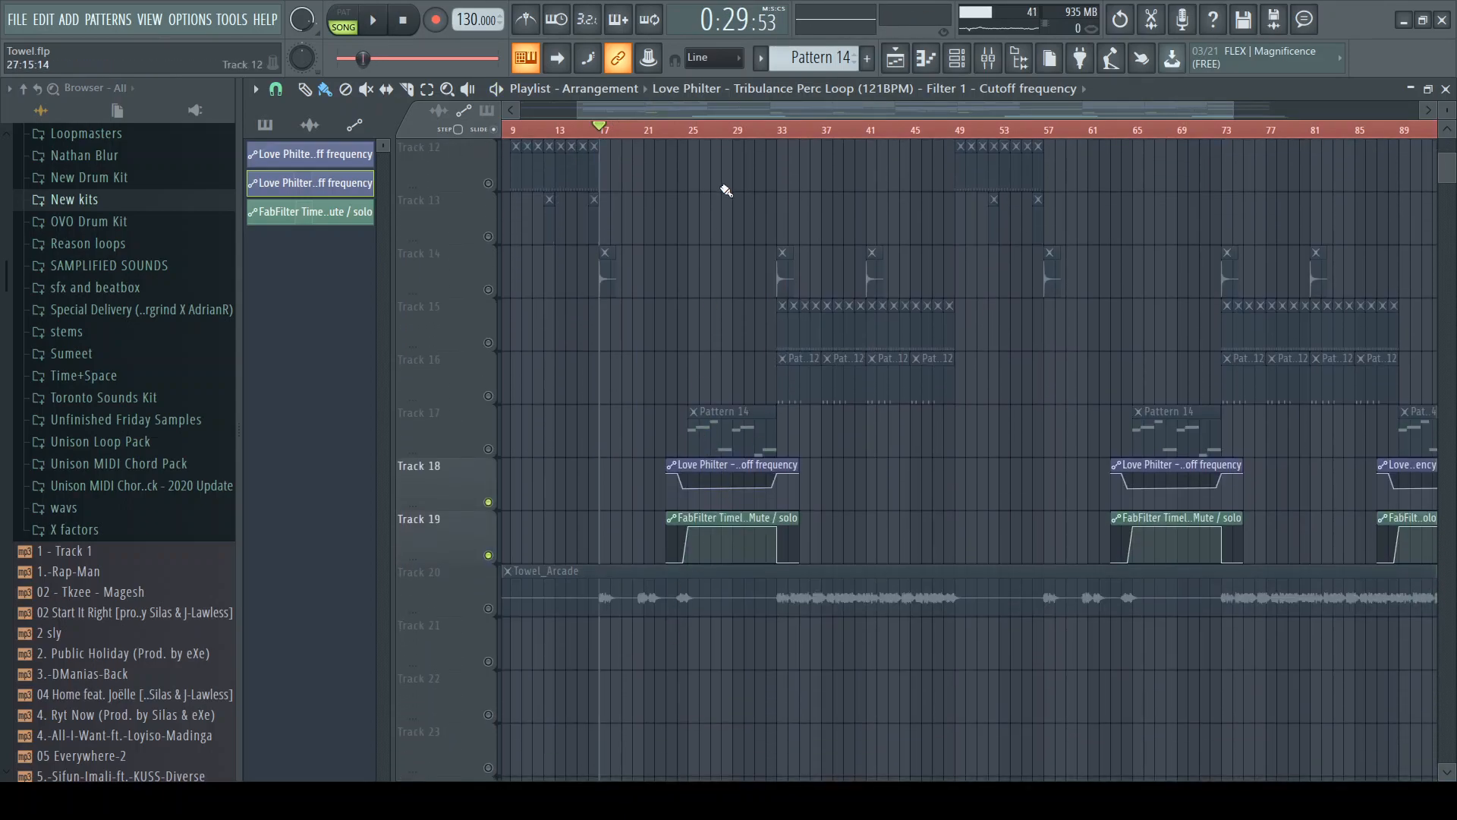
{"action": "left_click", "coordinate": [680, 130]}
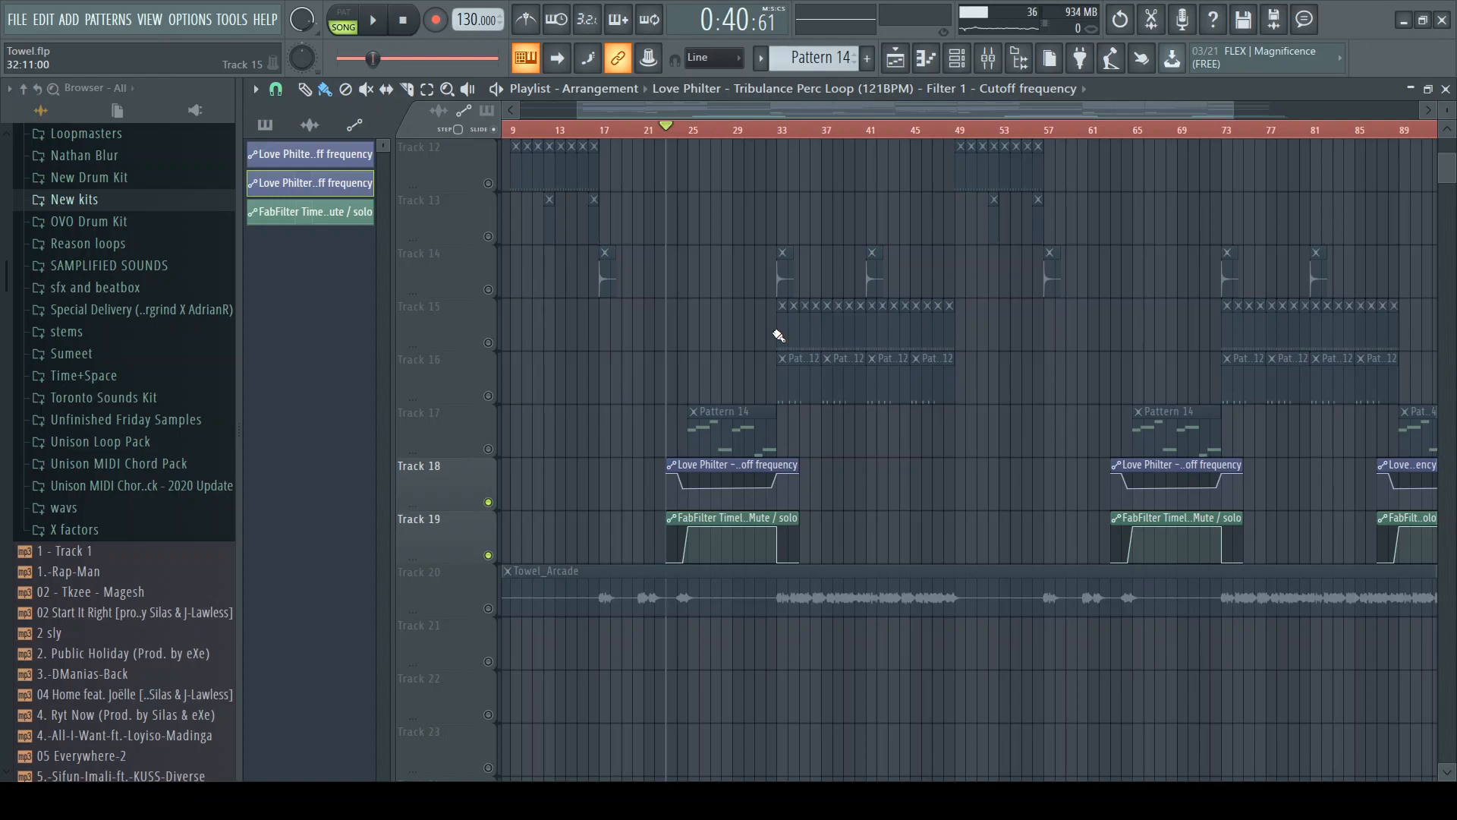
{"action": "key", "text": "space"}
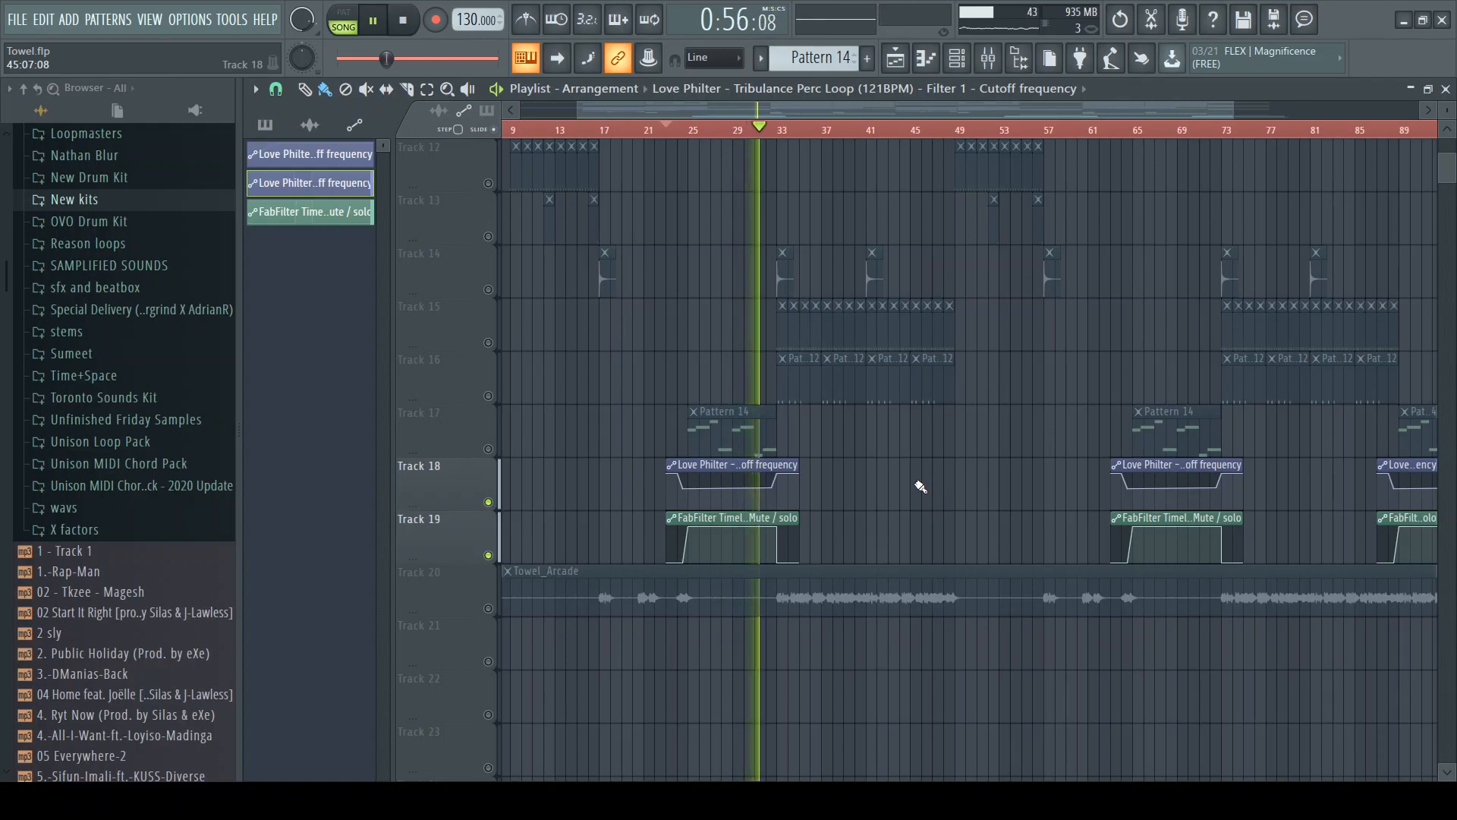
Unmute every playlist track again and stop playback
{"action": "right_click", "coordinate": [491, 556]}
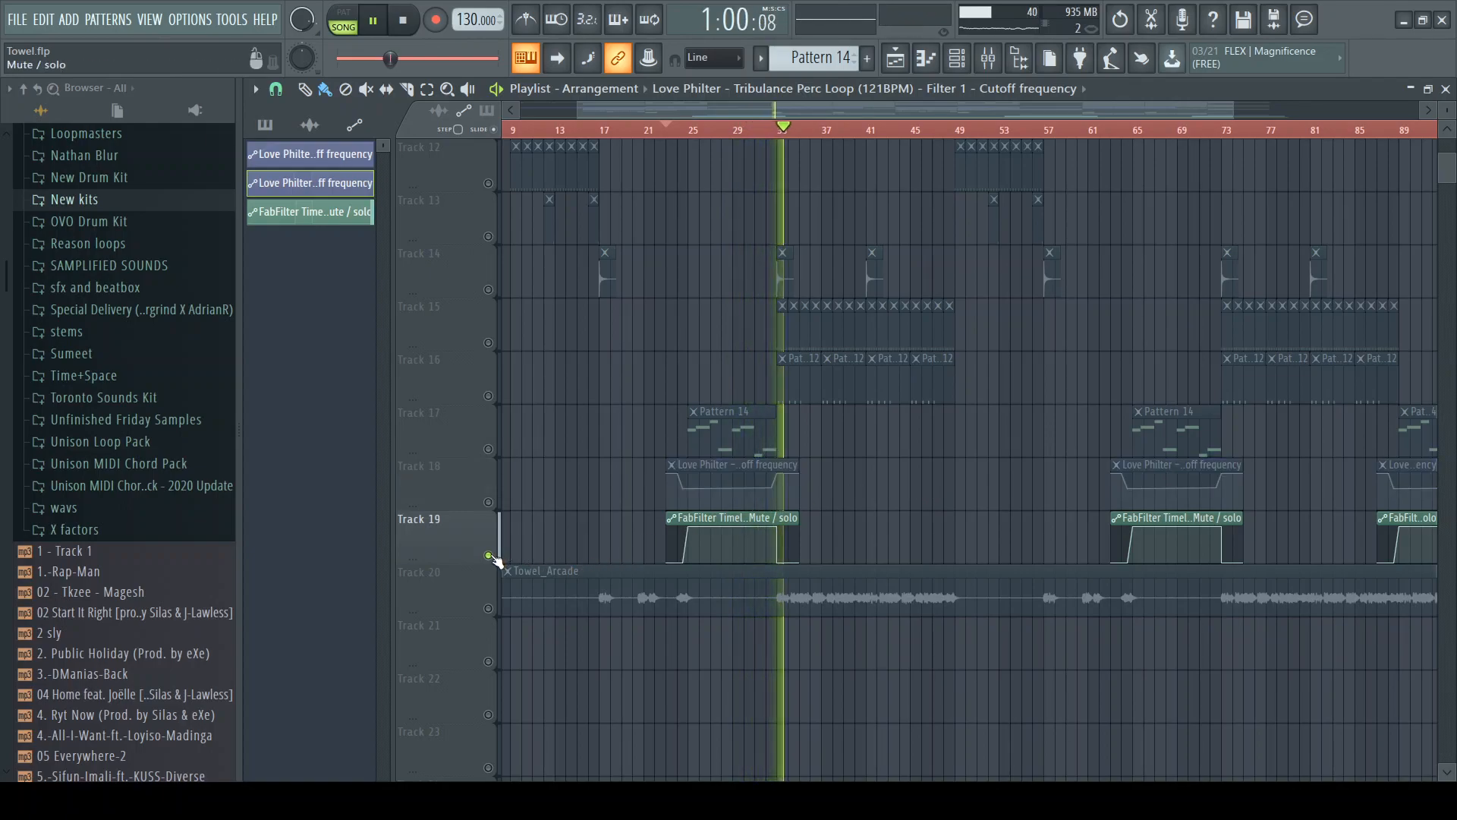
{"action": "right_click", "coordinate": [491, 556]}
{"action": "key", "text": "space"}
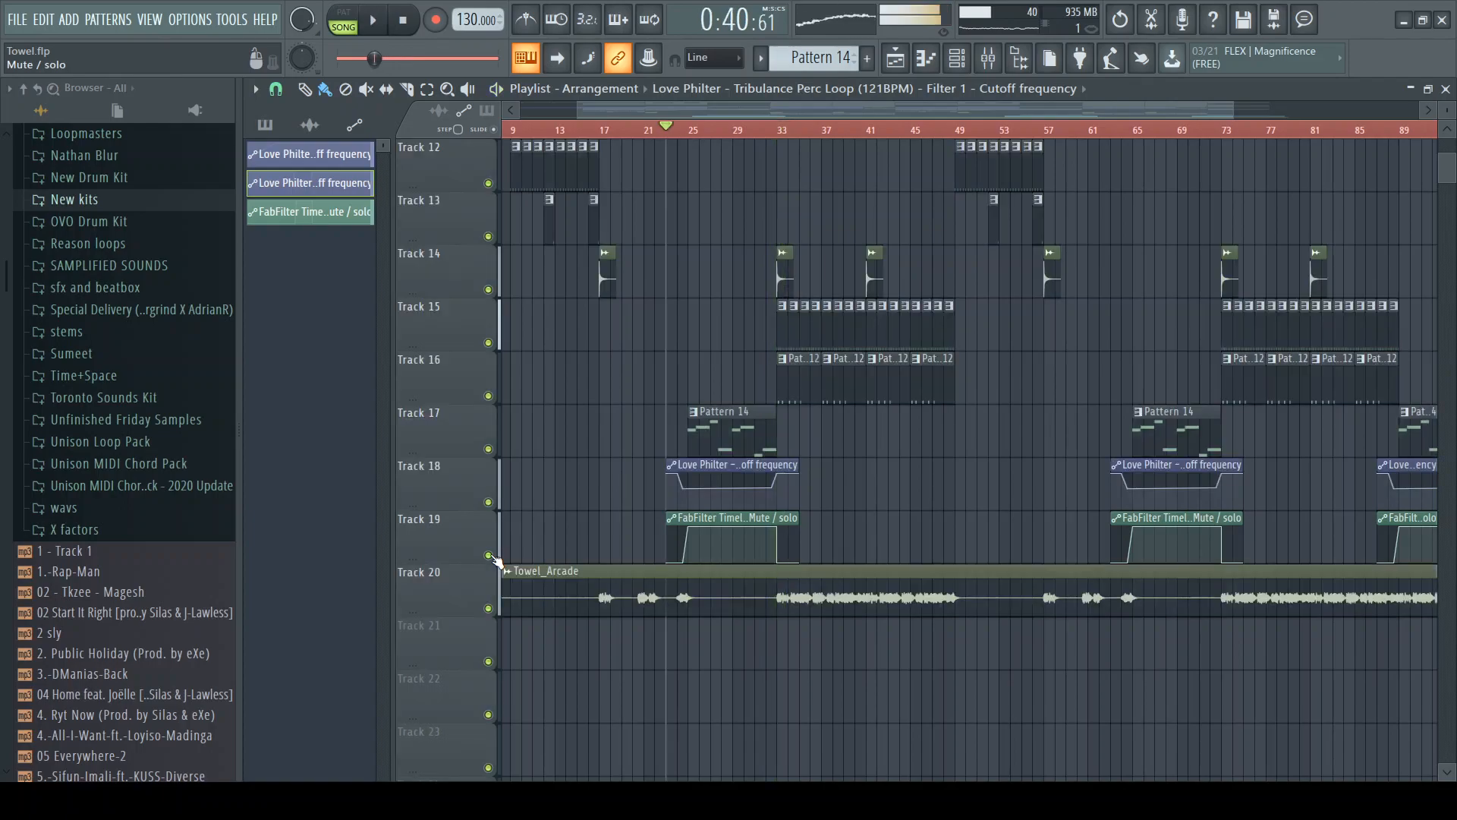
Play the full arrangement from bar 33, stop it, and bring the arrangement's start and upper tracks back into view
{"action": "left_click", "coordinate": [787, 131]}
{"action": "key", "text": "space"}
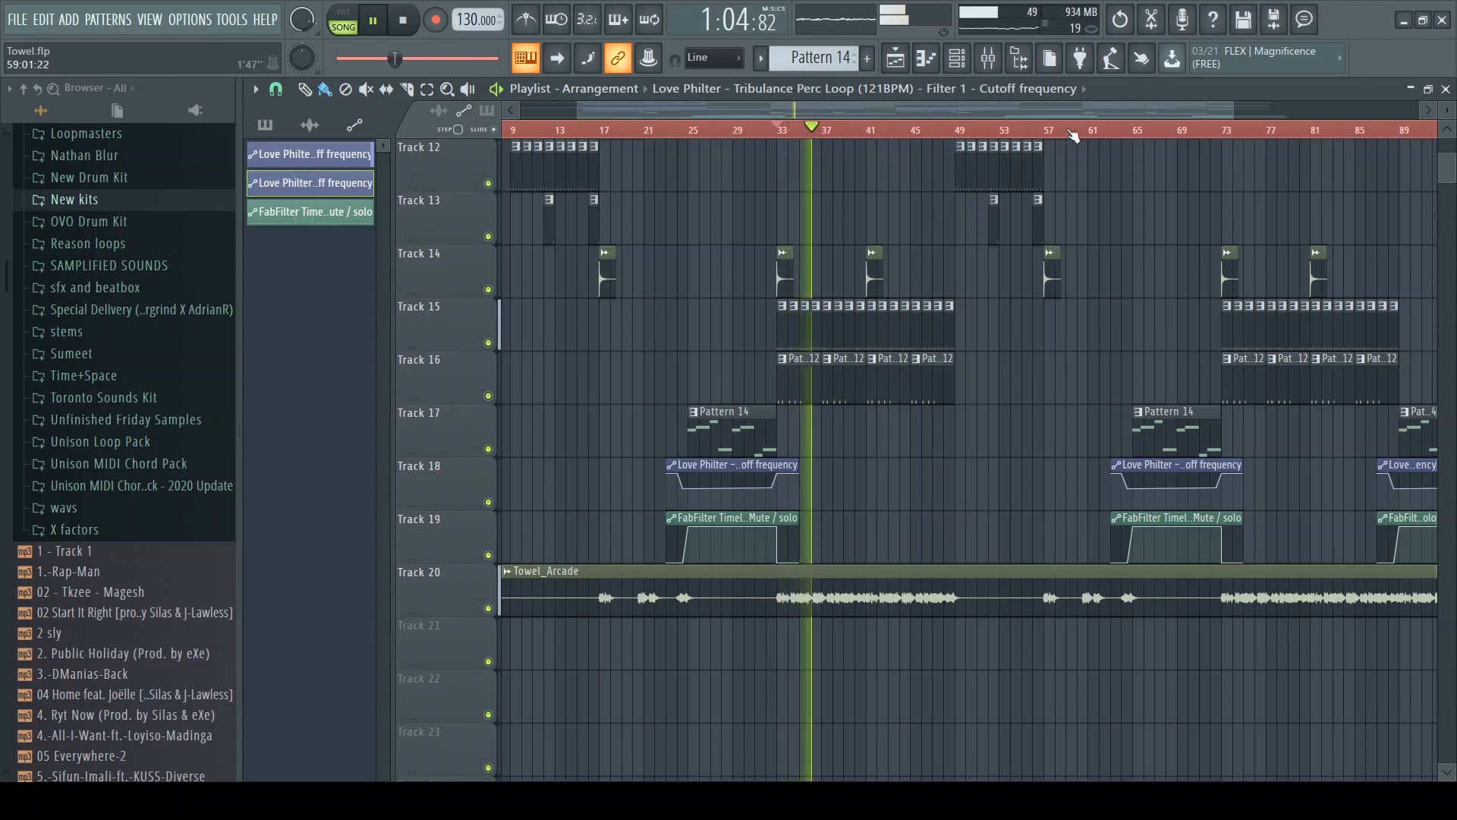
{"action": "key", "text": "space"}
{"action": "left_click_drag", "start_coordinate": [1079, 111], "coordinate": [967, 109]}
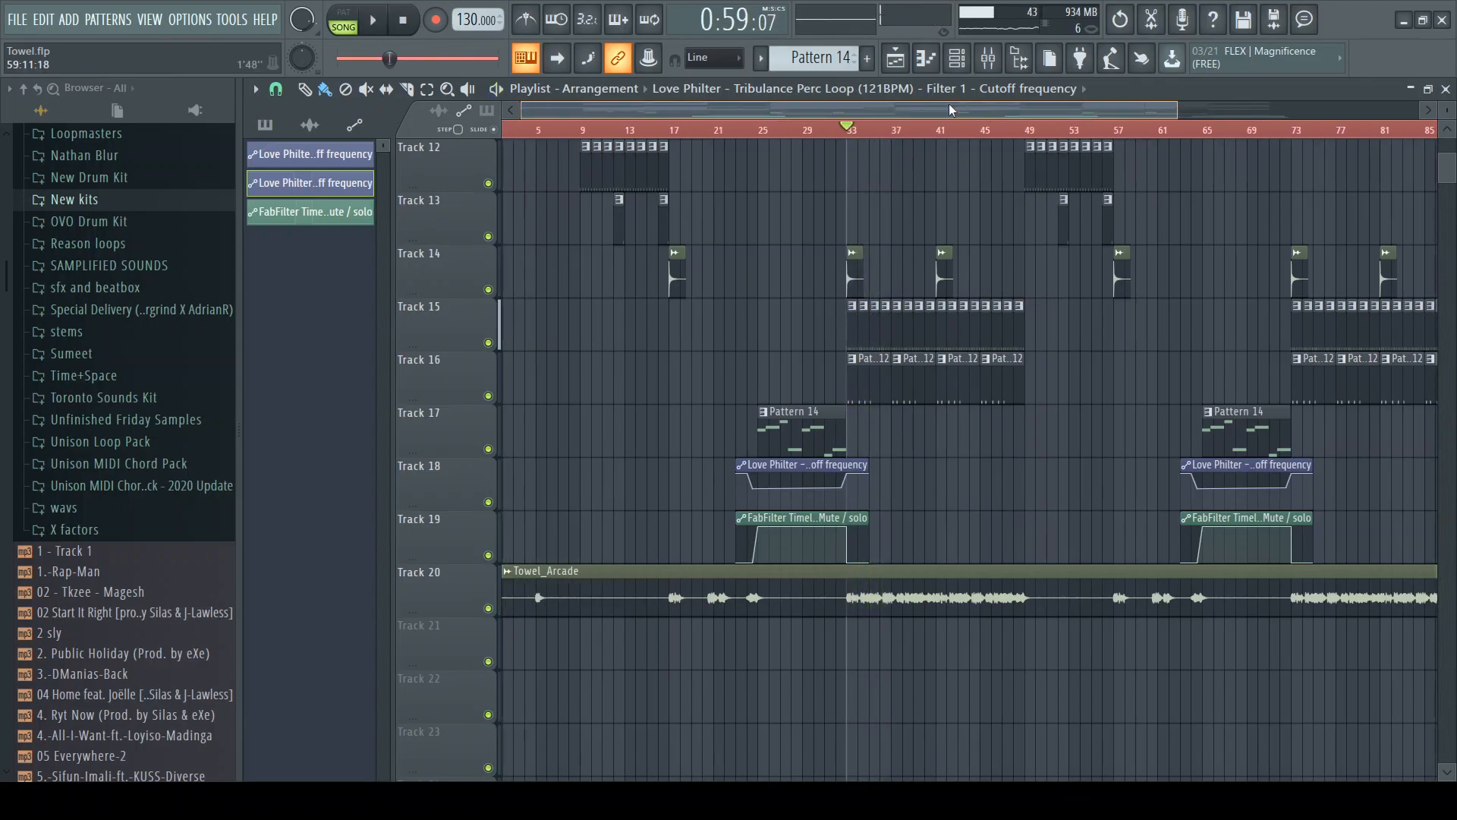
{"action": "scroll", "coordinate": [1051, 443], "scroll_direction": "up", "scroll_amount": 5}
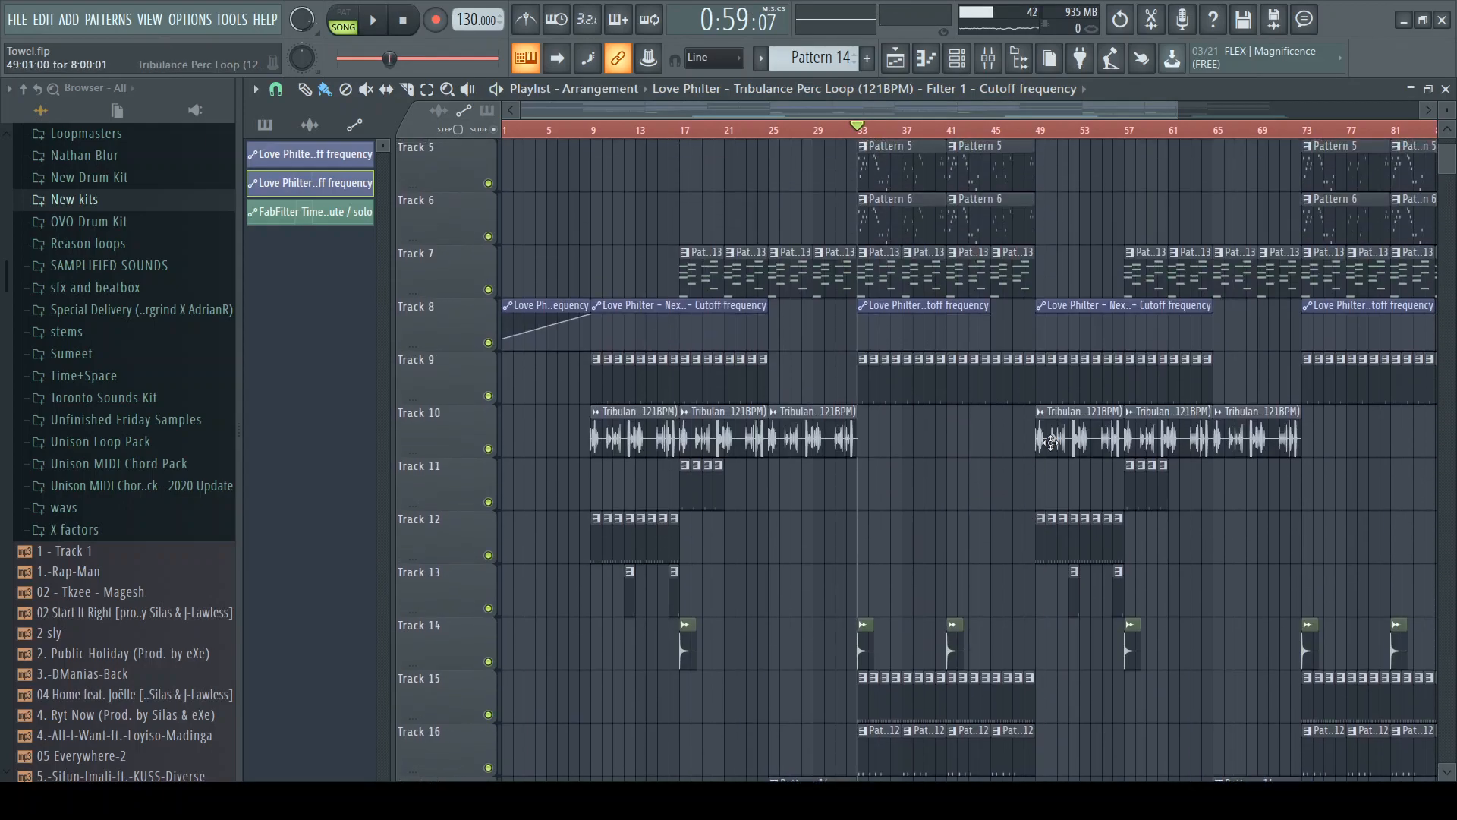
Open the mixer, select the Master track to examine its effect chain, and return to the playlist
{"action": "key", "text": "F9"}
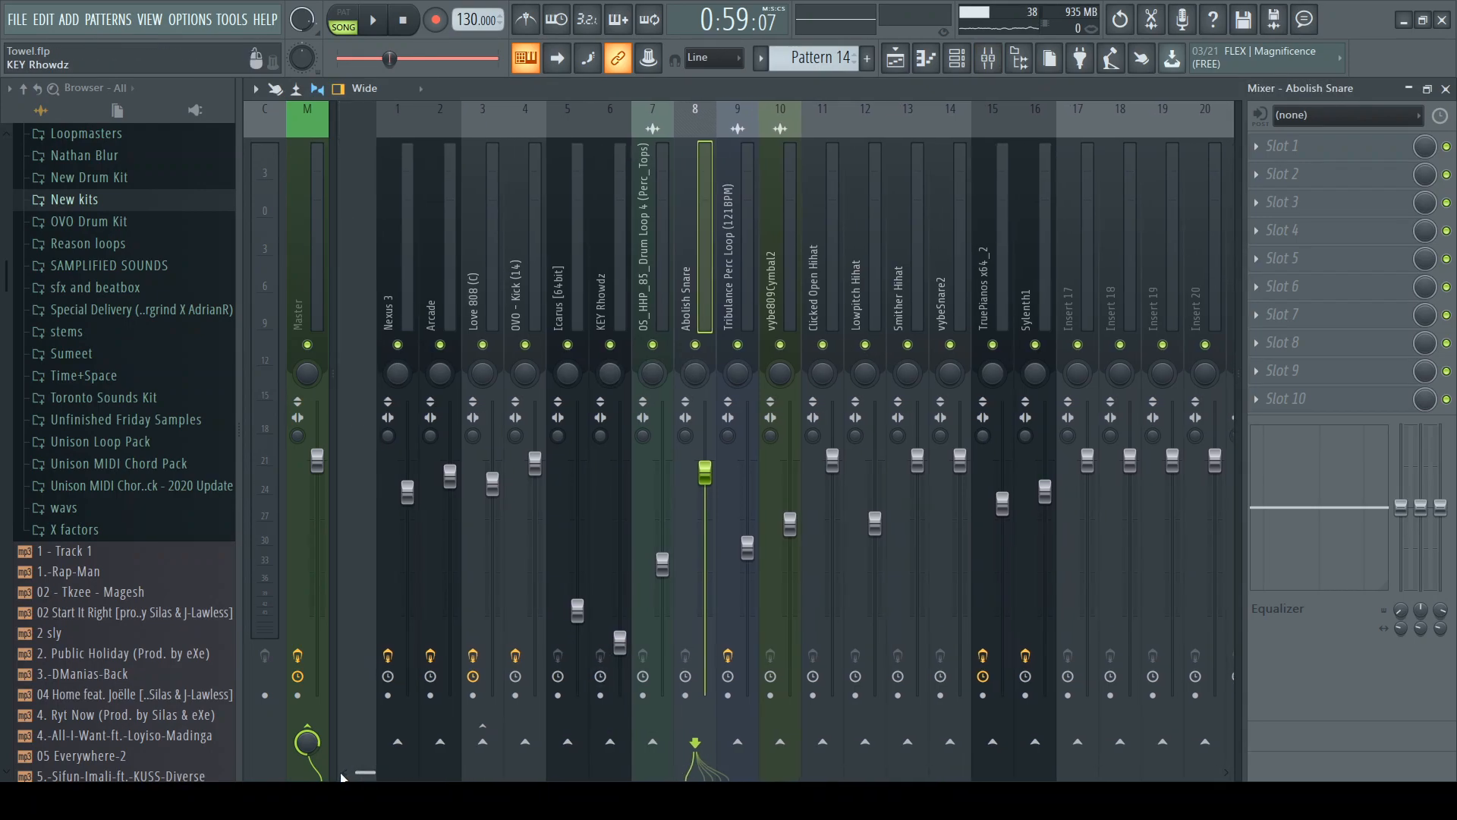
{"action": "left_click", "coordinate": [293, 235]}
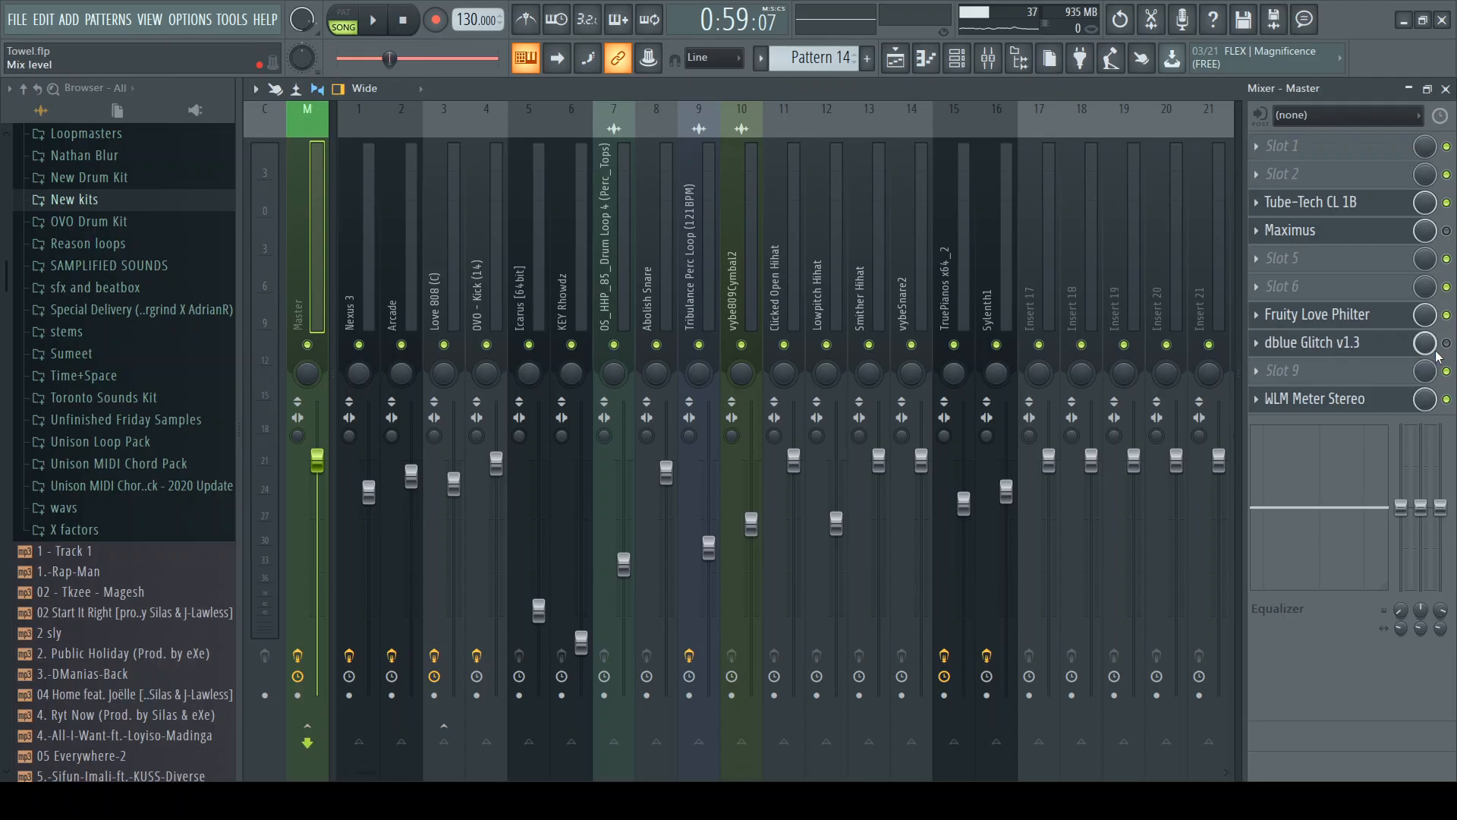
{"action": "key", "text": "F6"}
{"action": "key", "text": "F5"}
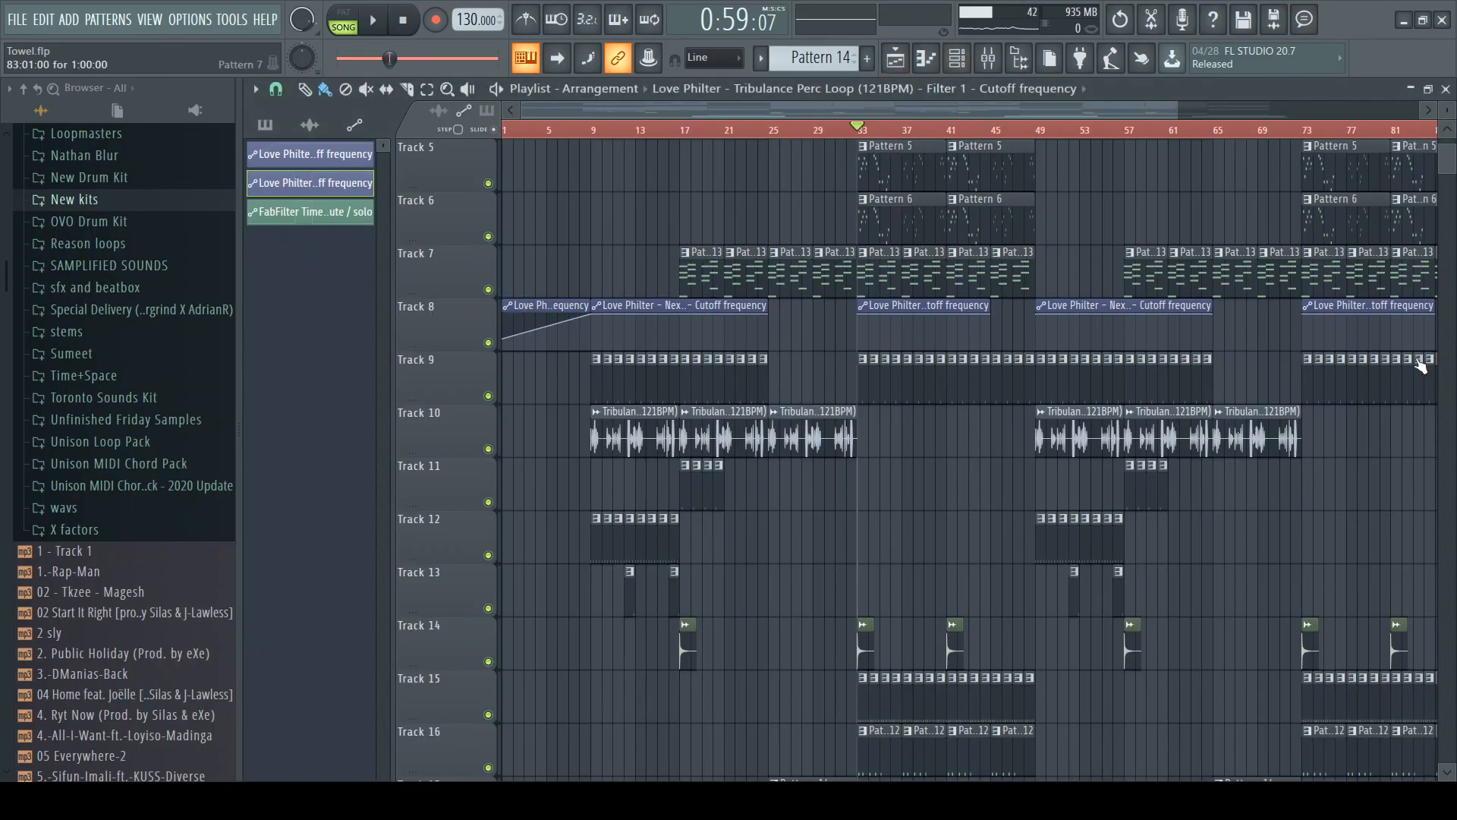
Open the Master track's Tube-Tech CL 1B compressor from the mixer, examine its settings, and close it
{"action": "key", "text": "F9"}
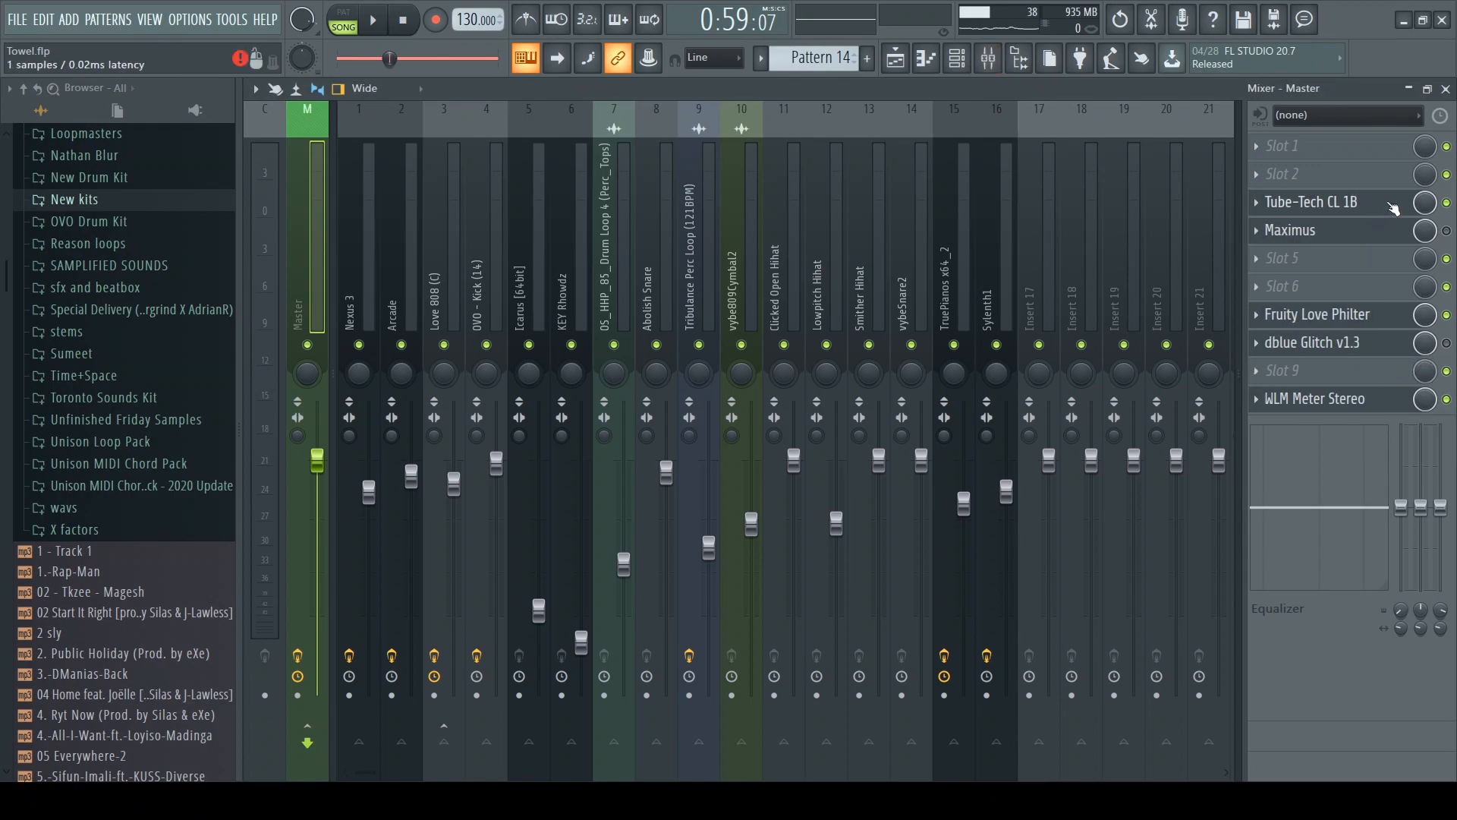
{"action": "left_click", "coordinate": [1393, 210]}
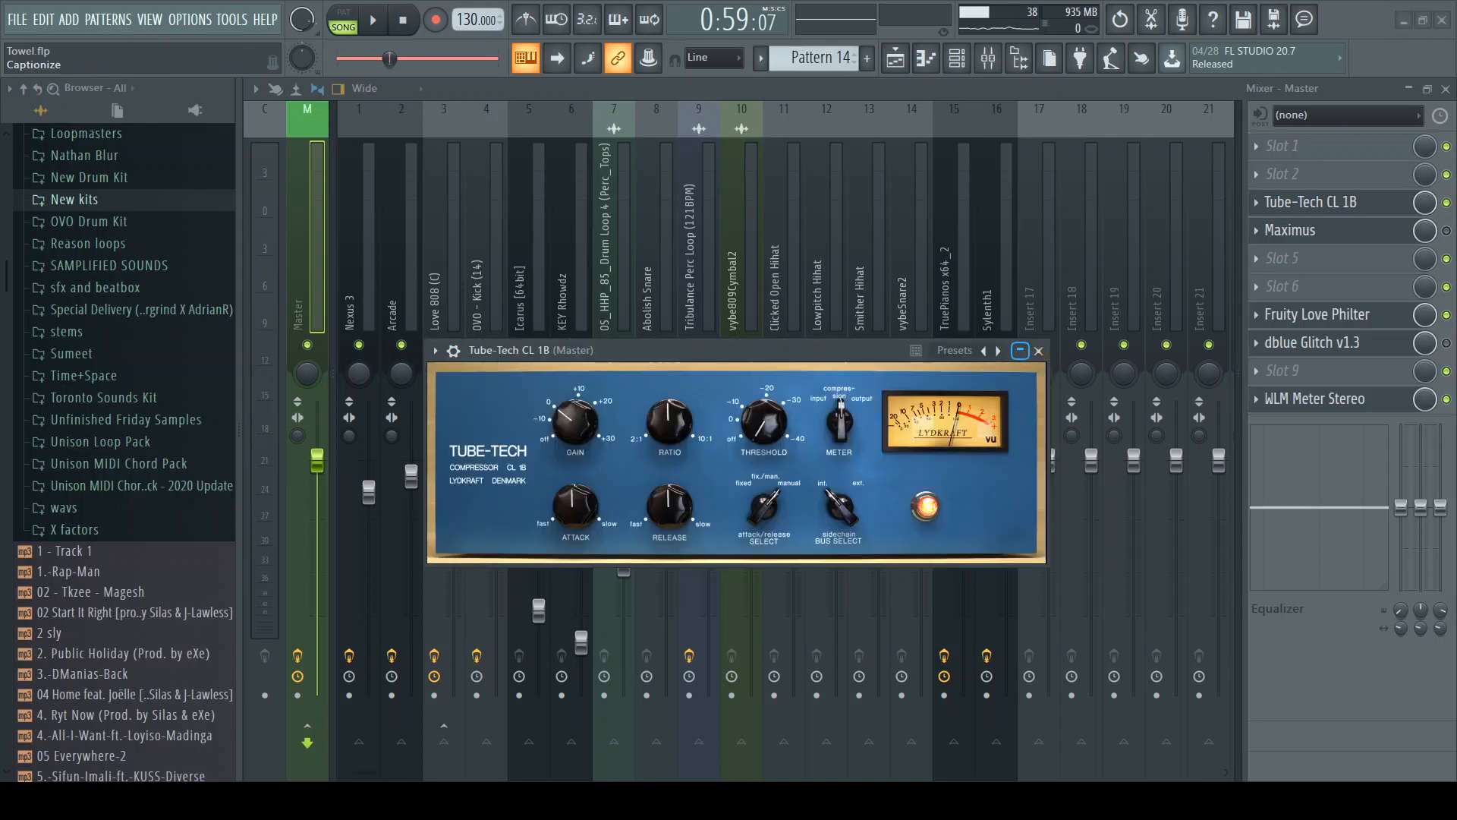
{"action": "left_click", "coordinate": [1030, 349]}
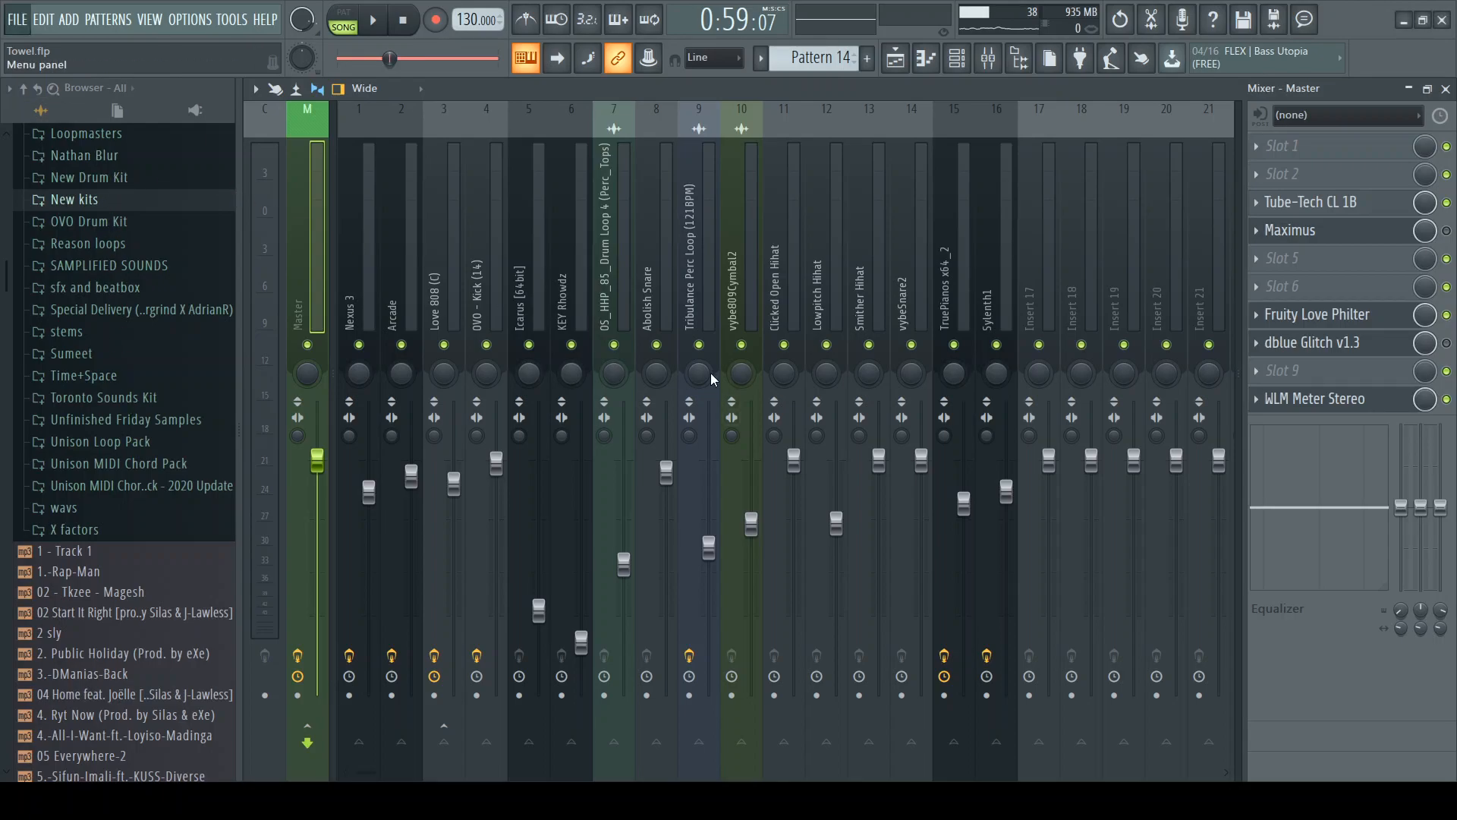
{"action": "left_click", "coordinate": [1127, 719]}
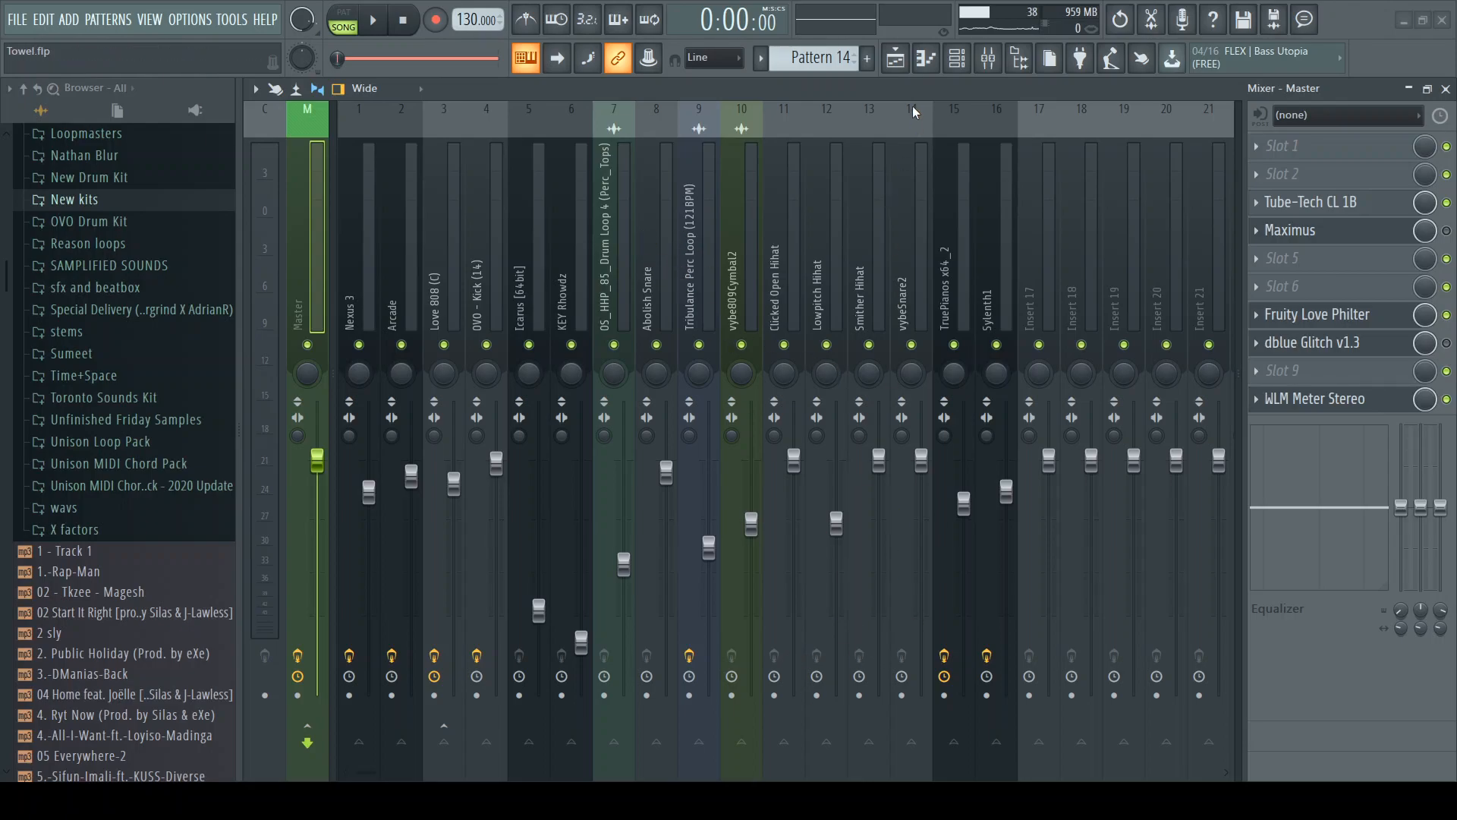
{"action": "key", "text": "F6"}
{"action": "key", "text": "F5"}
{"action": "key", "text": "F6"}
{"action": "key", "text": "F9"}
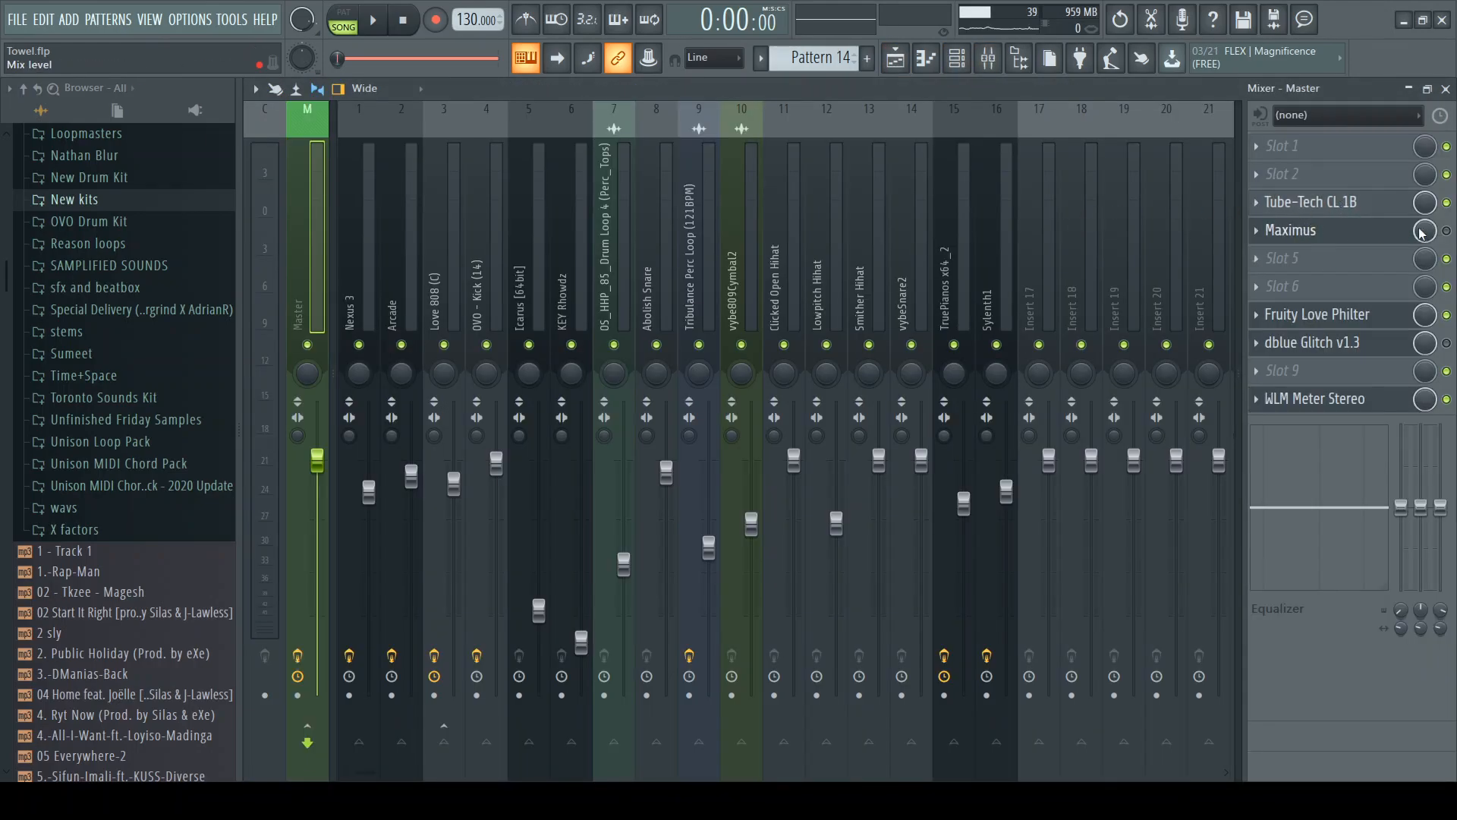